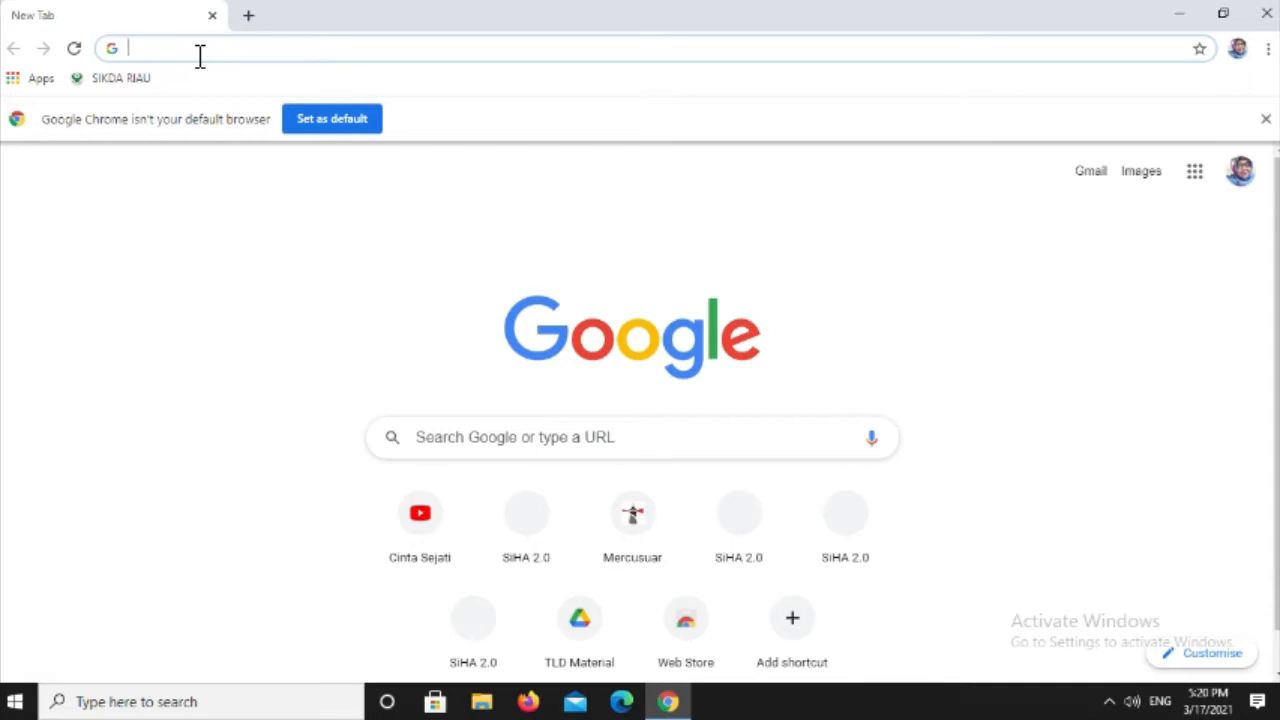
- Open the SIHA 2.0 site at app.siha.zamasco.co.id in the browser
type("app.siha")
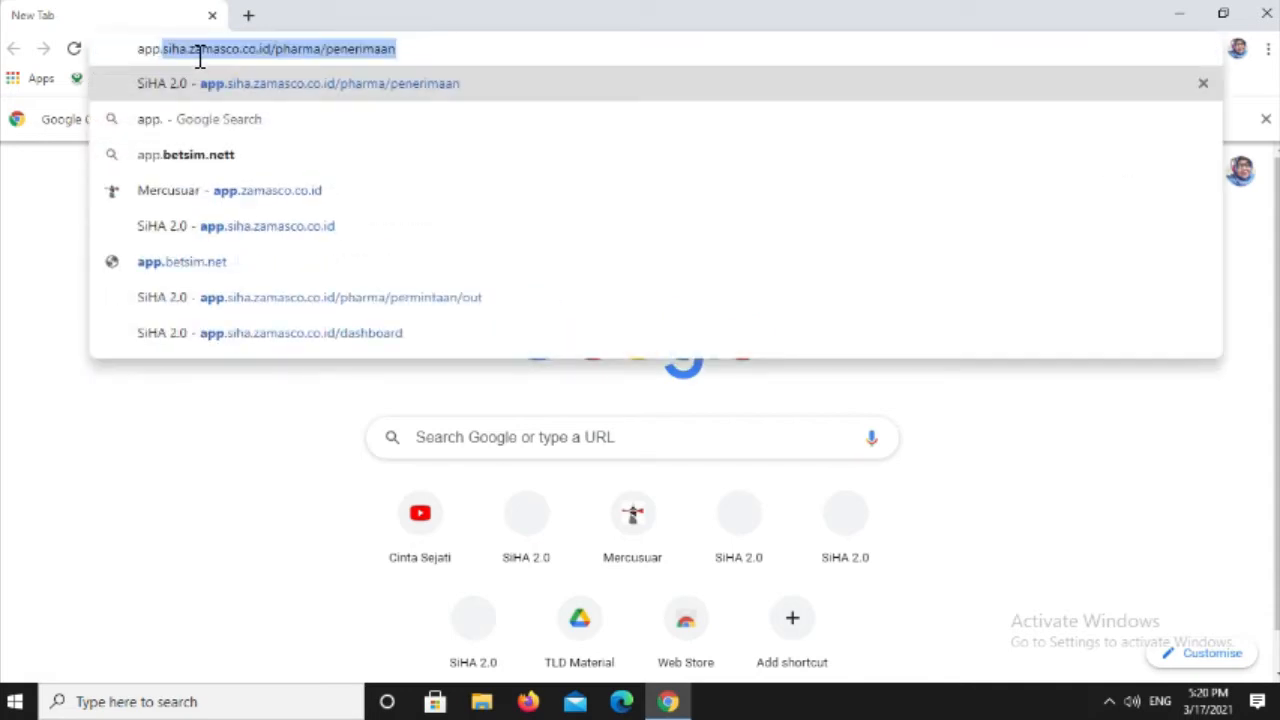
type(".za")
key("Delete")
type("masco")
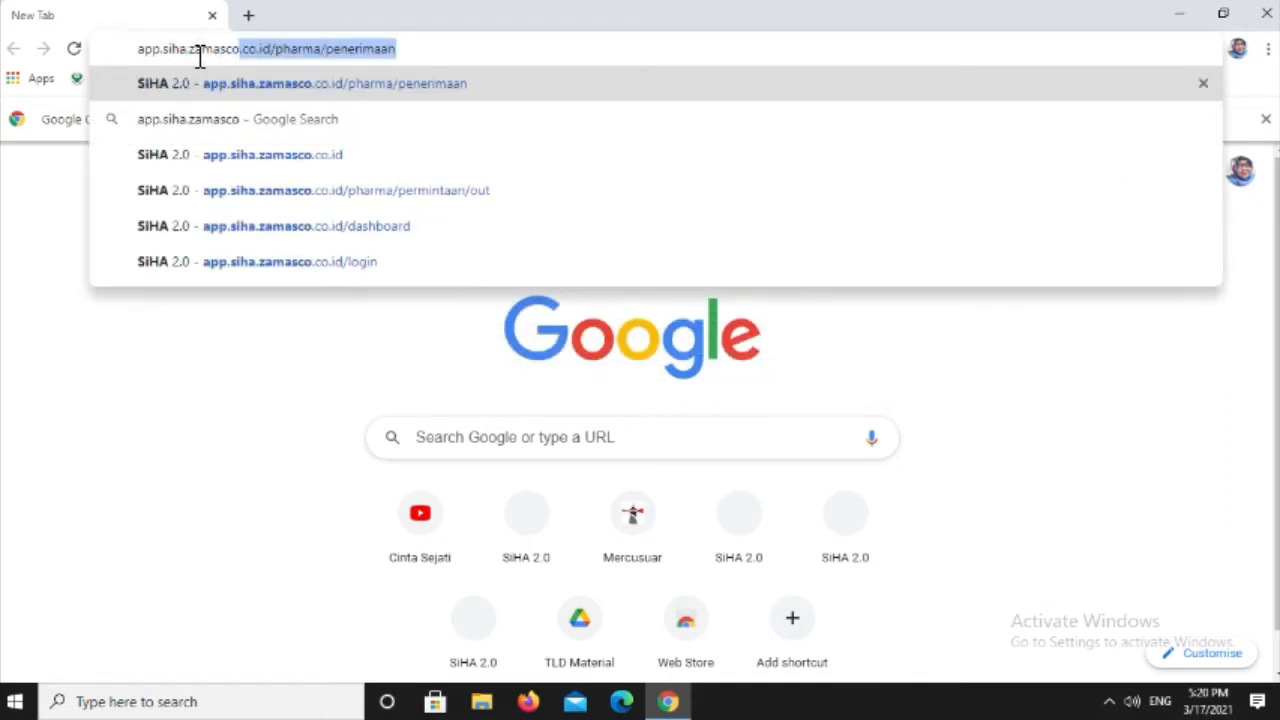
type(".co.id")
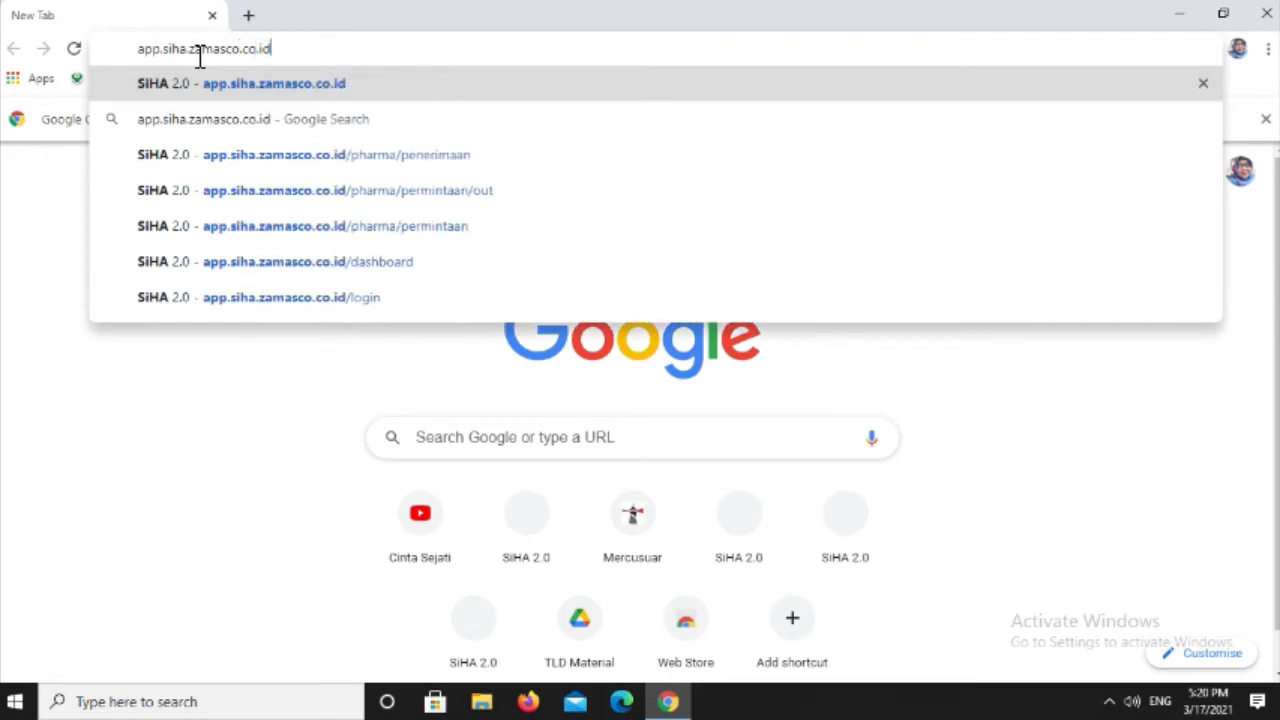
key("Return")
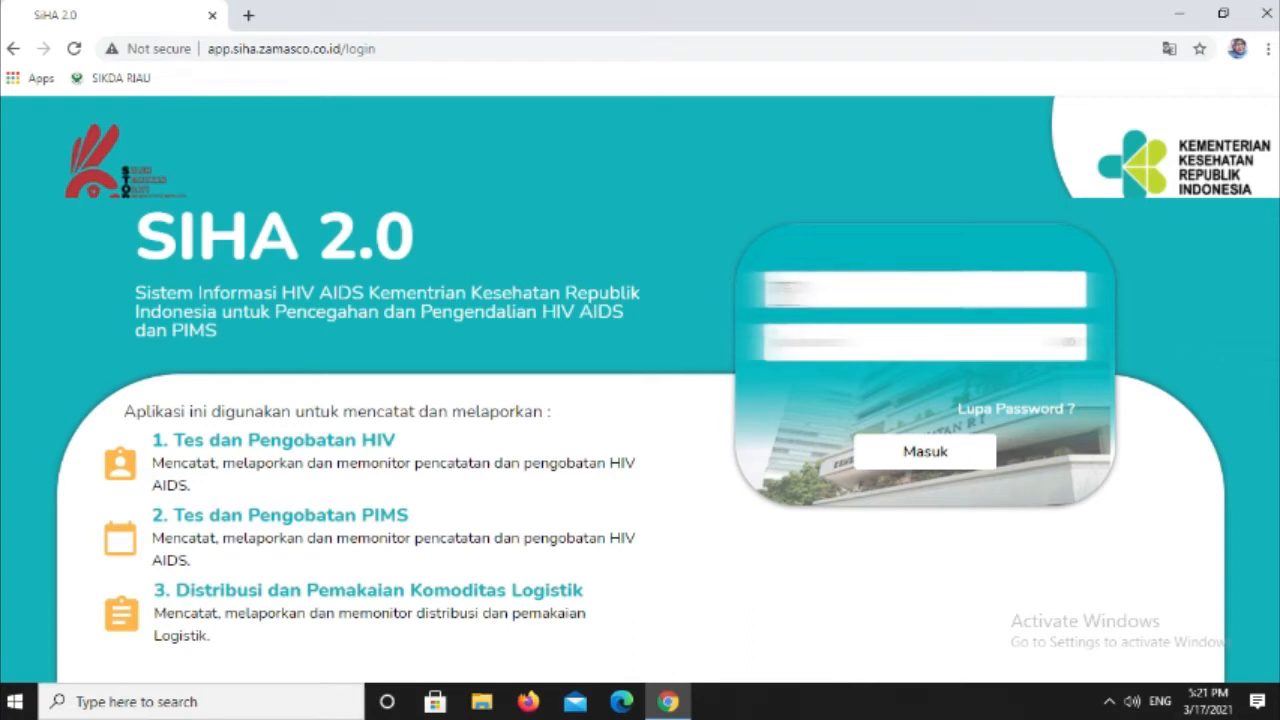
- Log in to SIHA 2.0 by entering the account's username and password and submitting the login form
left_click(850, 291)
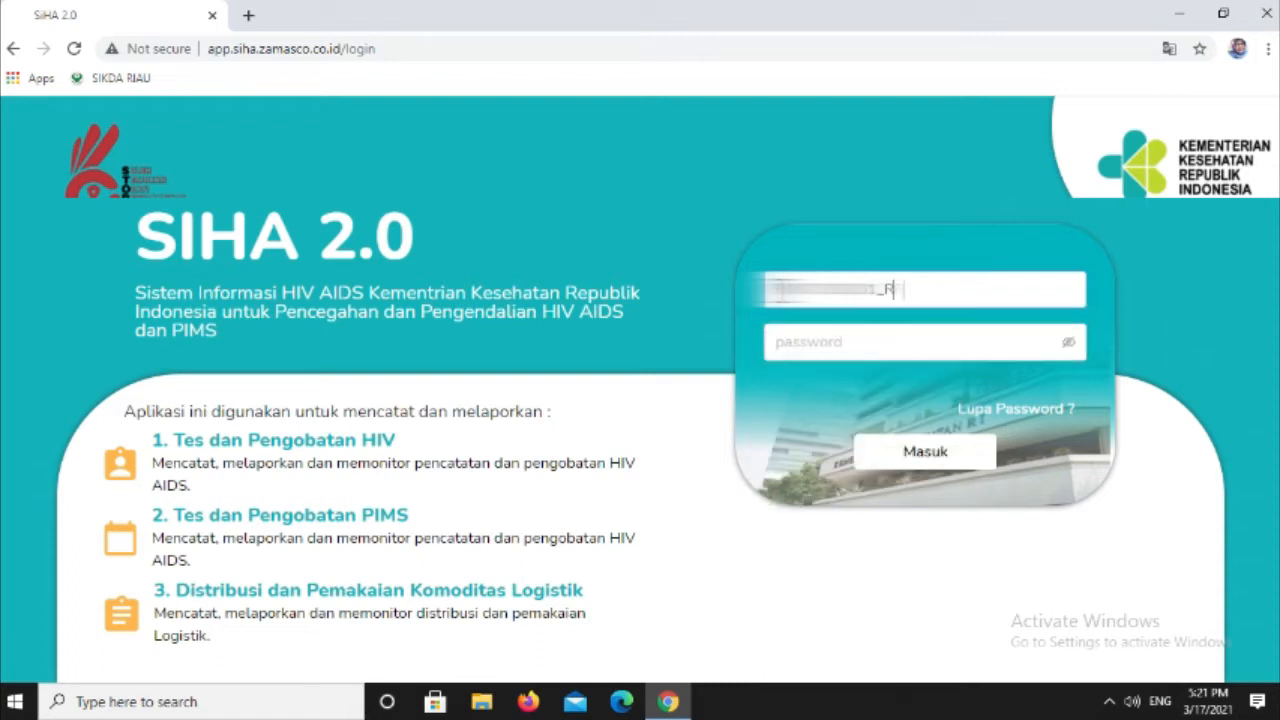
type("RR")
left_click(812, 344)
type("***")
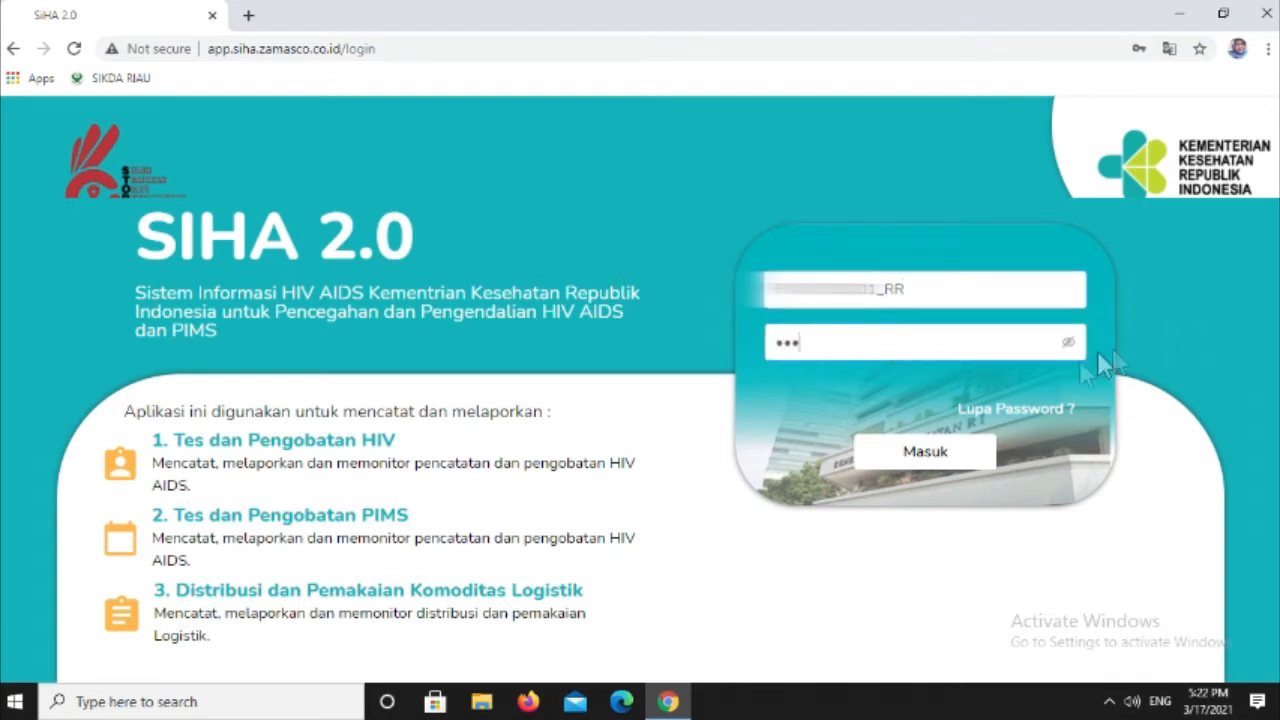
left_click(1070, 344)
left_click(903, 455)
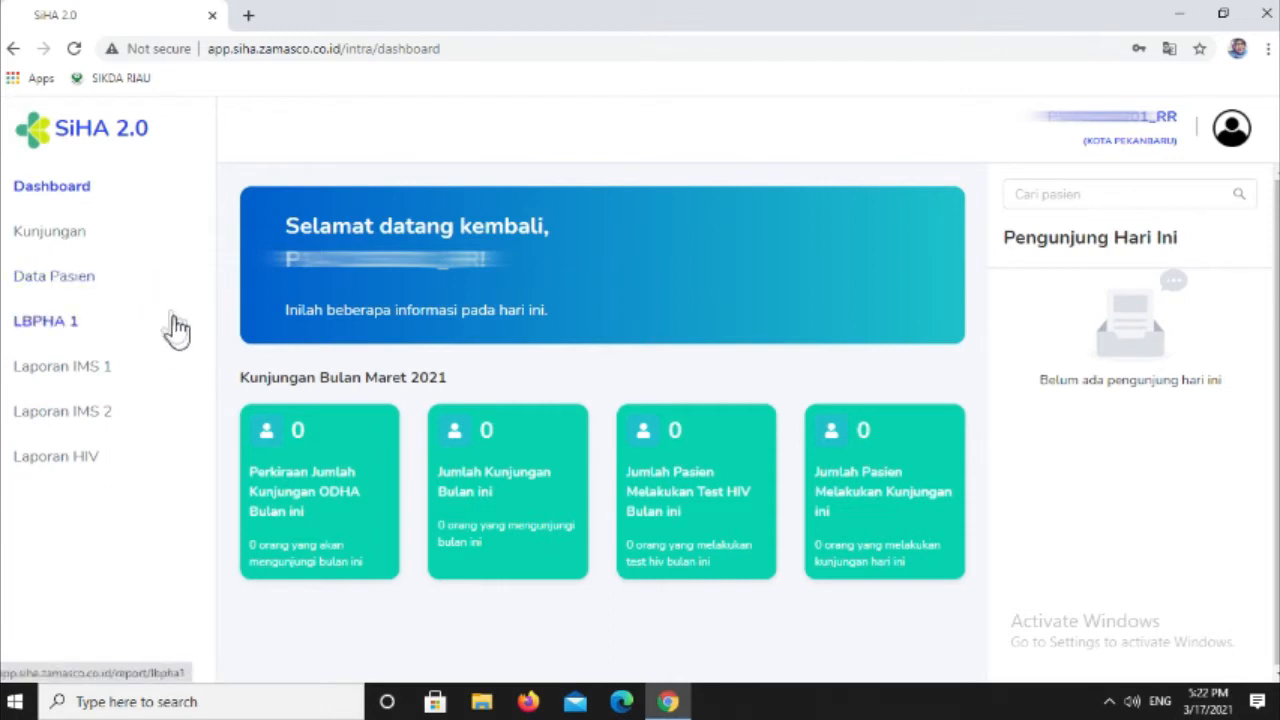
- Start adding a new patient in Data Pasien and enter the patient's national ID number as the NIK
left_click(88, 287)
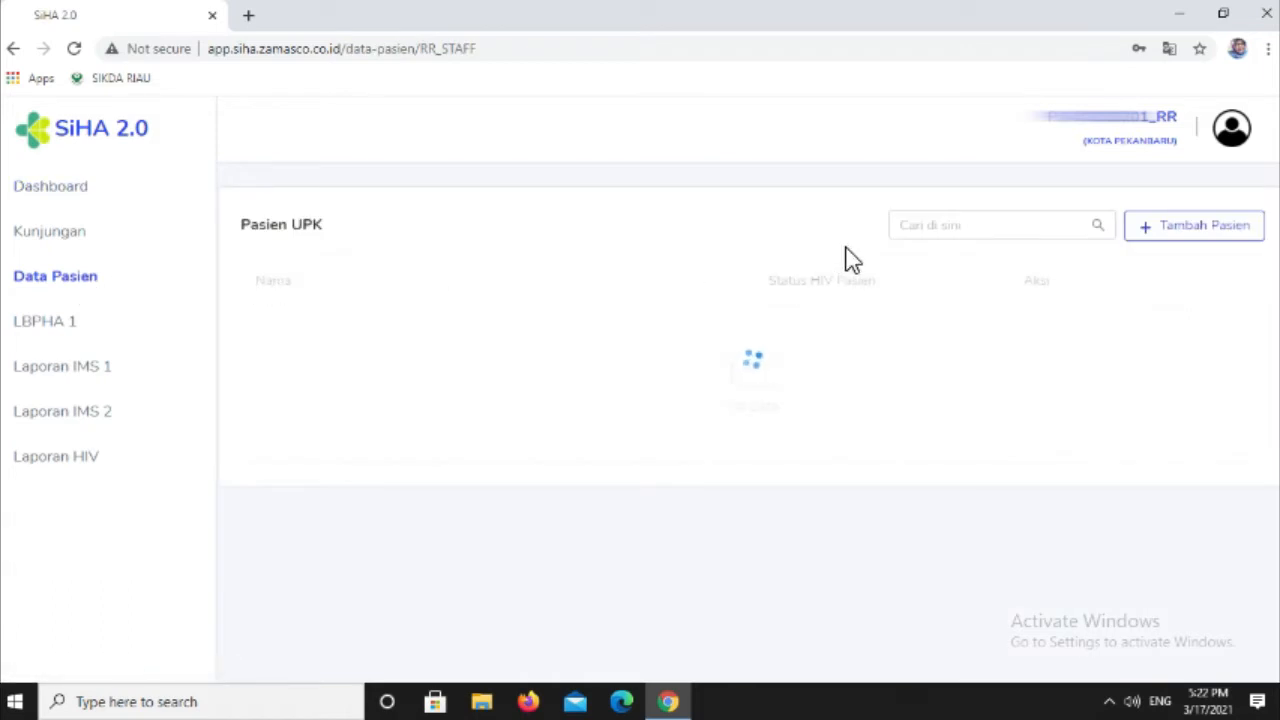
left_click(1150, 240)
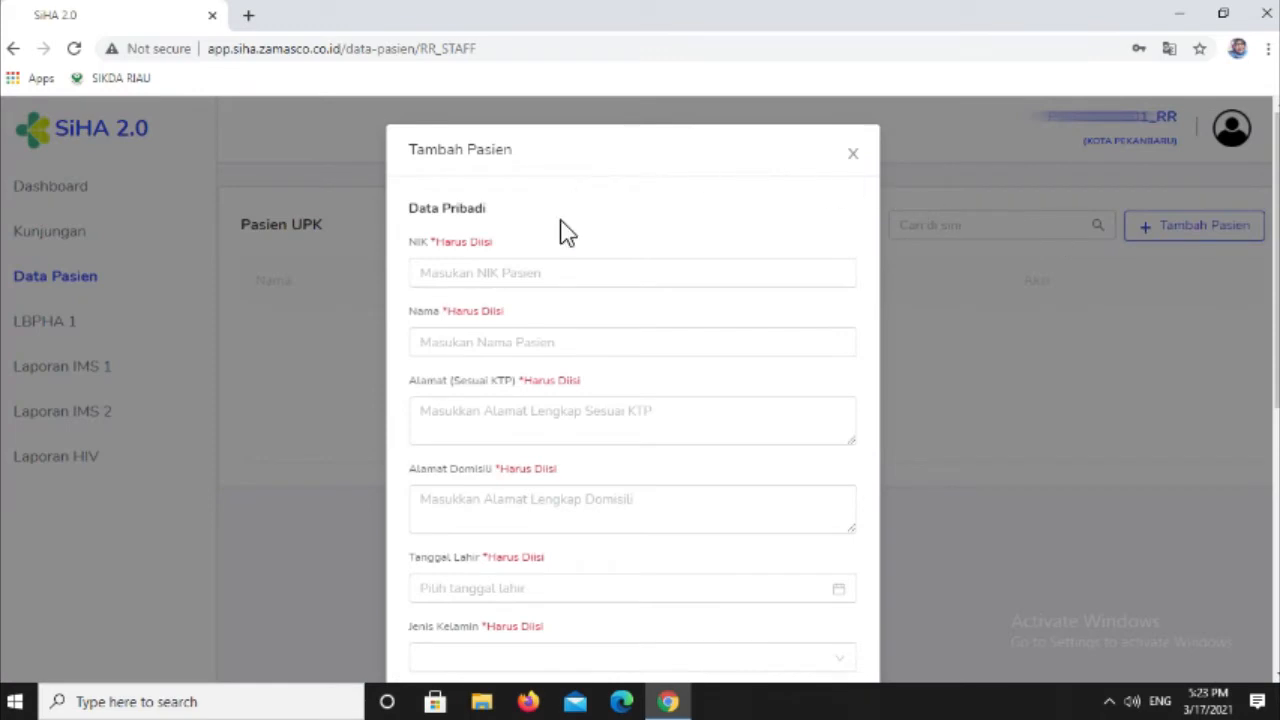
left_click(572, 276)
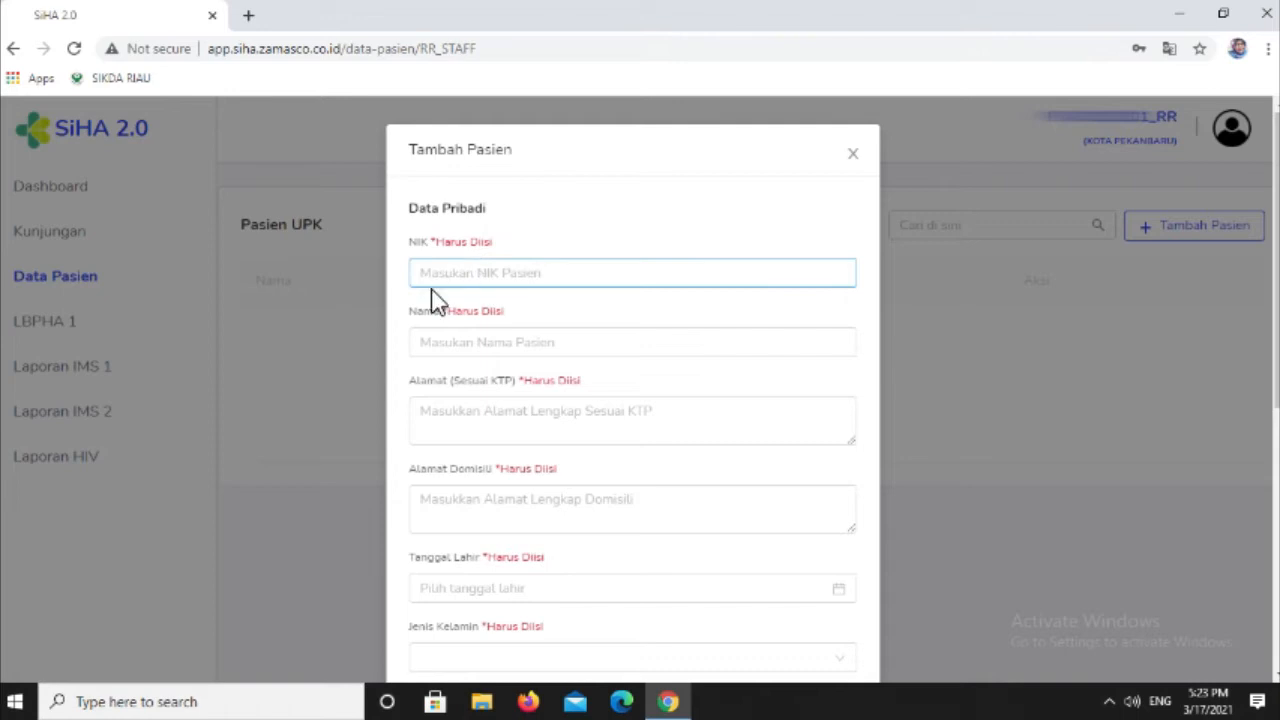
left_click(454, 275)
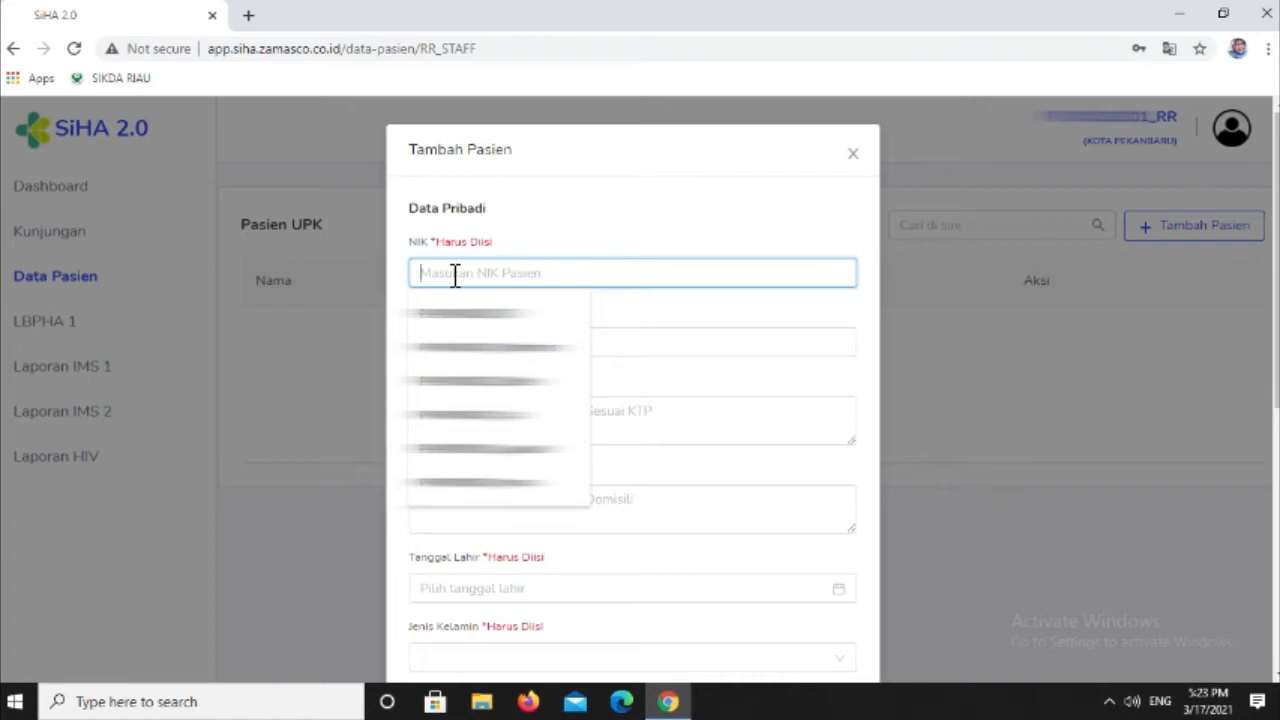
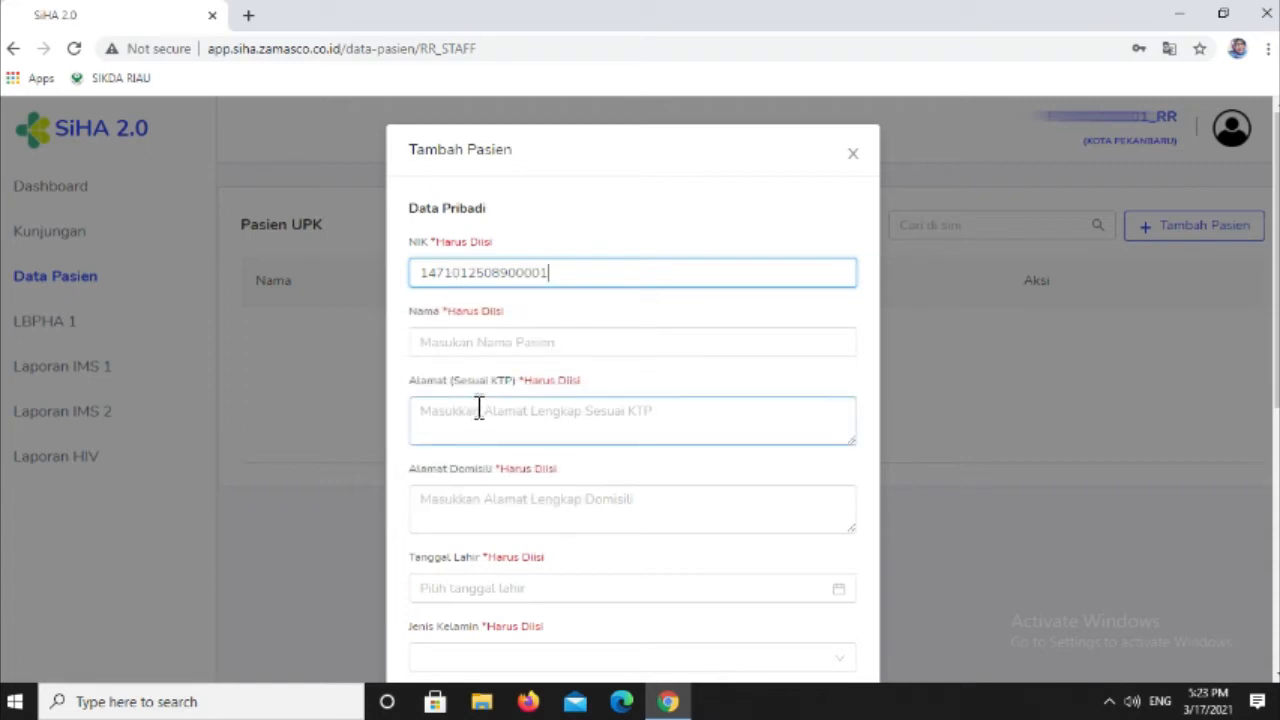
- Fill in the patient's name in the Nama field of the new patient form
left_click(473, 343)
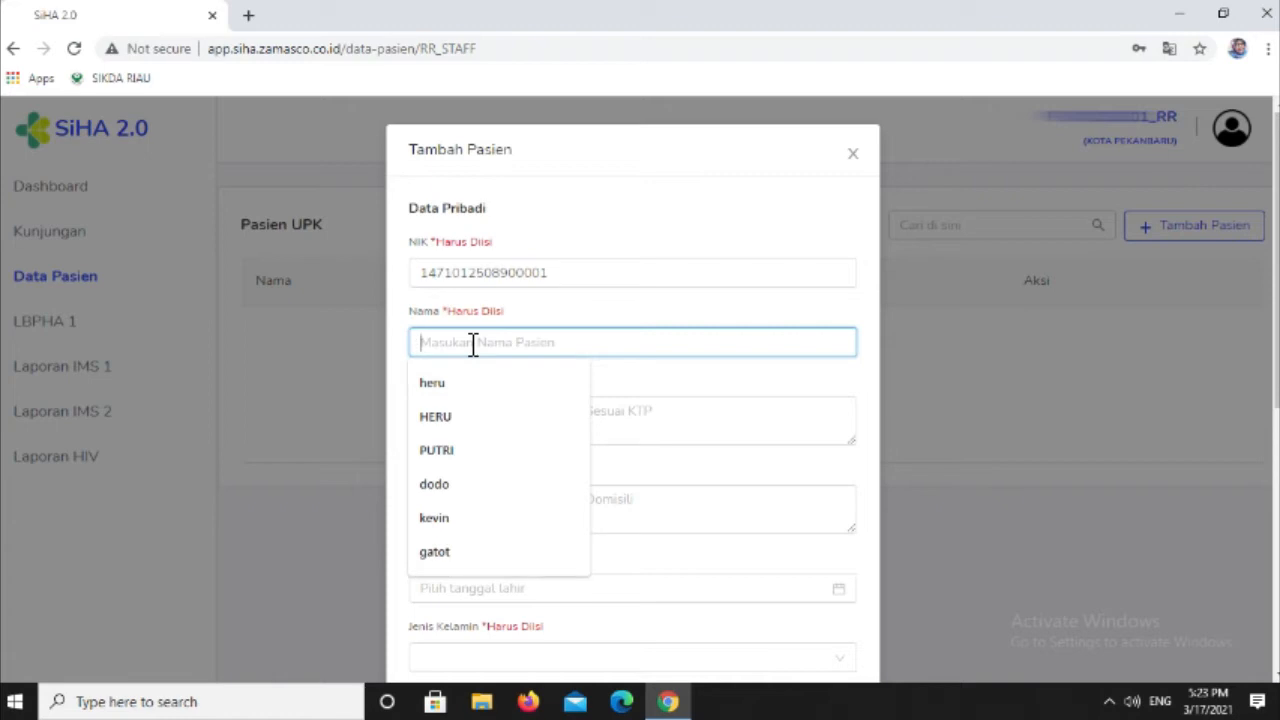
type("B")
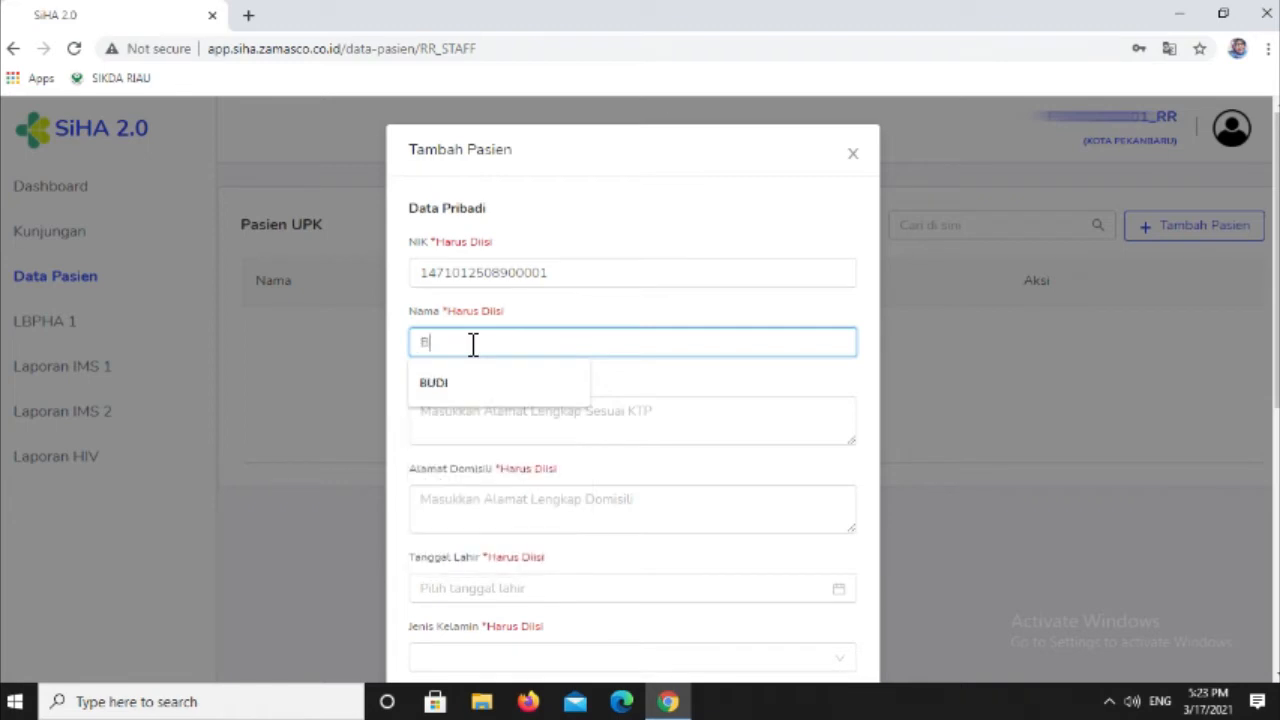
type("UDI")
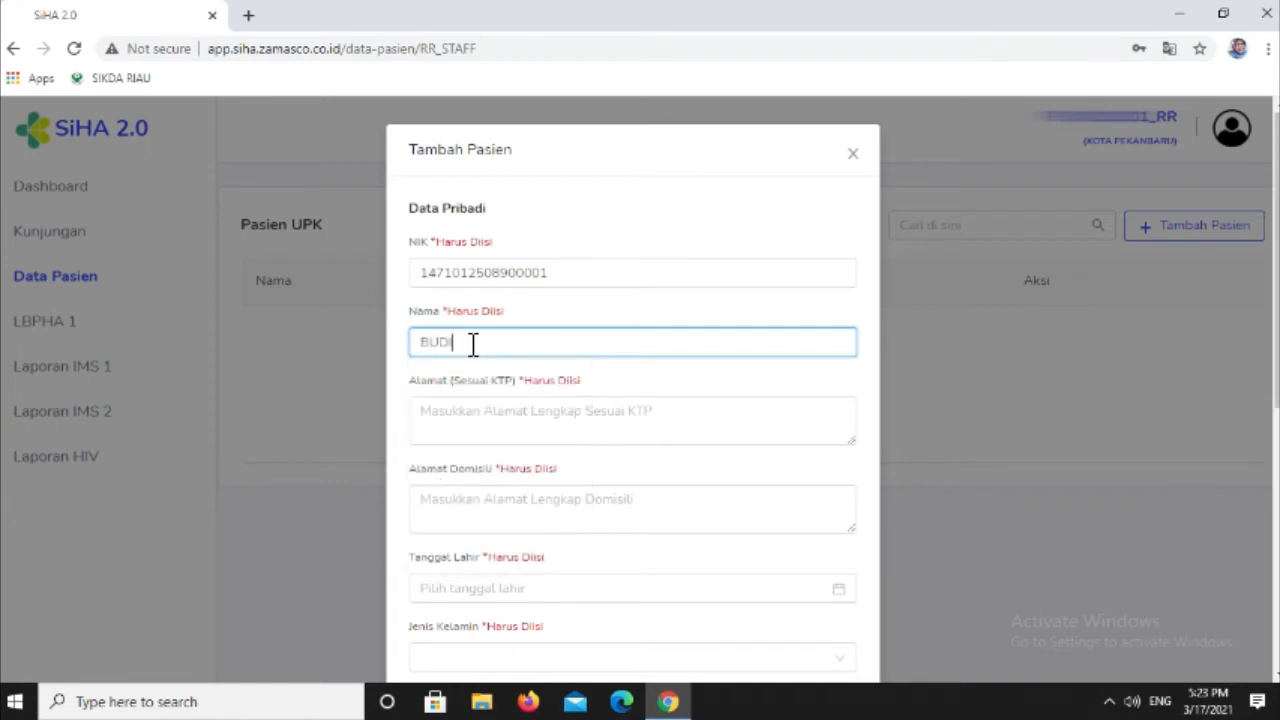
- Enter the patient's full ID-card address, including street, house number, RT, RW and city, in Alamat (Sesuai KTP)
left_click(463, 423)
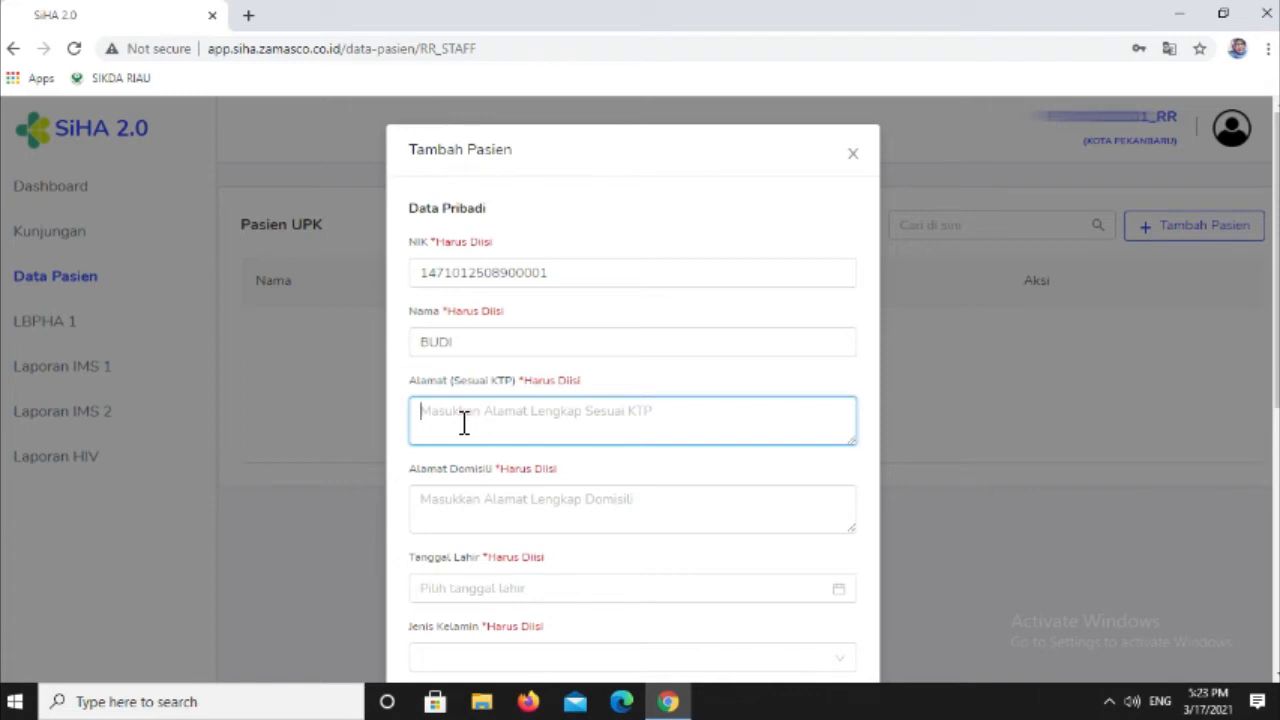
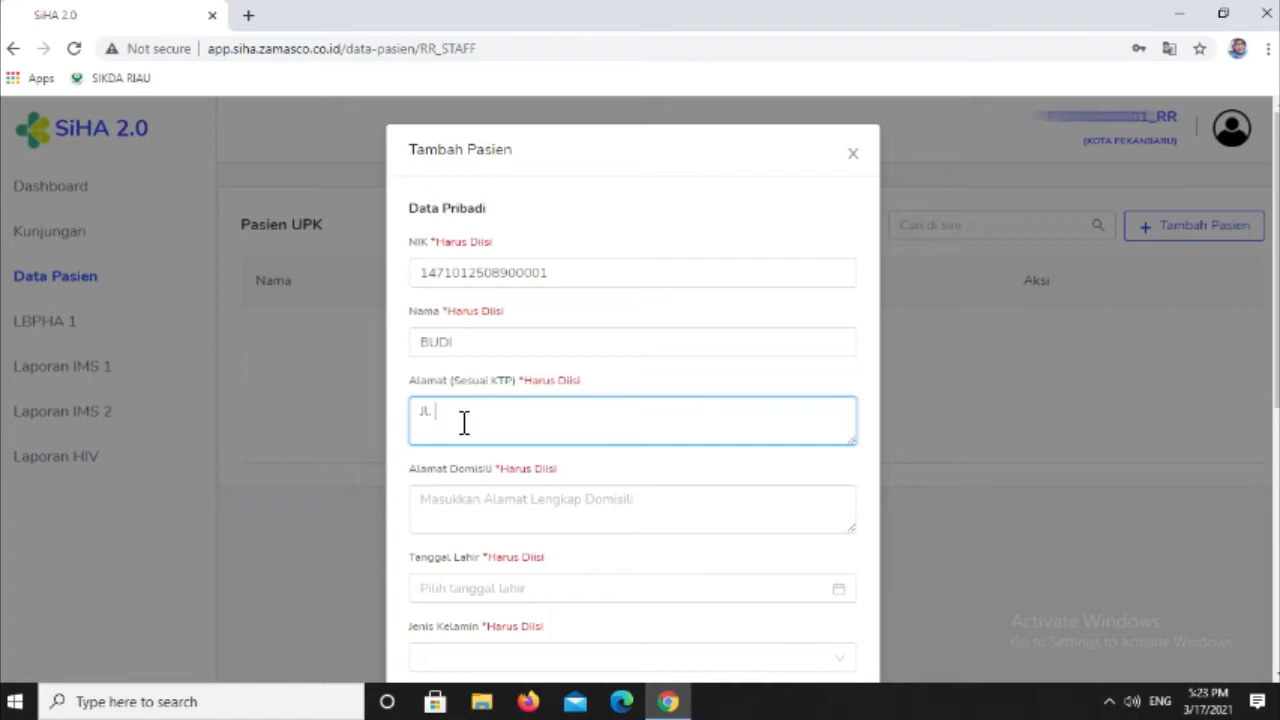
left_click(533, 417)
key("BackSpace")
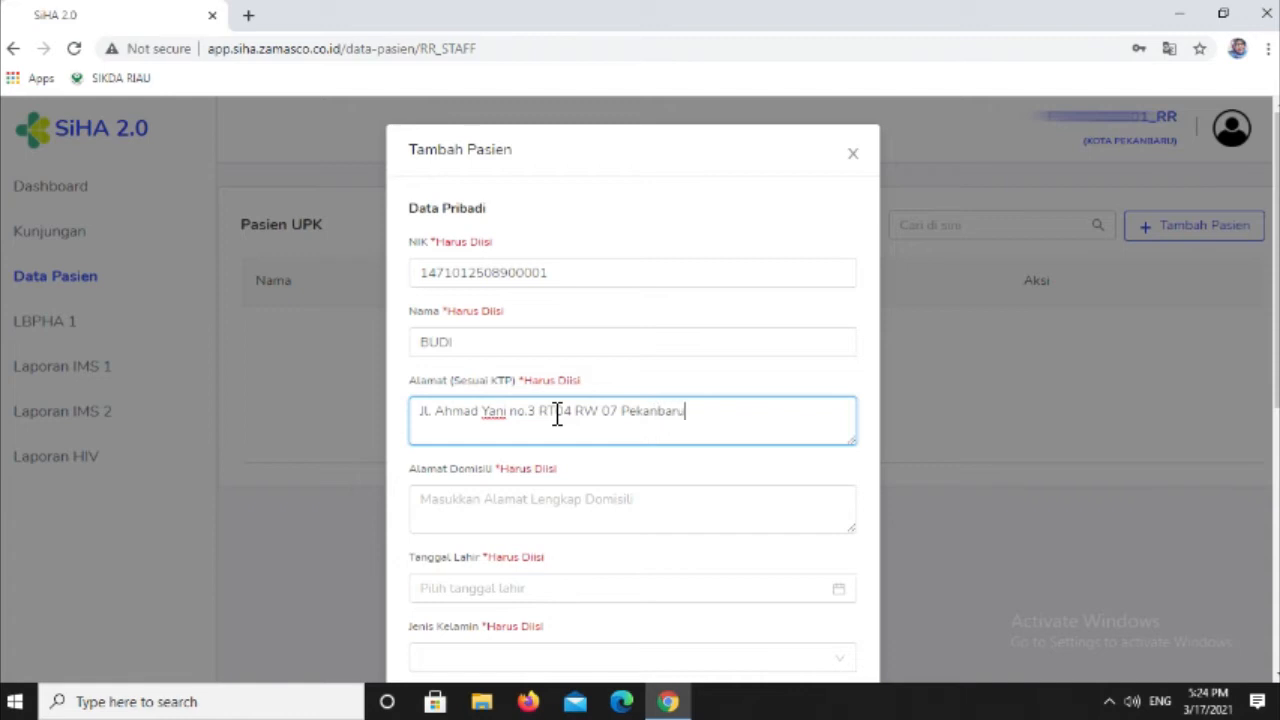
- Copy the full address from Alamat (Sesuai KTP) into the Alamat Domisili field
left_click(536, 495)
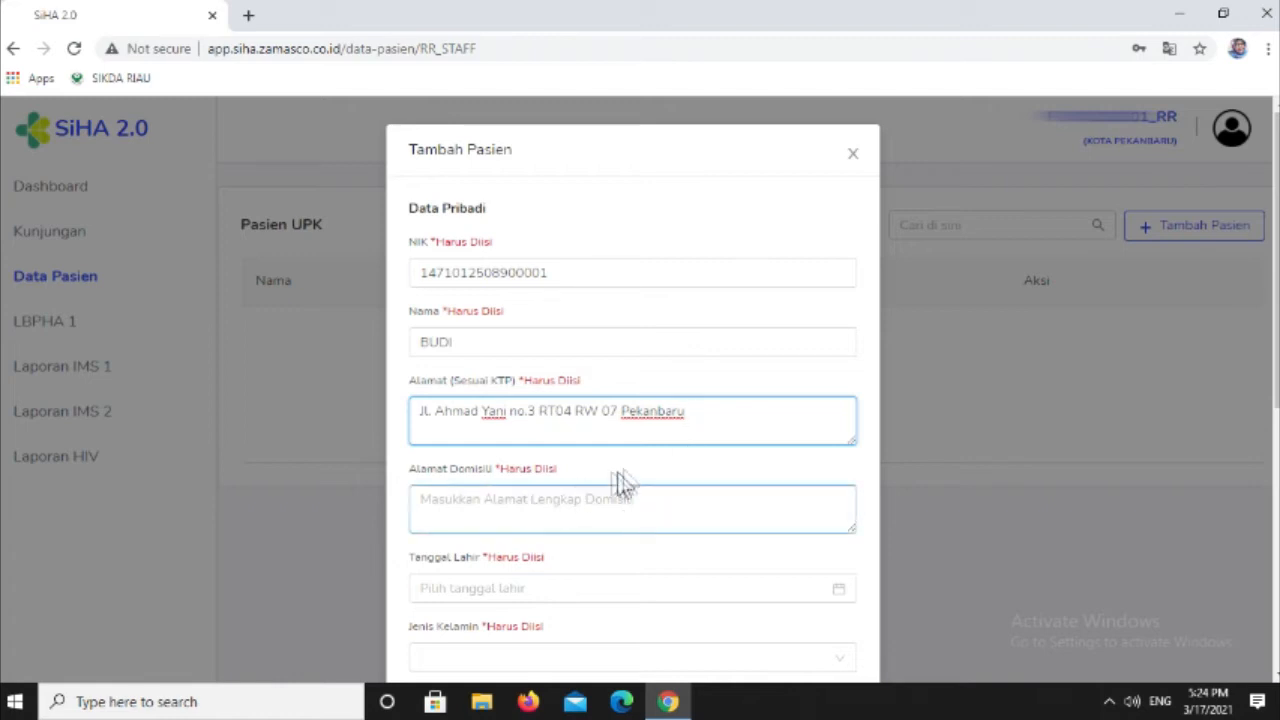
left_click_drag(688, 414, 422, 420)
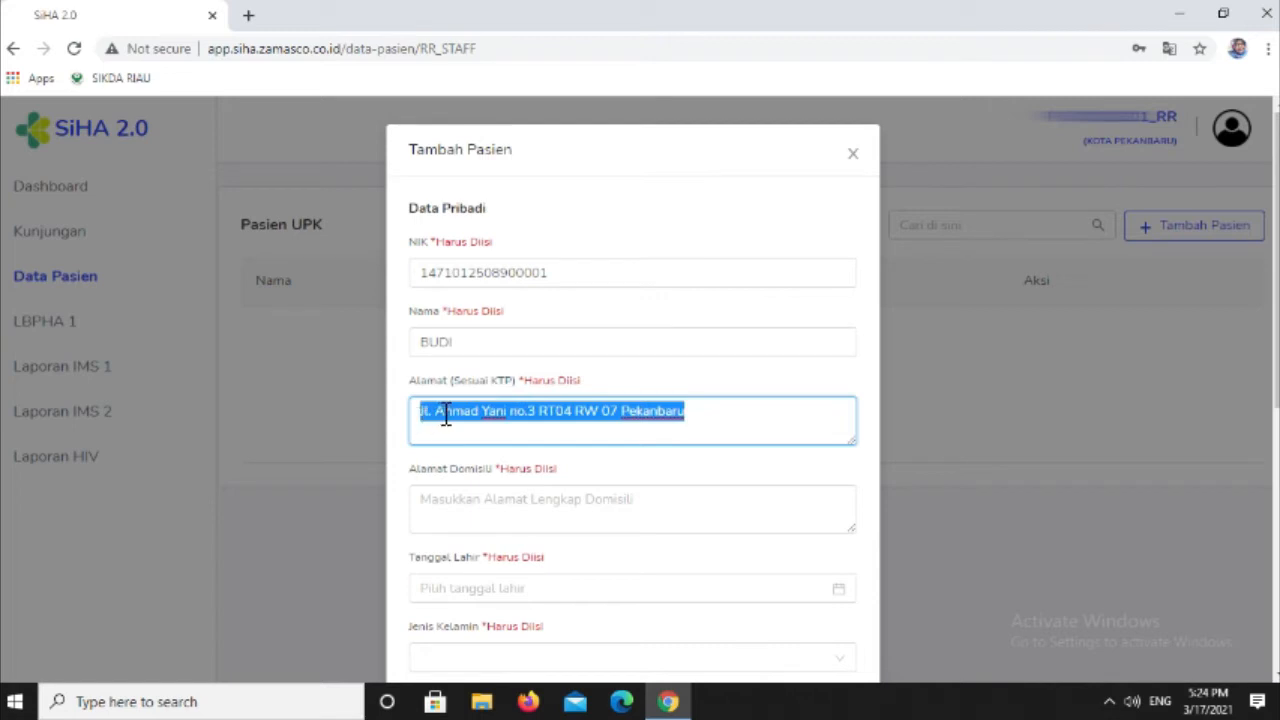
right_click(438, 412)
left_click(507, 190)
left_click(457, 514)
right_click(457, 512)
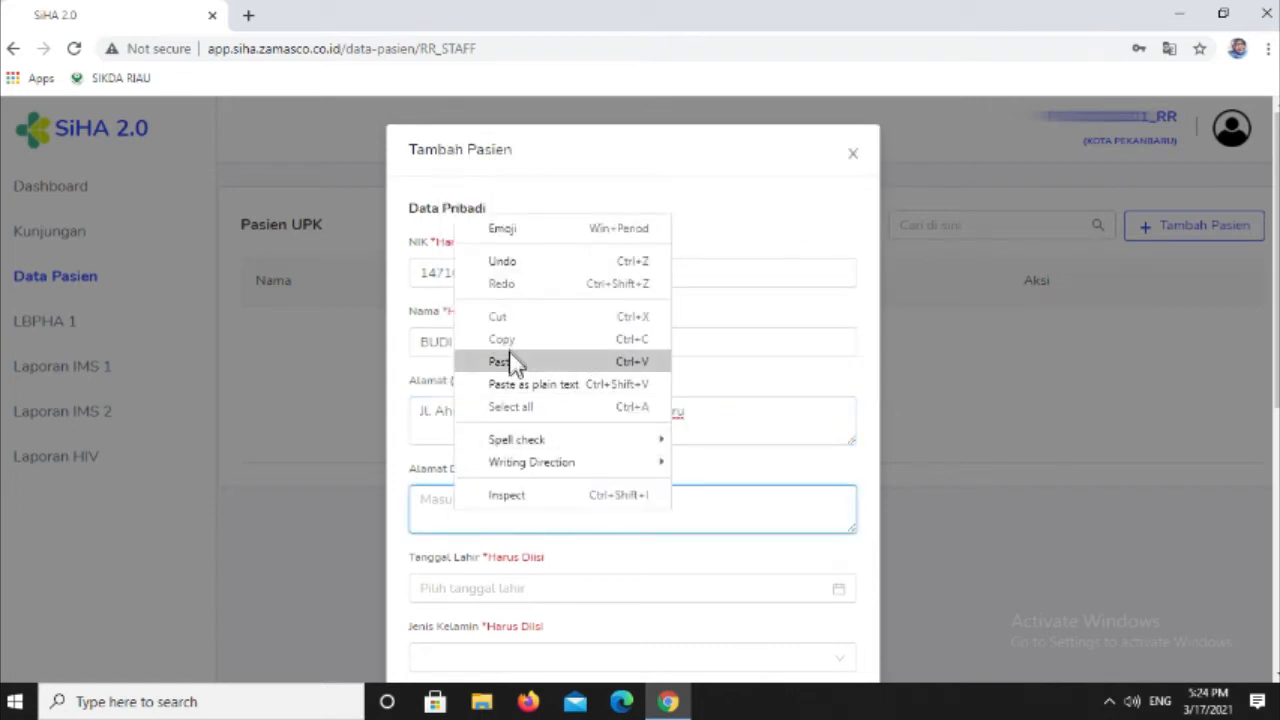
left_click(510, 364)
- Set the patient's date of birth in Tanggal Lahir by choosing the year, month and day from the calendar
scroll(509, 554, "down", 3)
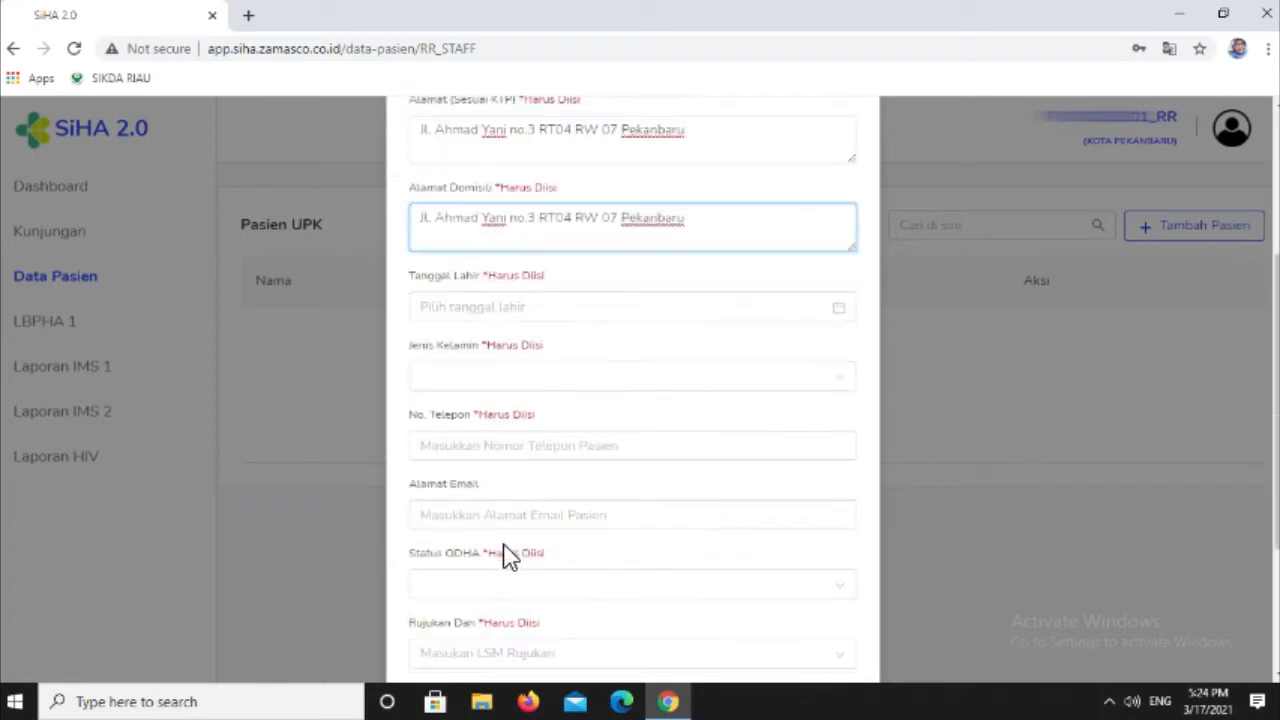
left_click(521, 307)
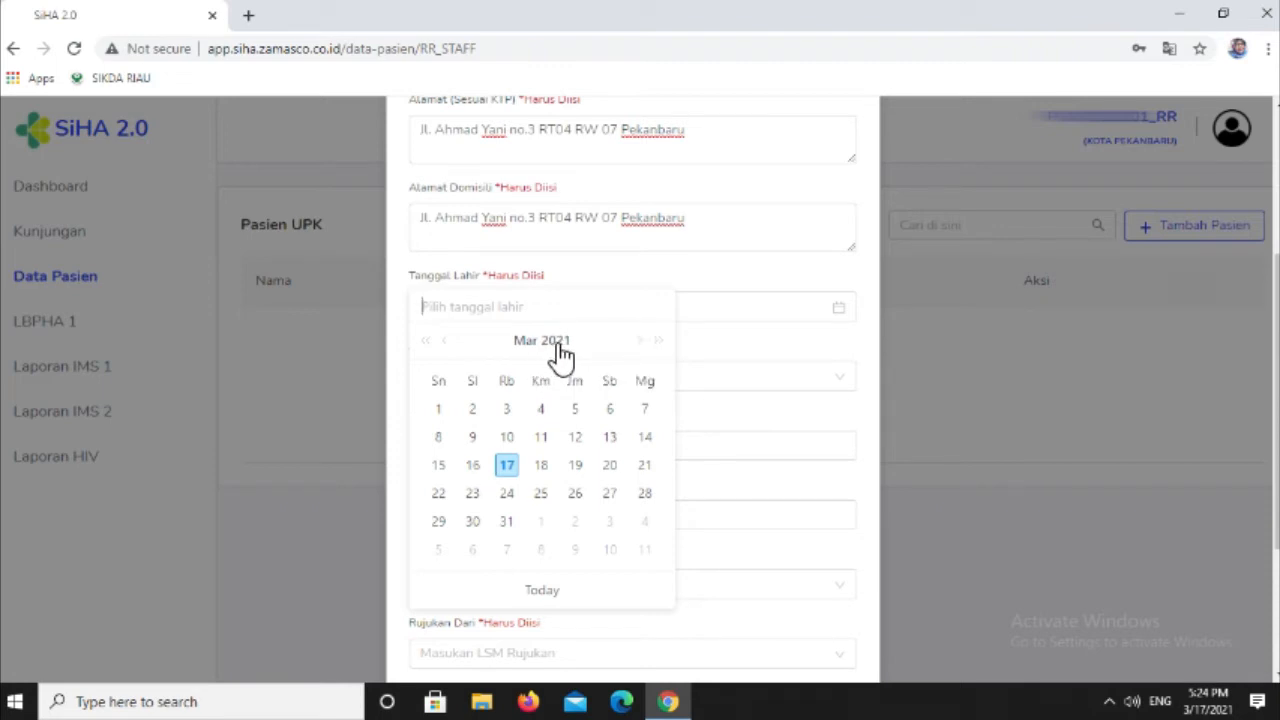
left_click(558, 341)
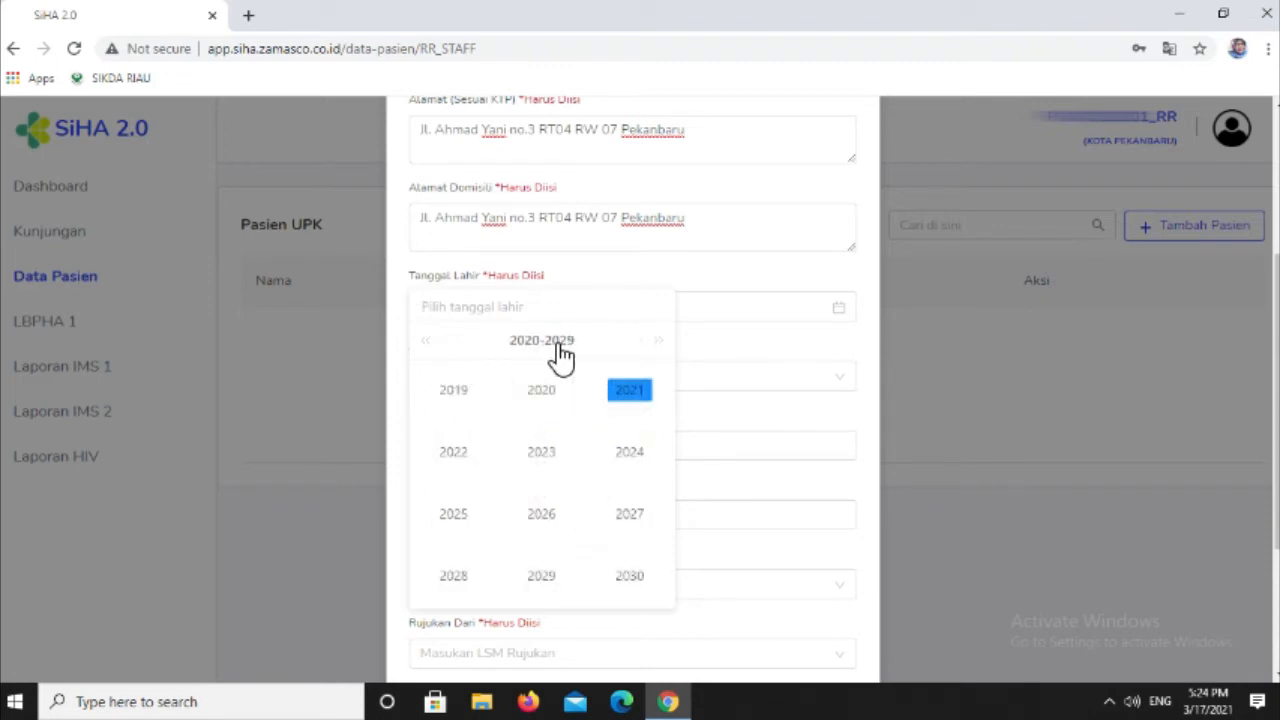
left_click(460, 395)
left_click(460, 395)
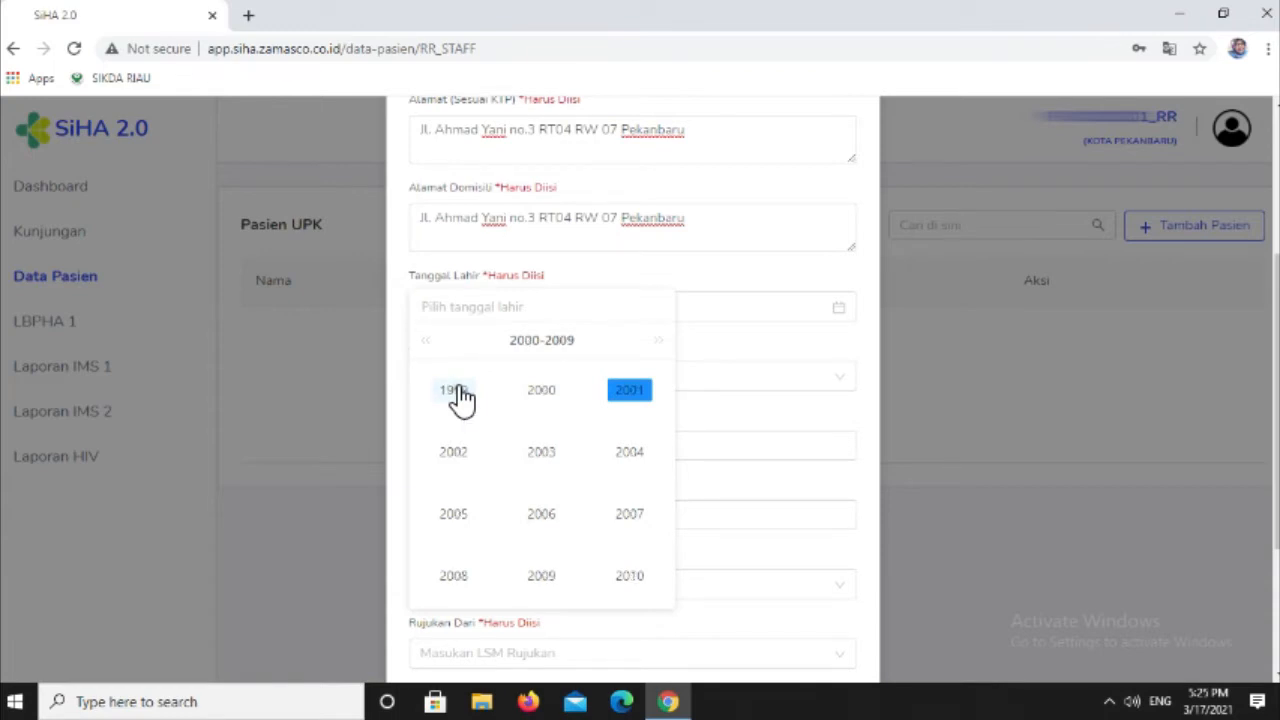
left_click(460, 395)
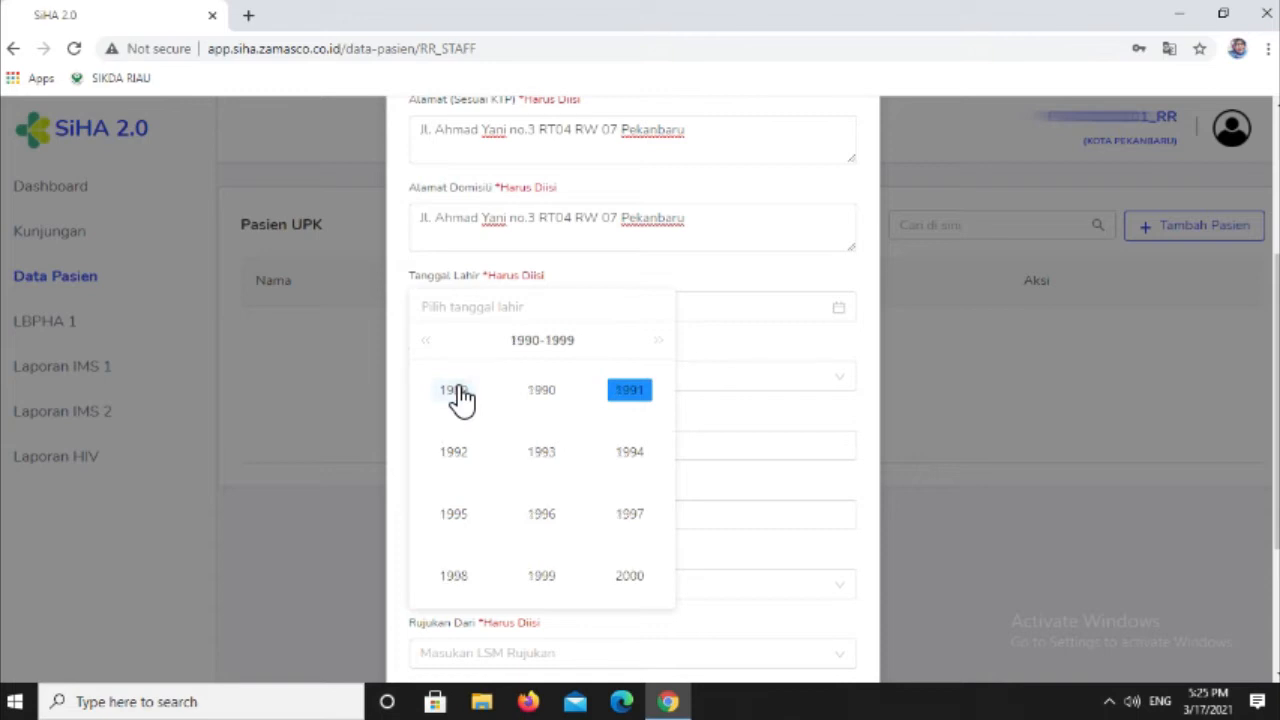
left_click(530, 395)
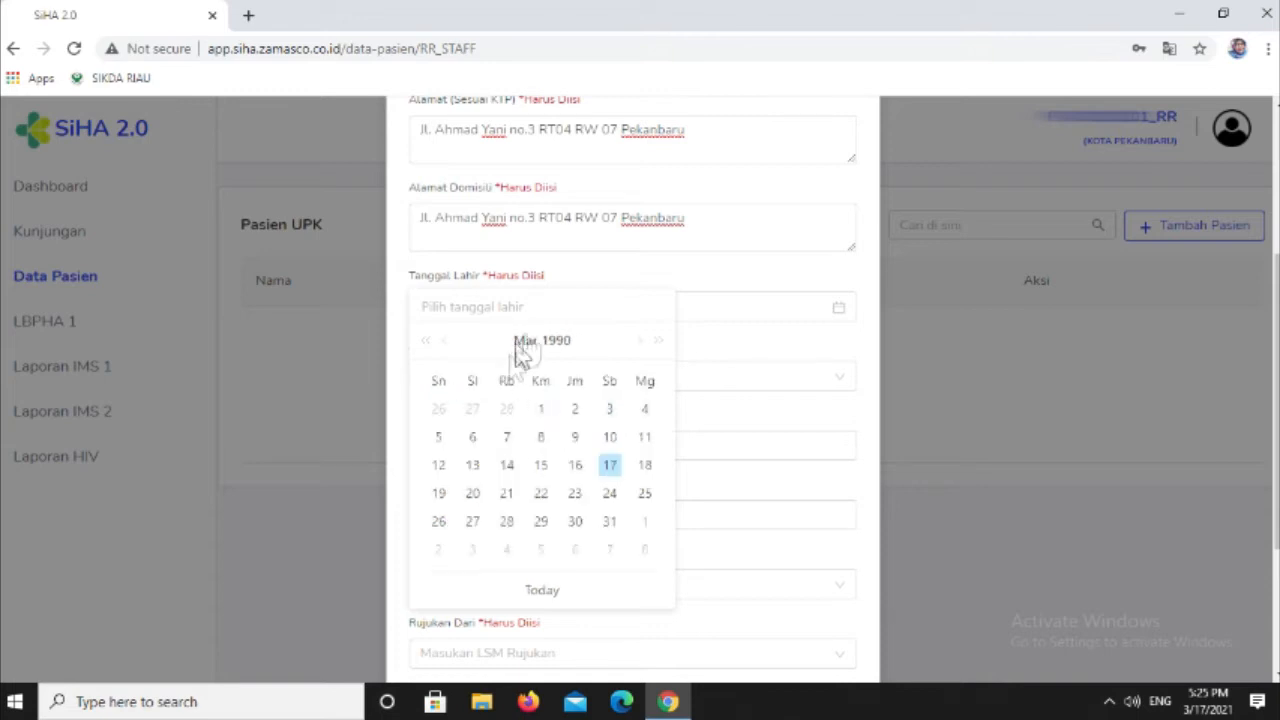
left_click(526, 348)
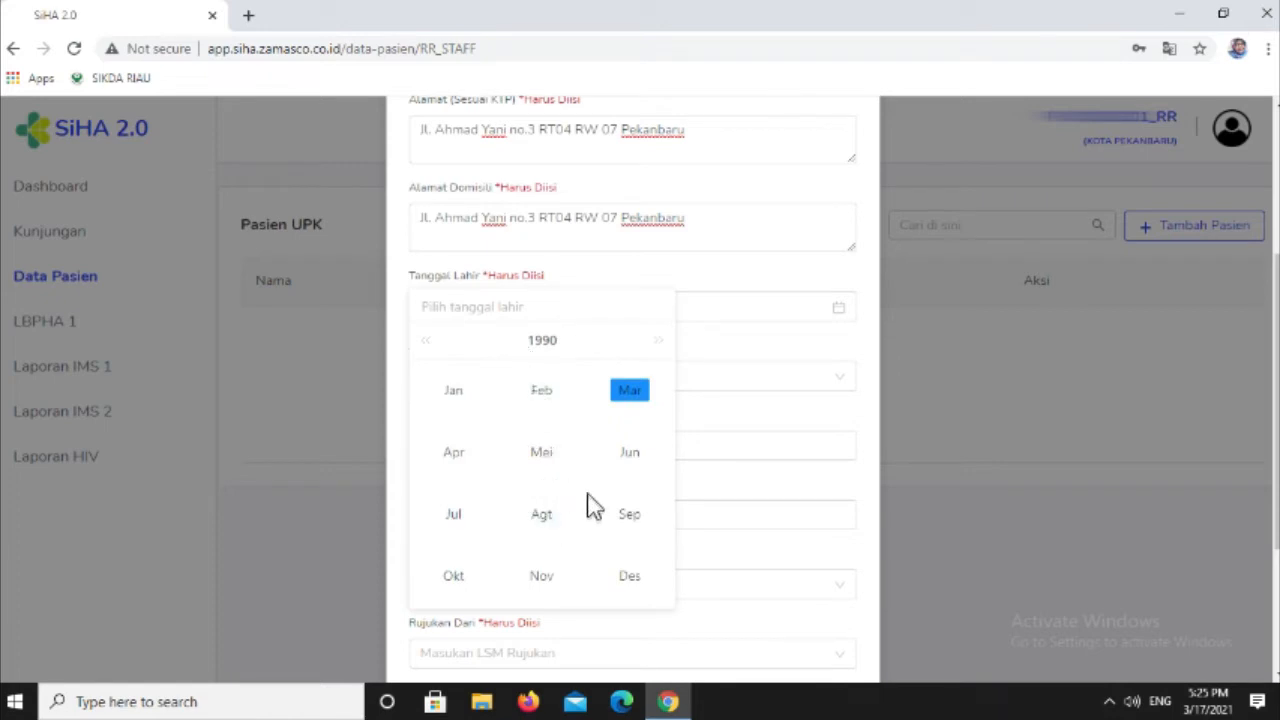
scroll(600, 270, "up", 3)
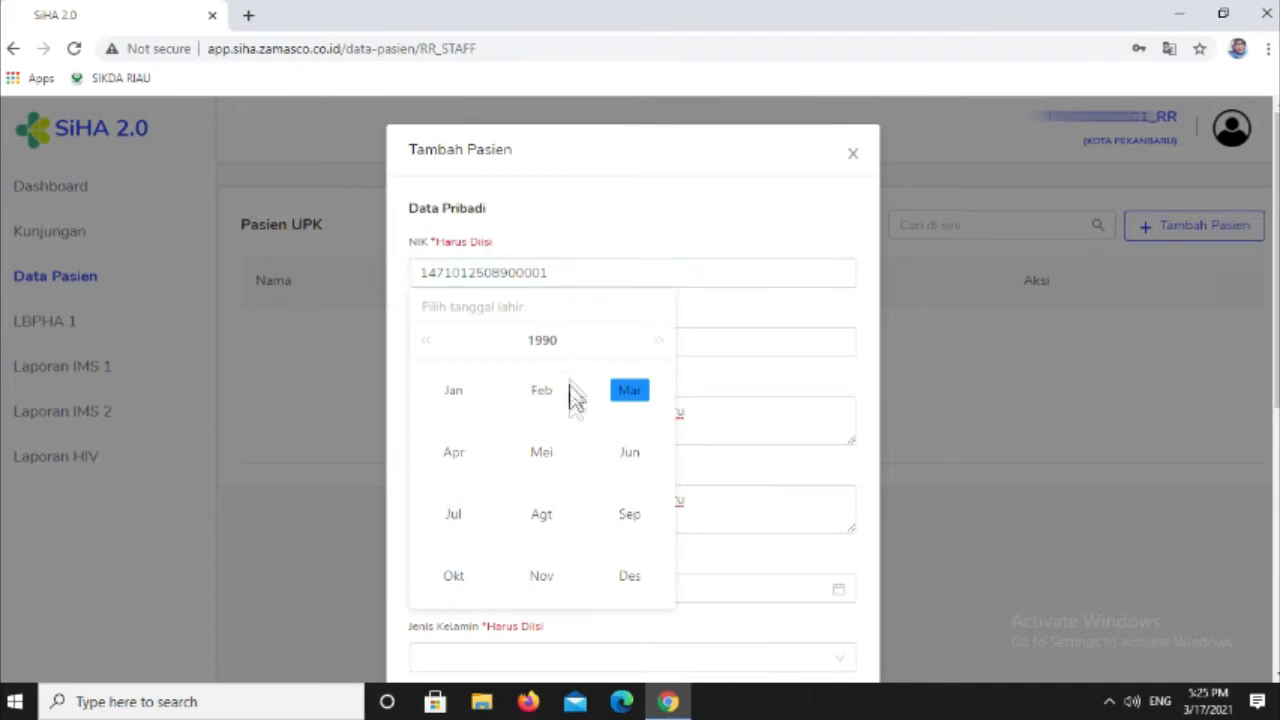
left_click(541, 514)
left_click(612, 494)
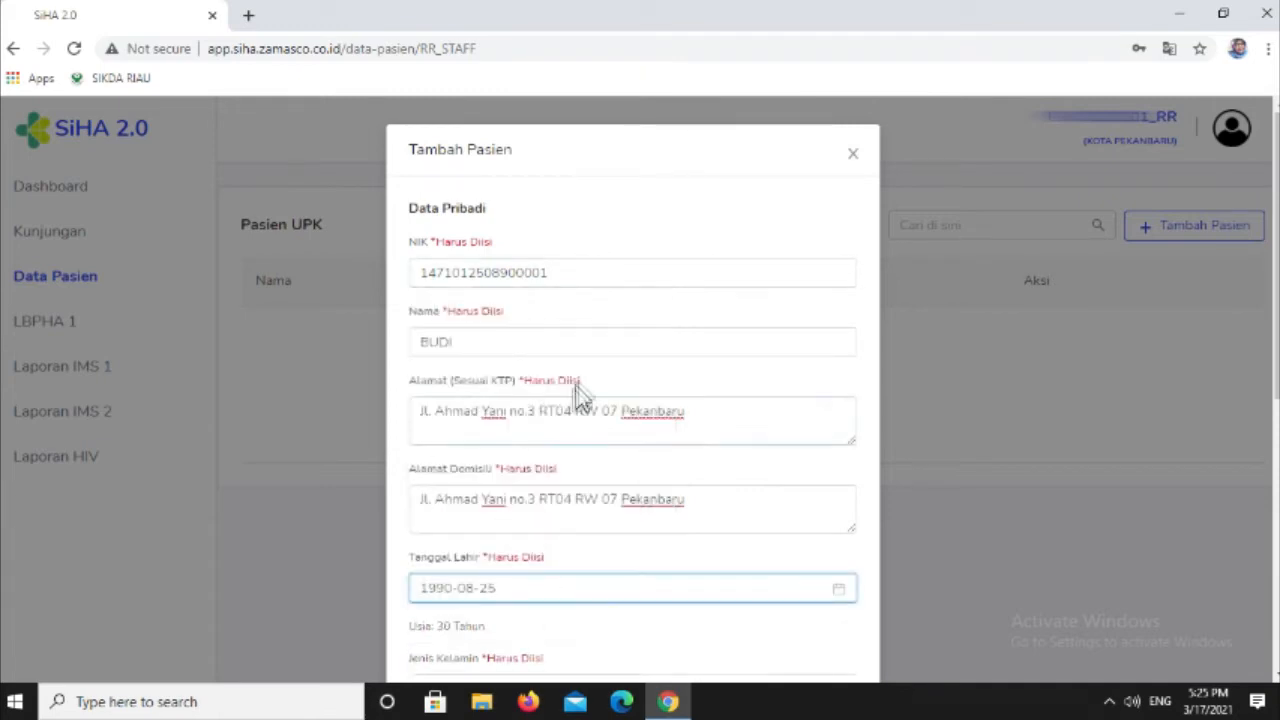
- Set Jenis Kelamin to LAKI-LAKI and enter the patient's phone number in No. Telepon
scroll(660, 443, "down", 4)
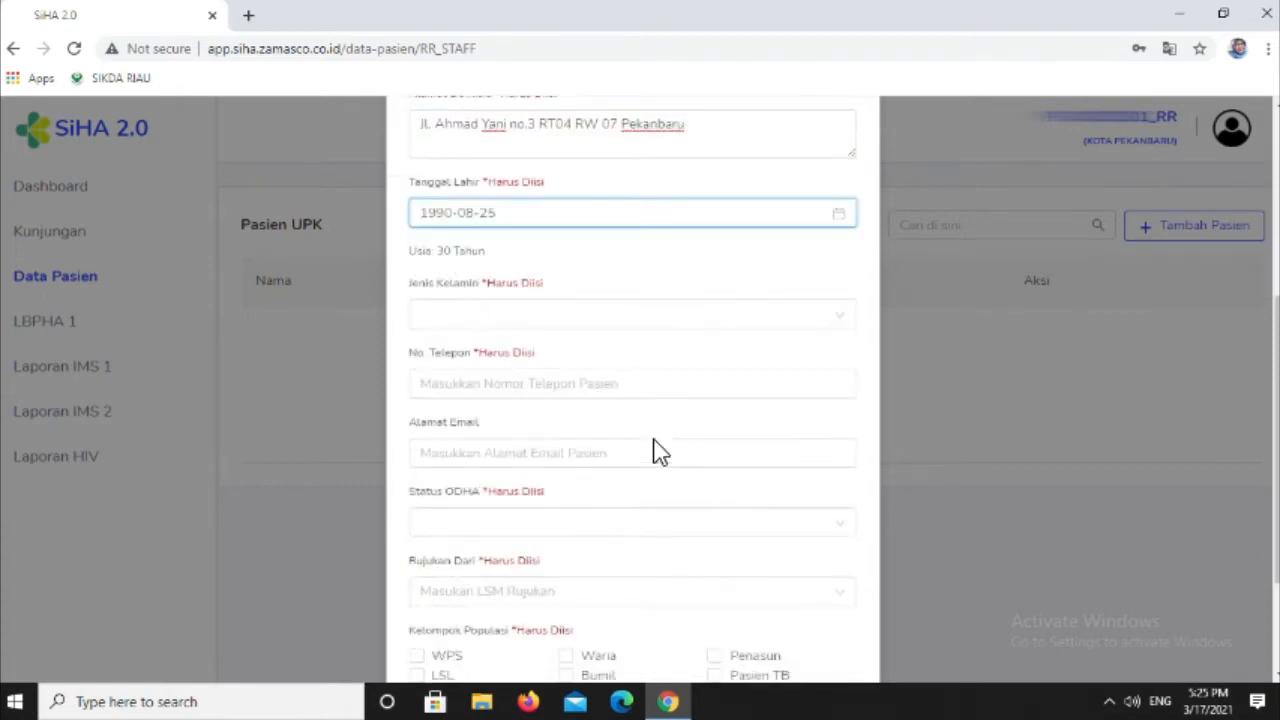
left_click(528, 316)
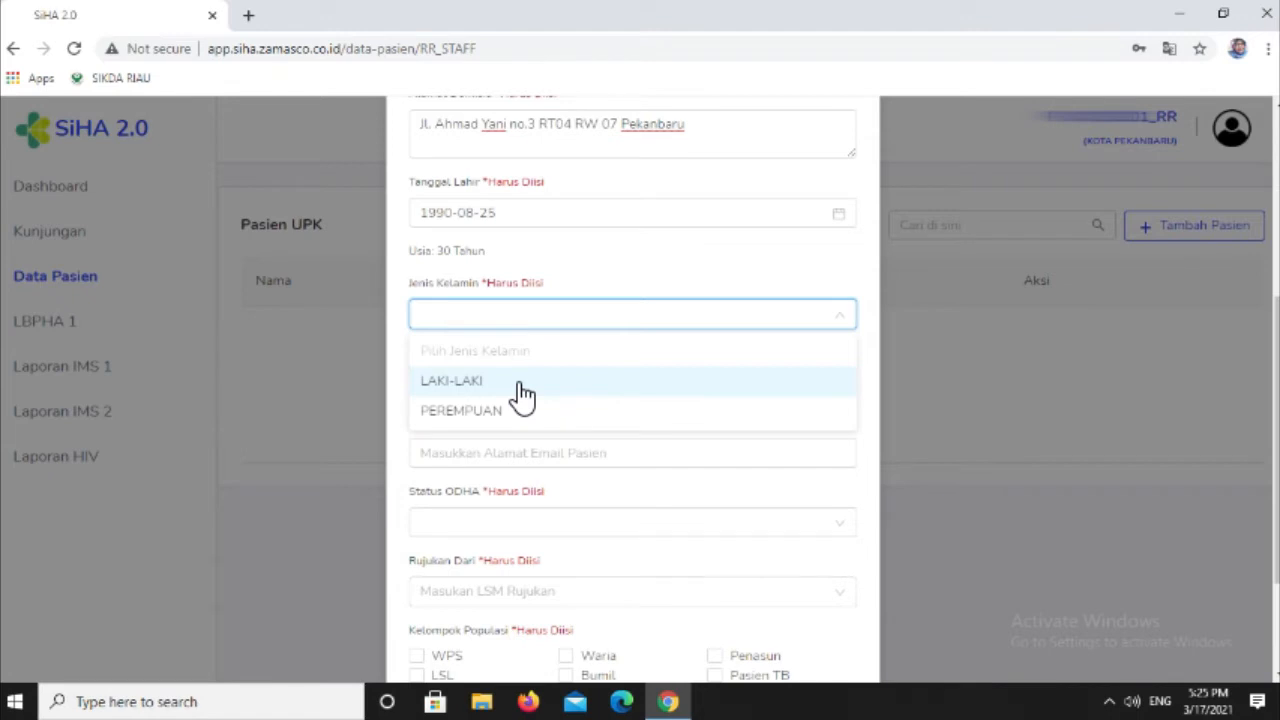
left_click(521, 384)
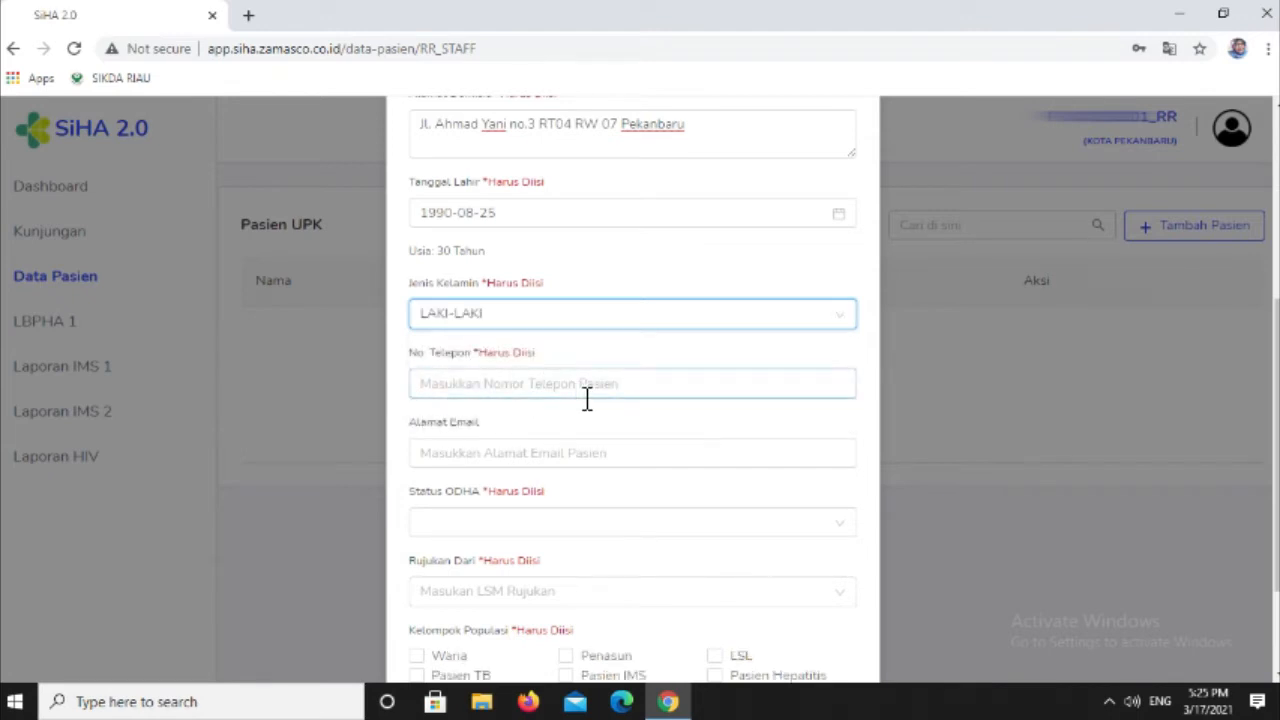
left_click(496, 389)
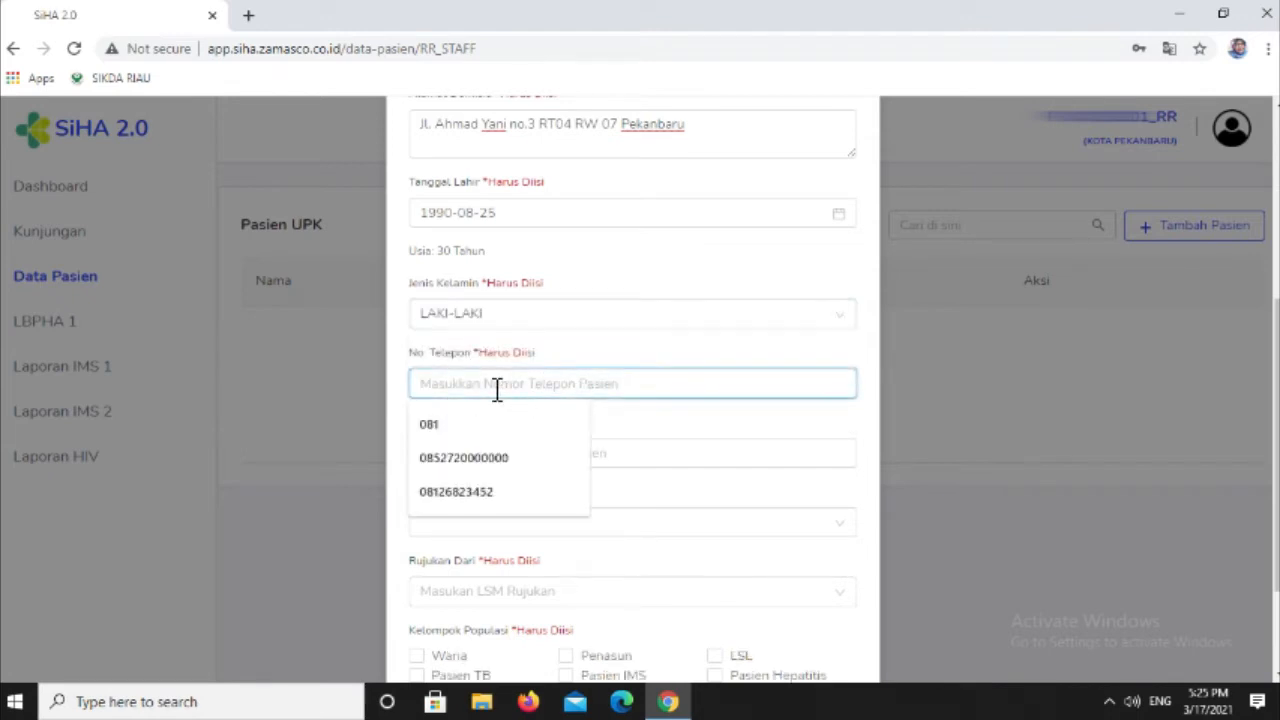
type("0812")
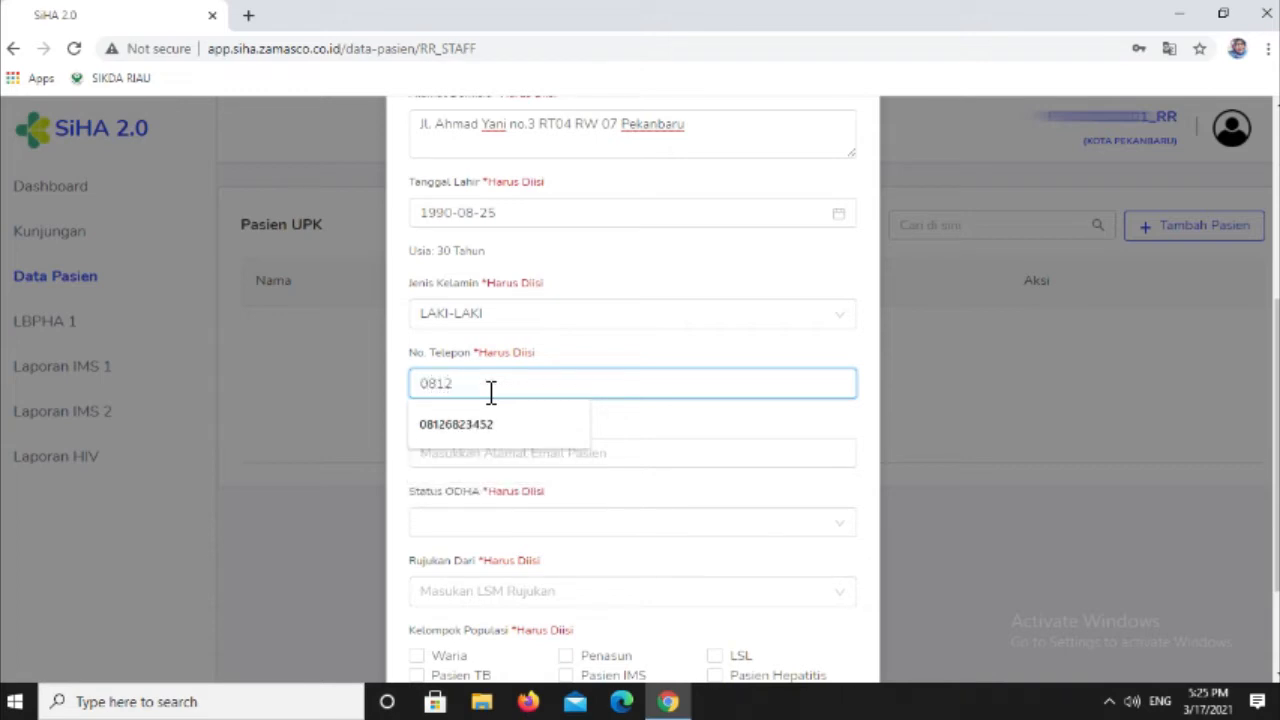
type("0000000")
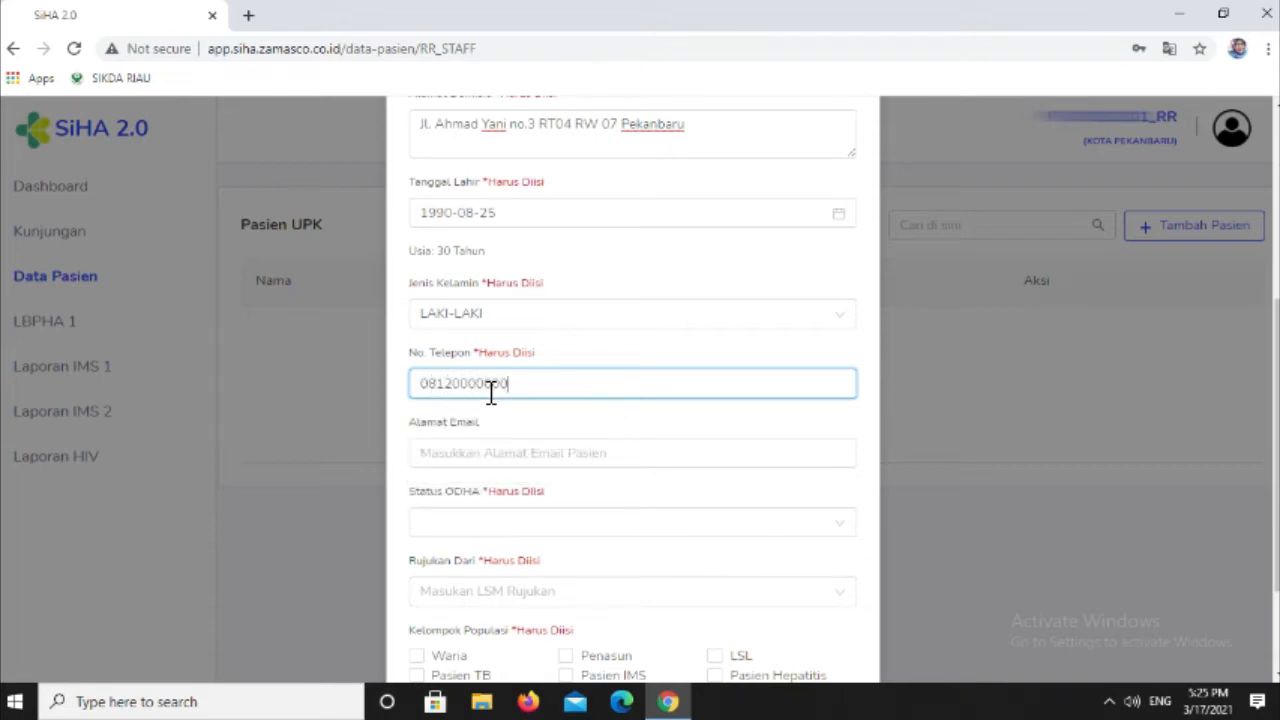
- Fill in the patient's e-mail address in the Alamat Email field
left_click(457, 452)
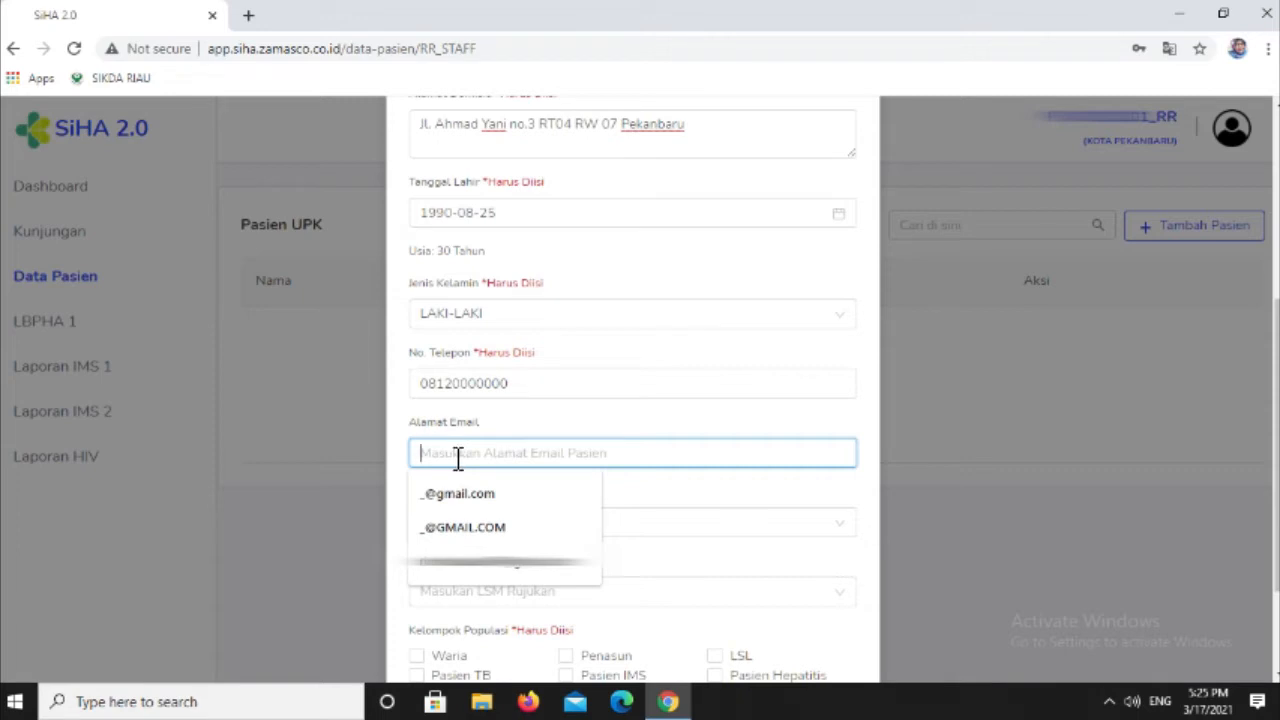
type("_@gmail")
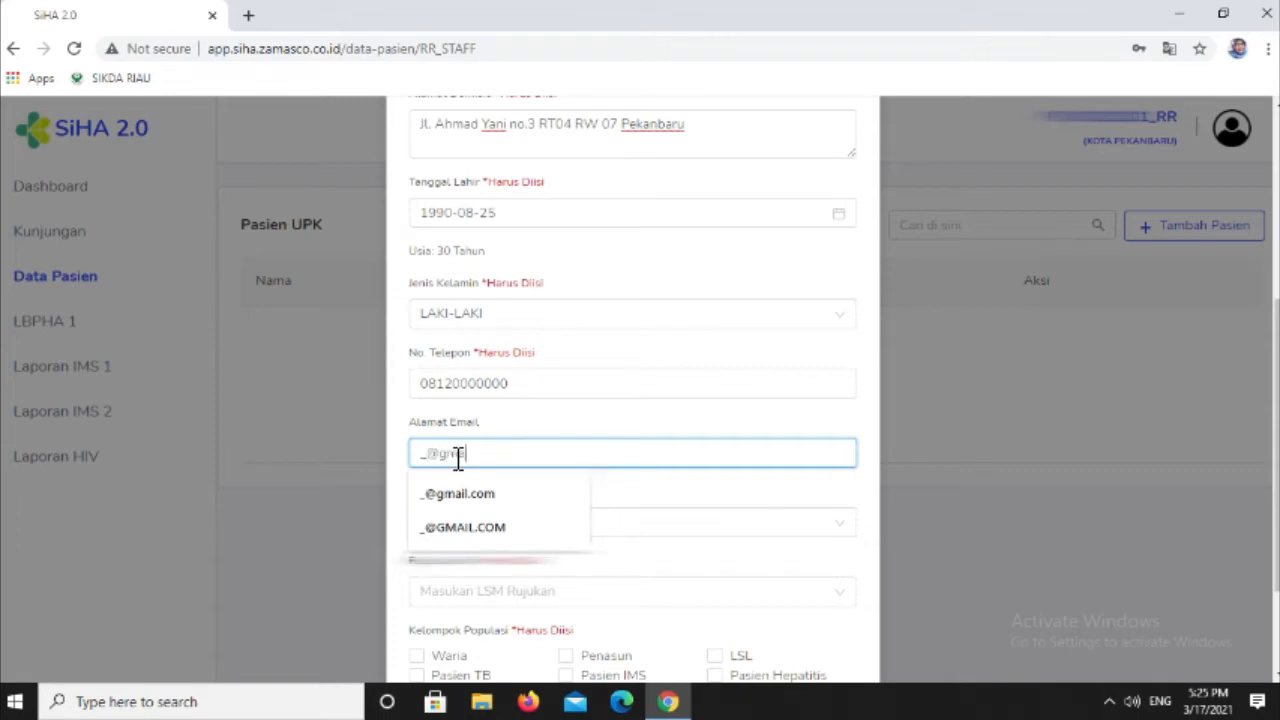
type(".com")
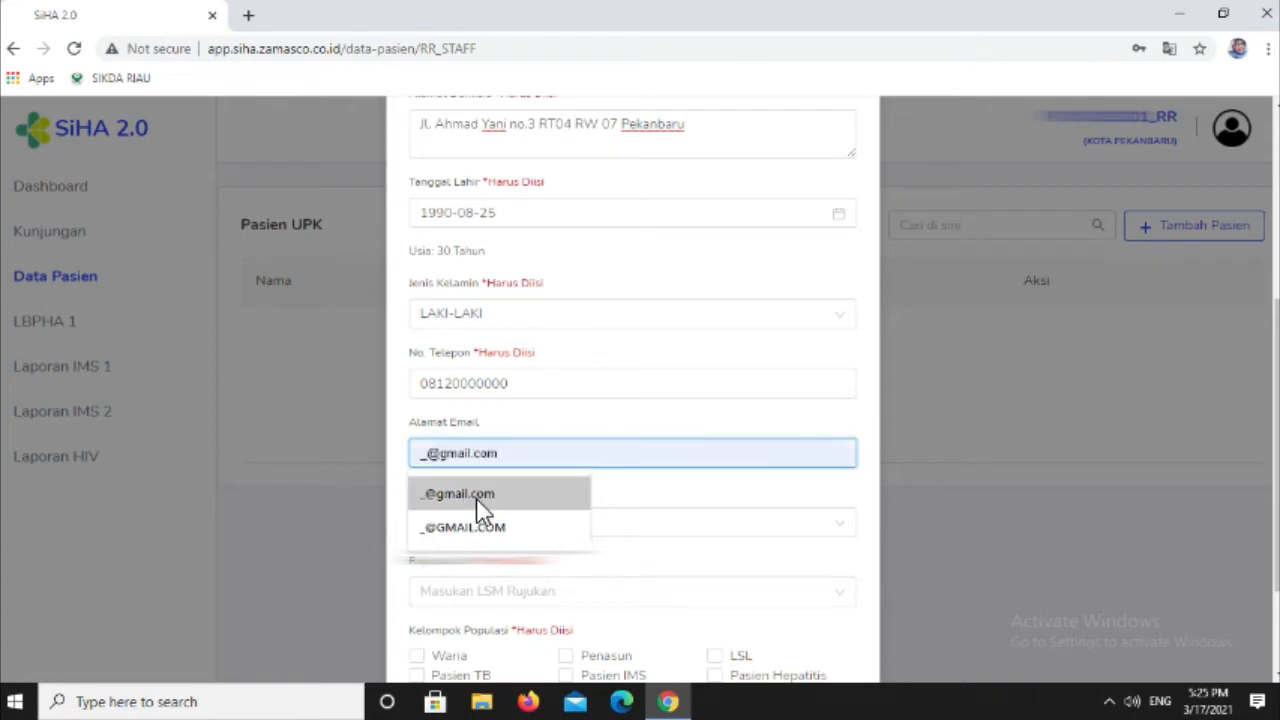
left_click(474, 496)
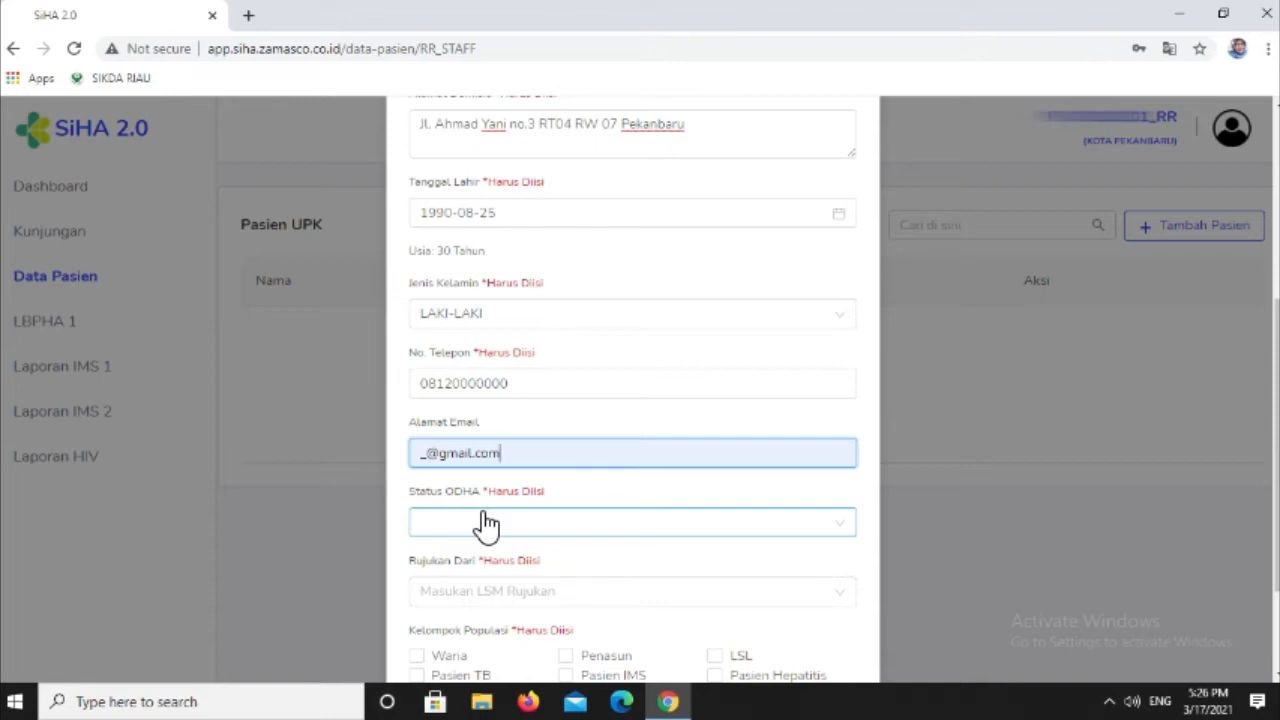
- Set Status ODHA to Bukan ODHA and choose PKBI as the referring organisation in Rujukan Dari
left_click(486, 524)
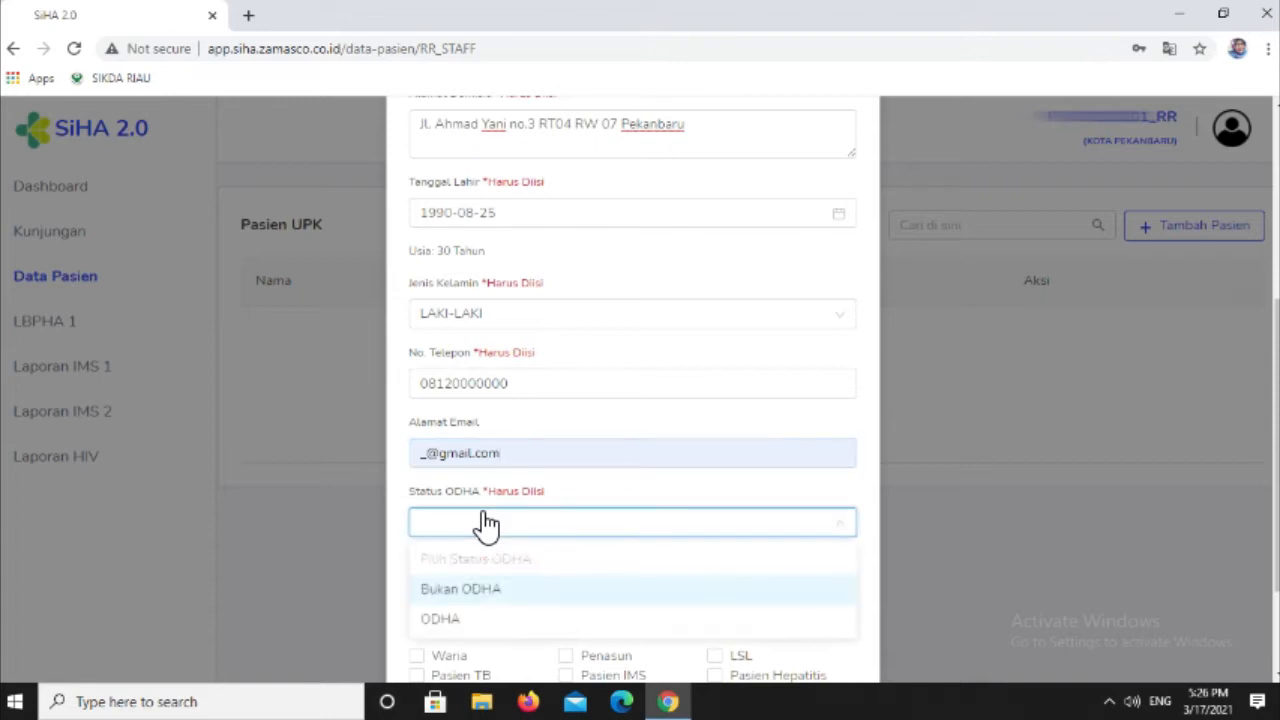
left_click(504, 592)
scroll(500, 600, "down", 2)
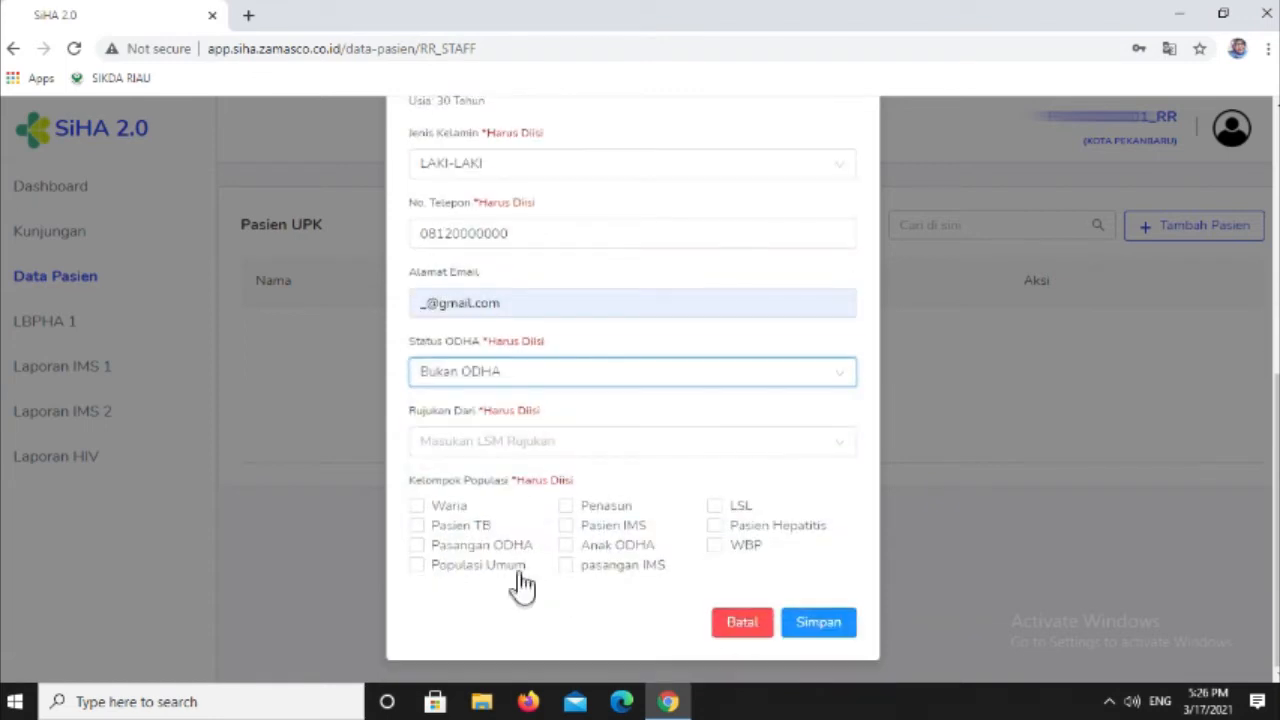
left_click(474, 450)
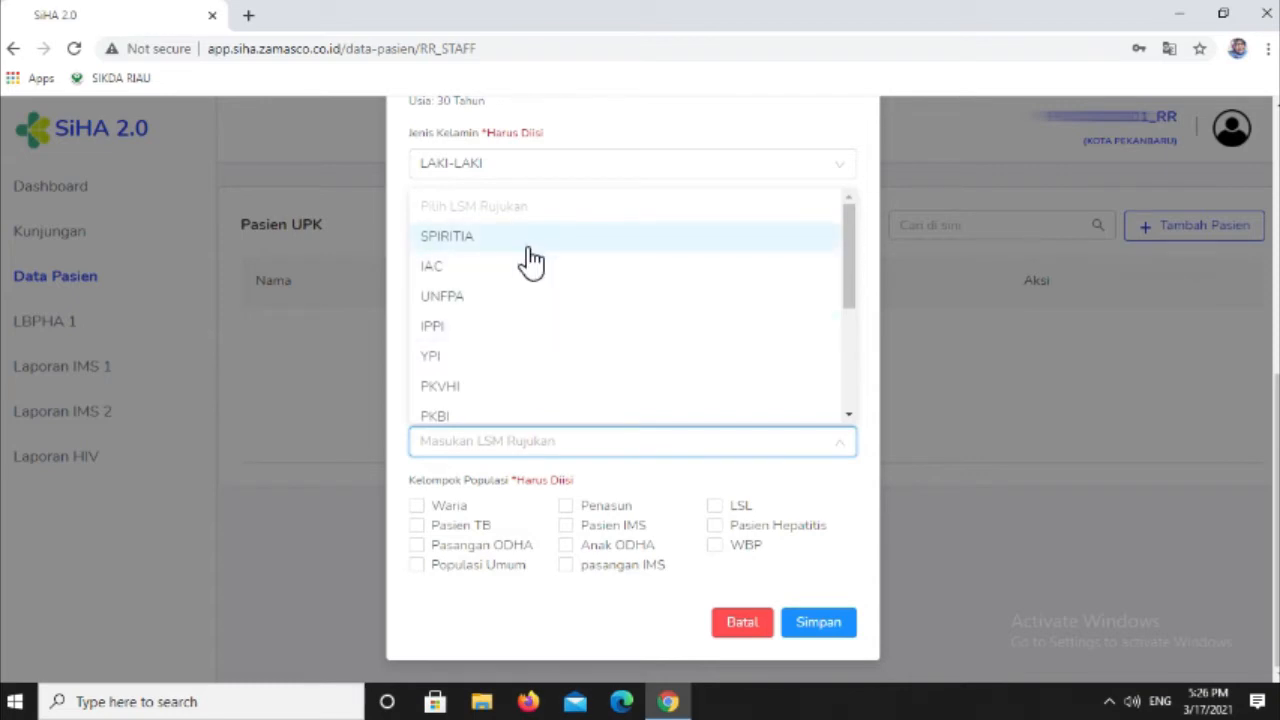
scroll(525, 265, "down", 3)
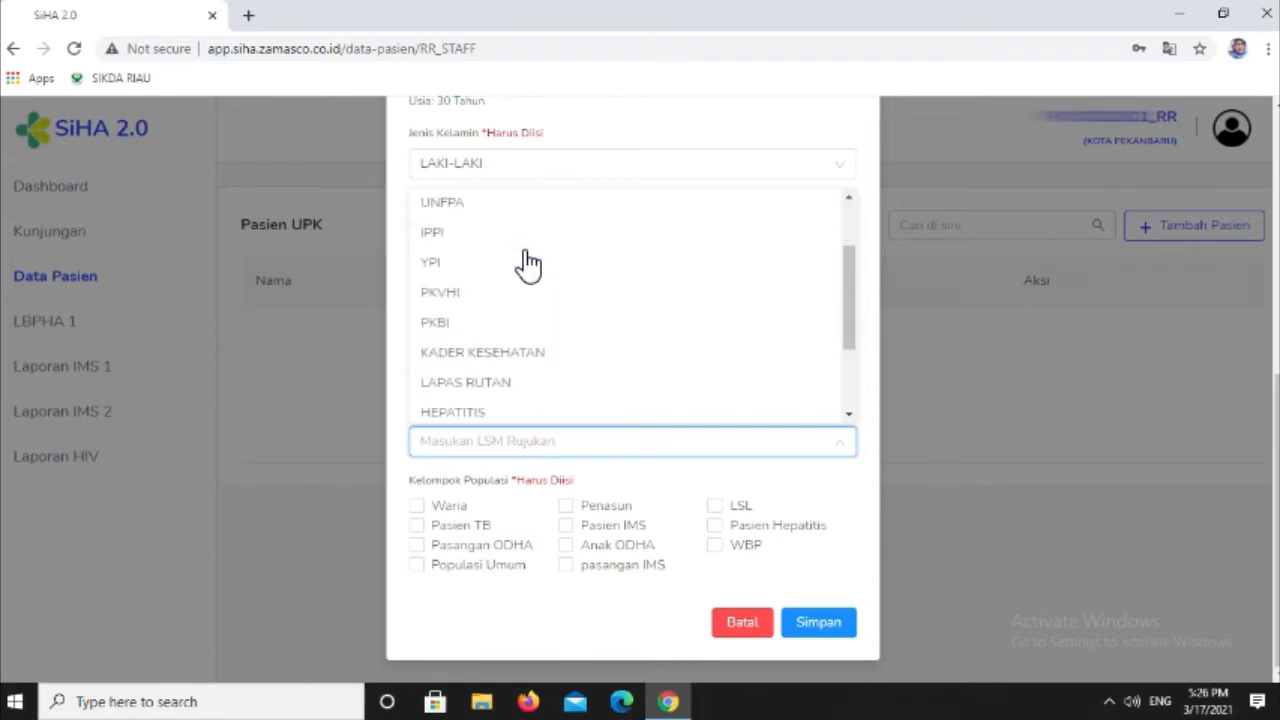
scroll(525, 270, "down", 1)
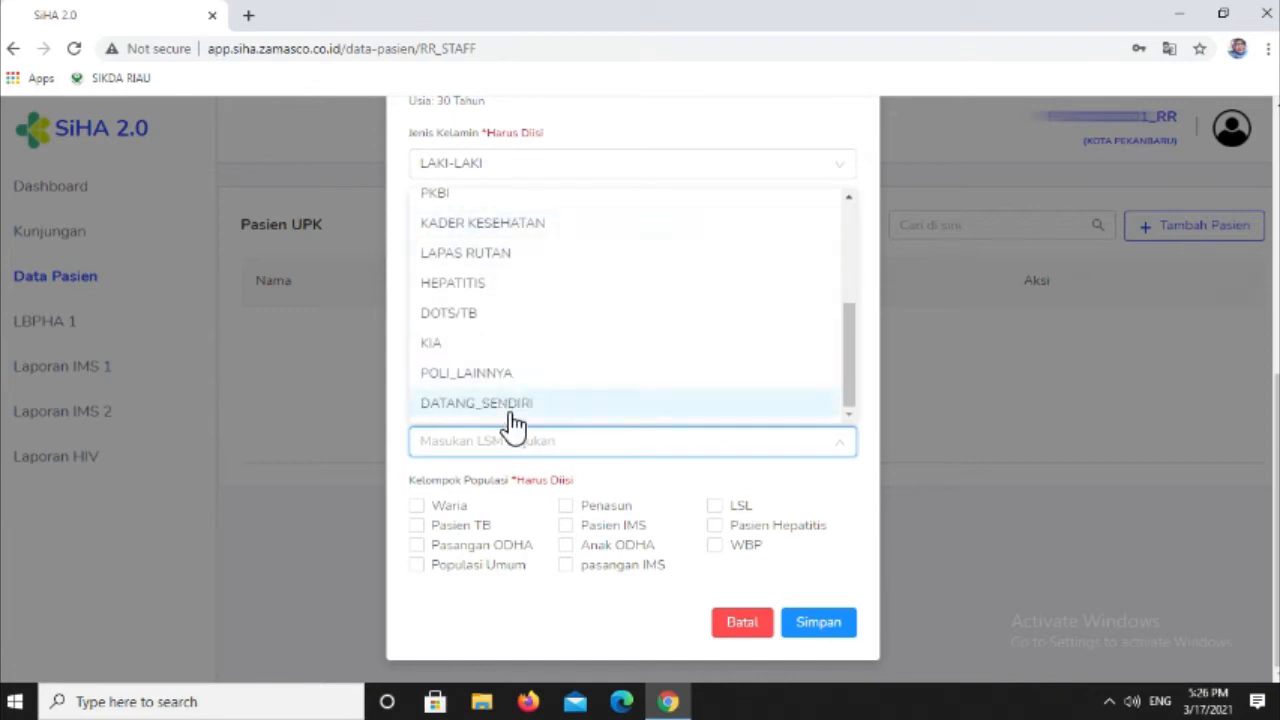
scroll(503, 417, "up", 4)
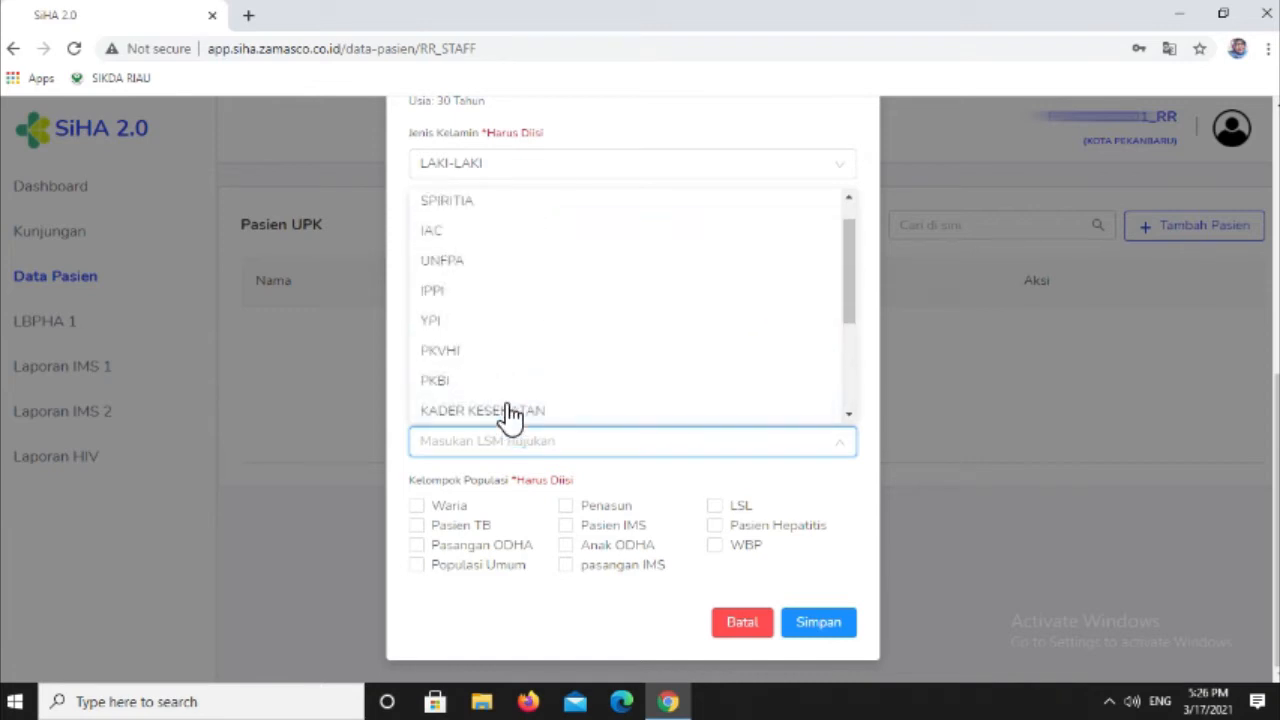
left_click(500, 380)
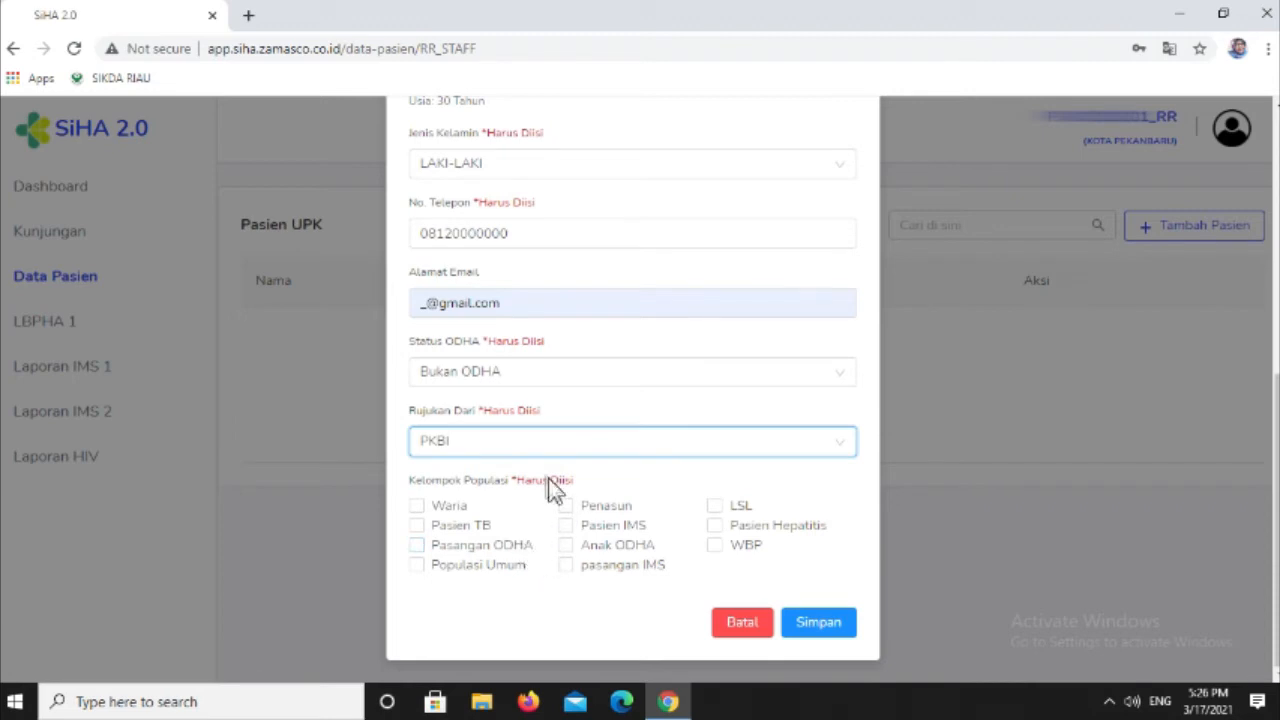
- Mark LSL as the Kelompok Populasi and save the new patient, dismissing the notification
left_click(716, 506)
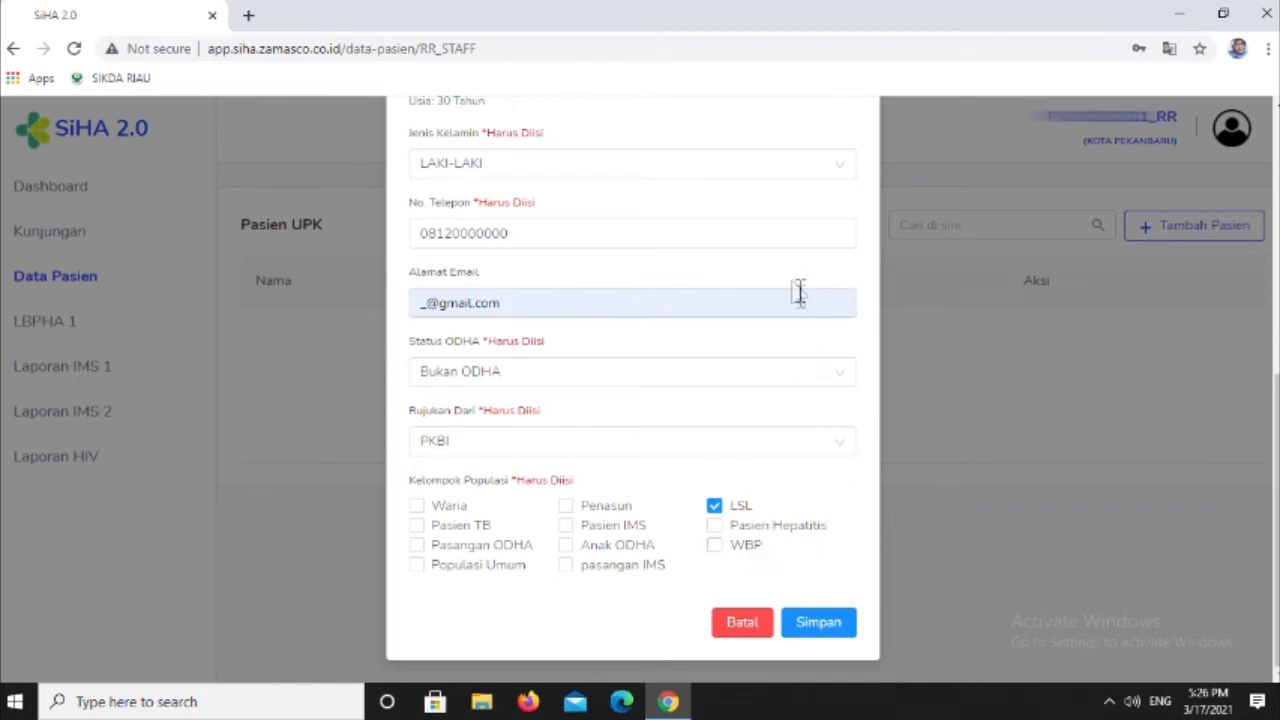
left_click(830, 624)
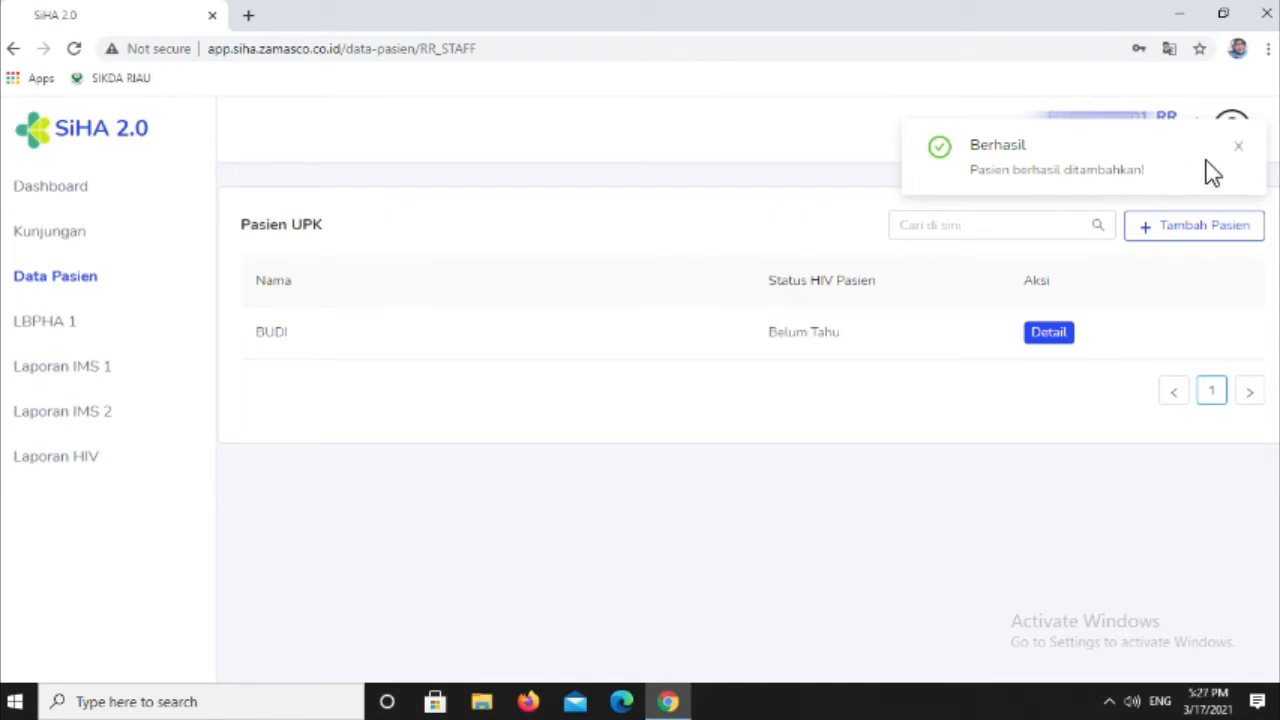
left_click(1238, 146)
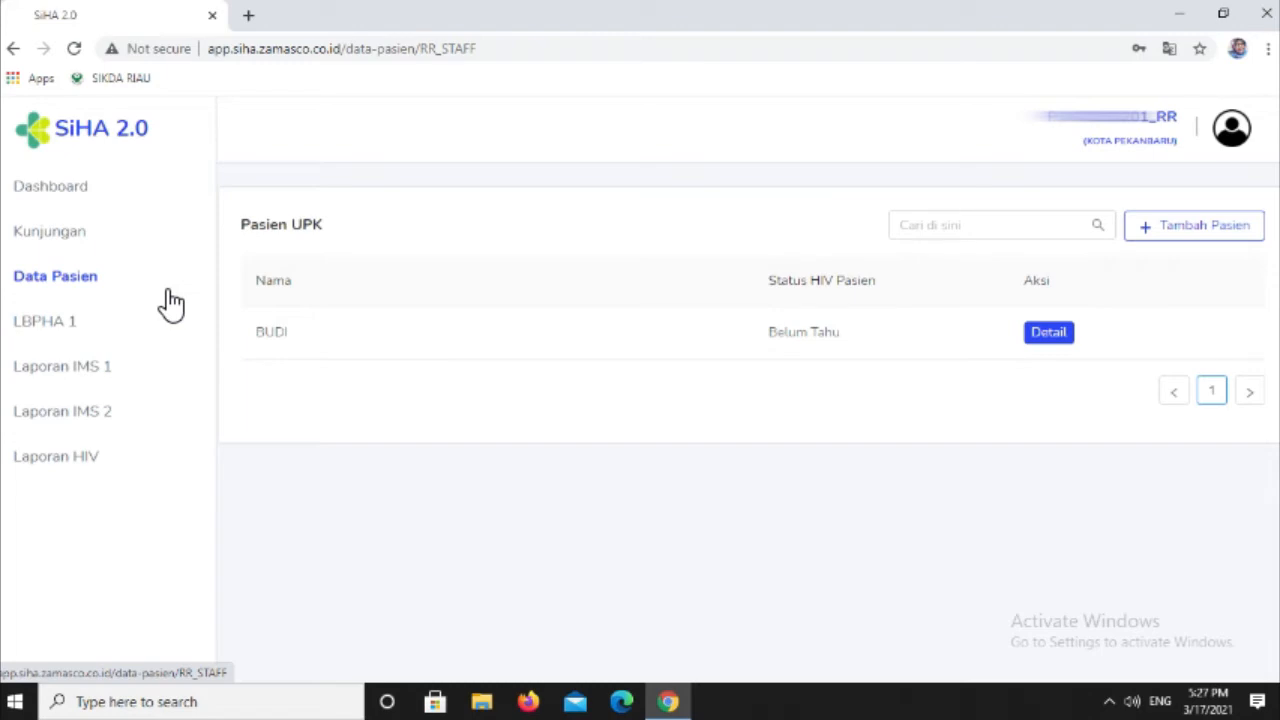
- Open the new patient's detail page and add a visit under Data Kunjungan, confirming the addition
left_click(1047, 334)
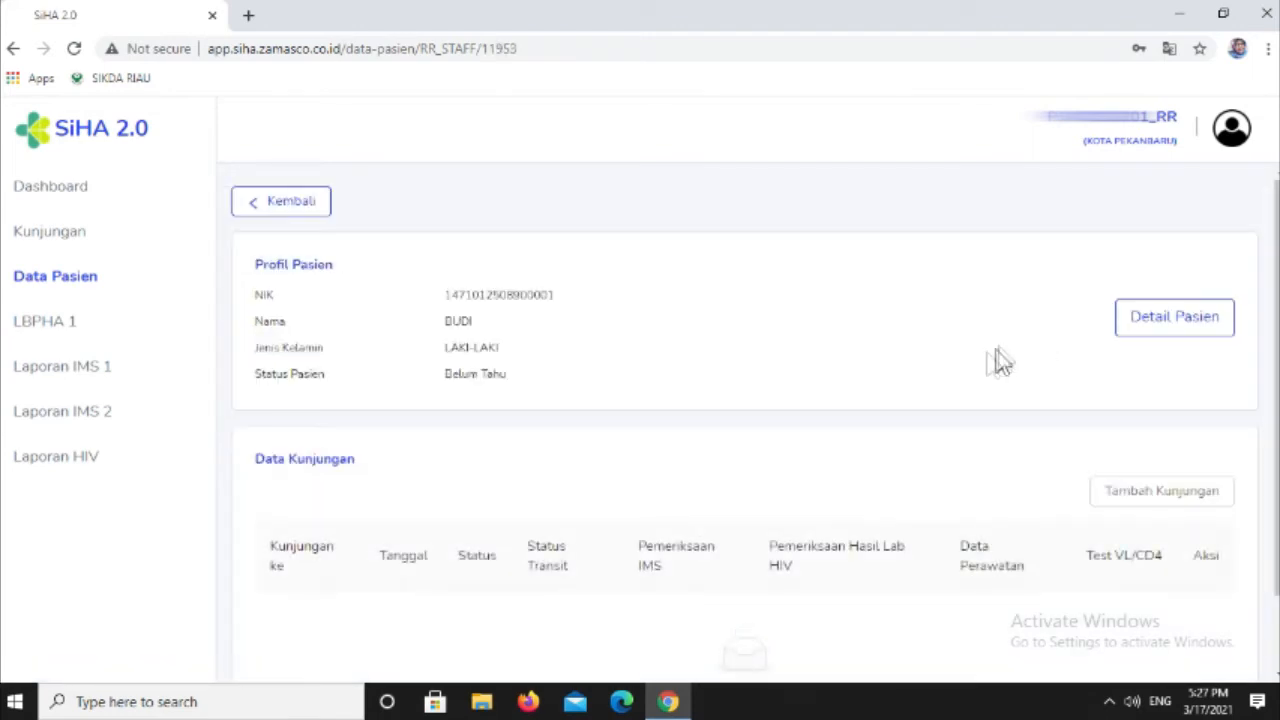
scroll(921, 406, "down", 1)
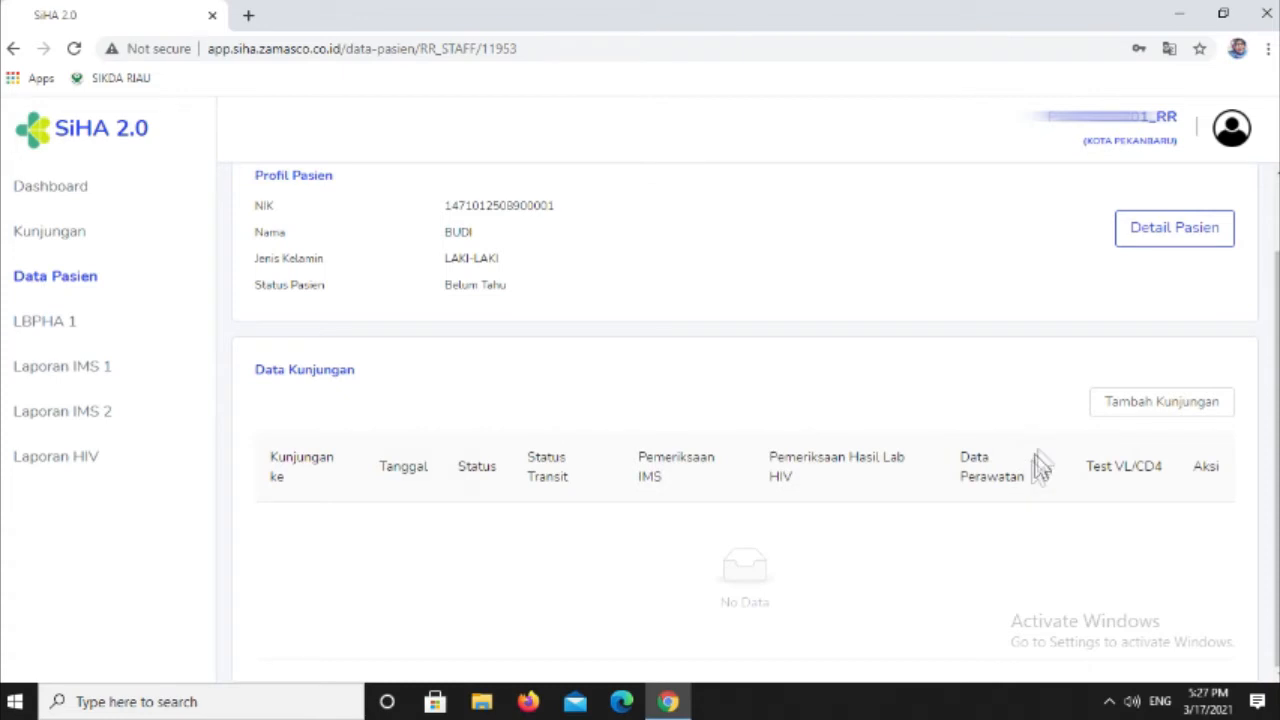
left_click(1133, 418)
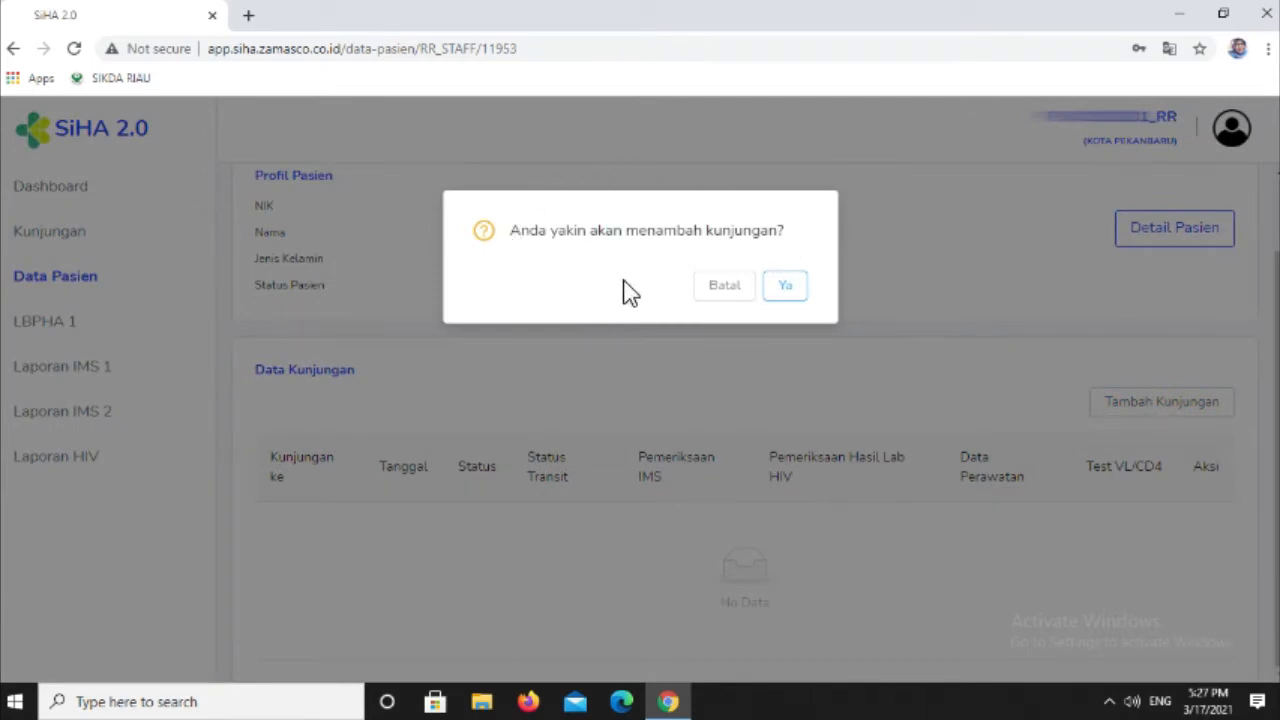
left_click(786, 288)
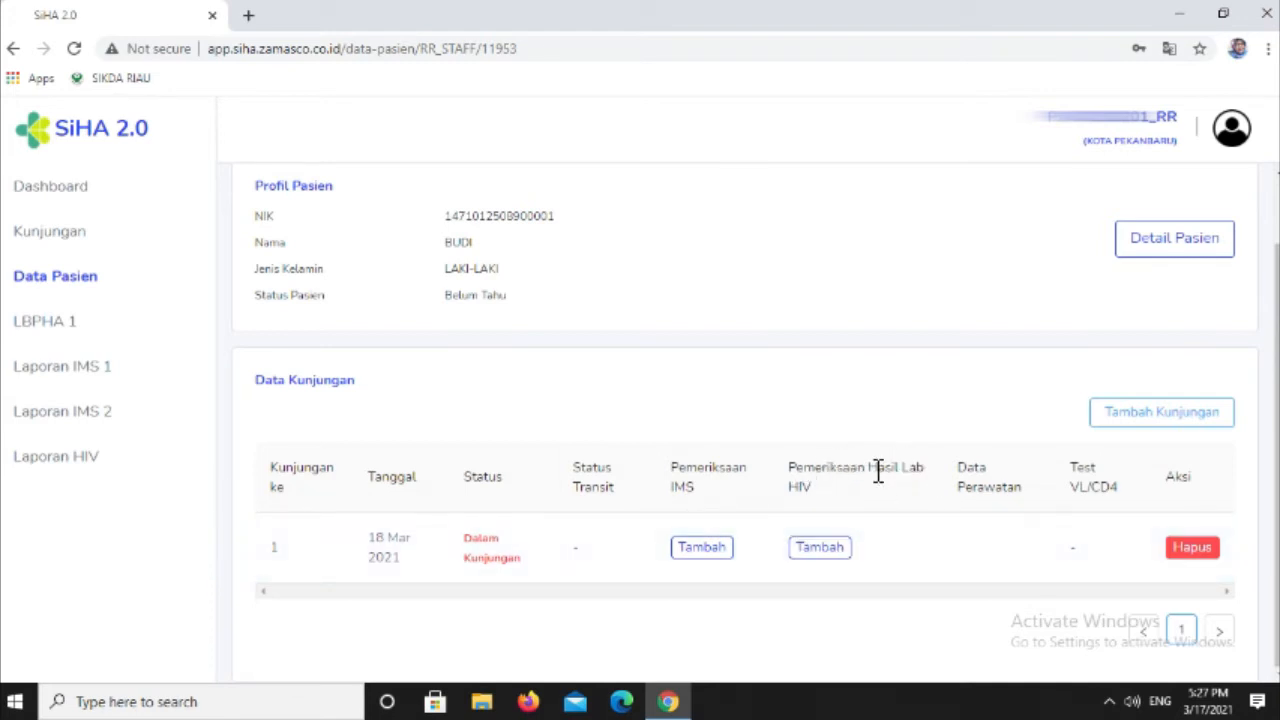
- Add an HIV examination to the first visit with Rekomendasi Dokter as Alasan Test HIV, and save it
left_click(838, 553)
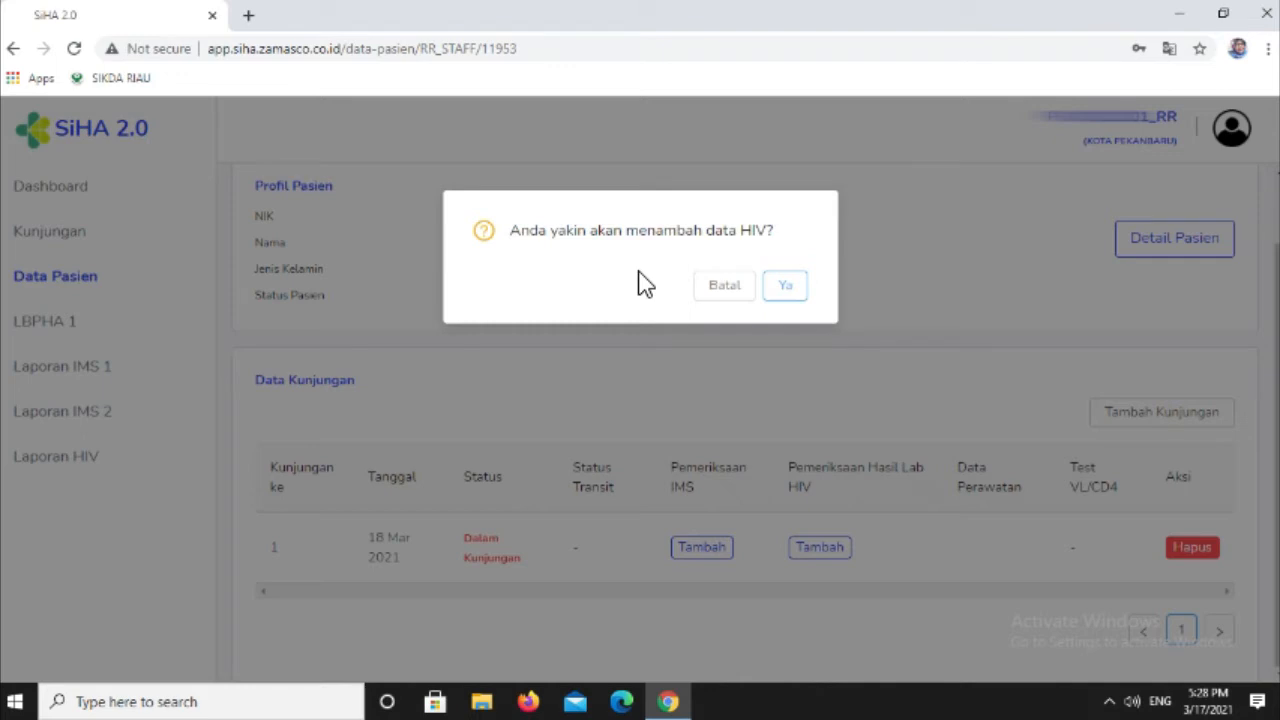
left_click(795, 288)
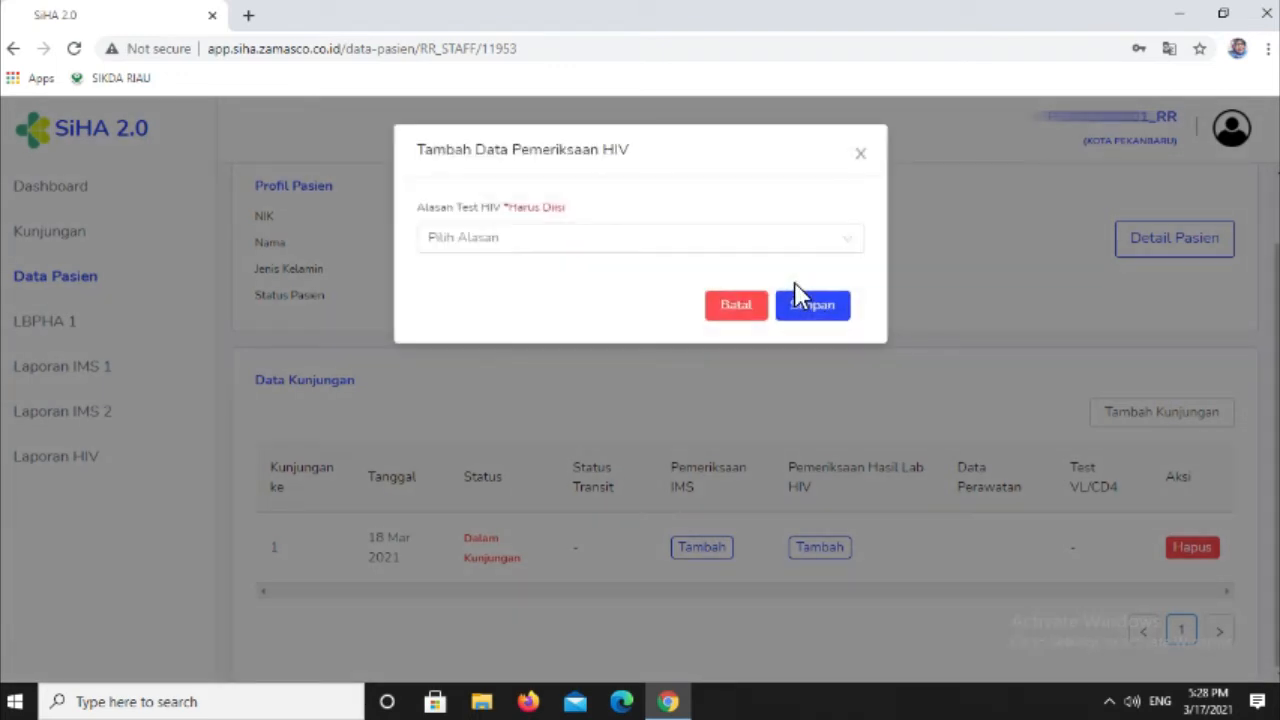
left_click(726, 245)
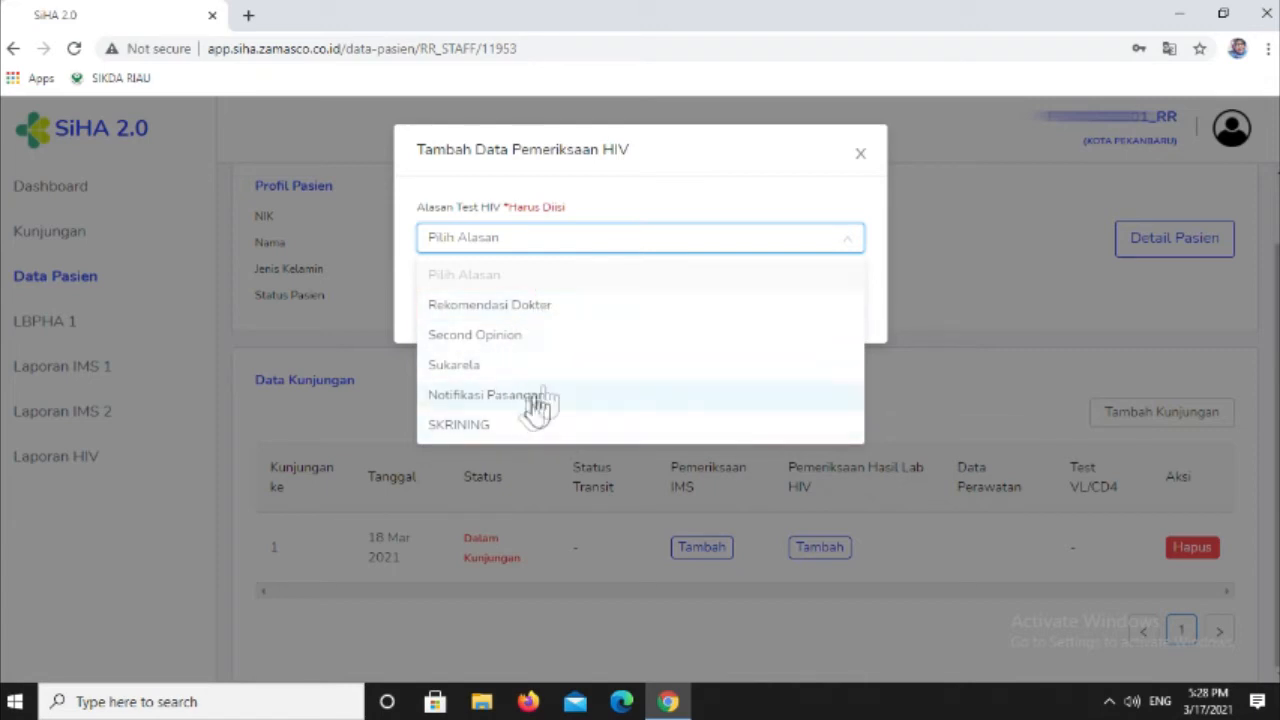
left_click(561, 310)
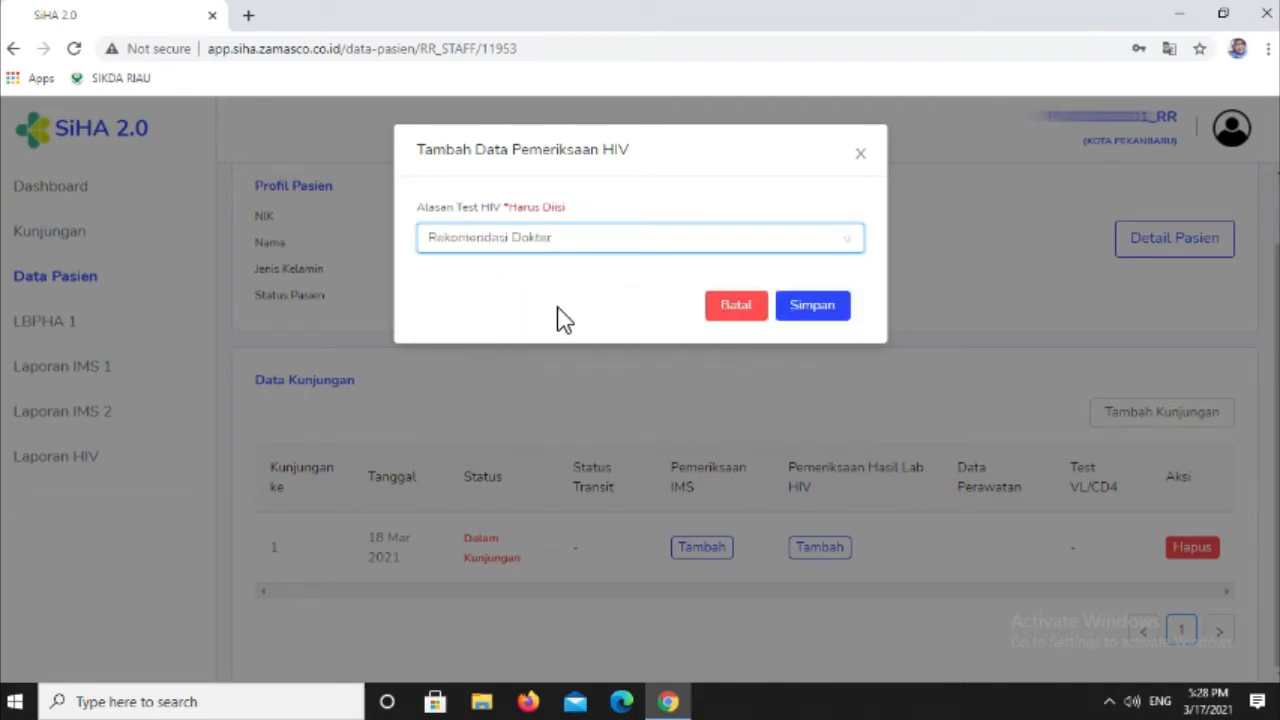
left_click(815, 306)
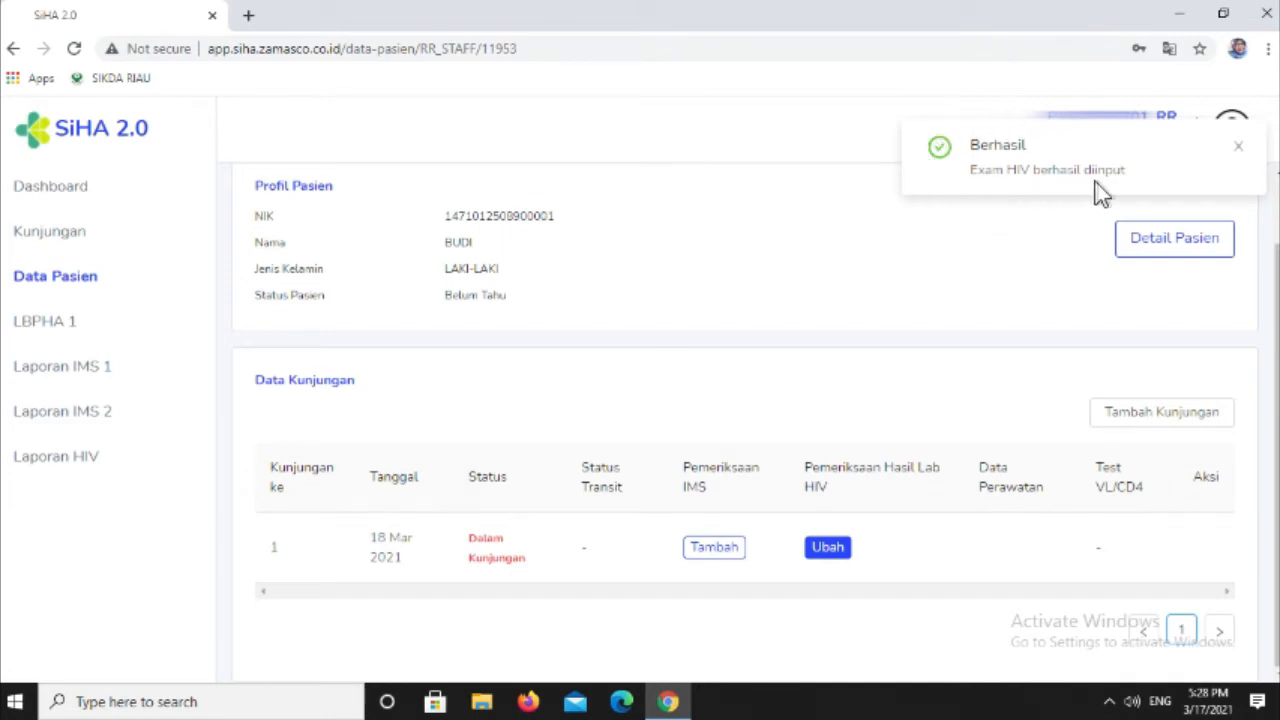
left_click(1237, 147)
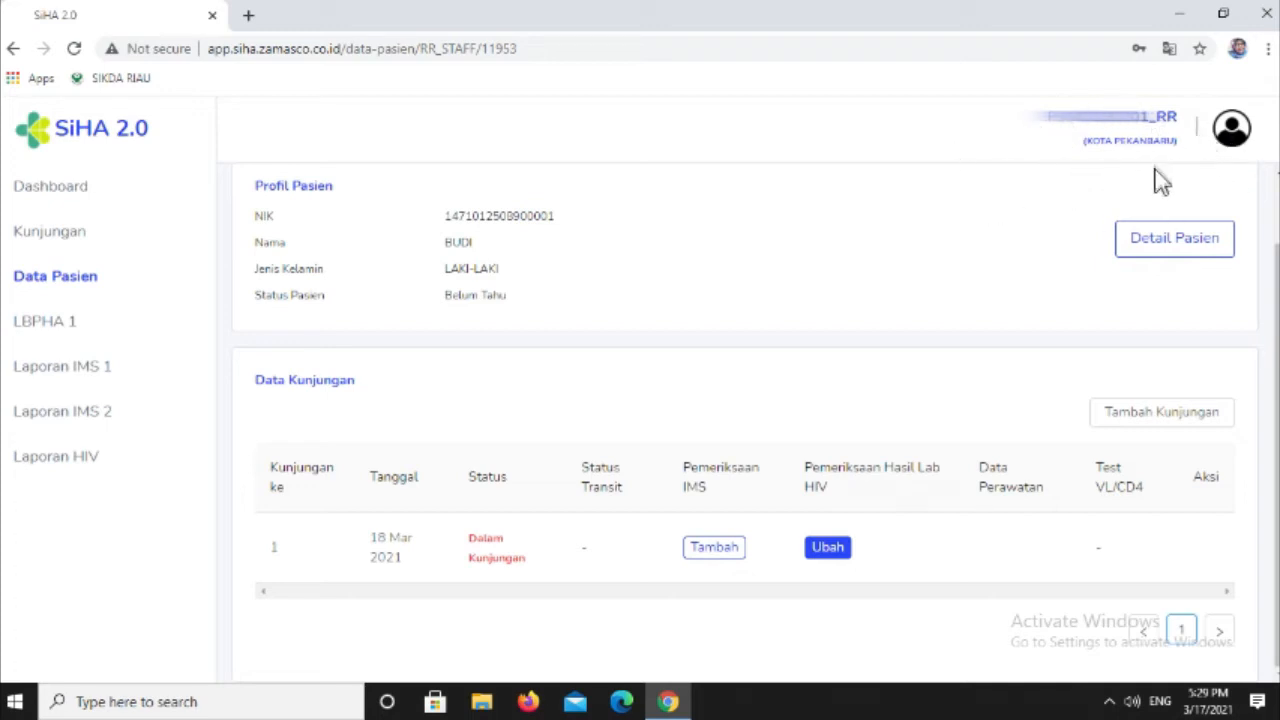
- Log out of the current account and enter the laboratory account's username on the login page
left_click(1233, 130)
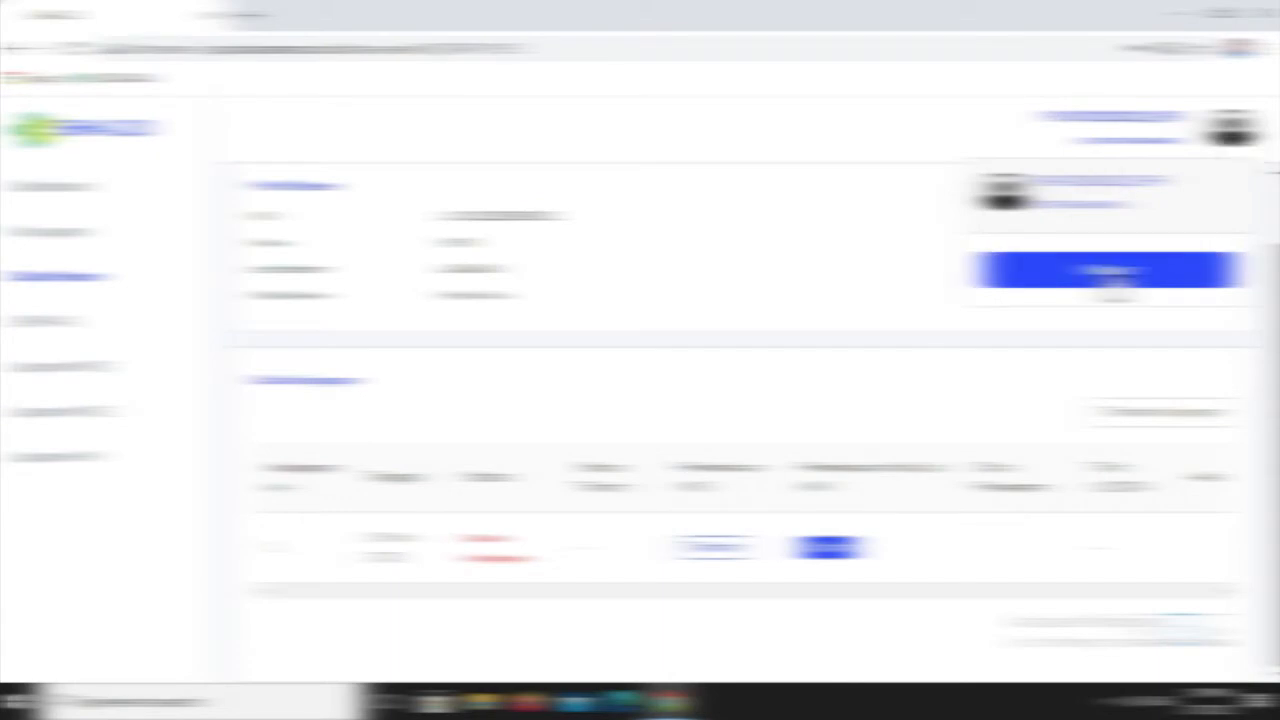
left_click(1105, 270)
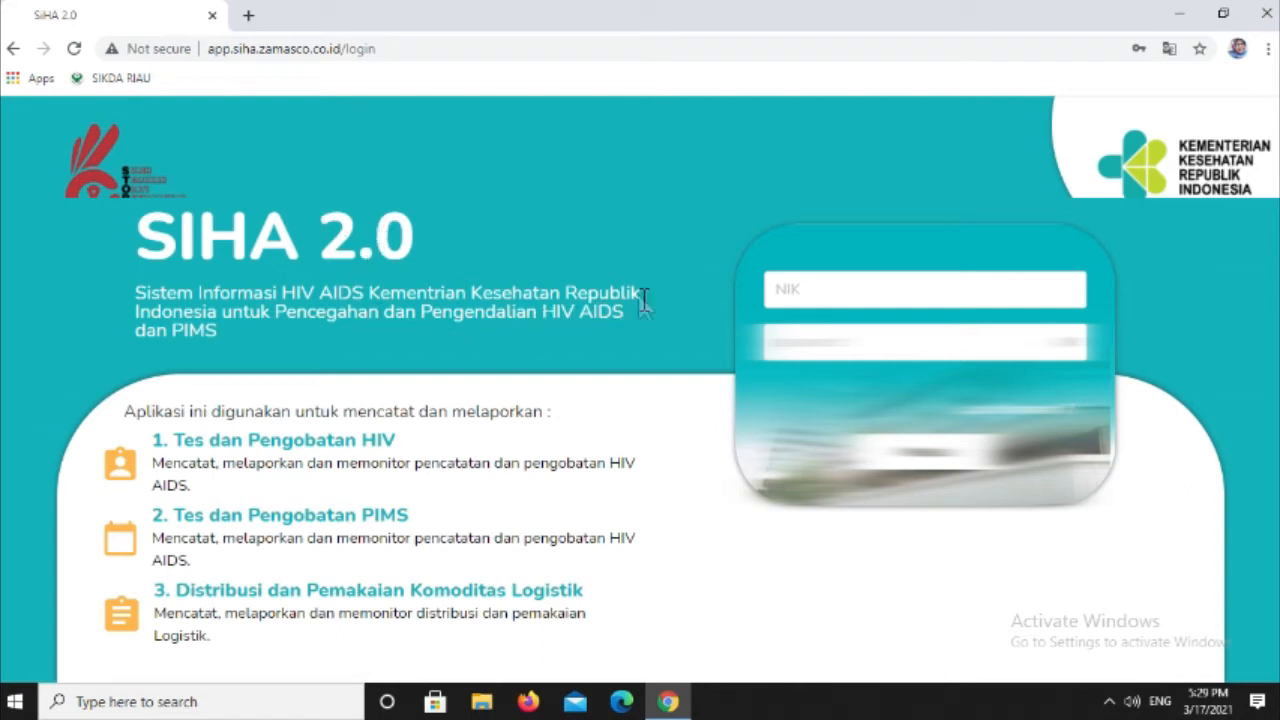
left_click(771, 288)
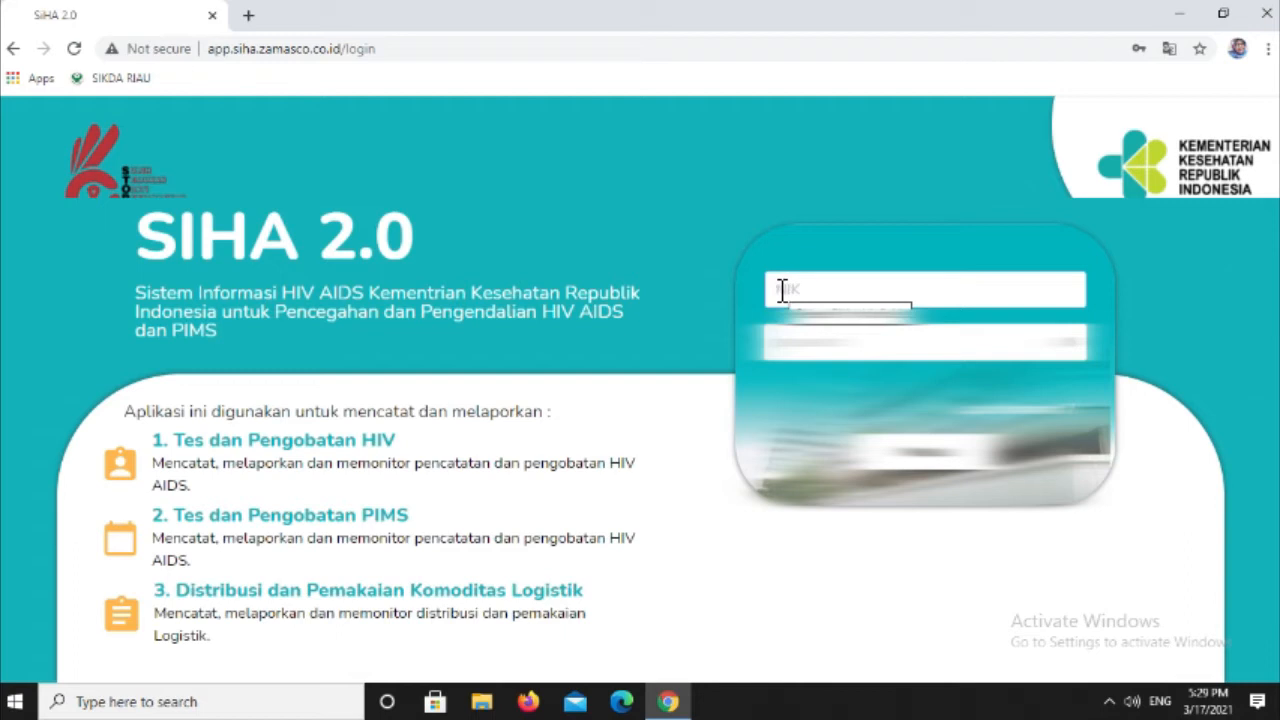
left_click(782, 289)
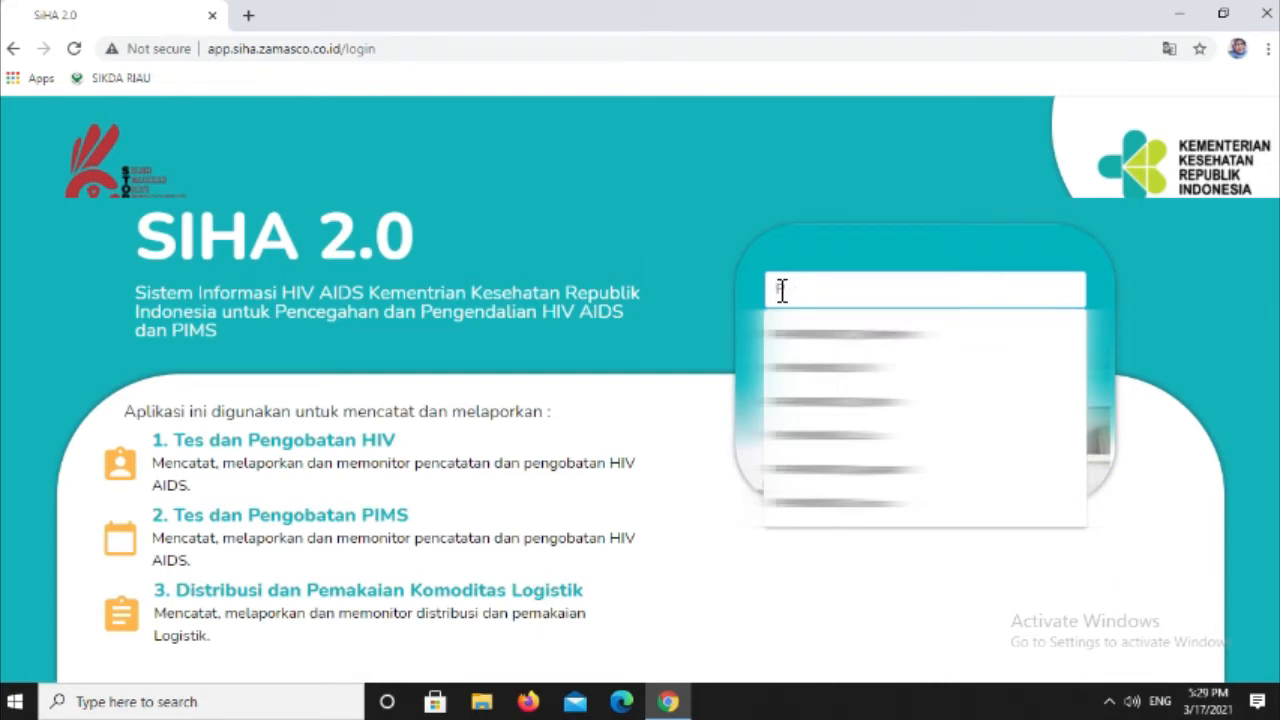
type("114")
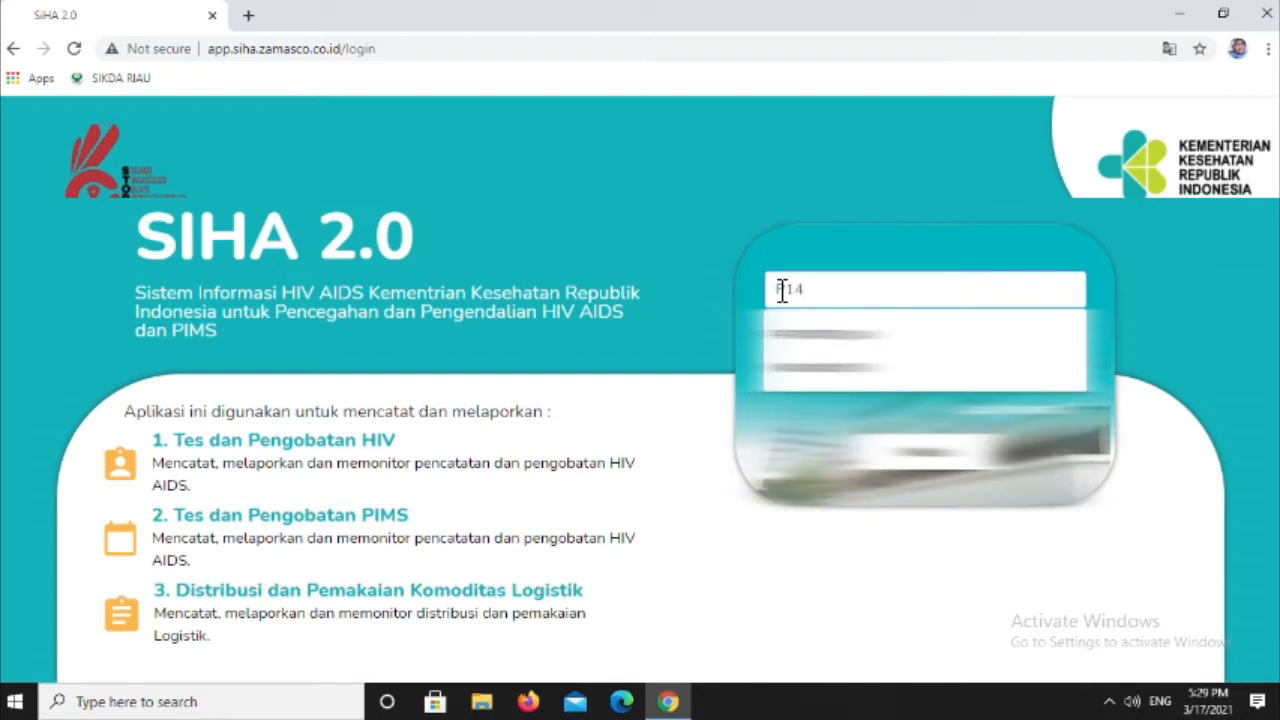
type("7103")
type("0201")
type("_")
type("Lab")
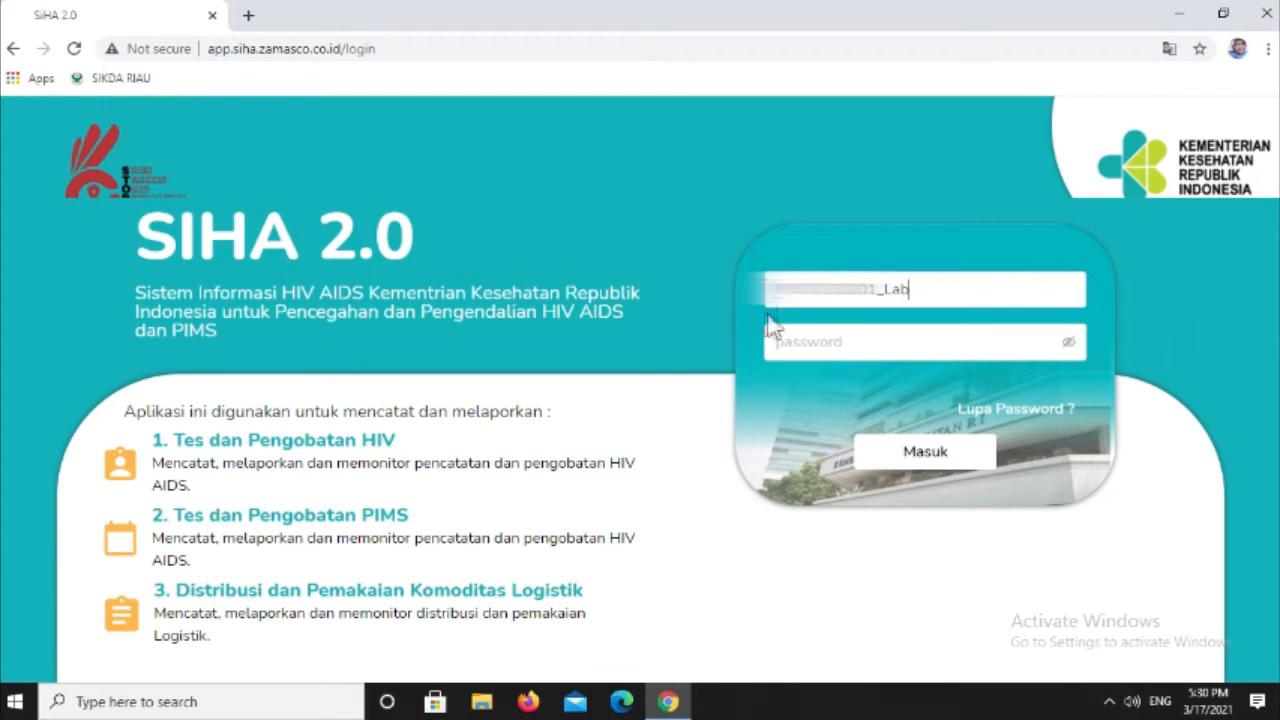
- Enter the laboratory account's password and log in
left_click(778, 345)
type("***")
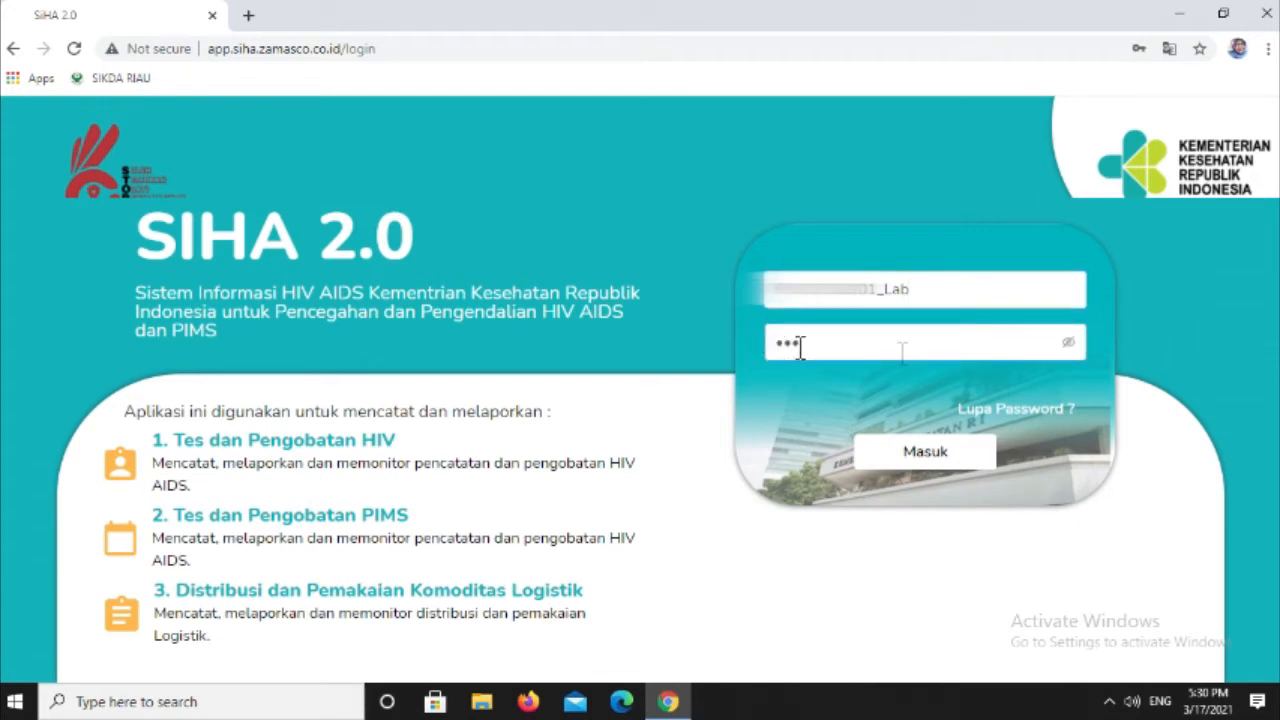
left_click(1068, 342)
left_click(912, 458)
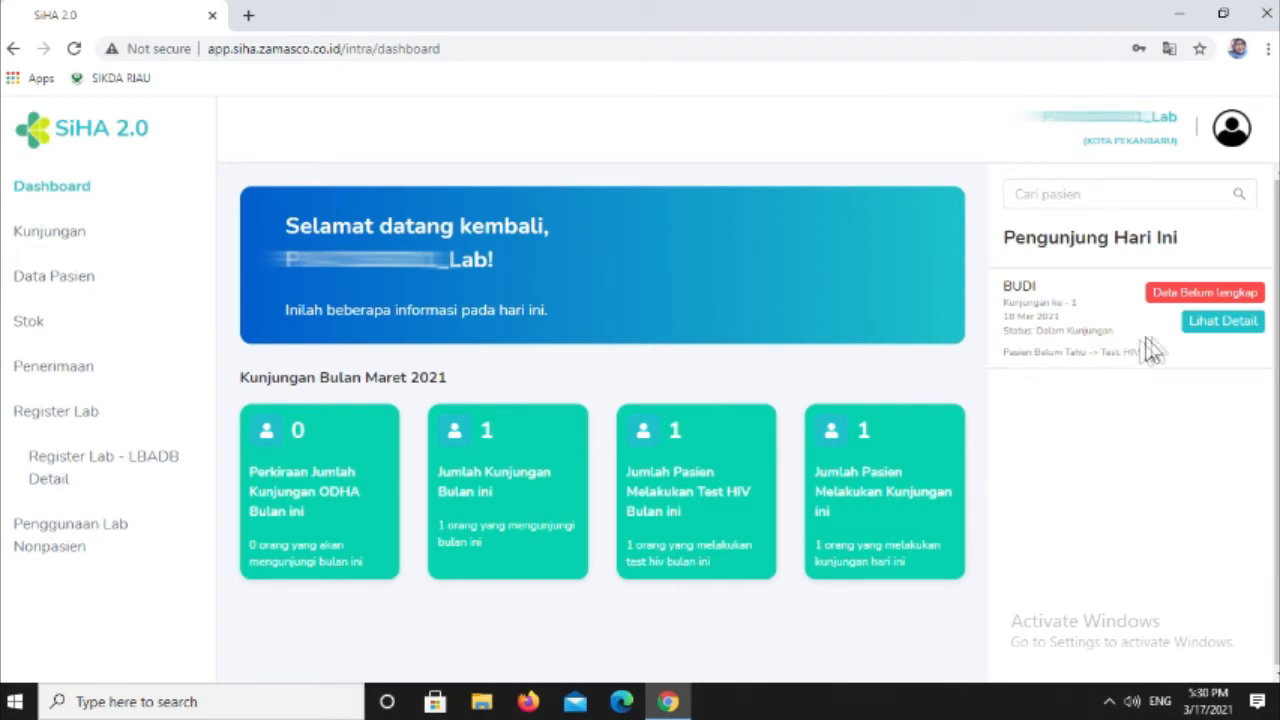
- Open today's visitor's detail page and start editing the first visit's HIV lab examination, confirming the change
left_click(1219, 336)
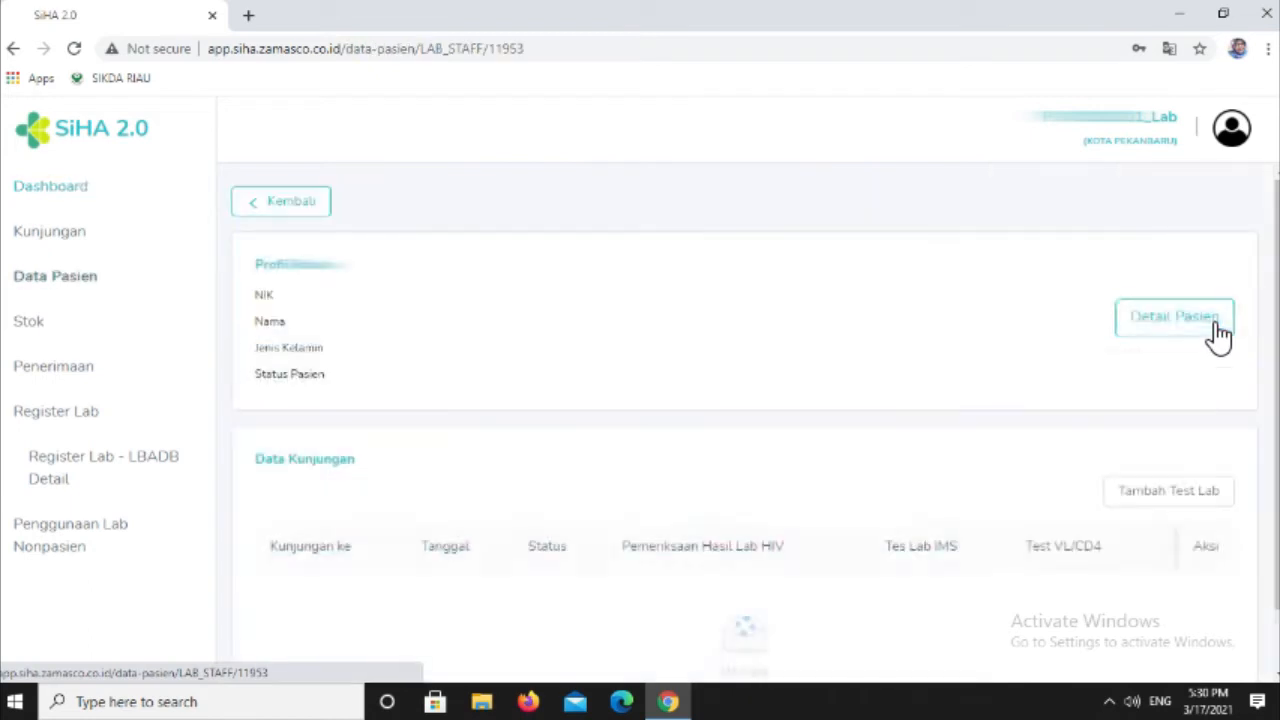
scroll(837, 433, "down", 1)
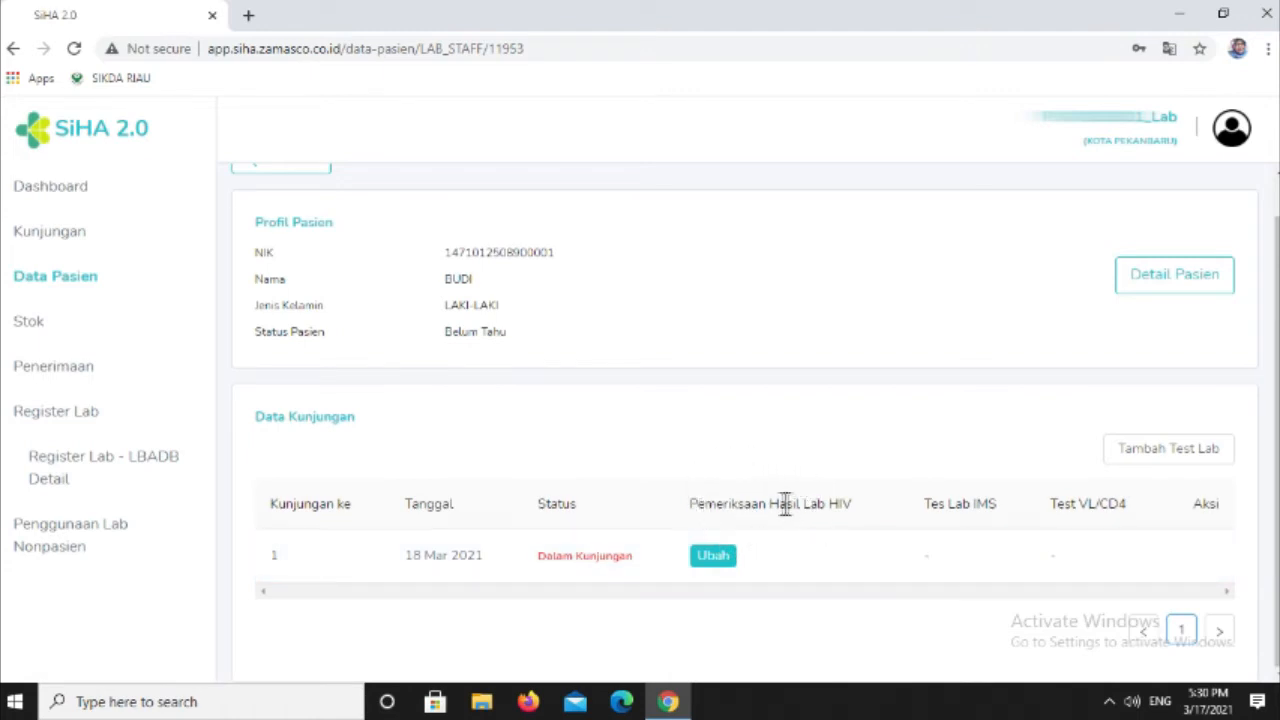
left_click(713, 557)
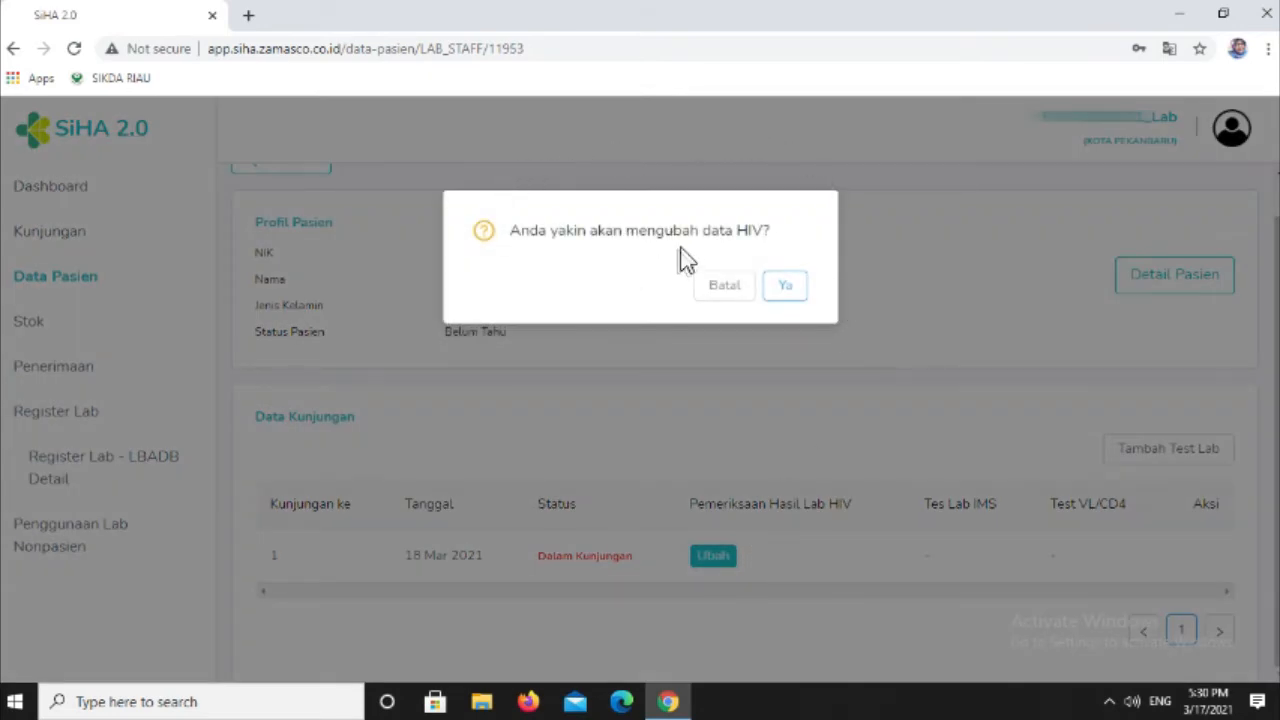
left_click(787, 288)
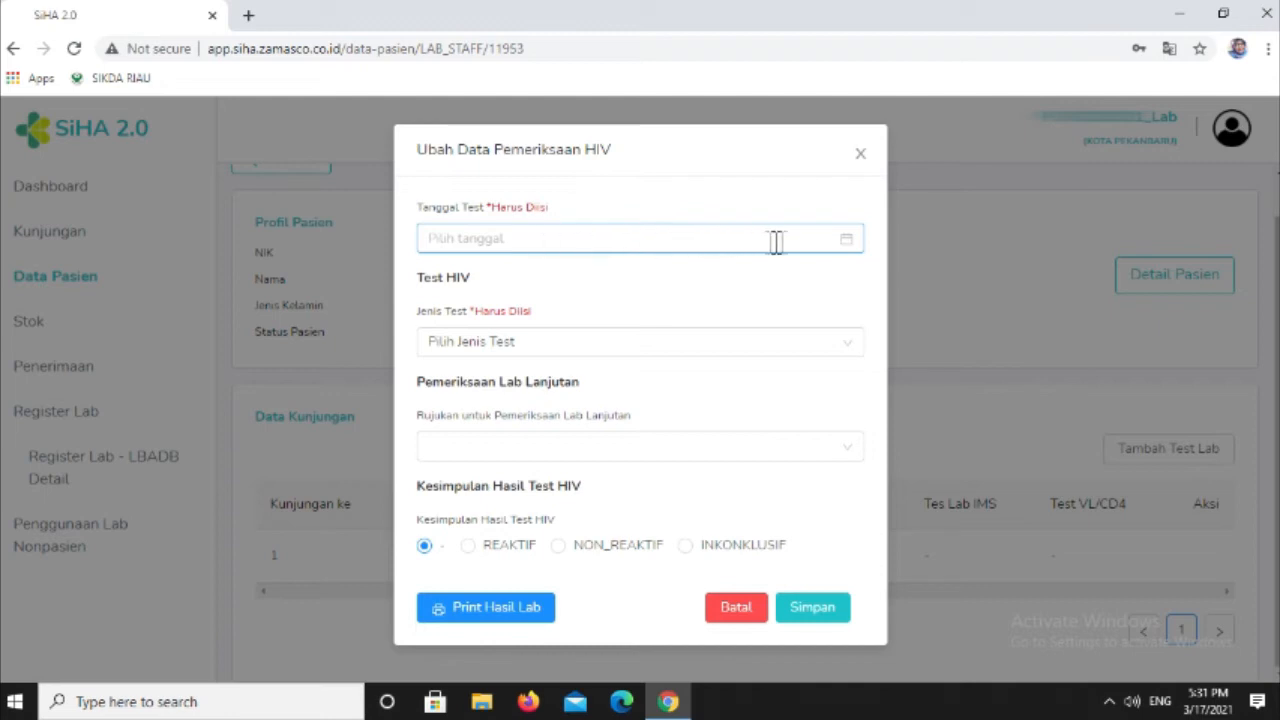
- Set Tanggal Test to 2021-03-17 and choose RDT as the Jenis Test
left_click(847, 241)
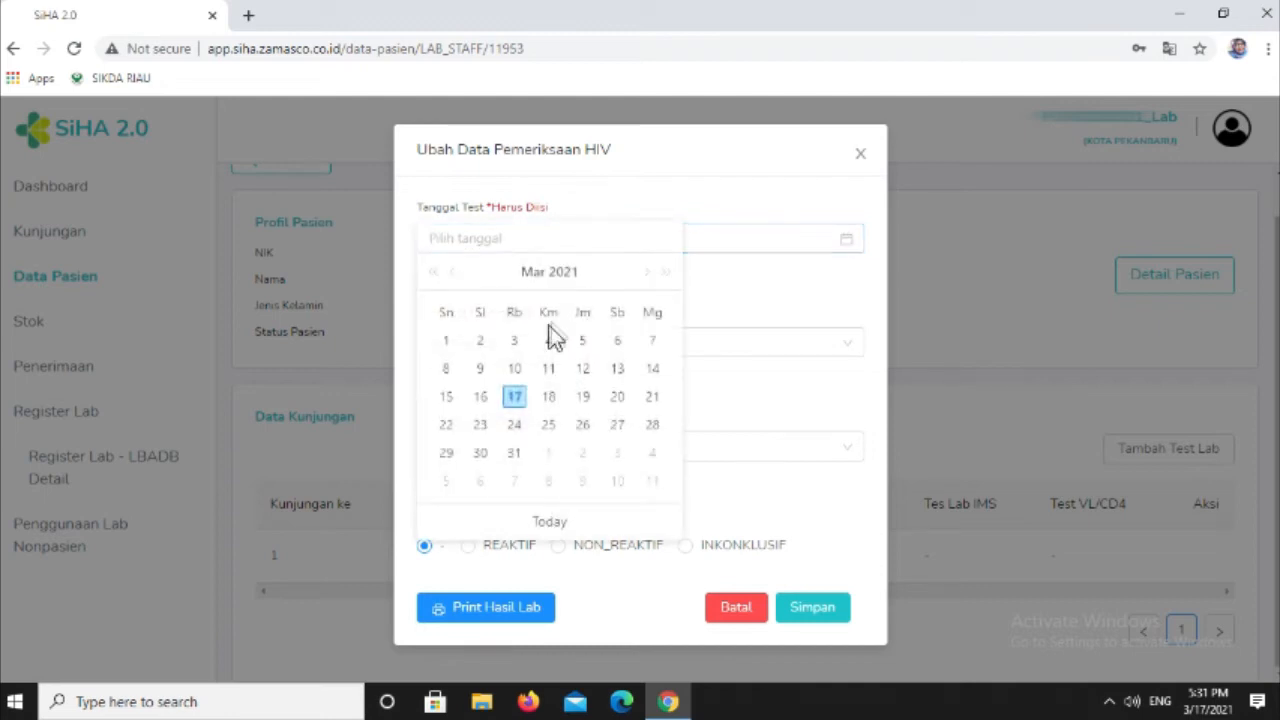
left_click(514, 397)
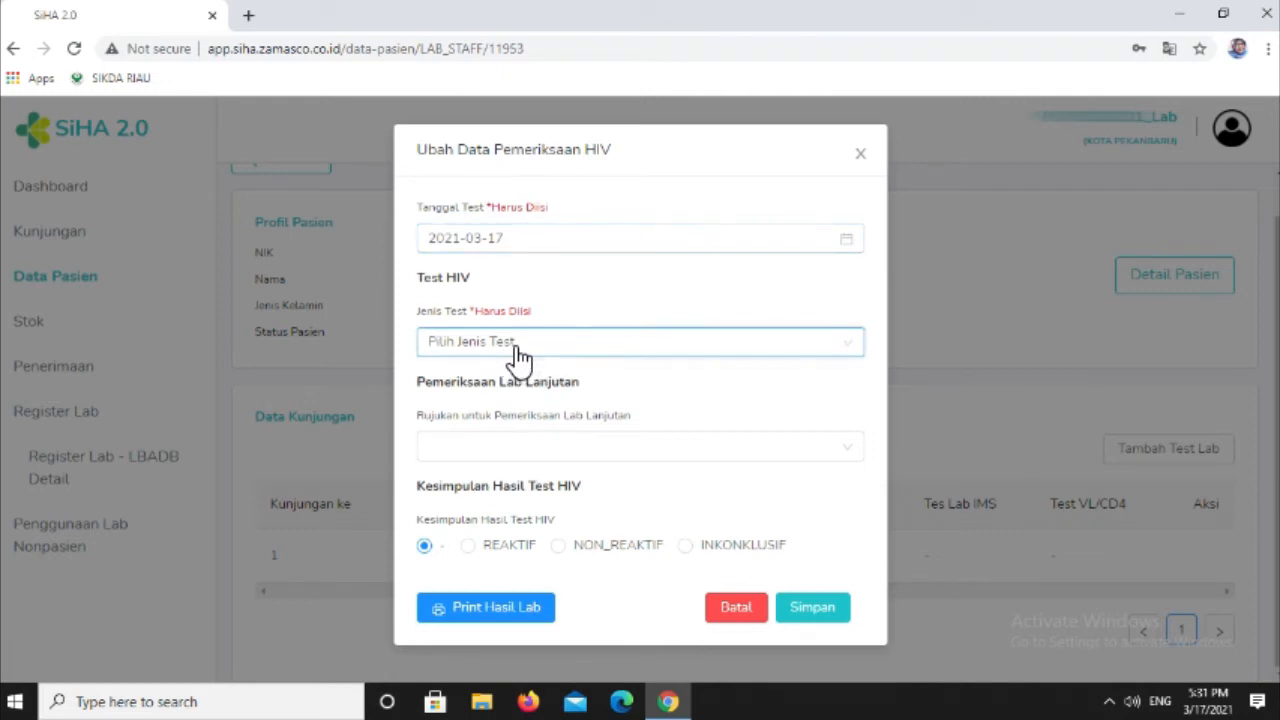
left_click(520, 345)
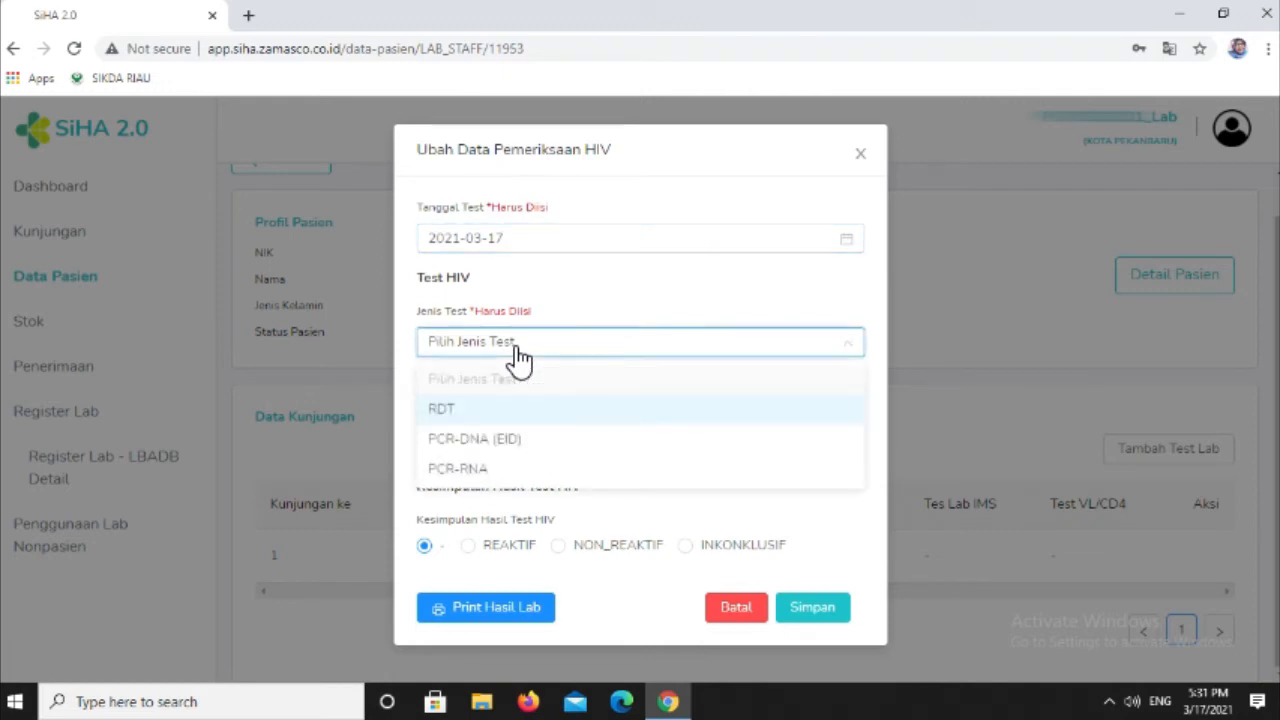
left_click(522, 418)
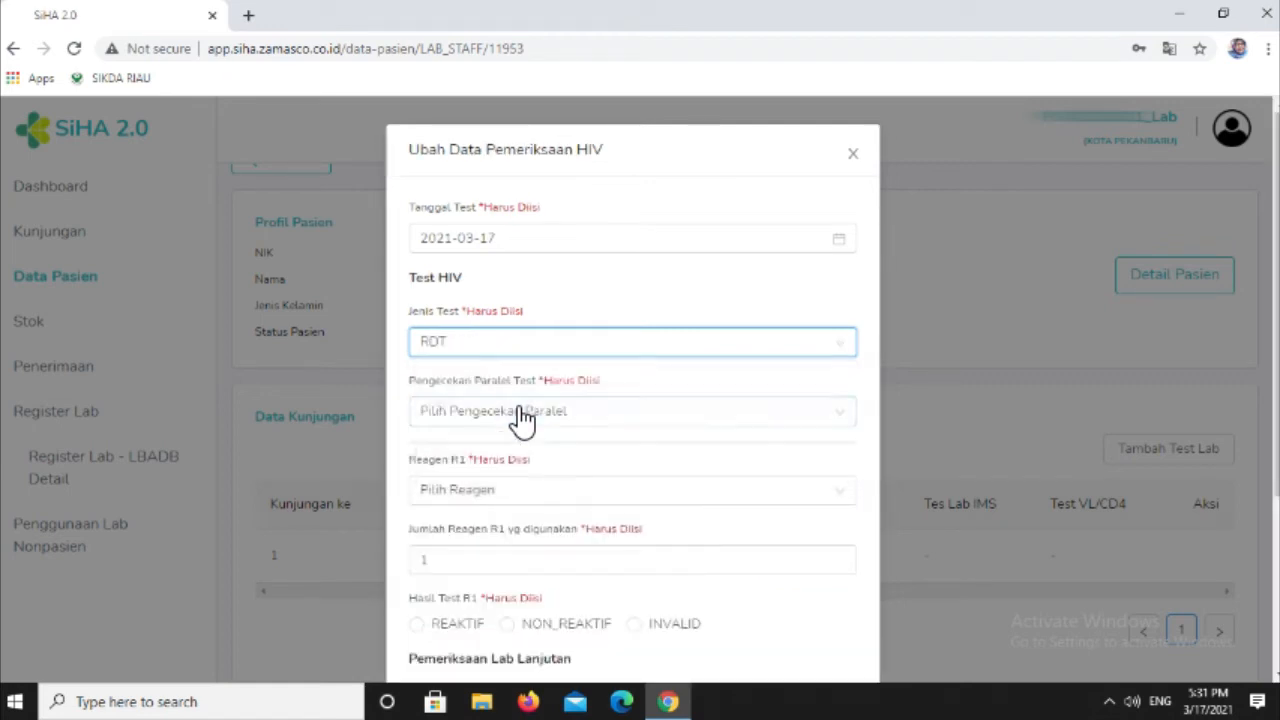
- Set Pengecekan Paralel Test to Tidak Paralel and choose RAPID TEST HIV 1/2 SD BIOLINE DUAL as Reagen R1
scroll(572, 445, "down", 1)
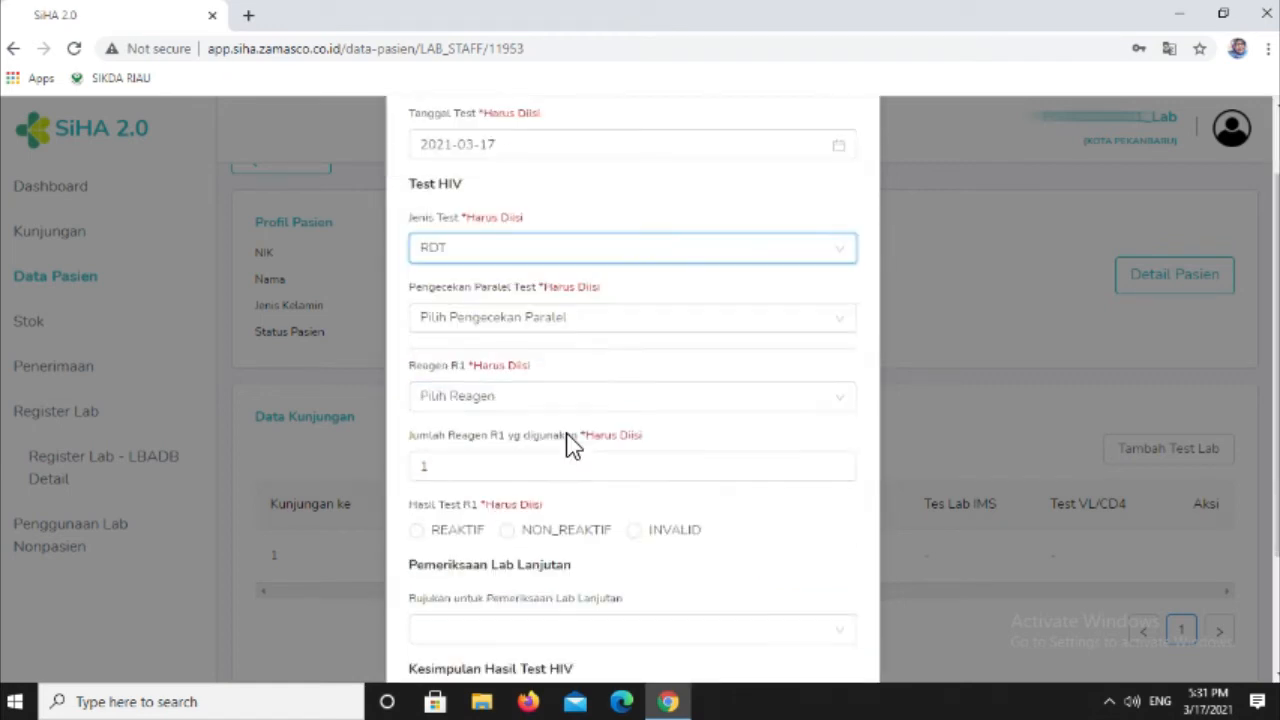
left_click(515, 333)
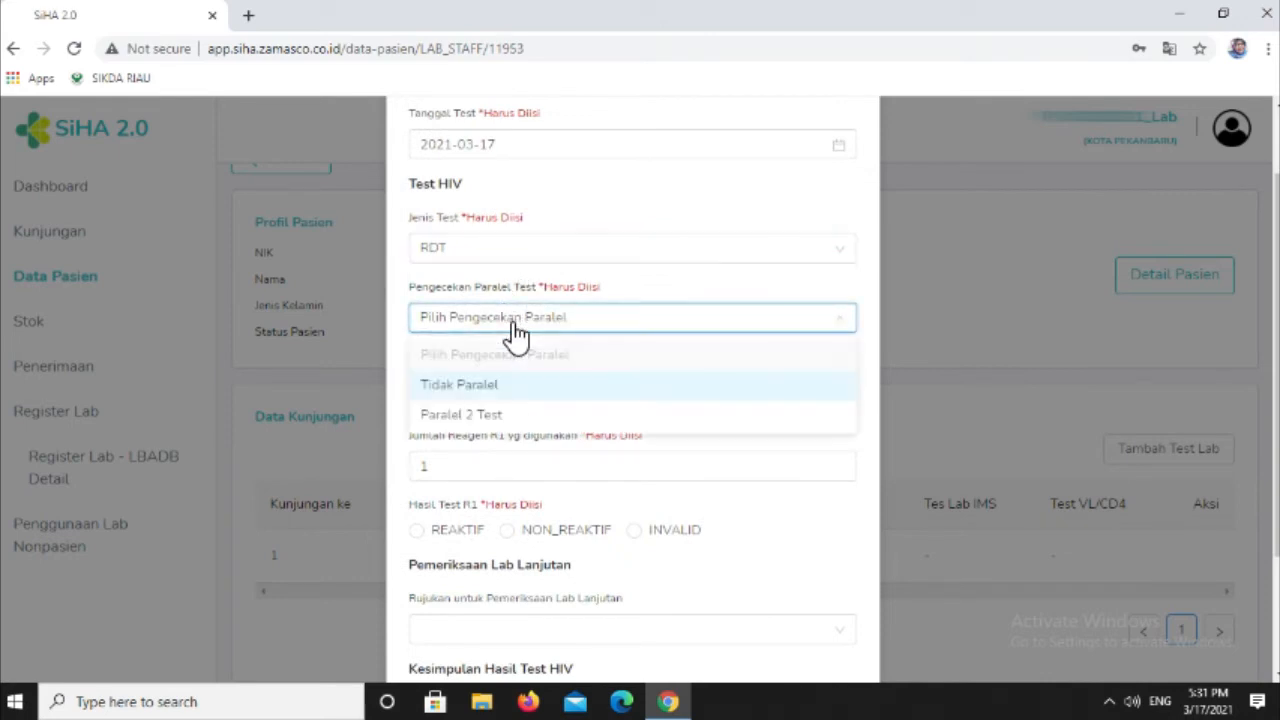
left_click(510, 388)
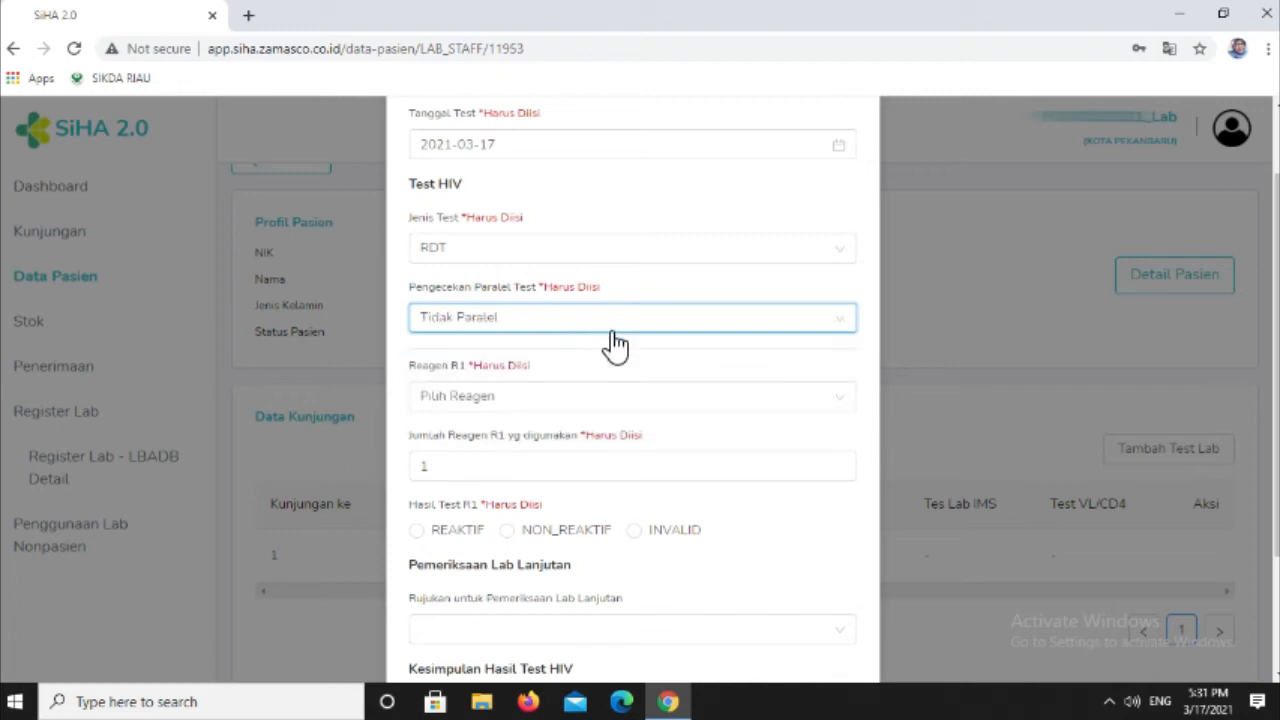
scroll(614, 346, "up", 1)
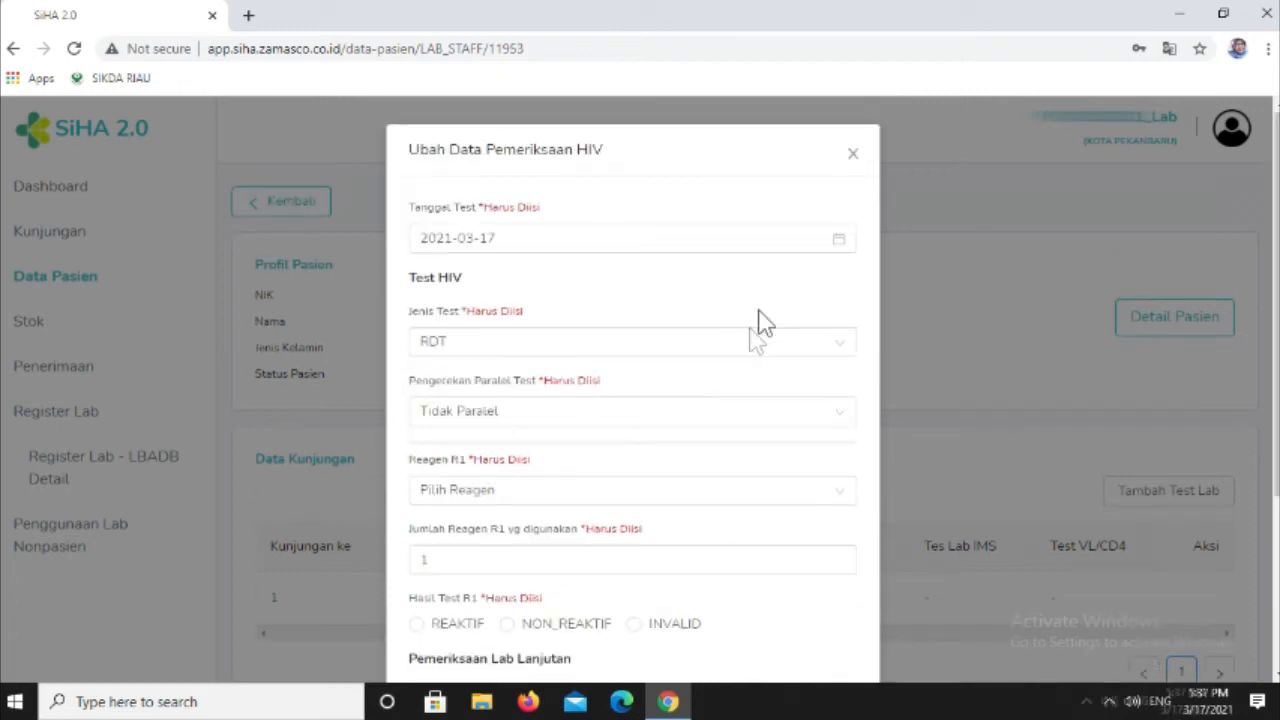
left_click(582, 492)
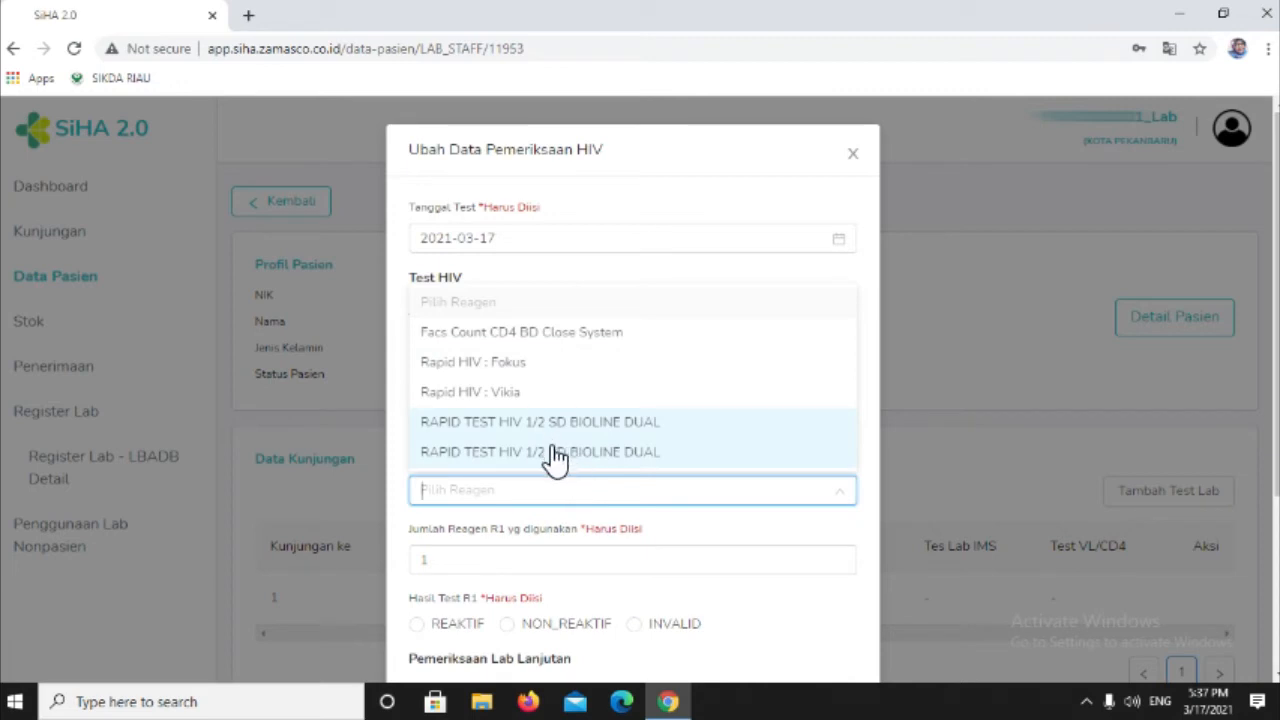
left_click(556, 455)
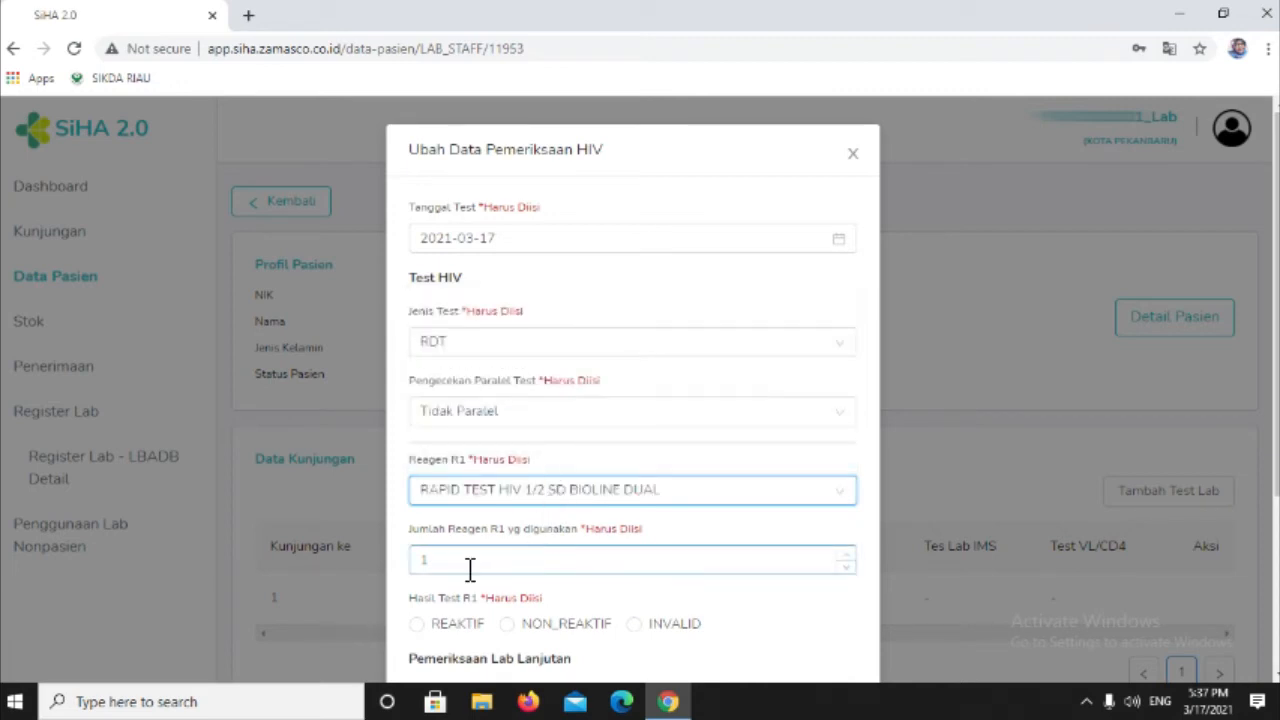
- Try NON_REAKTIF for both Hasil Test R1 and Kesimpulan Hasil Test HIV
scroll(497, 560, "down", 2)
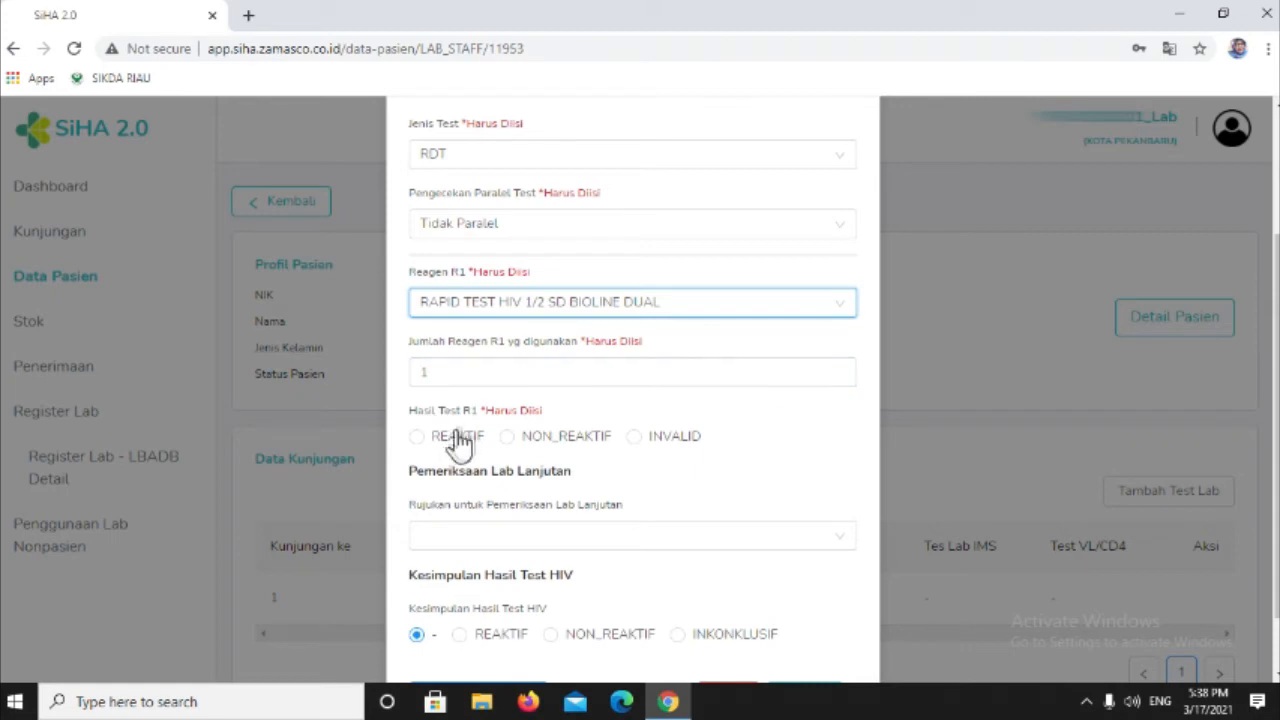
left_click(508, 440)
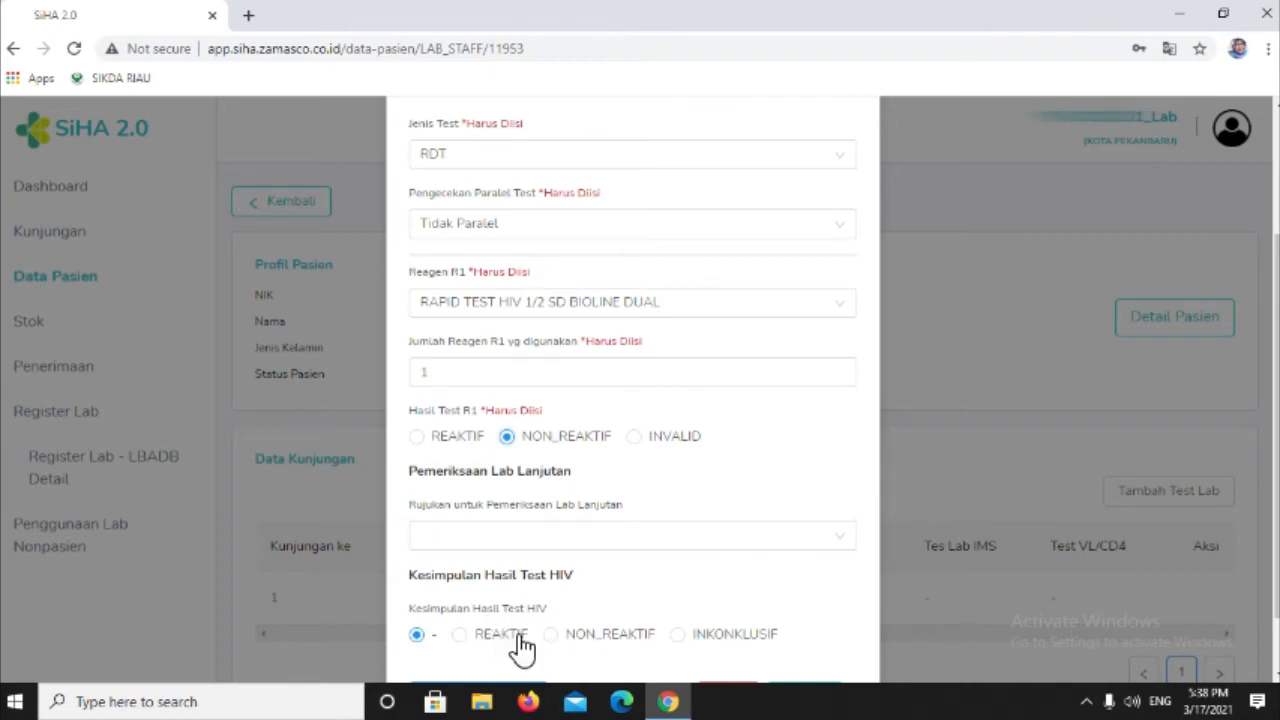
left_click(551, 636)
left_click(505, 434)
- Set Hasil Test R1 to REAKTIF and choose Rapid HIV : Fokus as Reagen R2
left_click(418, 437)
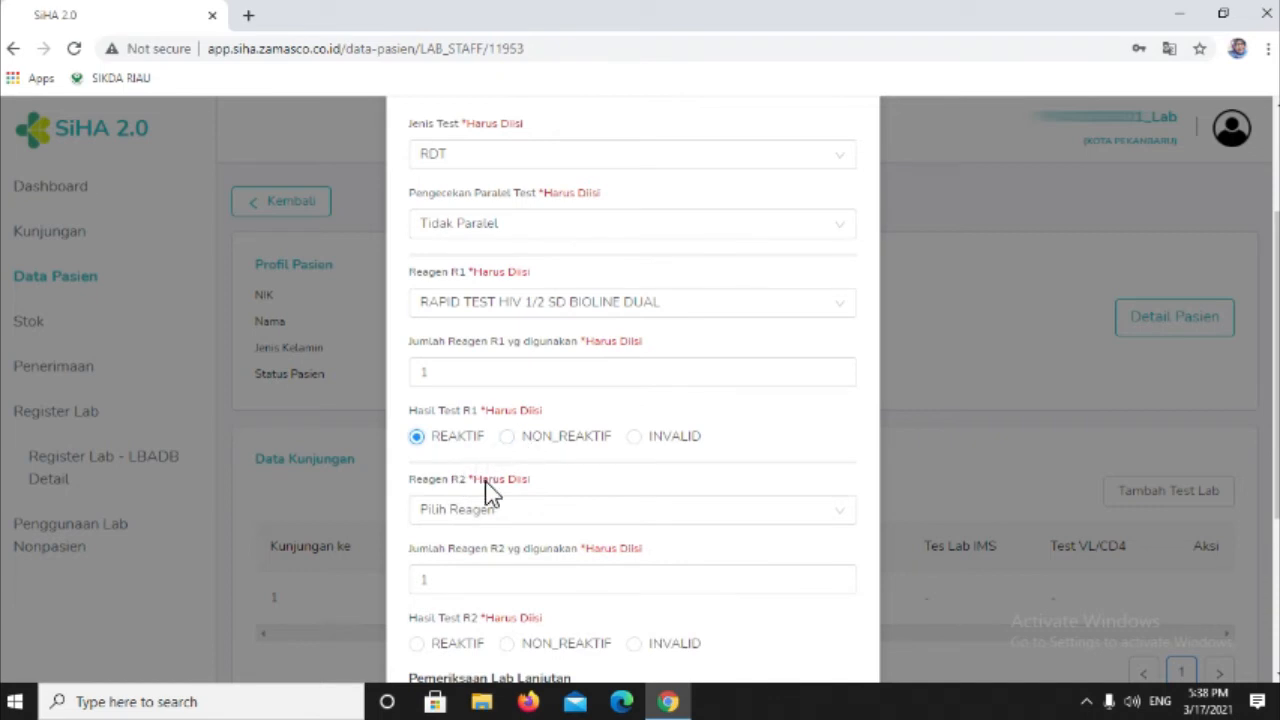
scroll(488, 490, "down", 1)
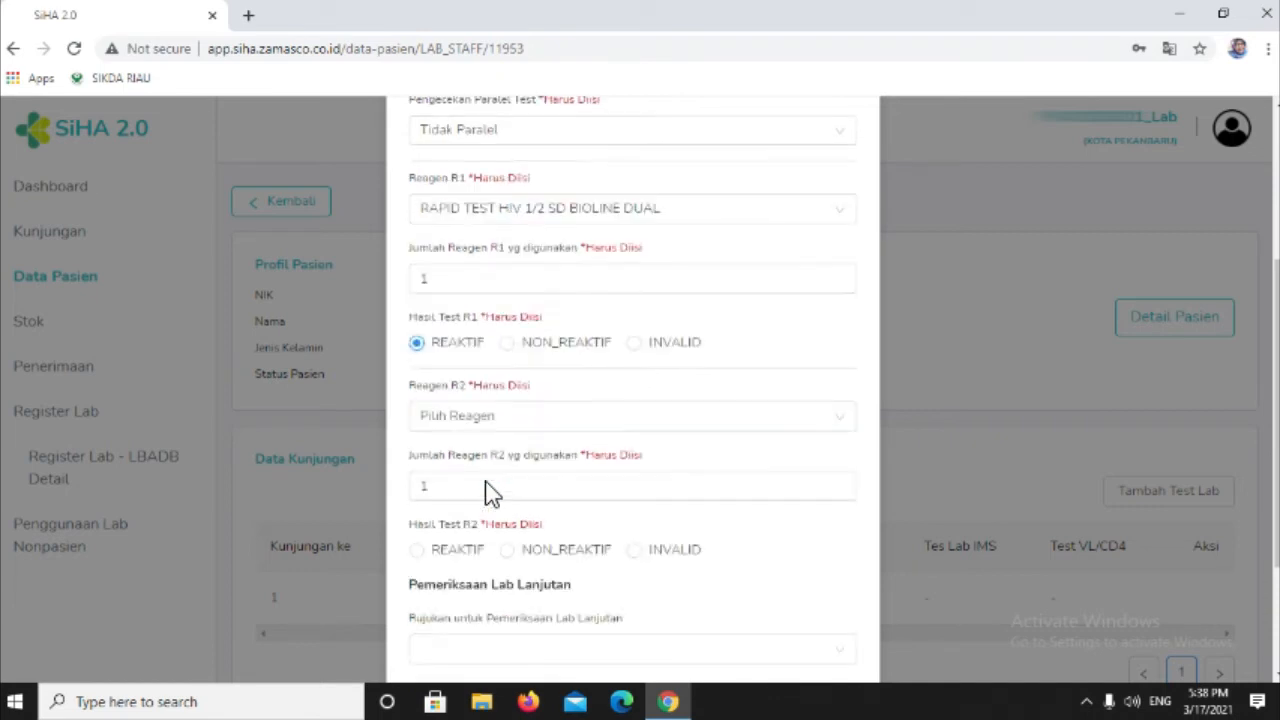
left_click(513, 428)
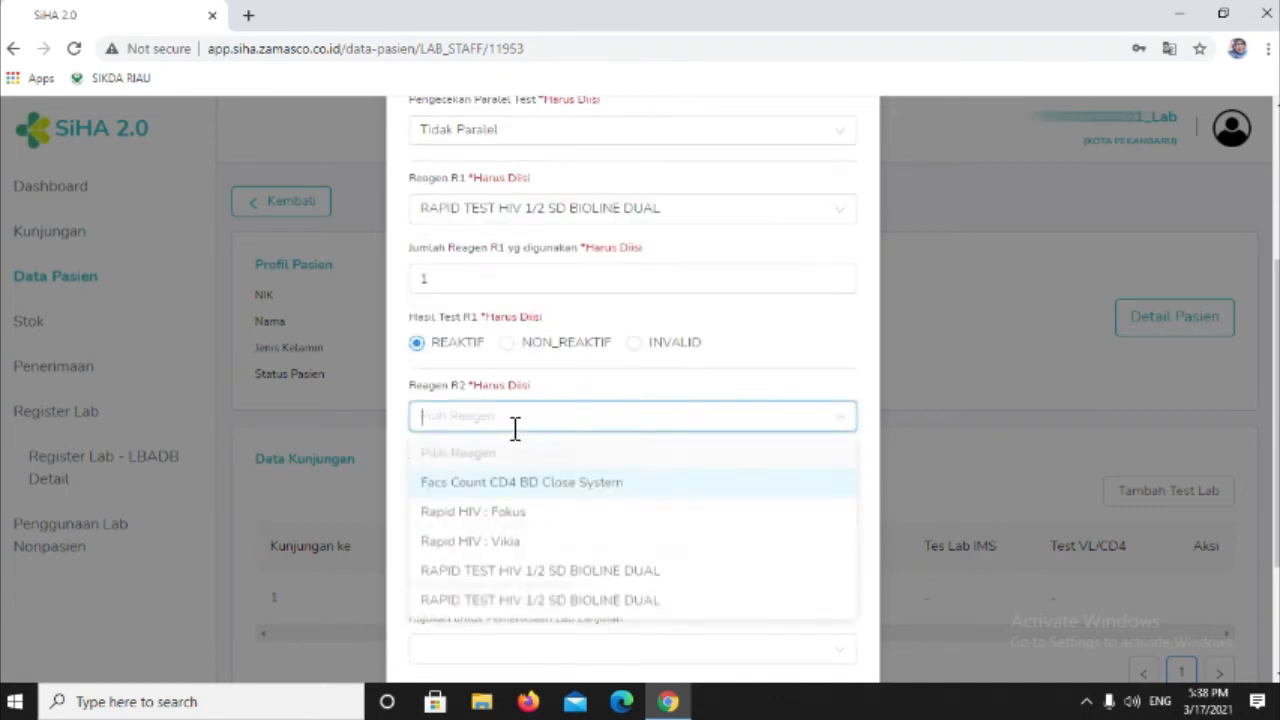
left_click(525, 513)
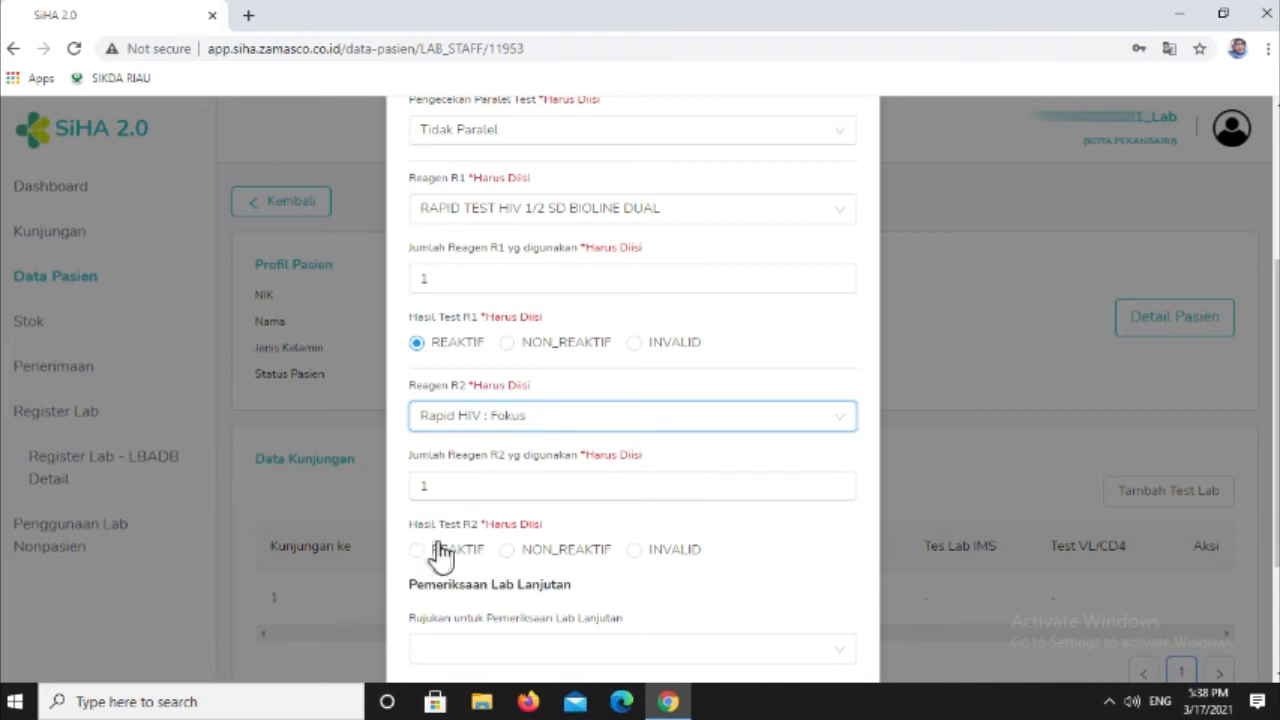
- Mark Hasil Test R2 as REAKTIF and choose Rapid HIV : Vikia as Reagen R3
scroll(428, 550, "down", 1)
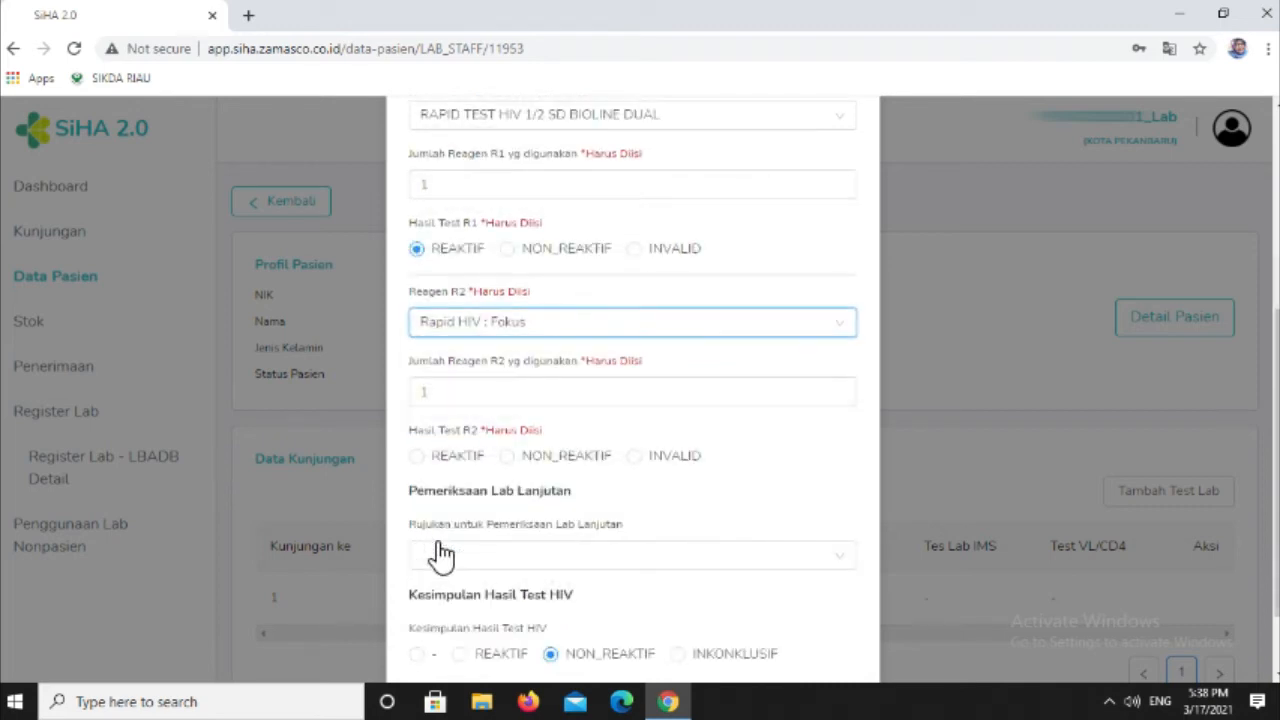
left_click(418, 457)
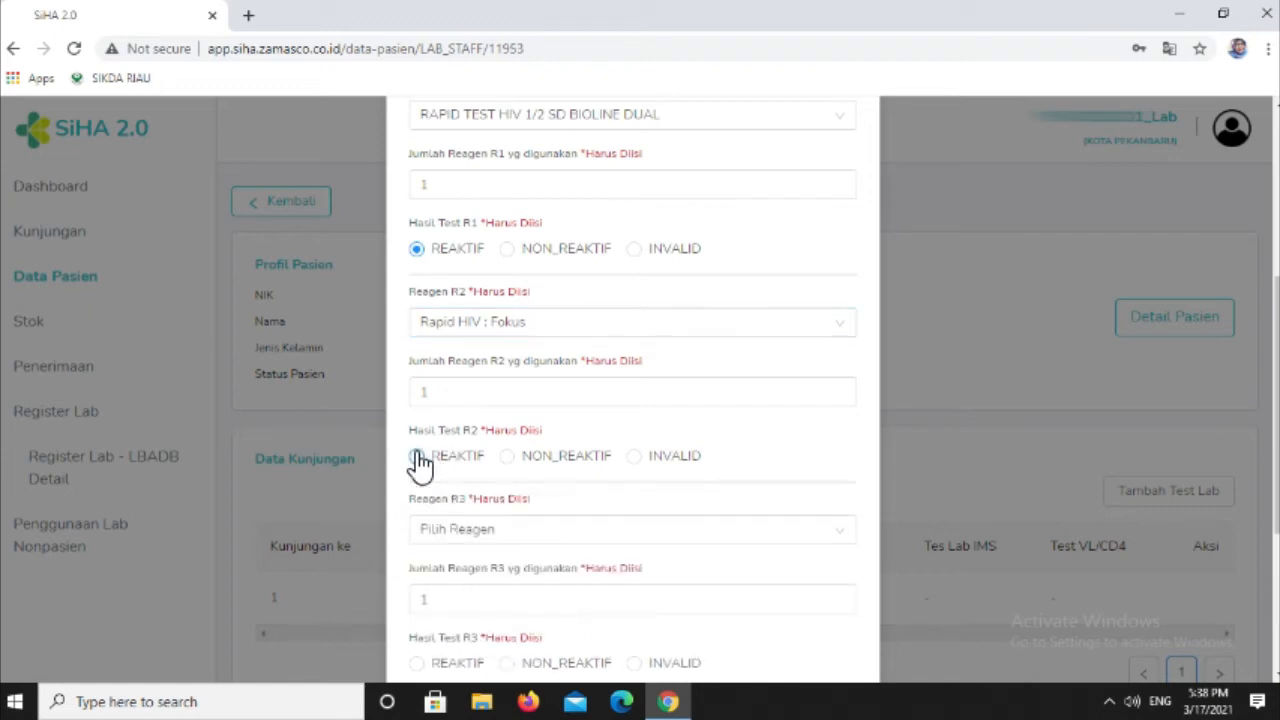
left_click(490, 541)
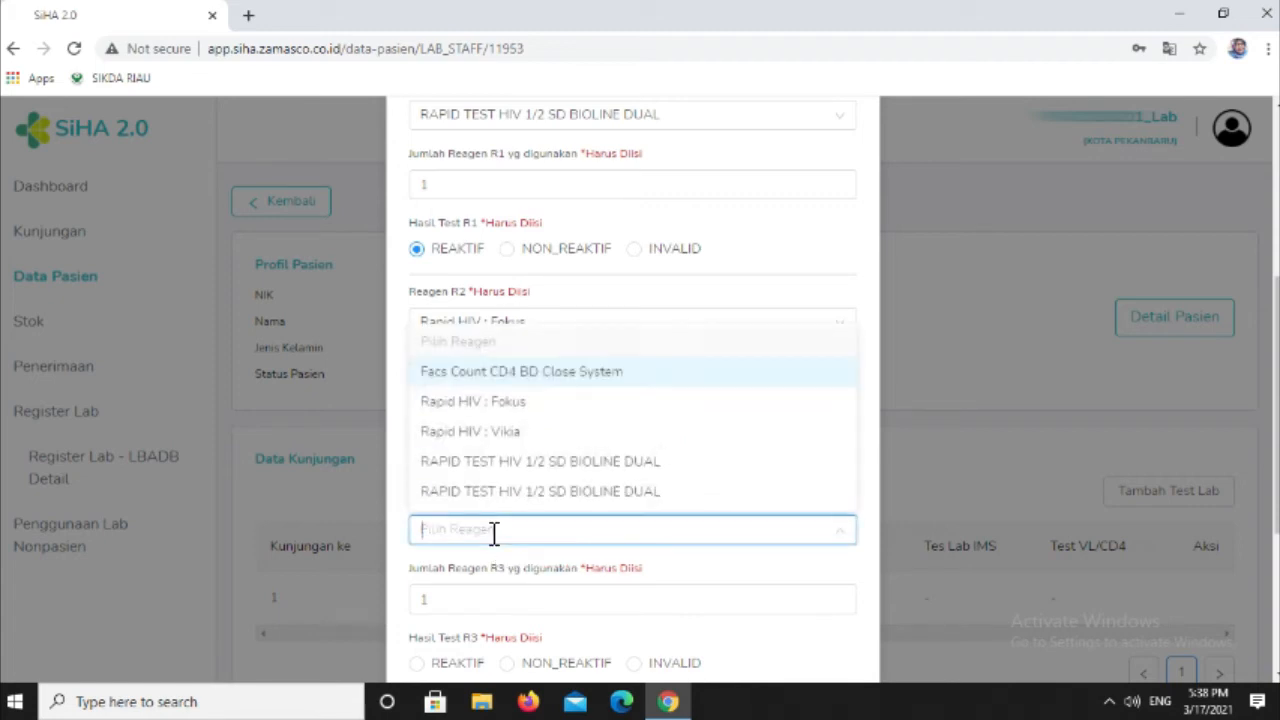
left_click(513, 433)
- Set Hasil Test R3 and Kesimpulan Hasil Test HIV to REAKTIF, and save the HIV examination
scroll(551, 586, "down", 3)
left_click(551, 581)
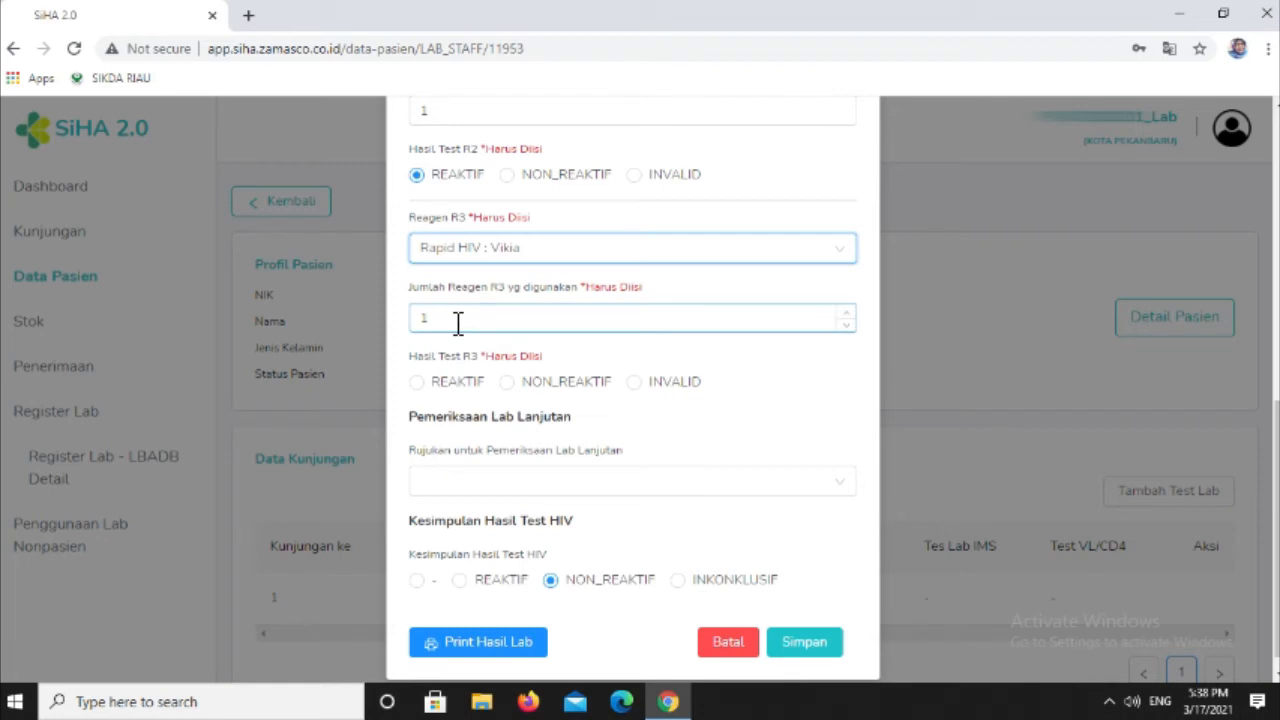
left_click(420, 386)
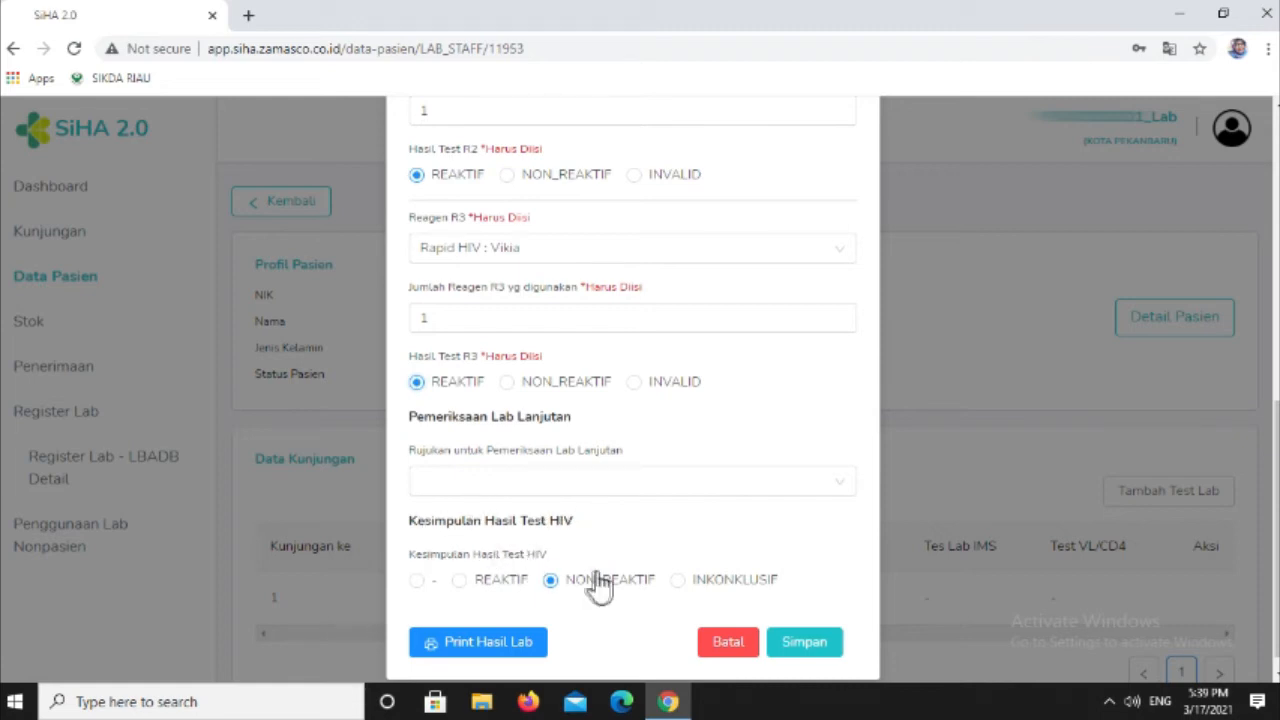
left_click(417, 581)
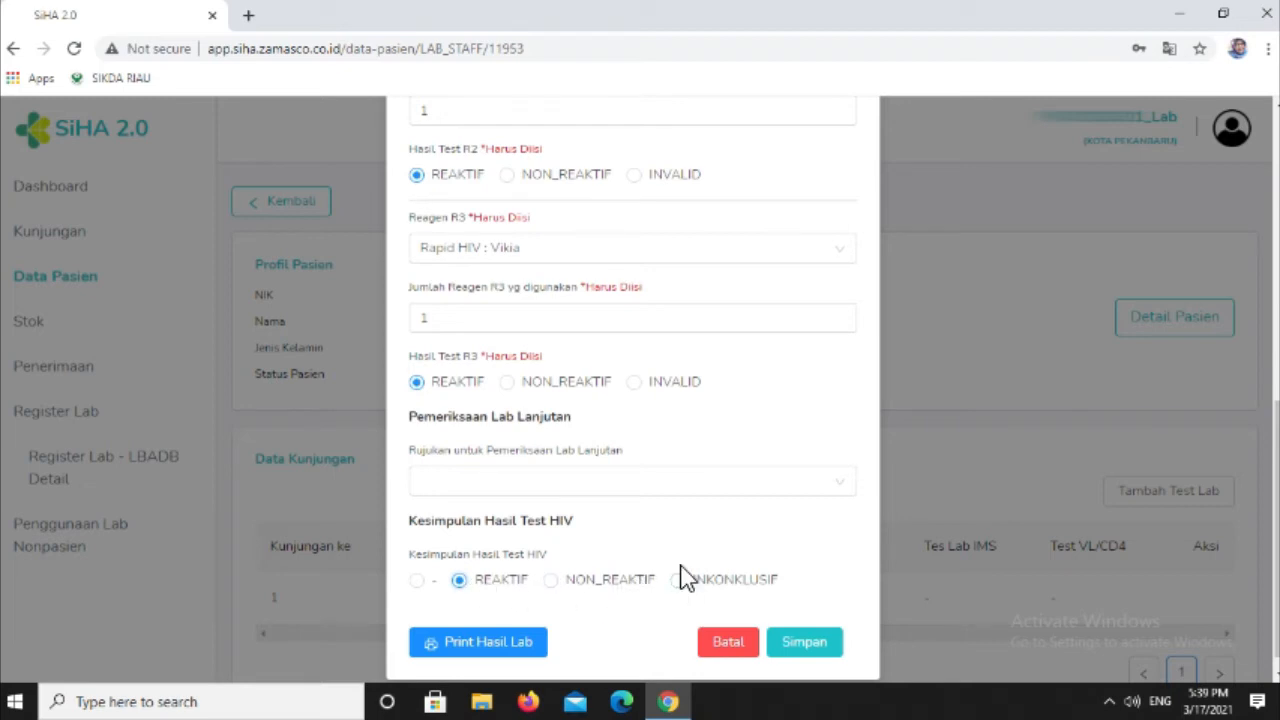
left_click(812, 643)
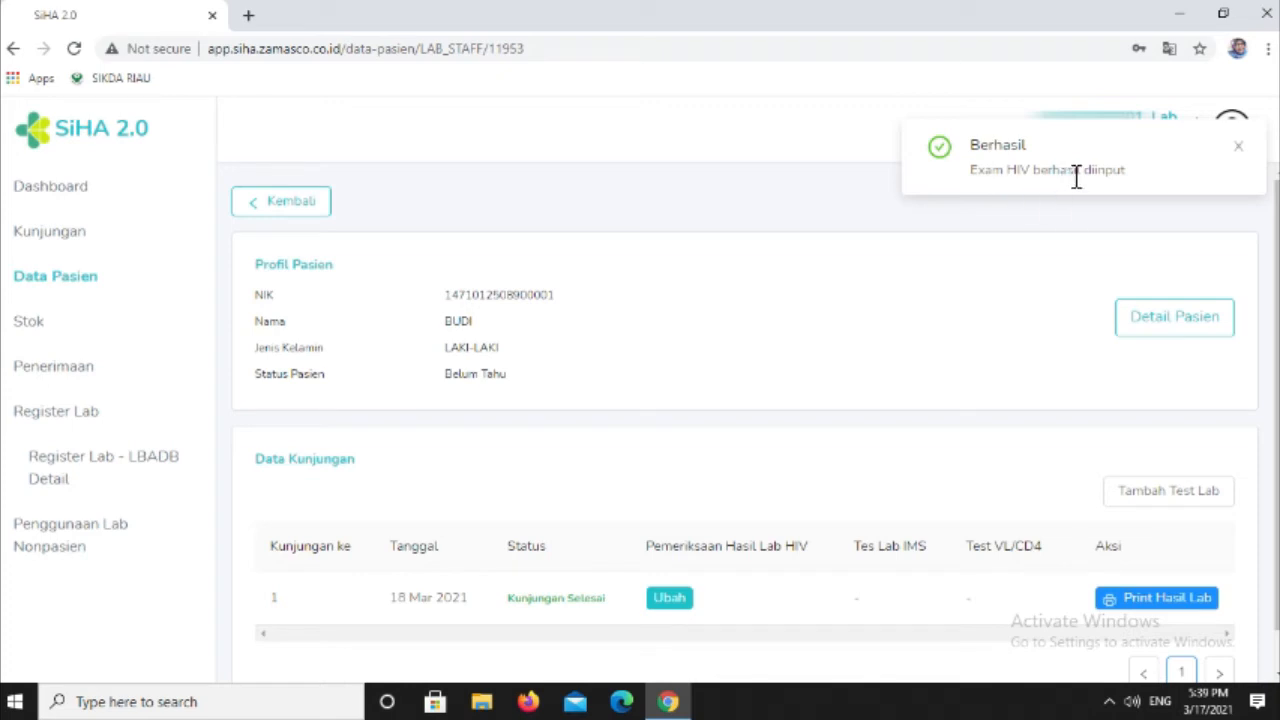
- Preview the printable lab results for the patient's first visit, and close the preview without printing
left_click(1238, 148)
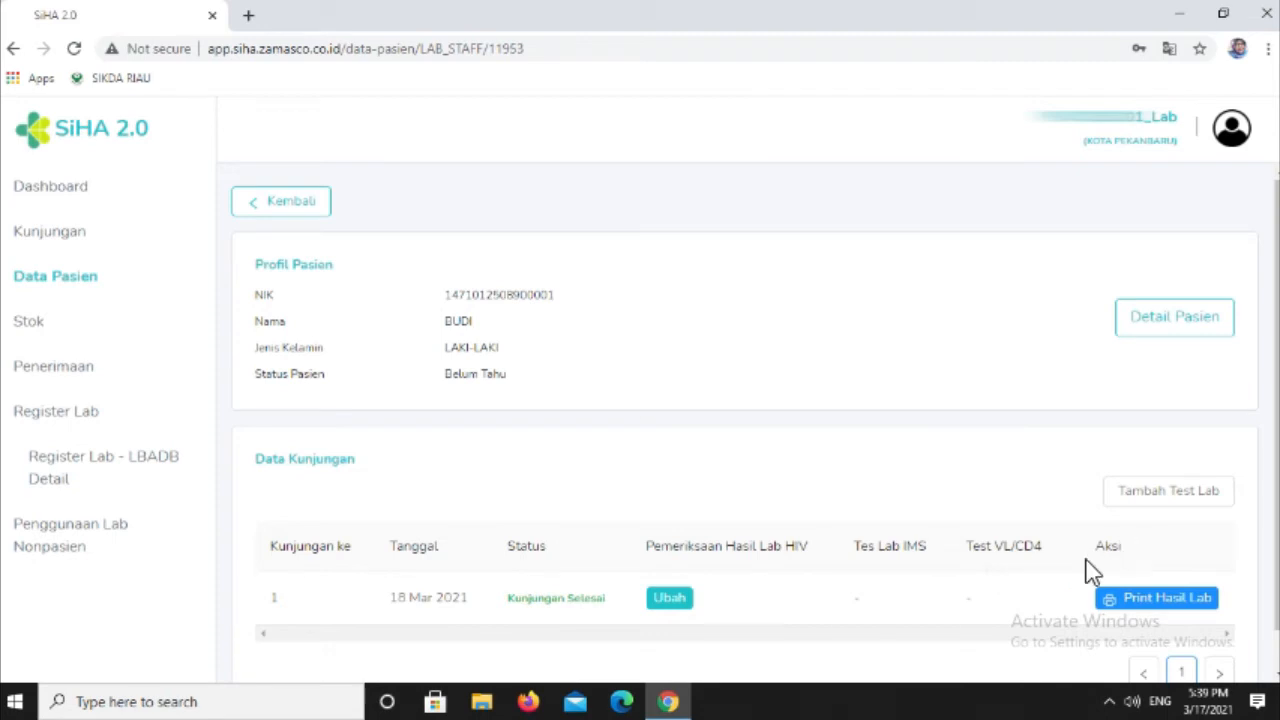
left_click(1123, 613)
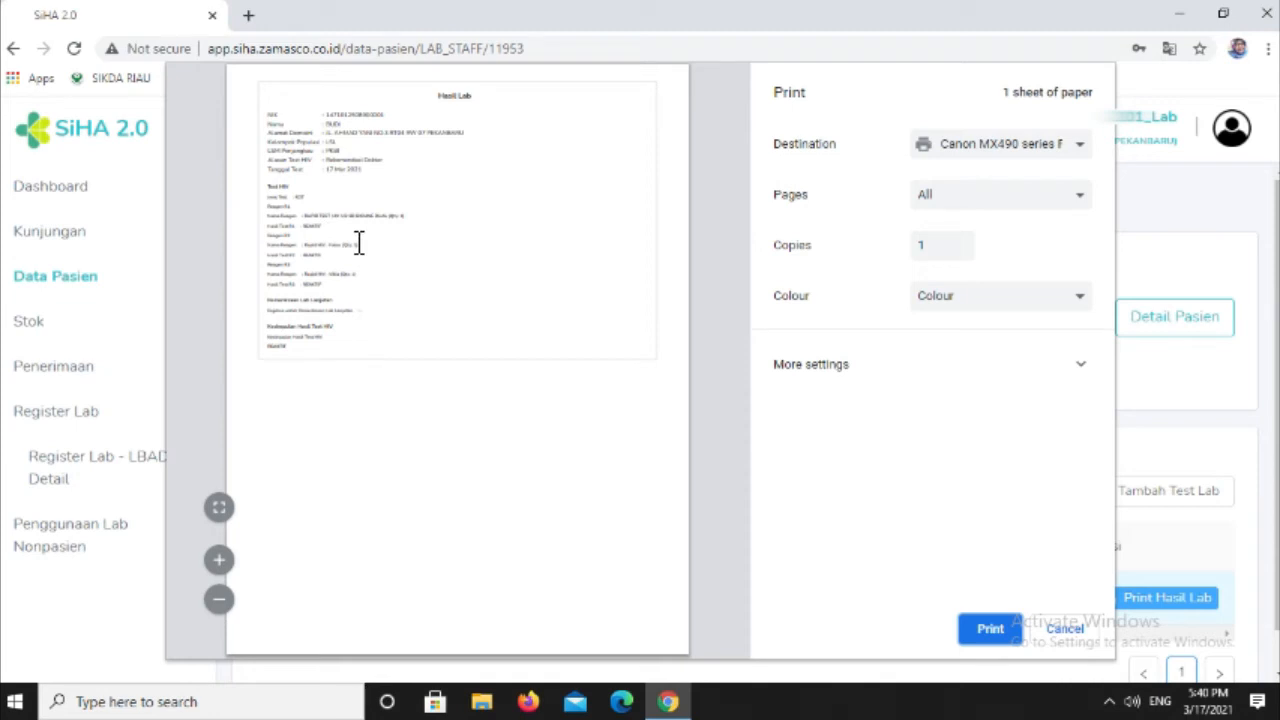
left_click(1060, 636)
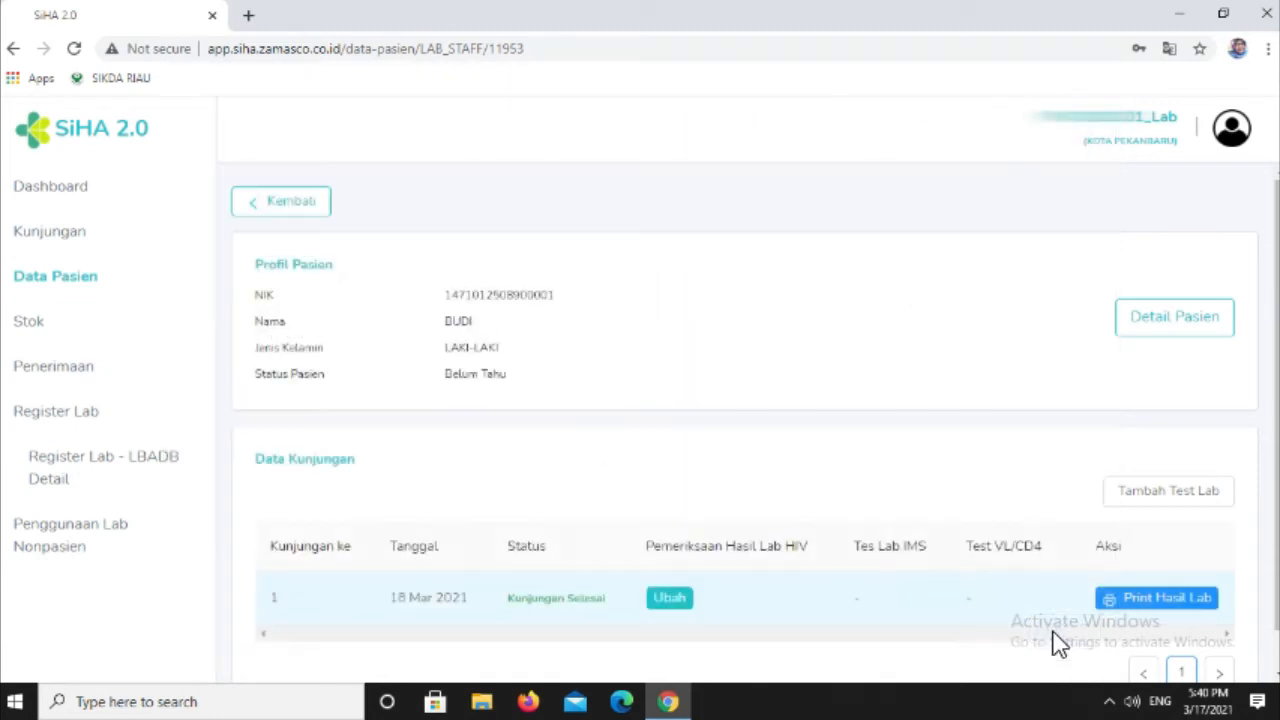
- Sign out of the laboratory account and sign in to the doctor account with its username and password
left_click(1234, 140)
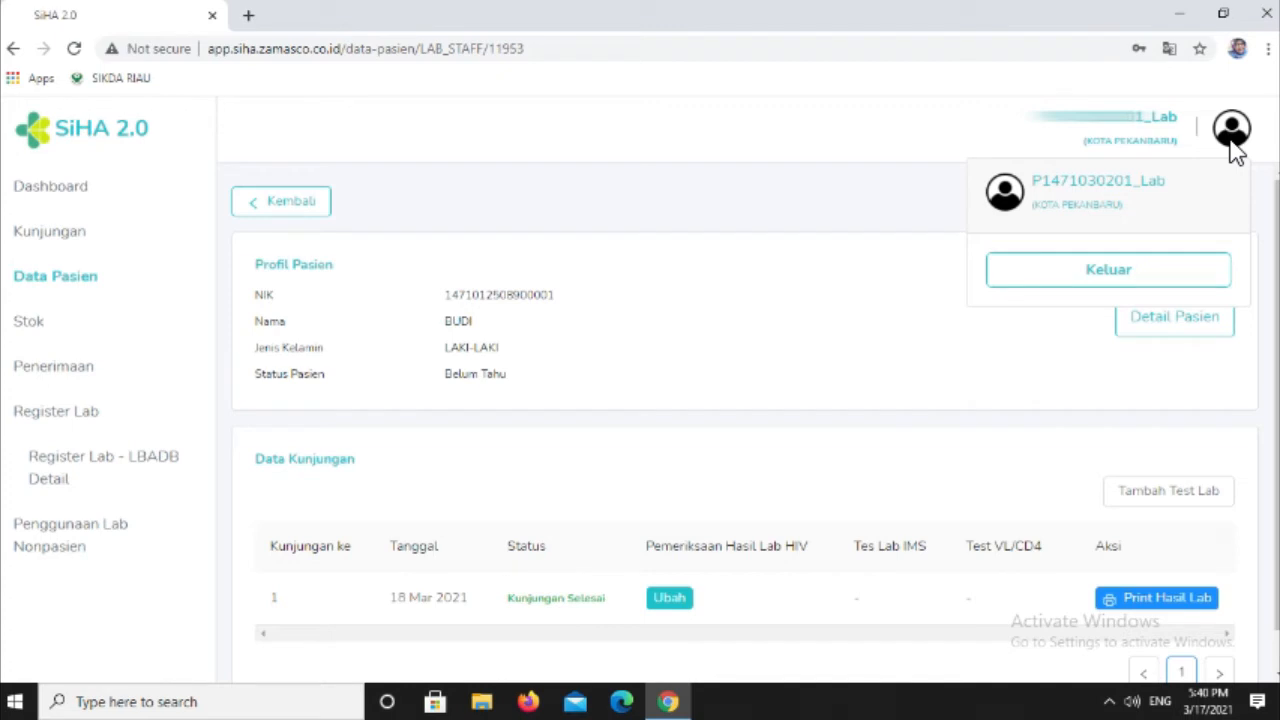
left_click(1140, 284)
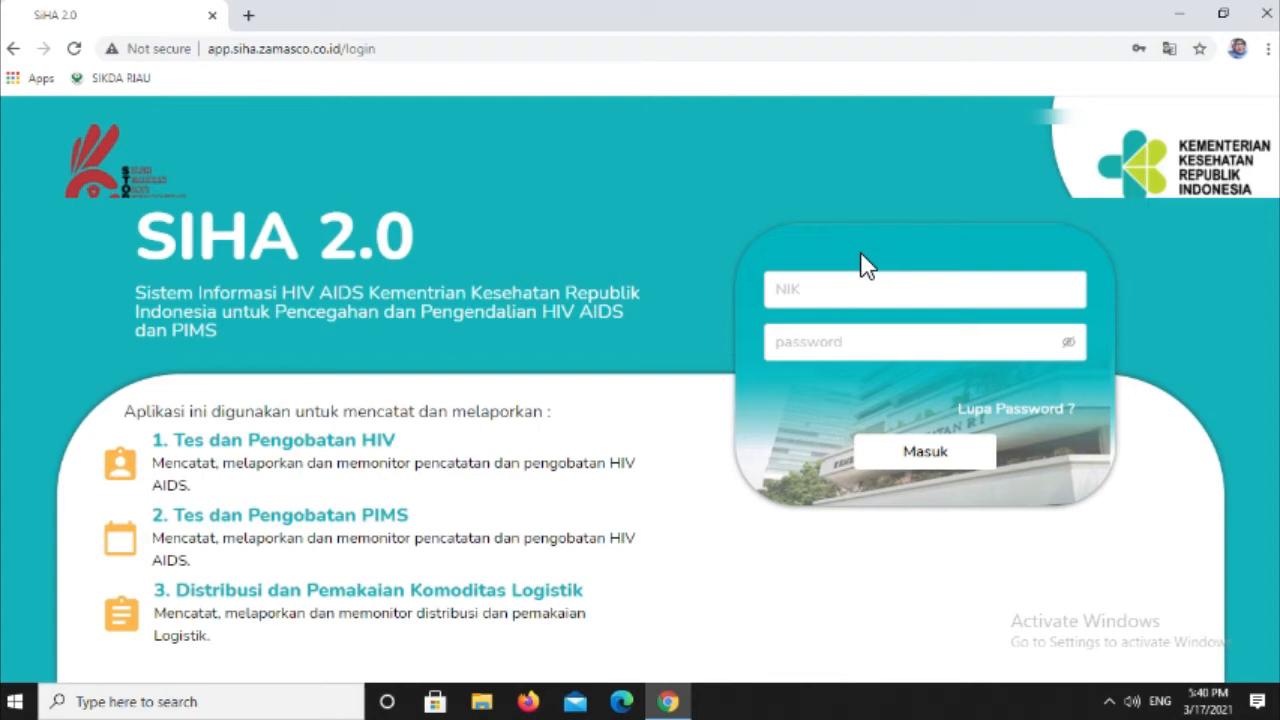
left_click(790, 292)
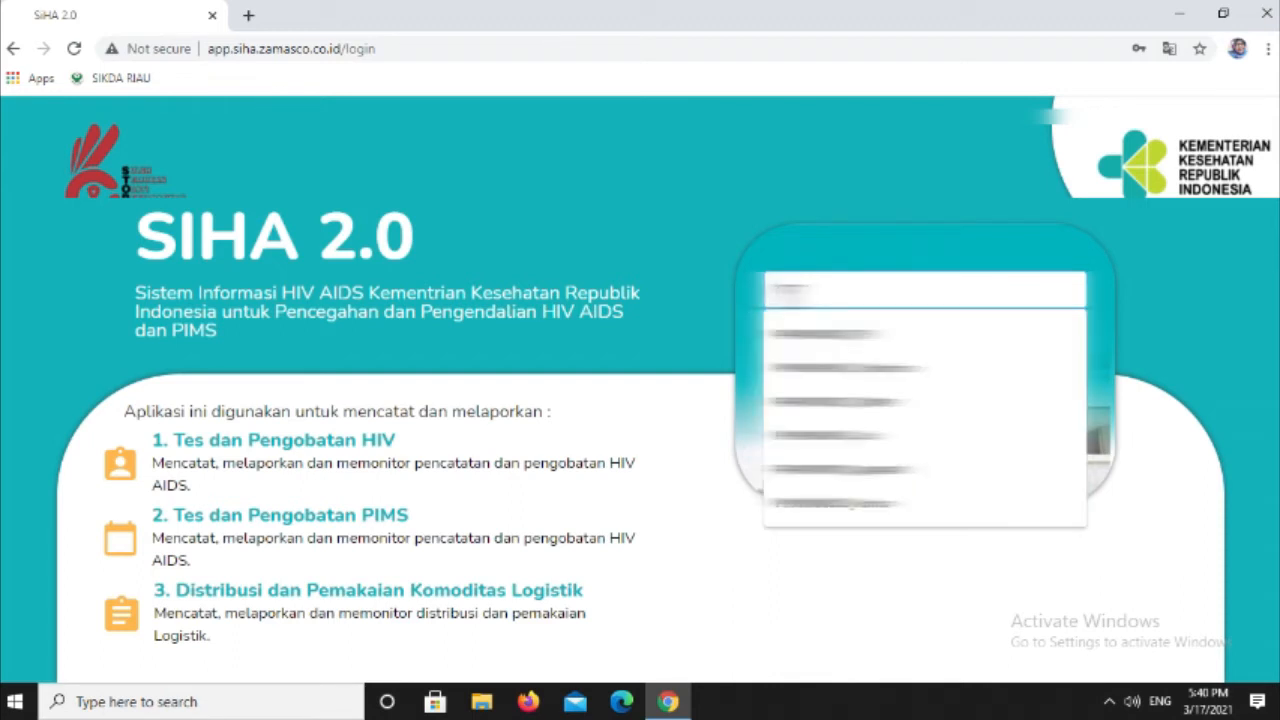
type("1410000")
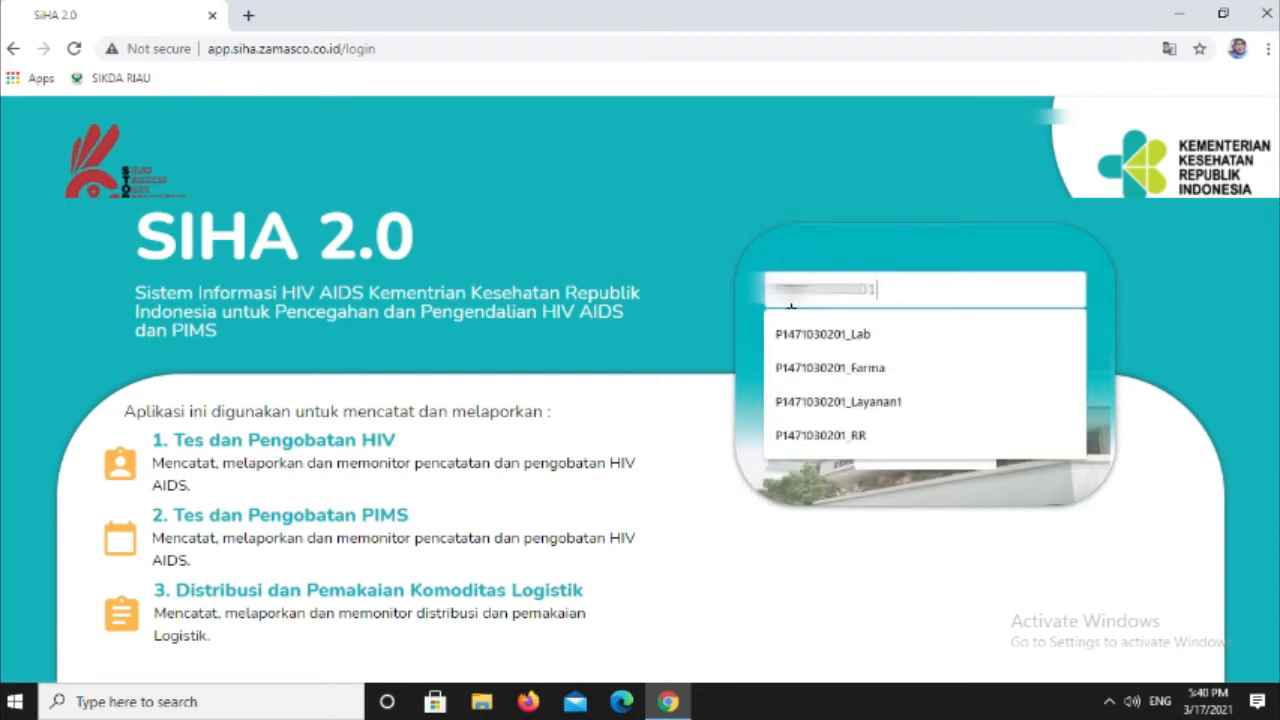
type("_Dokter")
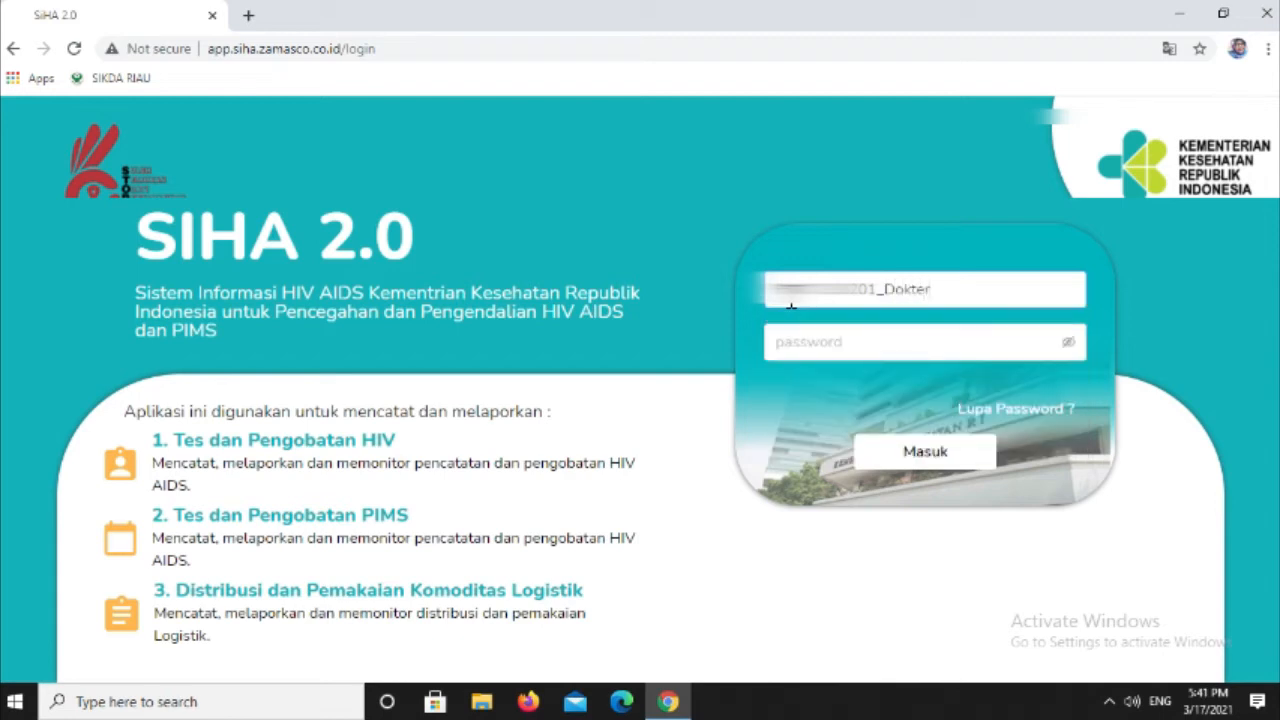
left_click(806, 345)
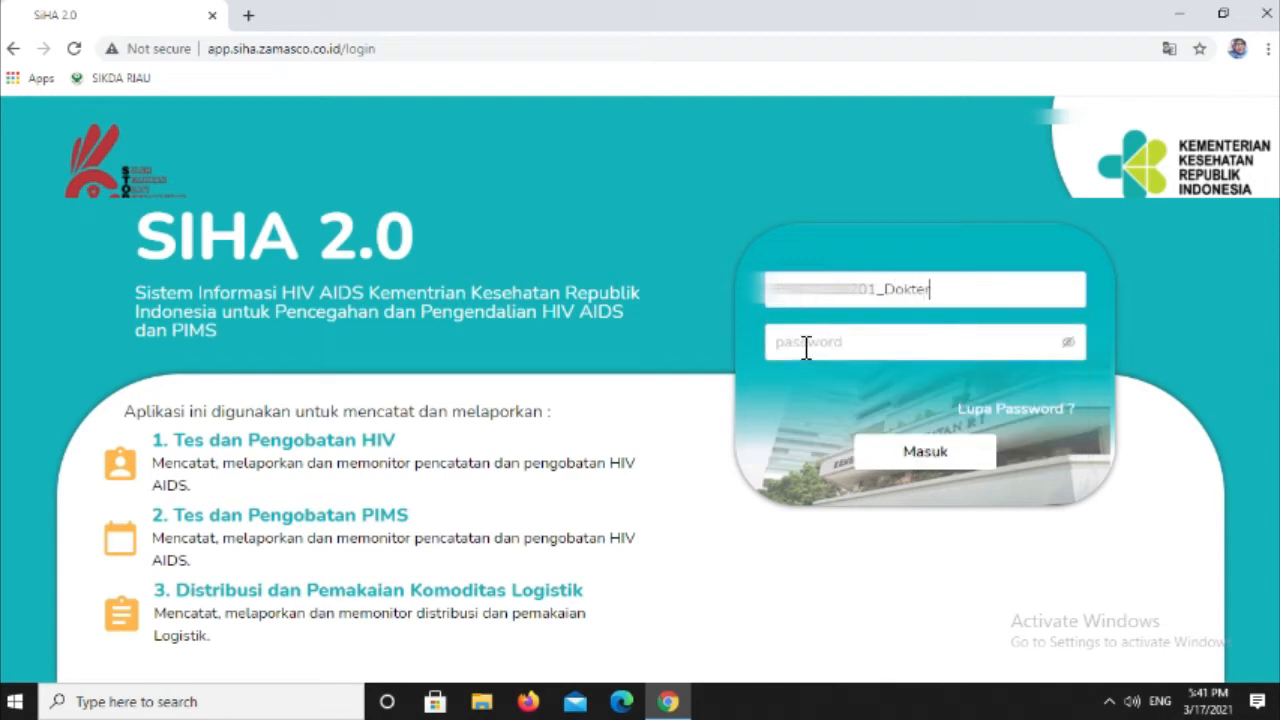
type("•")
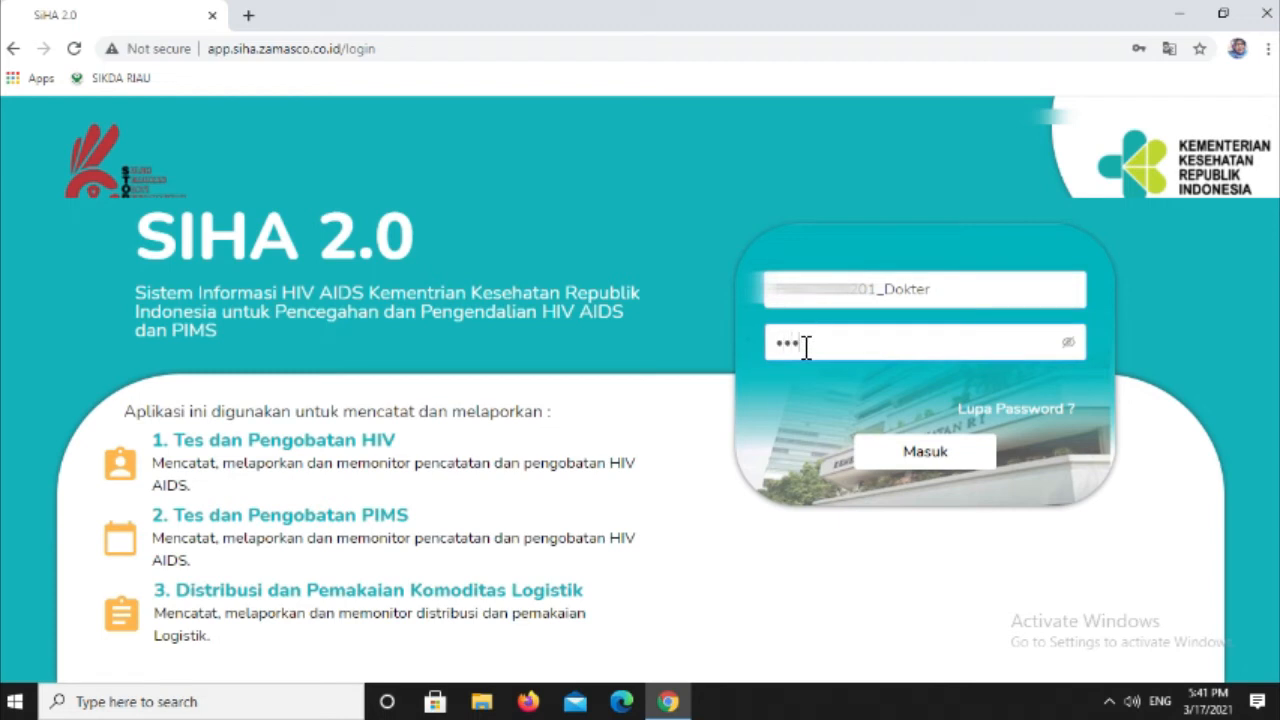
left_click(1070, 343)
left_click(871, 470)
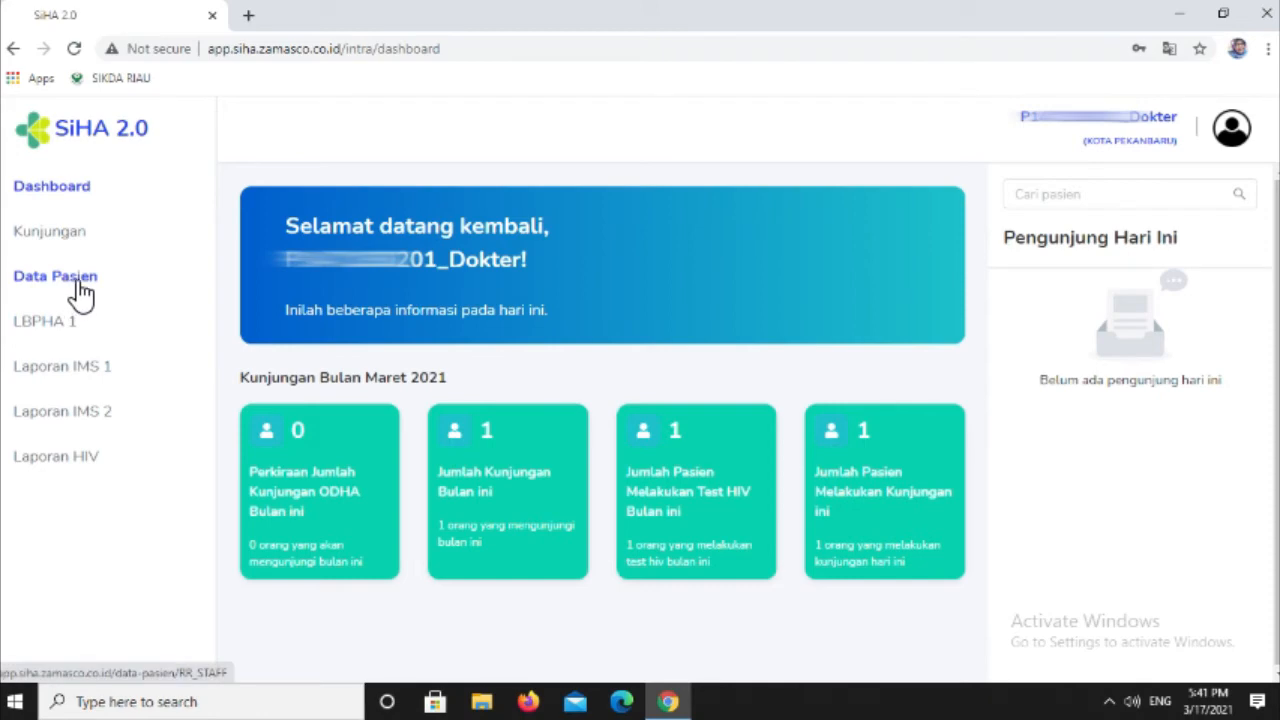
- Open the patient's details from the visit list and review the latest HIV test results
left_click(70, 248)
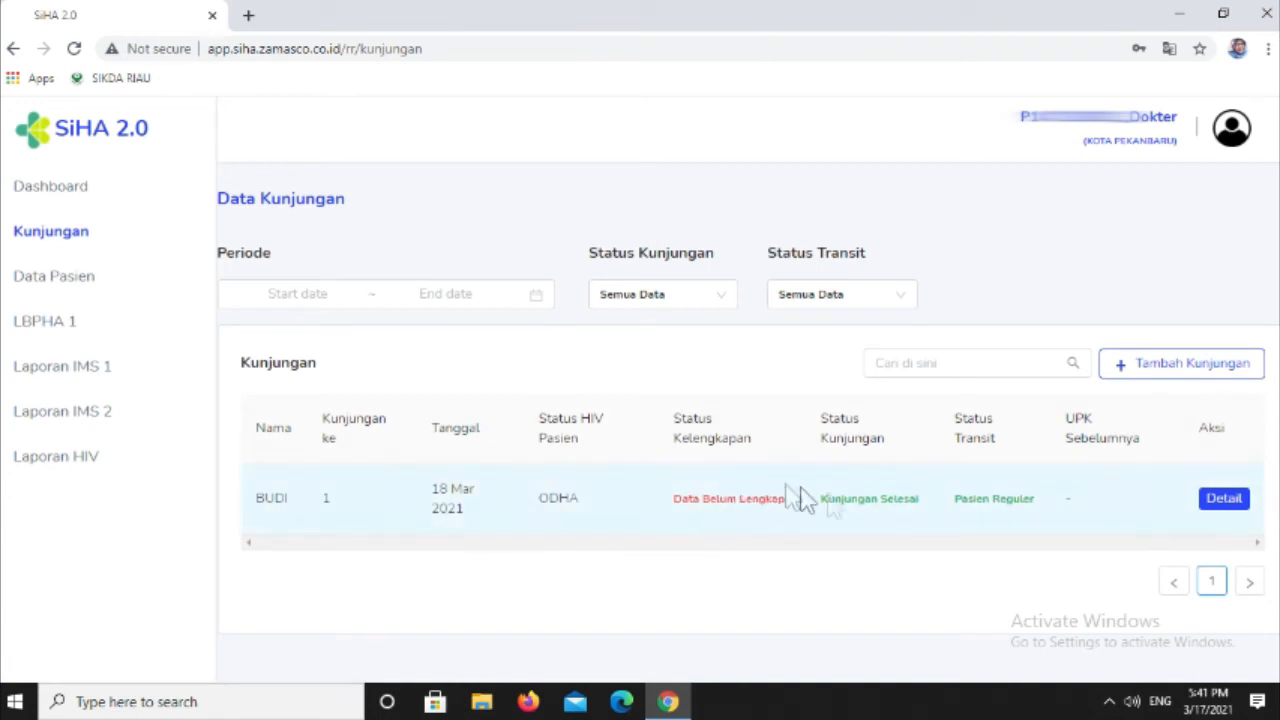
left_click(1222, 499)
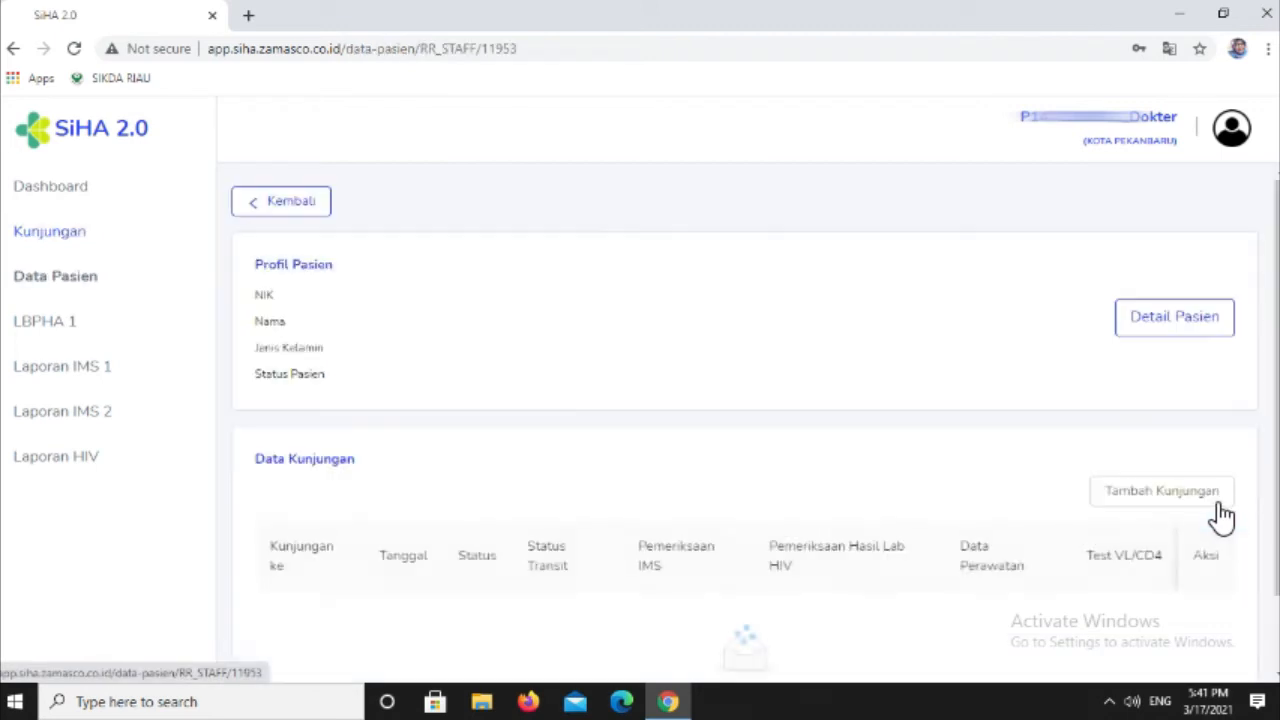
scroll(748, 443, "down", 2)
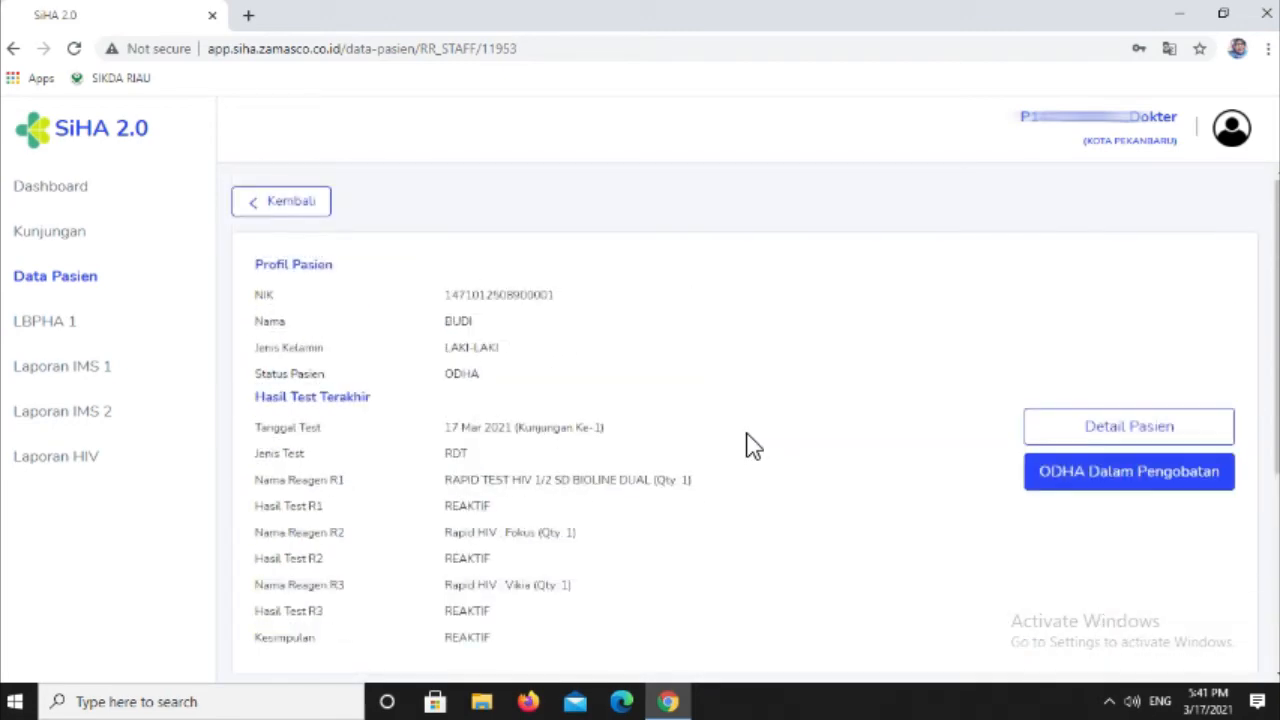
scroll(752, 445, "down", 1)
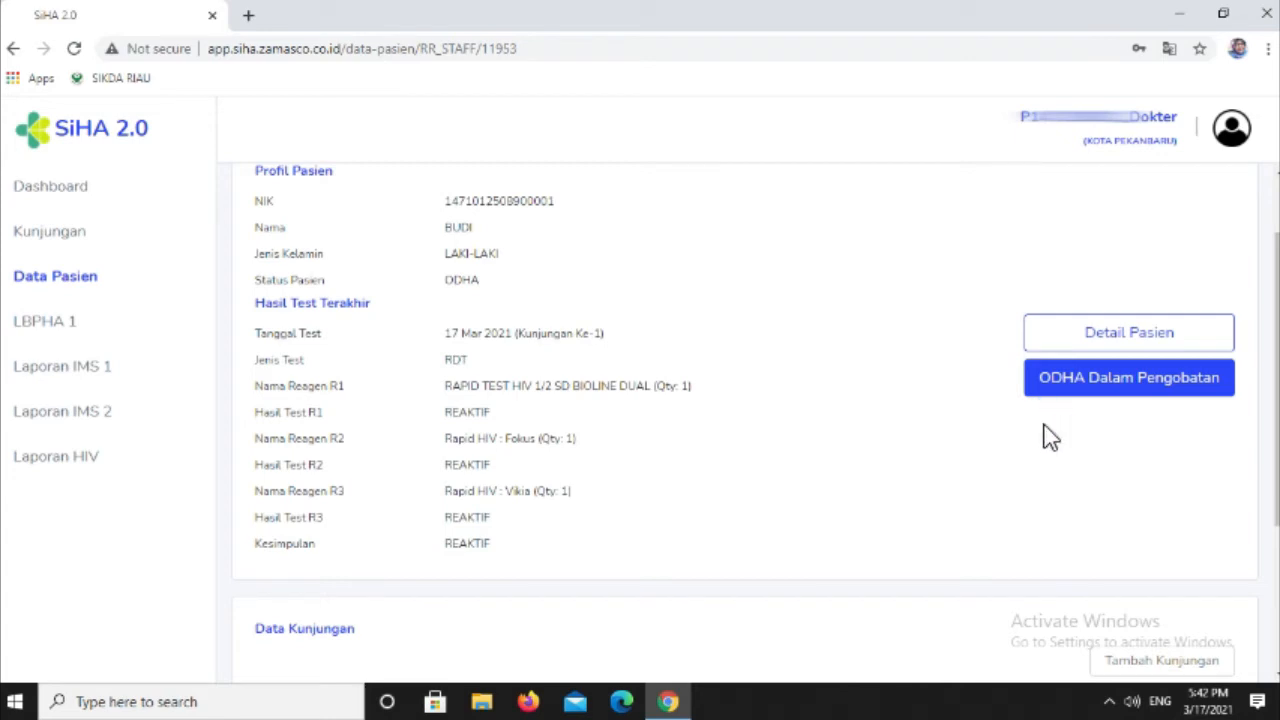
scroll(1049, 437, "down", 1)
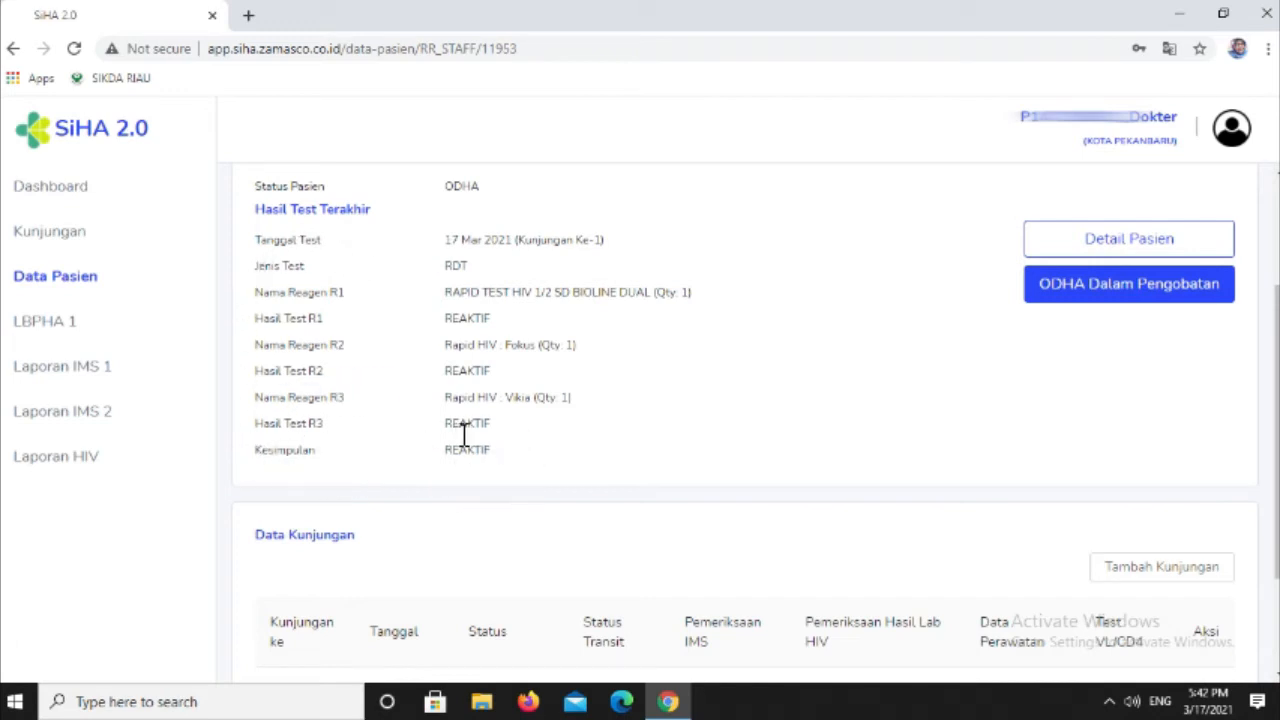
- Begin changing the patient to ODHA Dalam Pengobatan, entering the PMO's full name and orang tua as Status Hubungan
left_click(1107, 300)
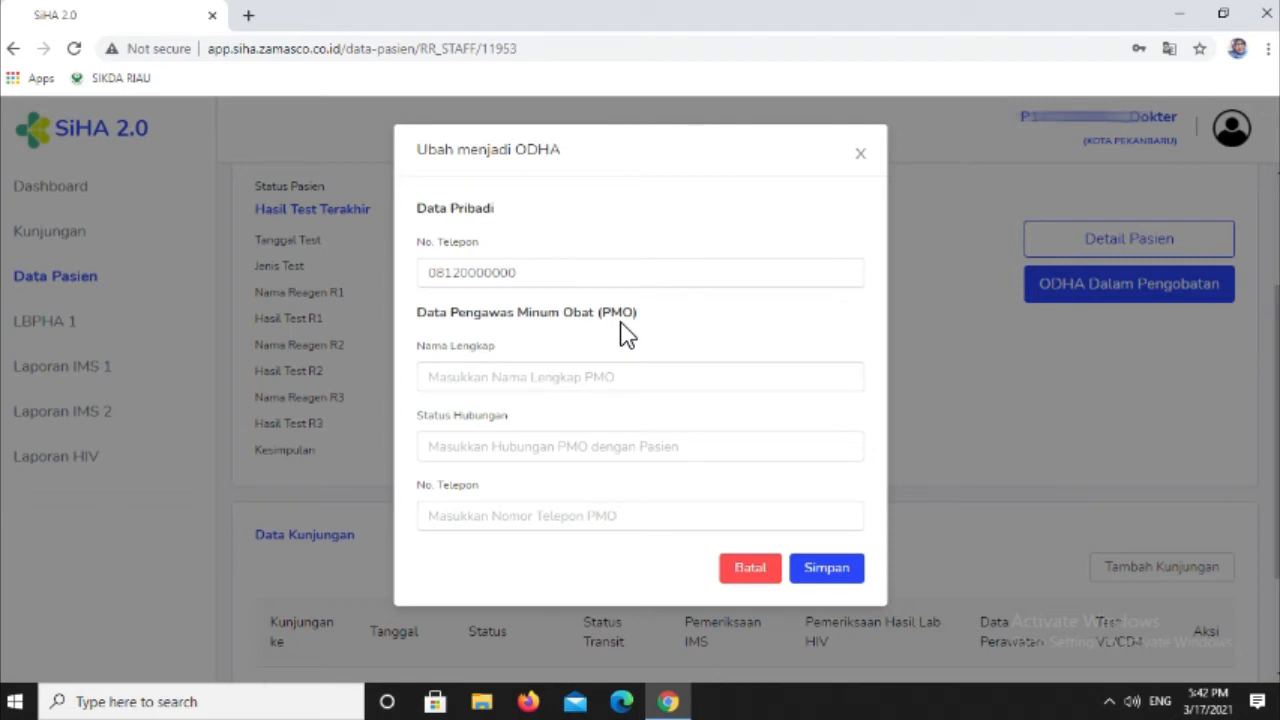
left_click(511, 374)
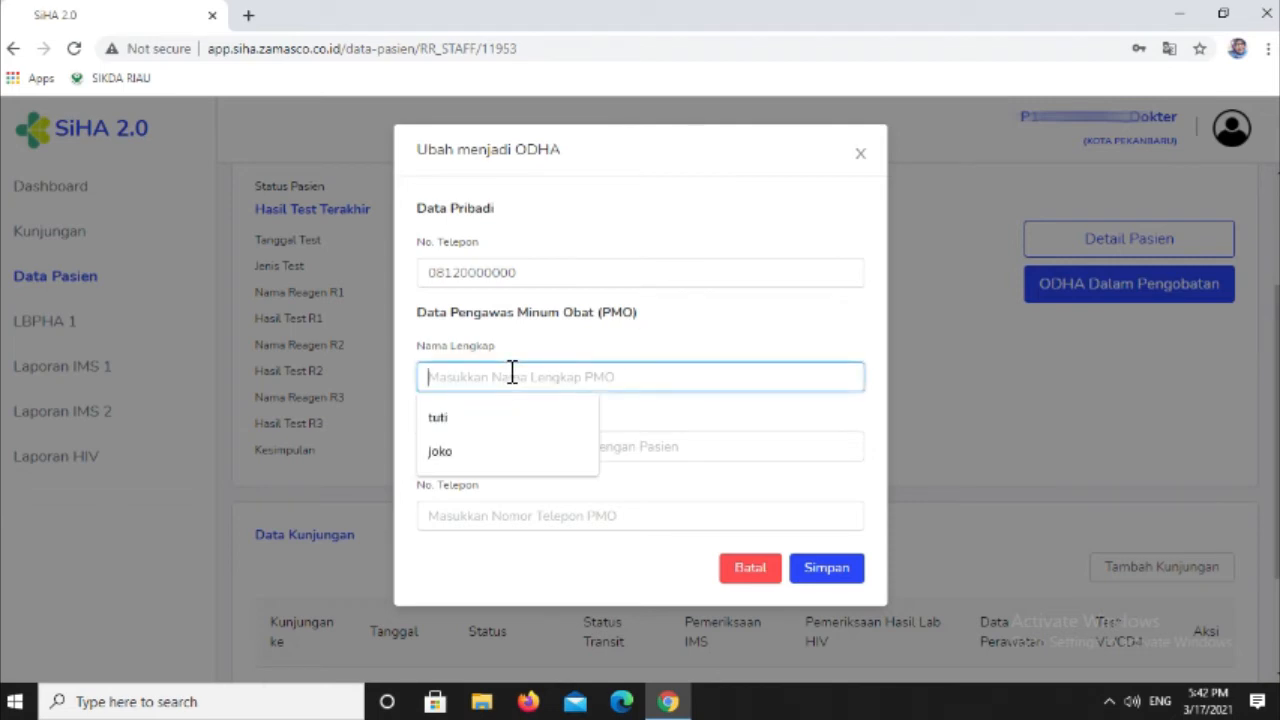
left_click(450, 418)
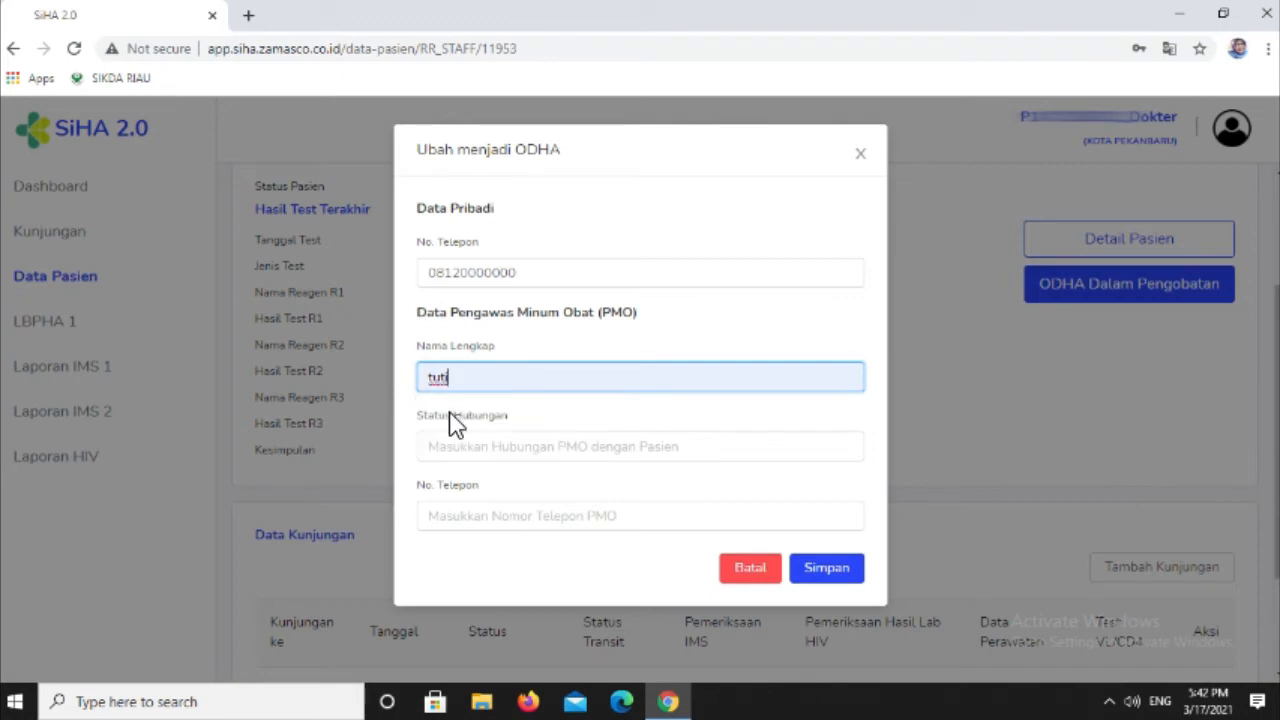
left_click(458, 450)
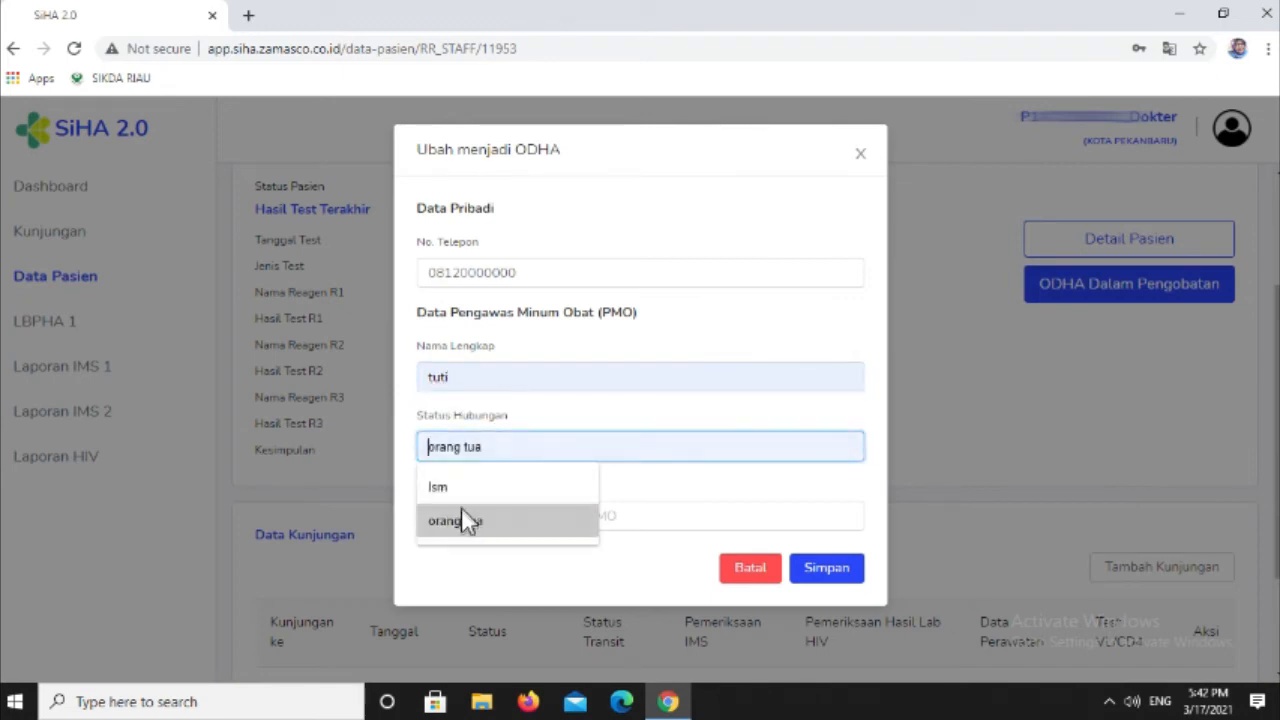
left_click(463, 520)
- Enter the PMO's phone number and save the patient's change to ODHA
left_click(494, 516)
type("08")
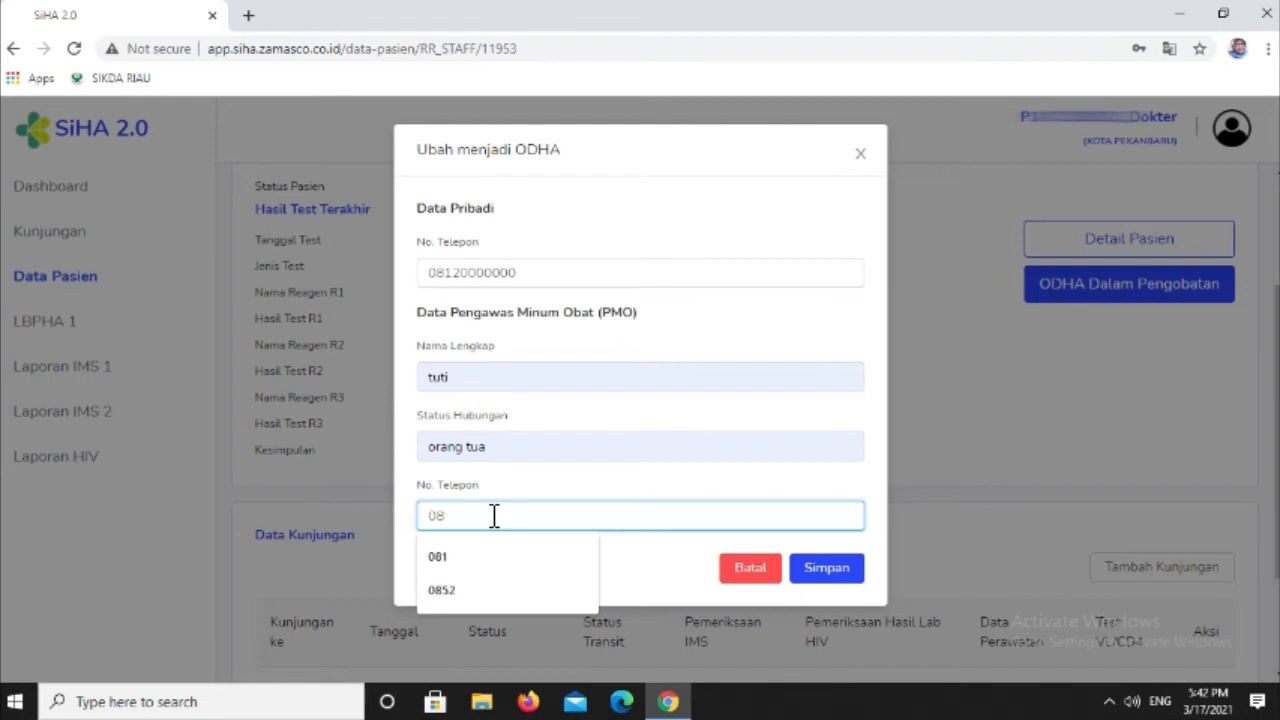
type("52")
type("000000")
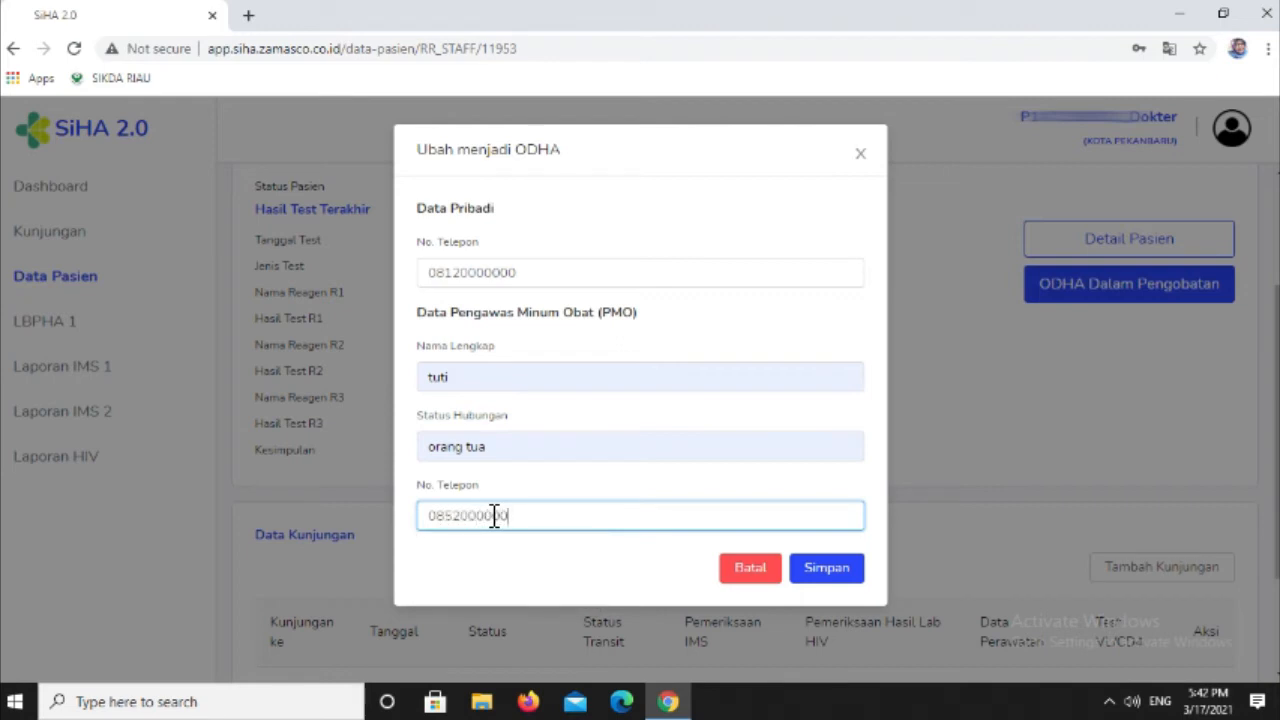
left_click(835, 566)
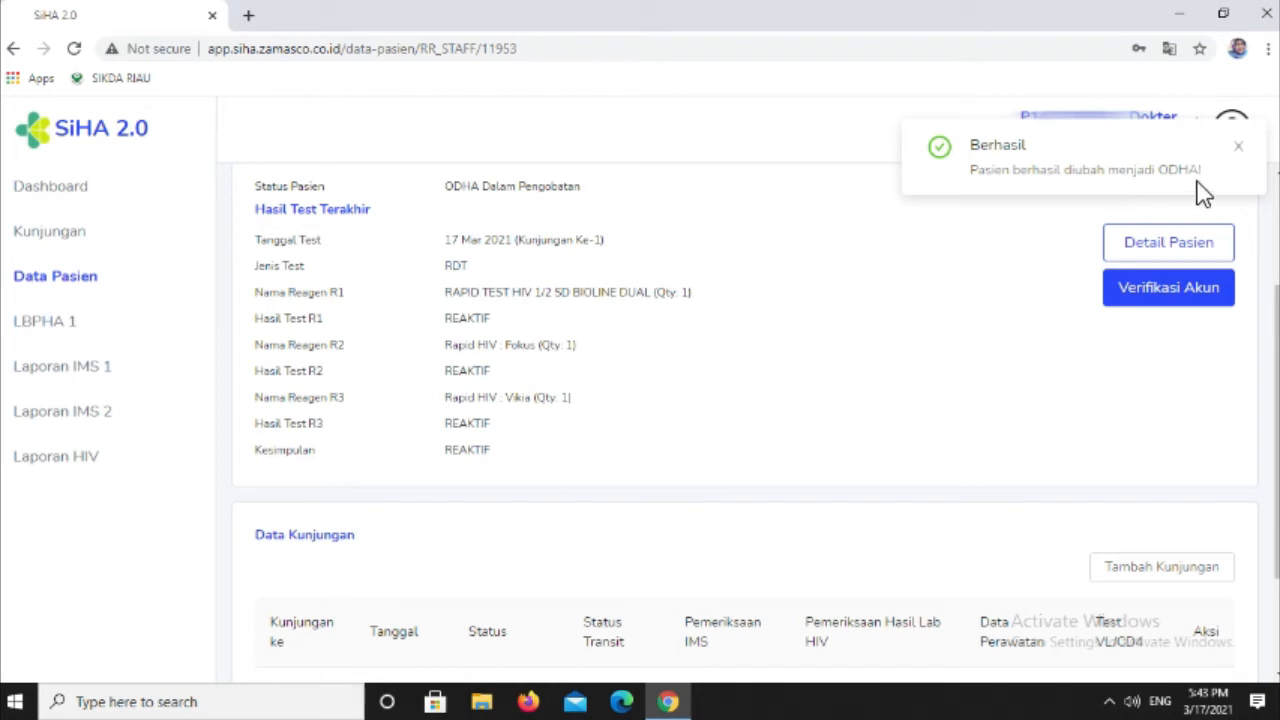
left_click(1242, 148)
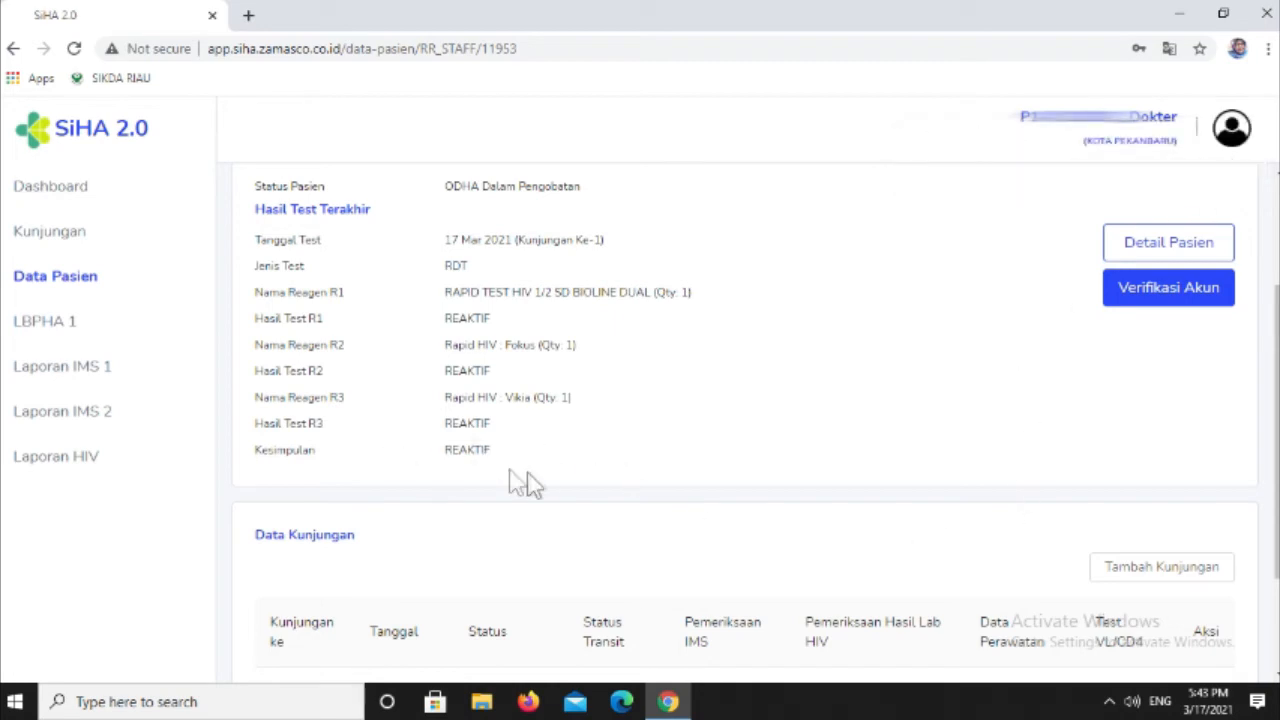
- Add a second visit for the patient and add Data Perawatan (PDP) to that visit
scroll(520, 477, "down", 2)
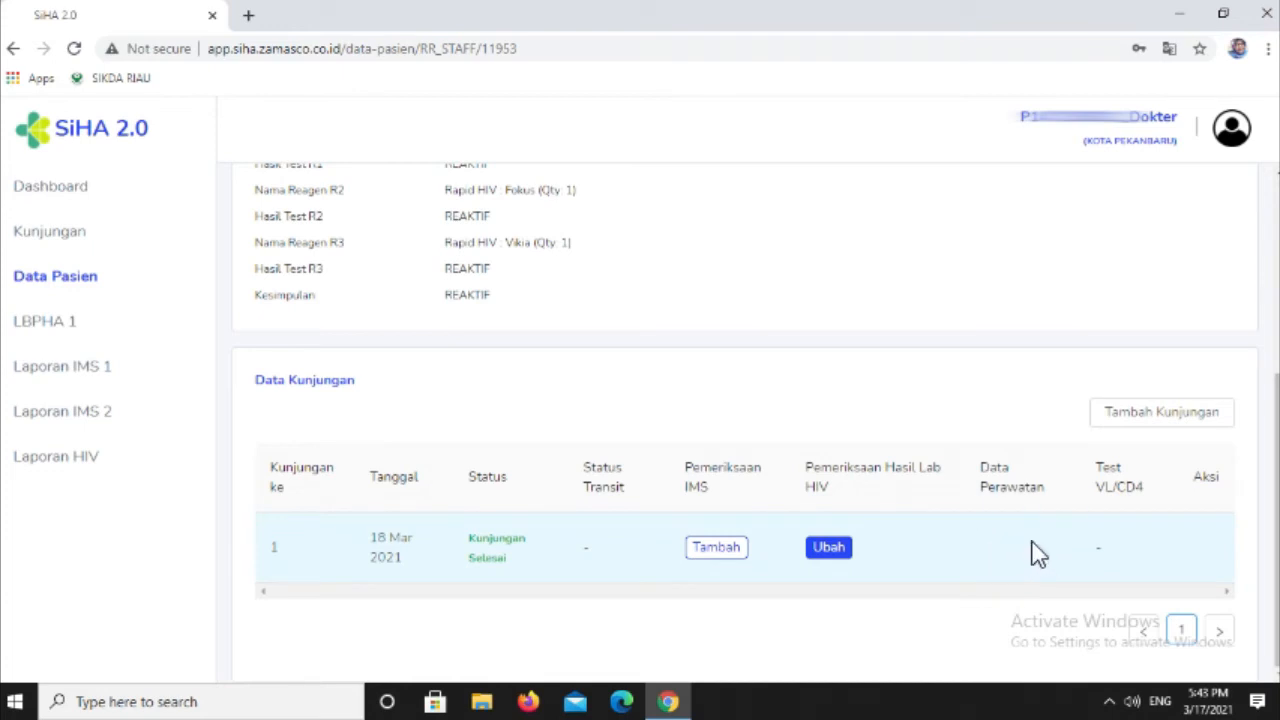
left_click(1143, 425)
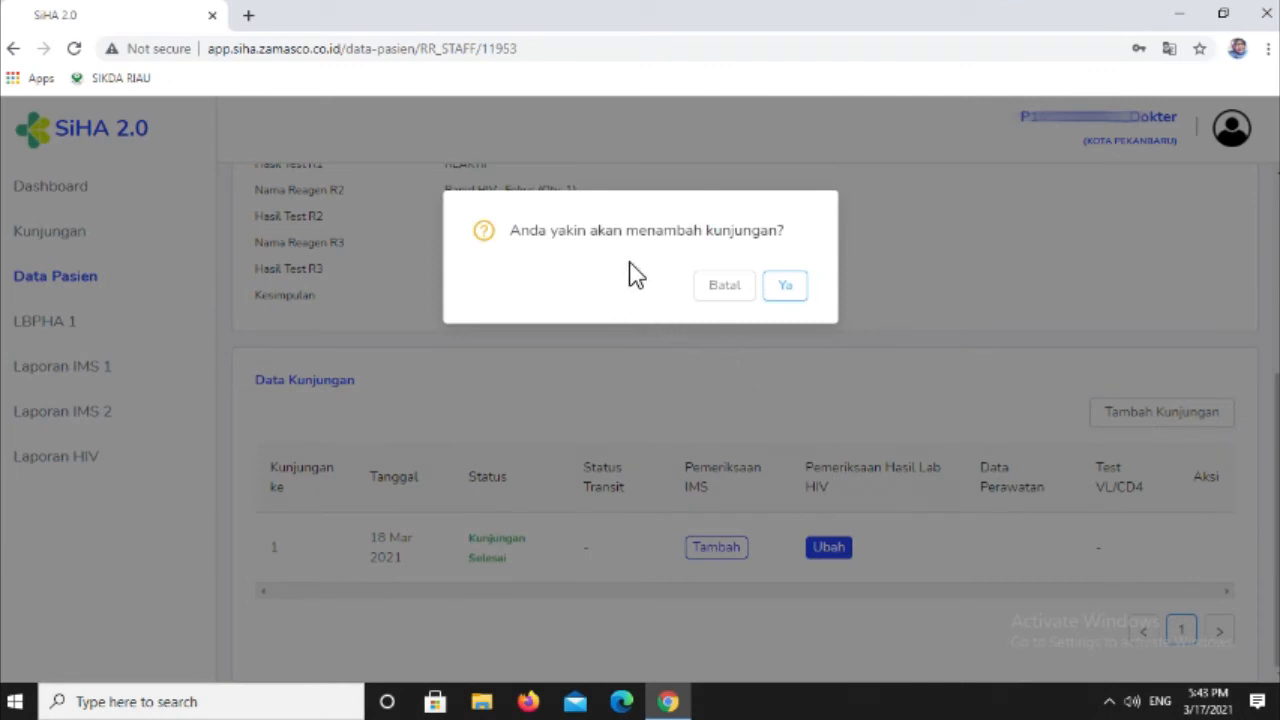
left_click(786, 293)
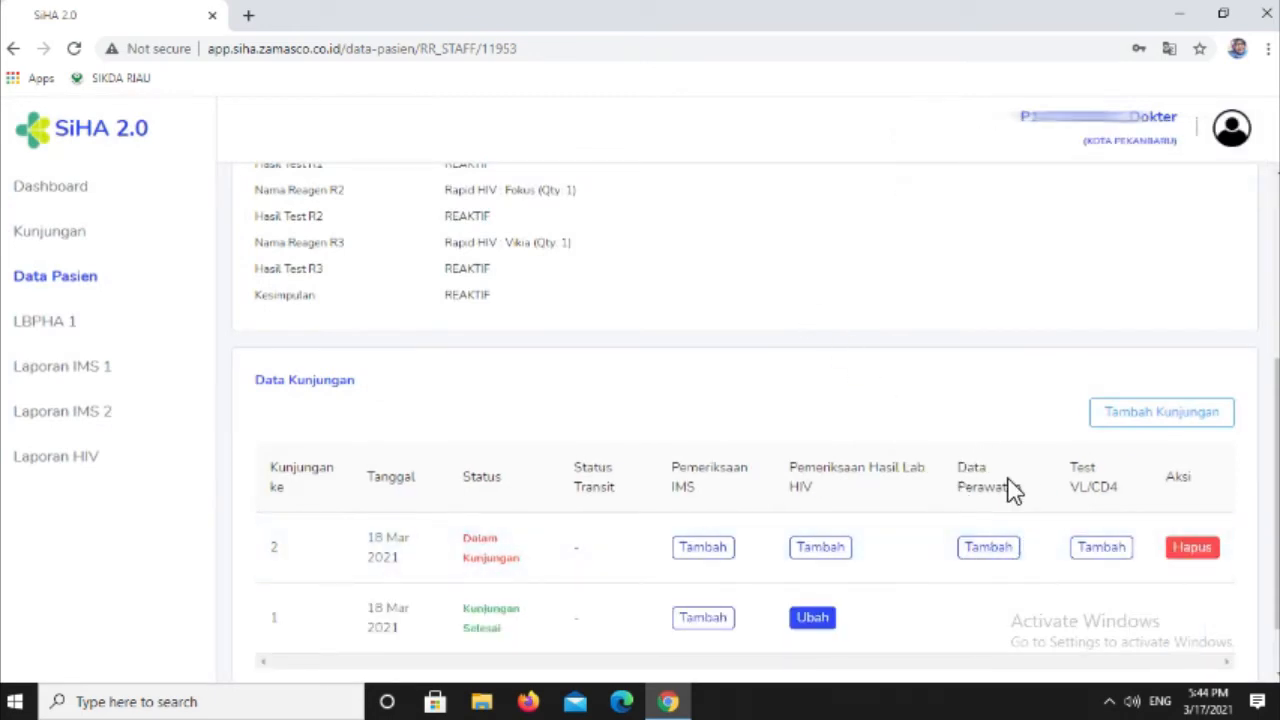
left_click(983, 555)
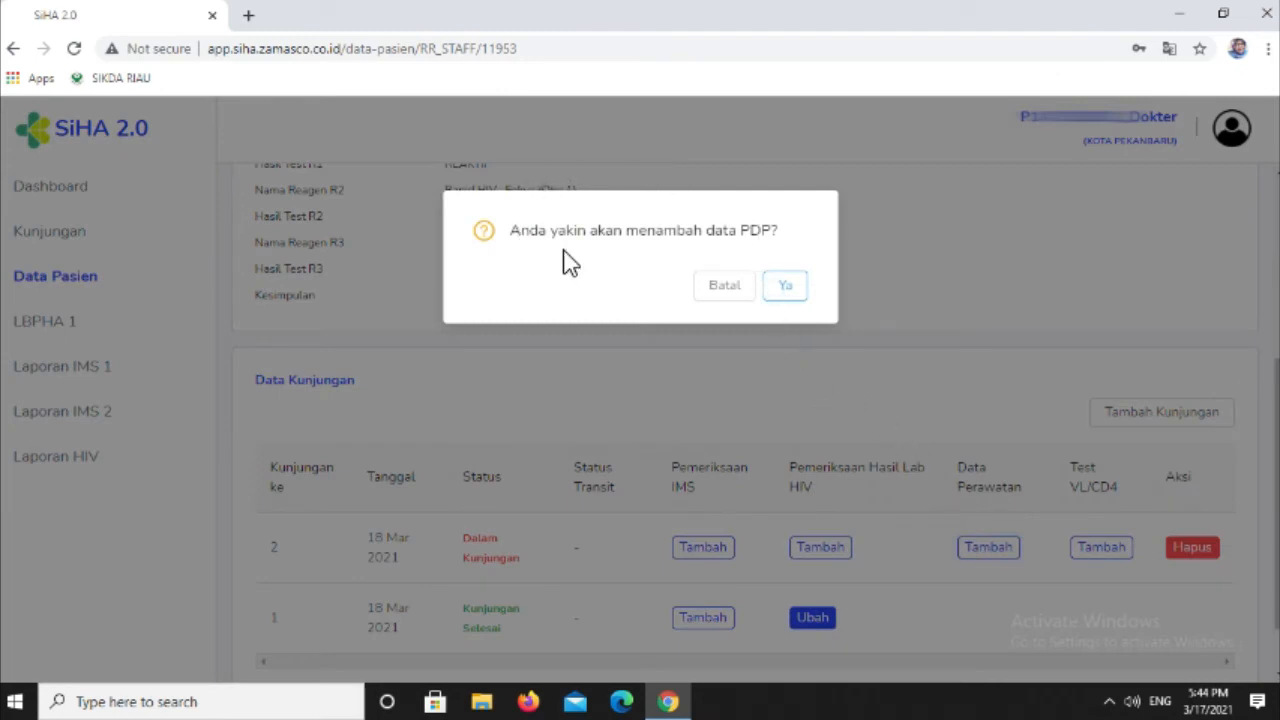
left_click(790, 284)
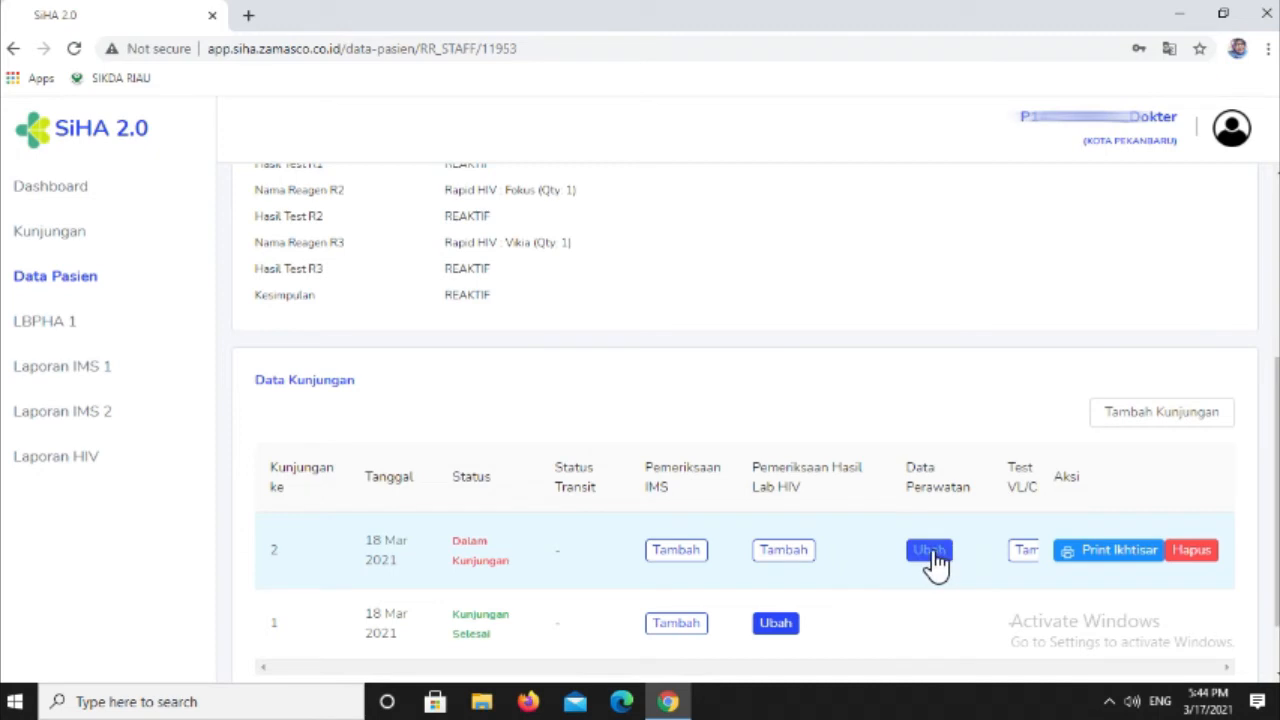
- Open the second visit's PDP data for editing and set Tanggal Mulai ART to 2021-03-18
left_click(929, 550)
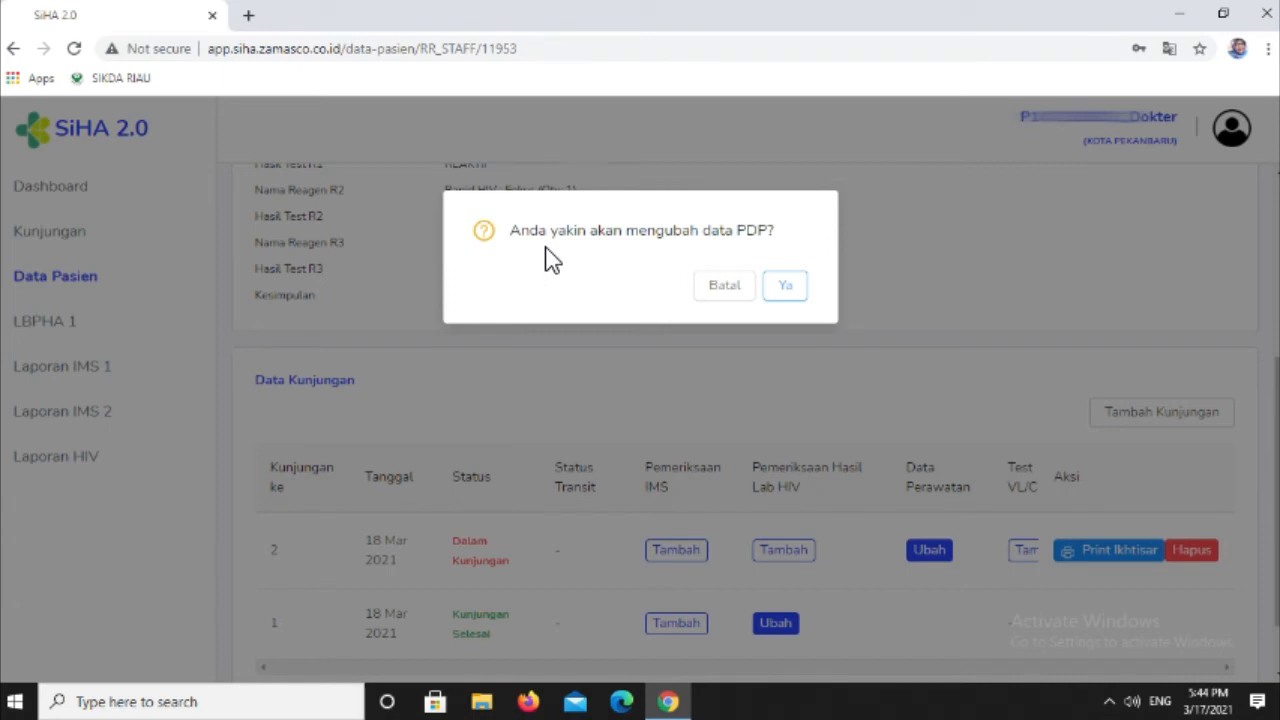
left_click(785, 287)
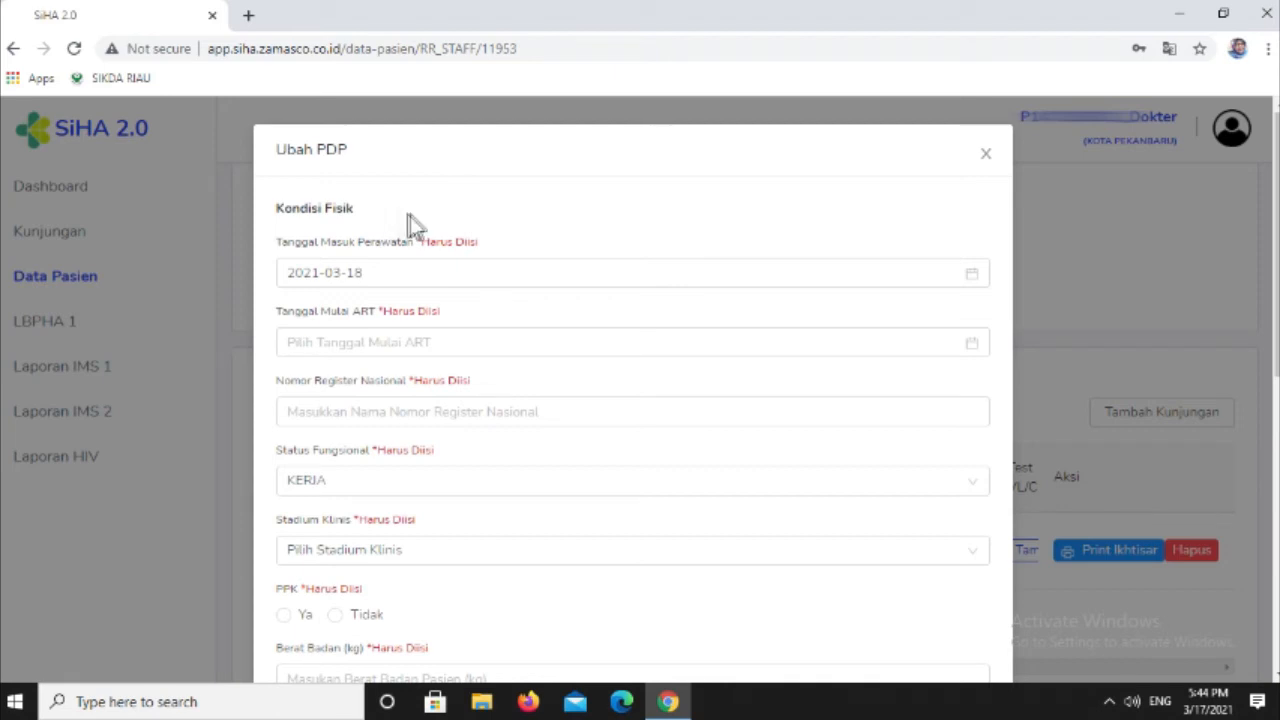
left_click(483, 273)
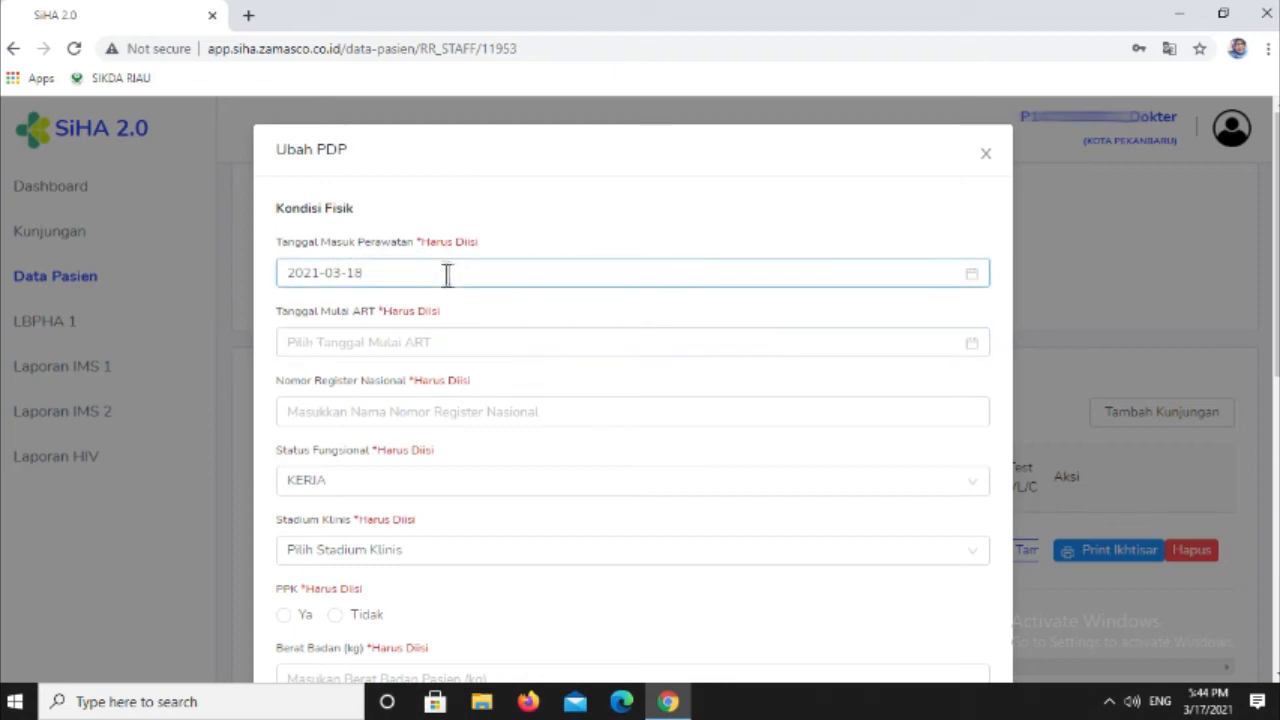
left_click(412, 345)
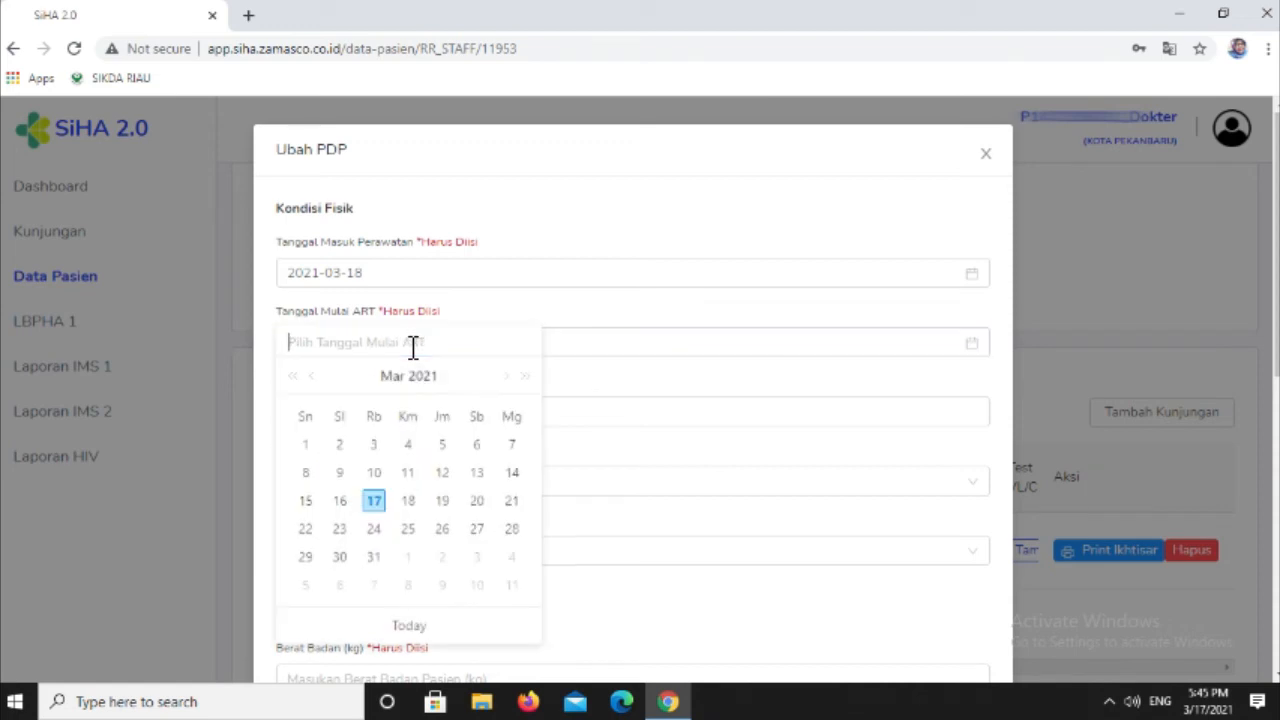
left_click(397, 504)
- Enter the patient's national register number in Nomor Register Nasional
left_click(397, 415)
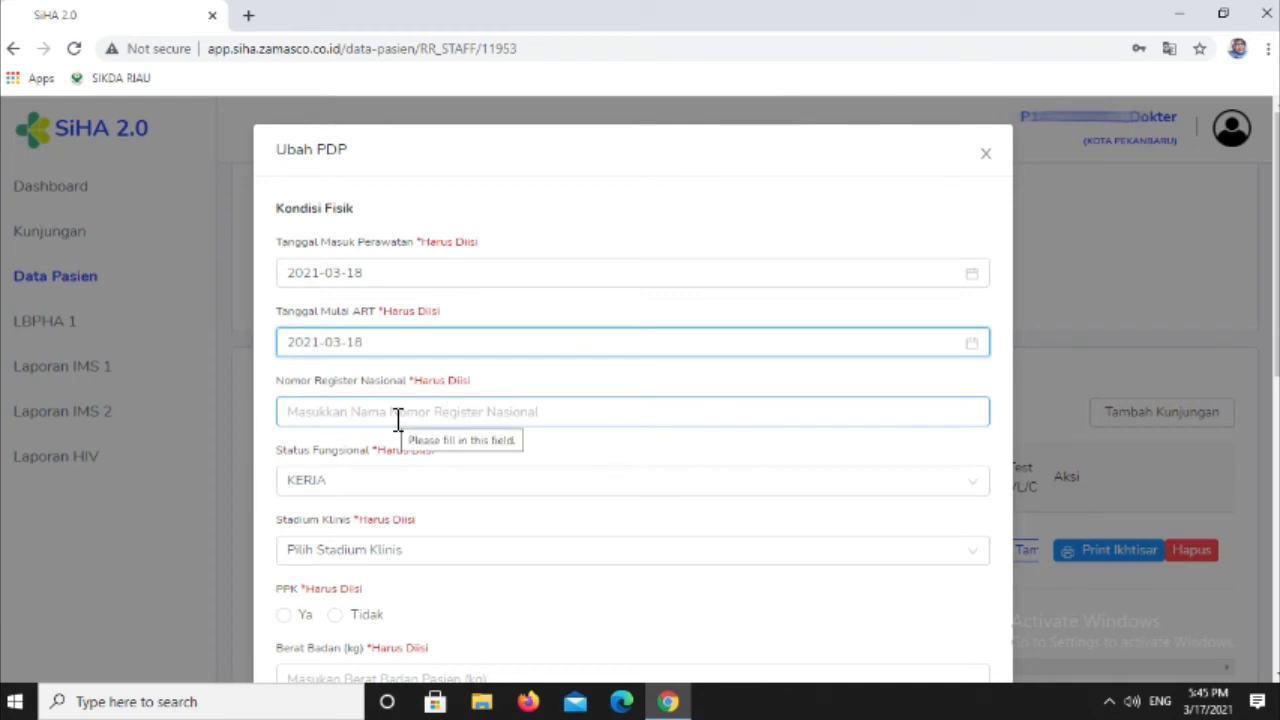
left_click(319, 415)
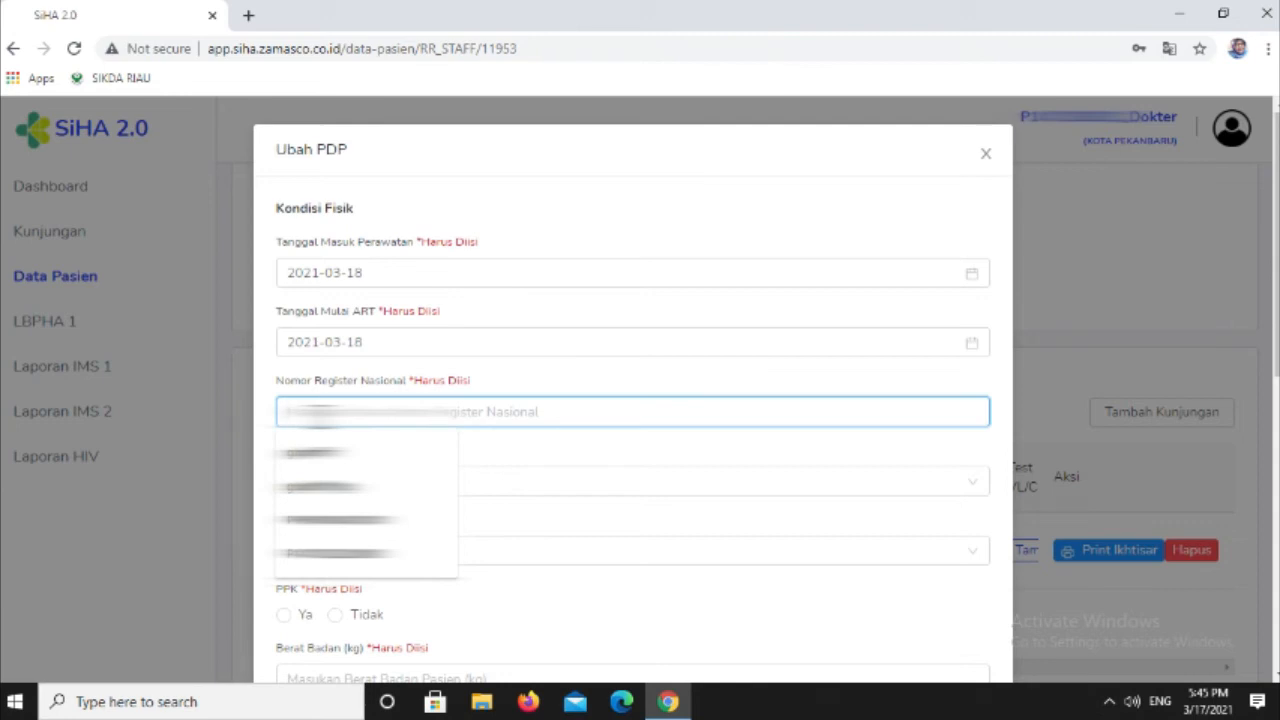
type("1")
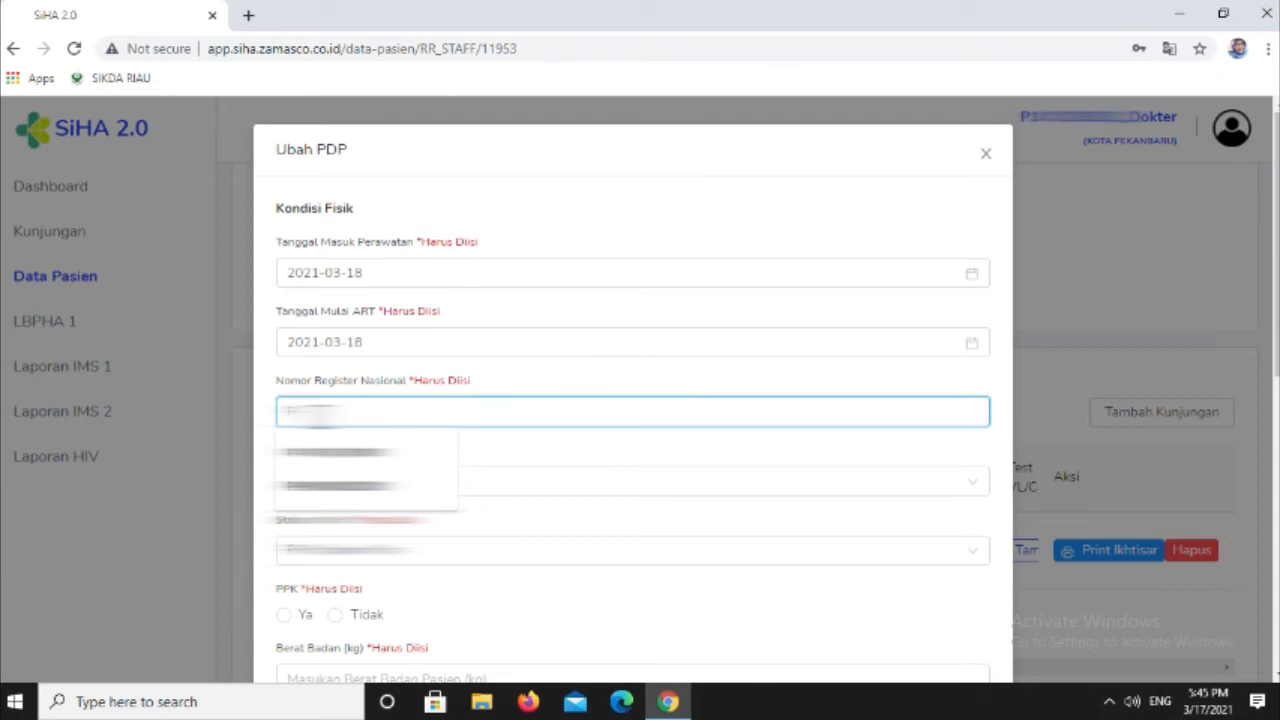
type("1")
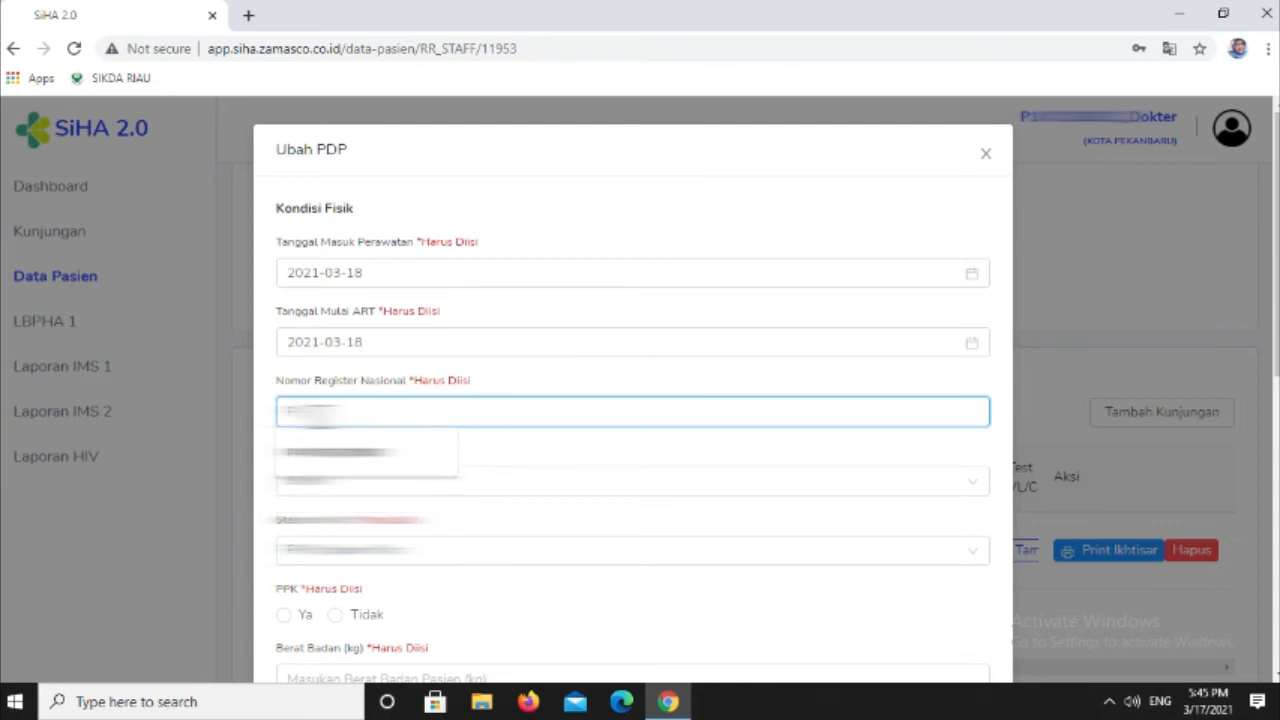
type("1111")
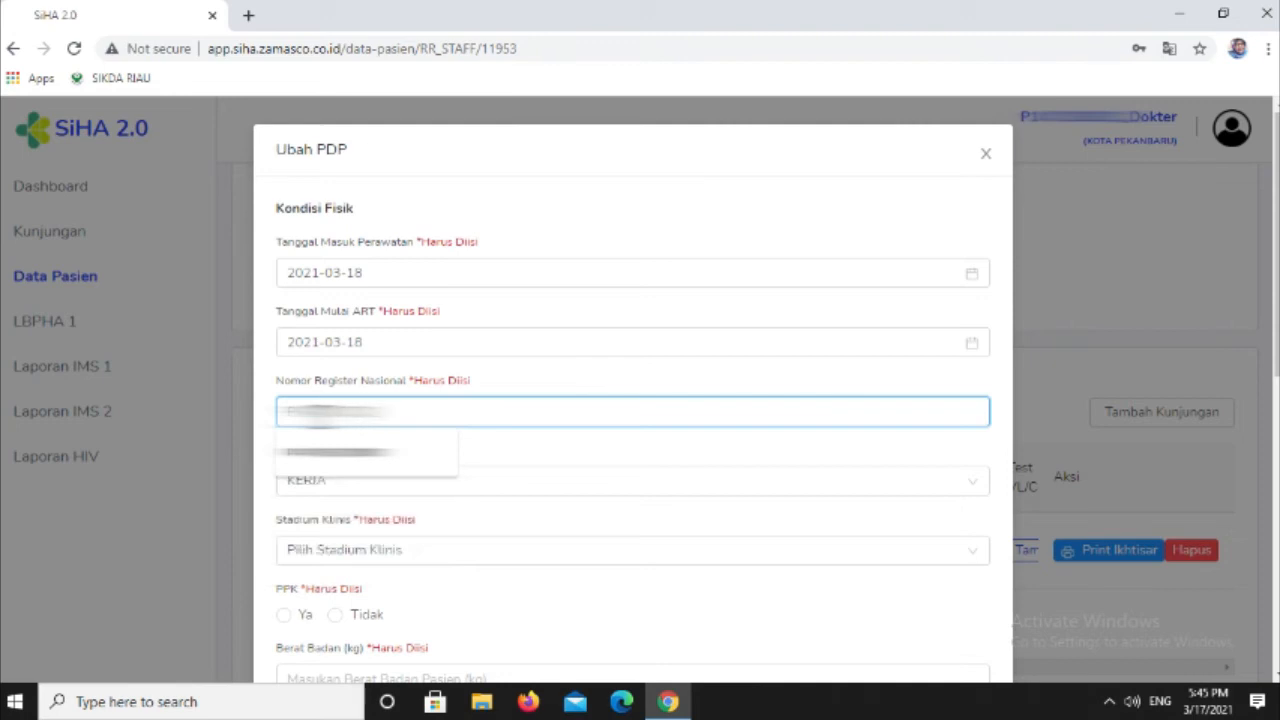
type("112345")
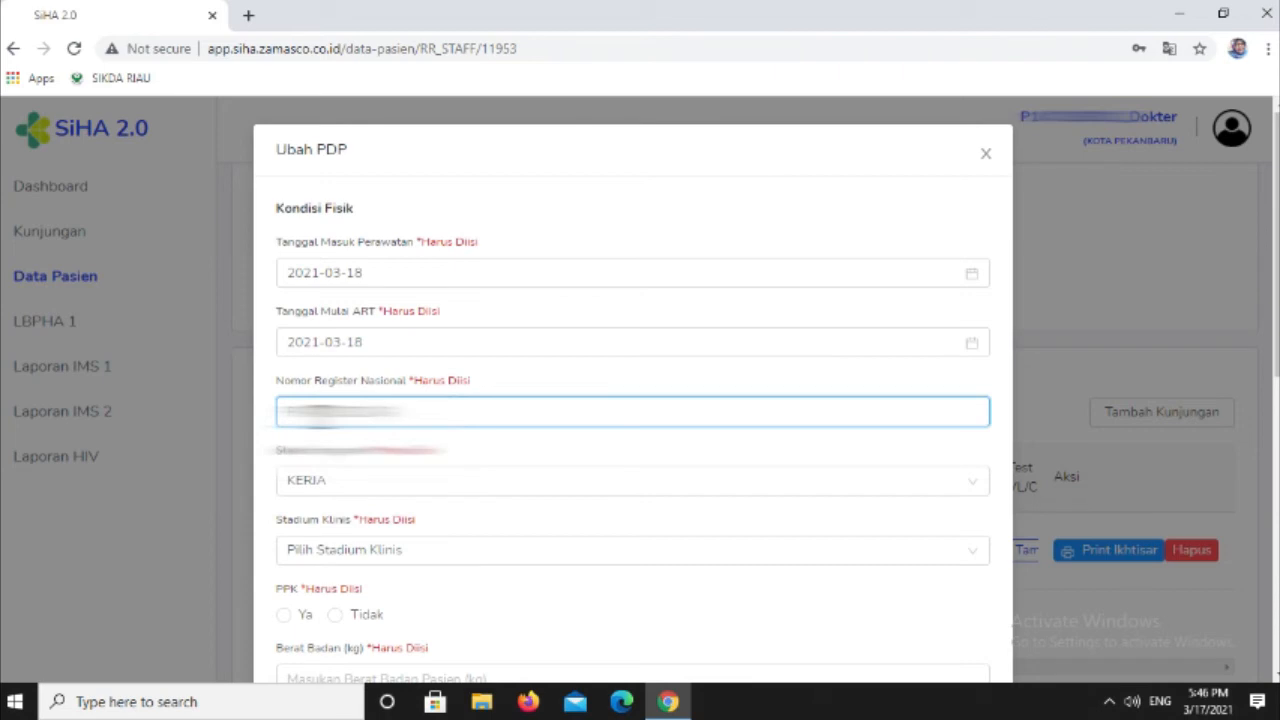
key("BackSpace")
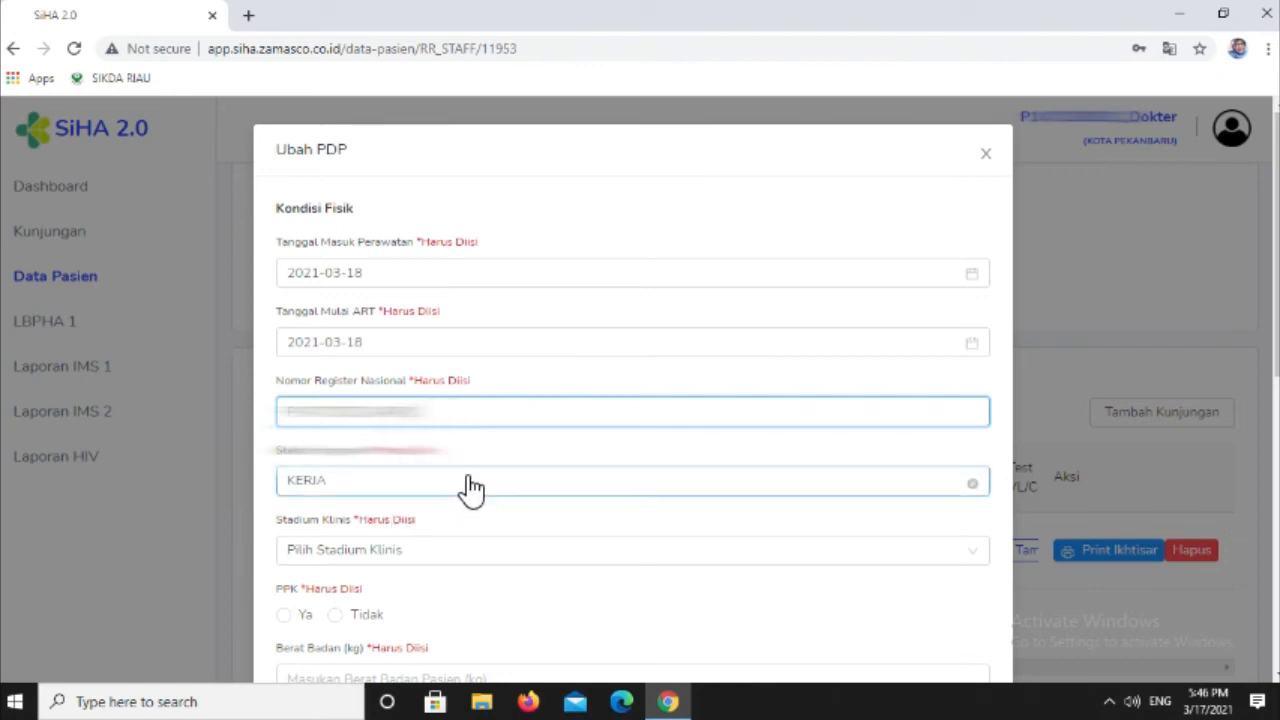
- Set Status Fungsional to KERJA and Stadium Klinis to STADIUM 1 in the Kondisi Fisik section
left_click(380, 490)
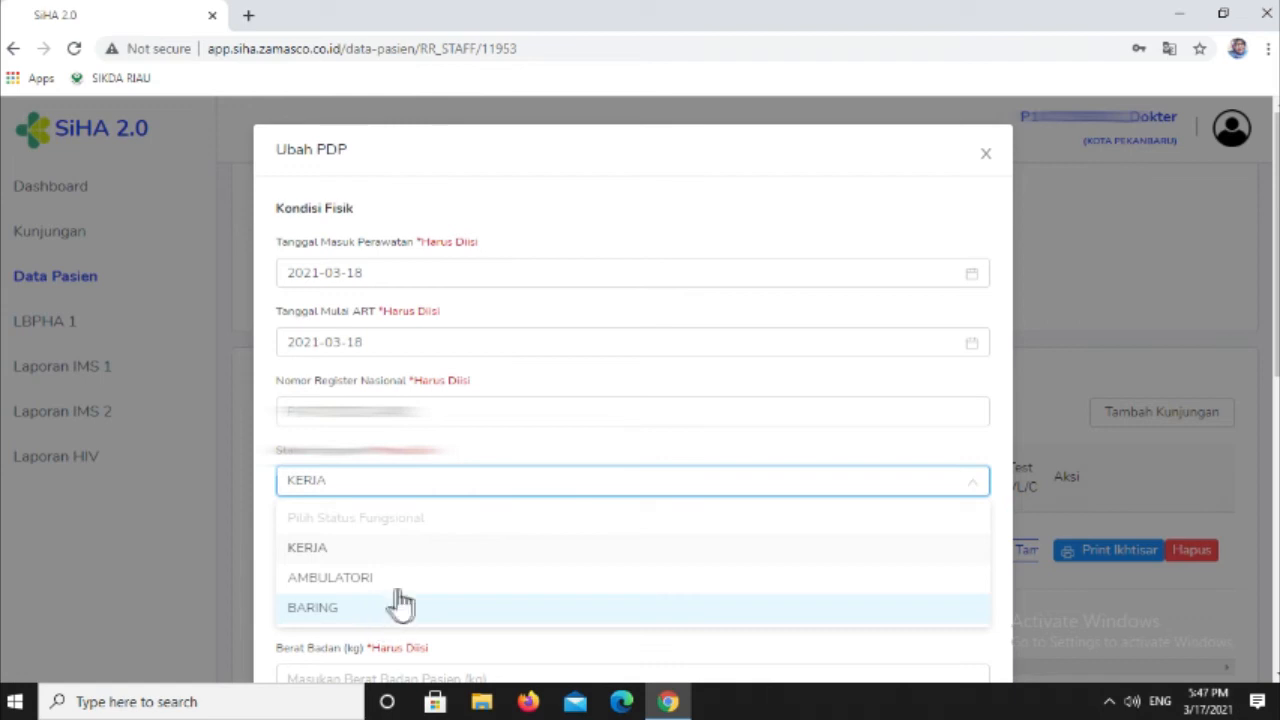
left_click(338, 549)
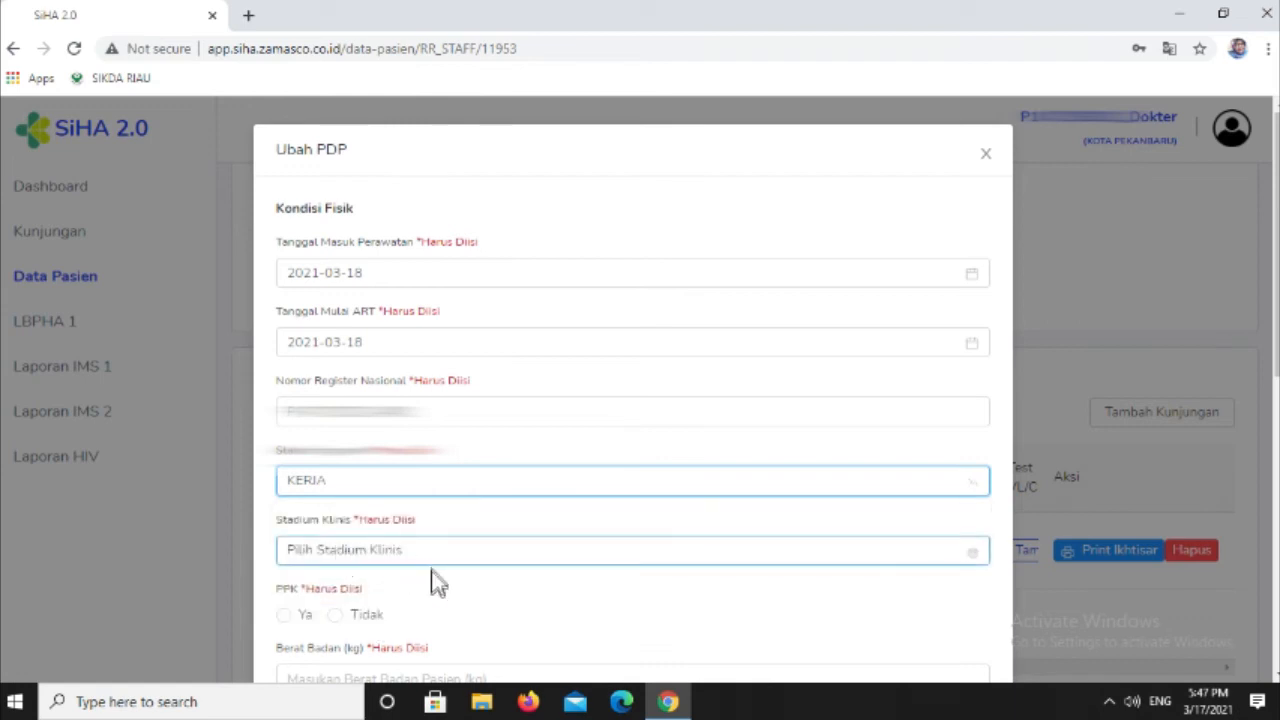
scroll(478, 542, "down", 1)
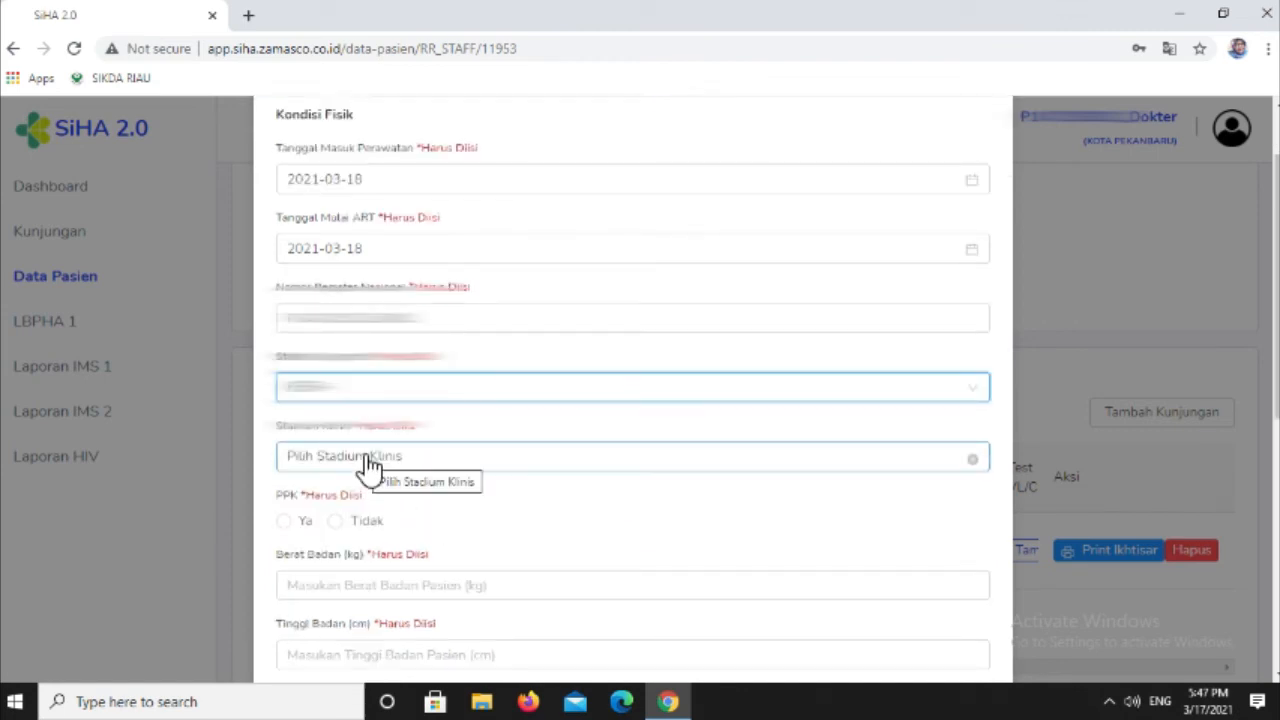
left_click(425, 472)
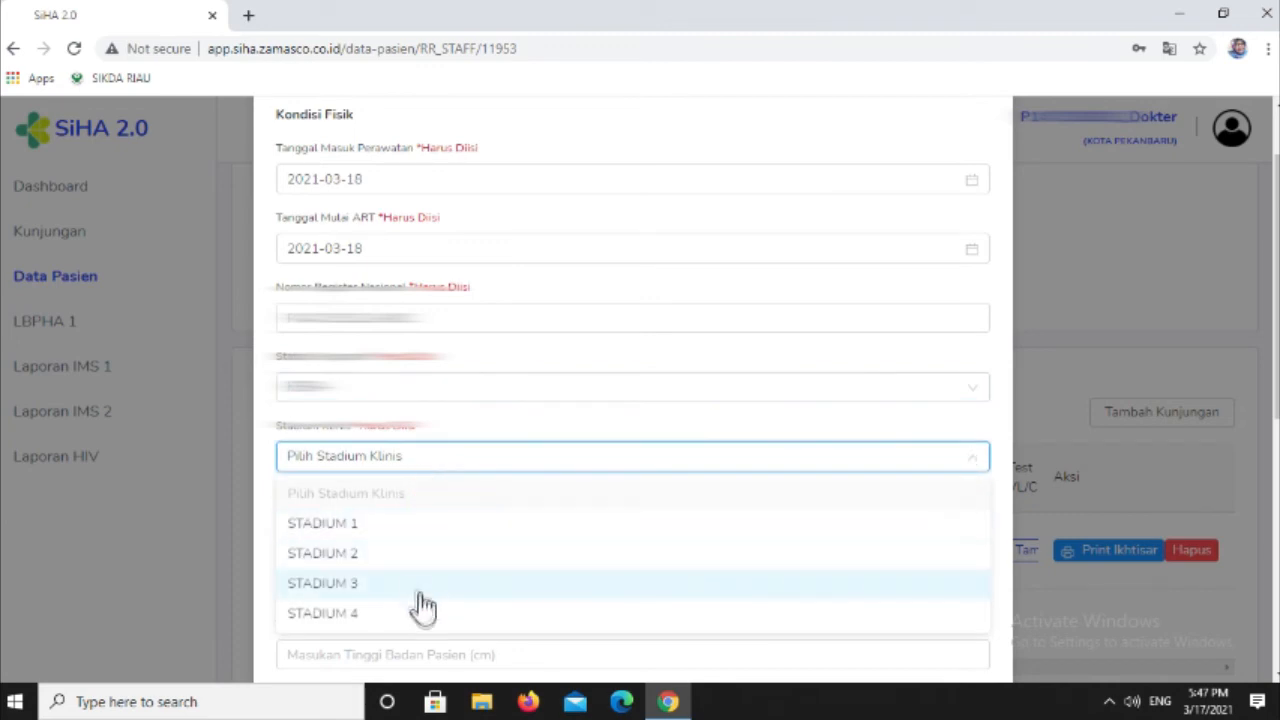
left_click(414, 529)
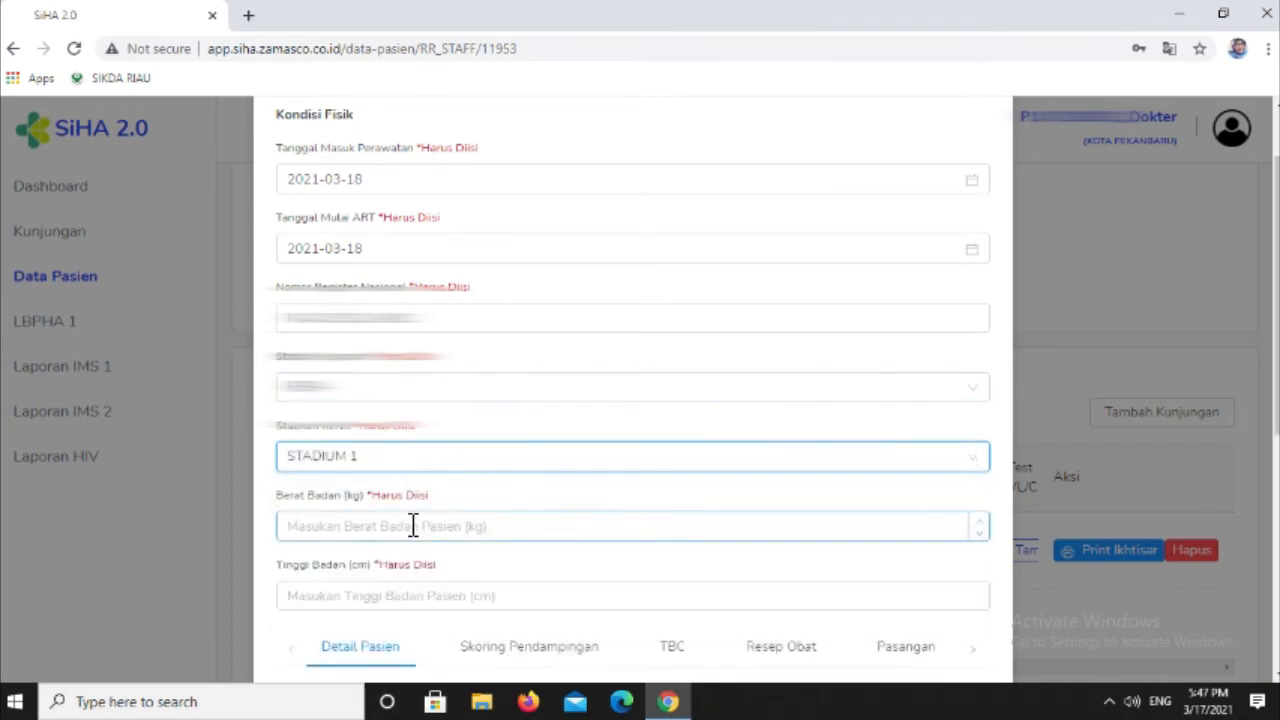
- Enter the patient's Berat Badan as 56 kg and Tinggi Badan as 165 cm
left_click(332, 530)
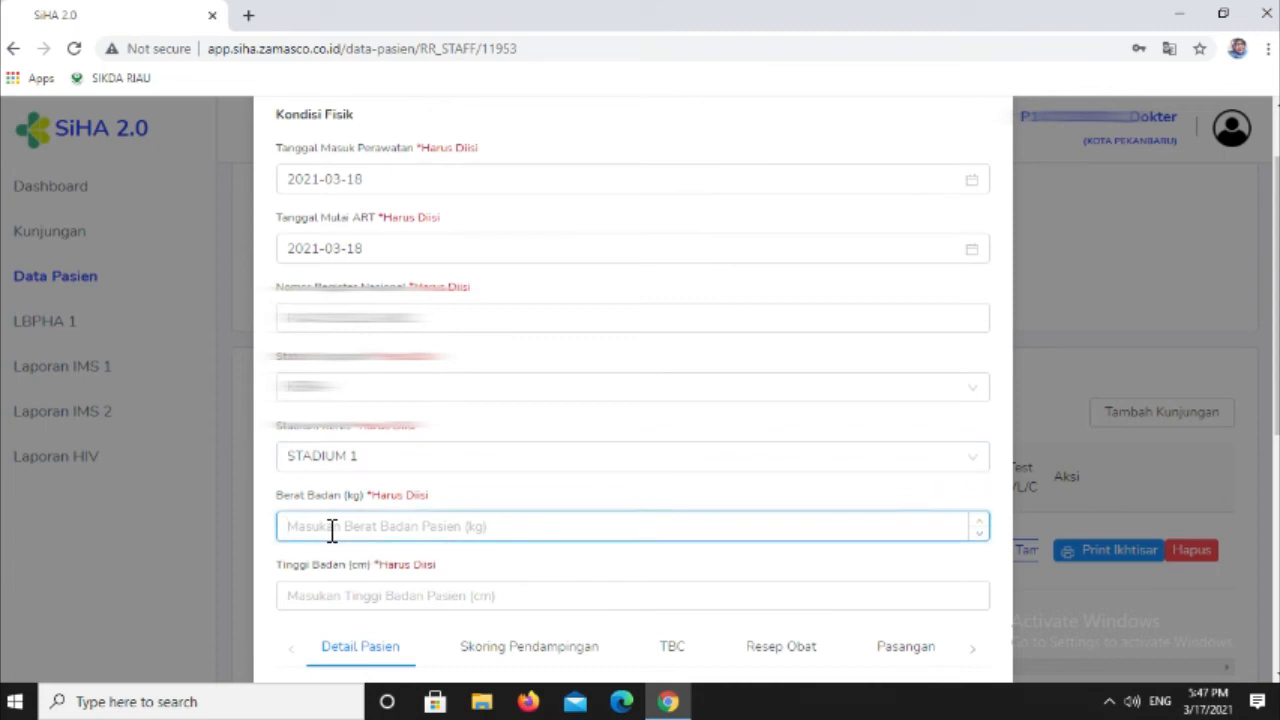
type("56")
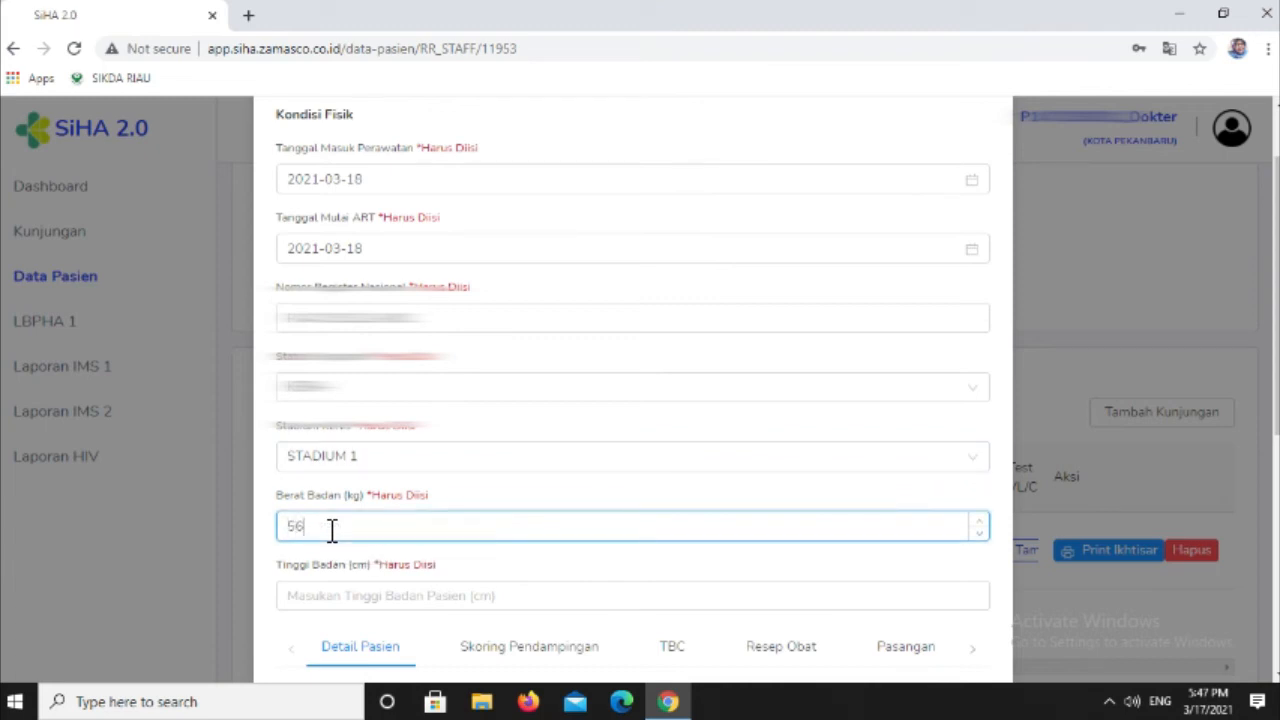
left_click(332, 597)
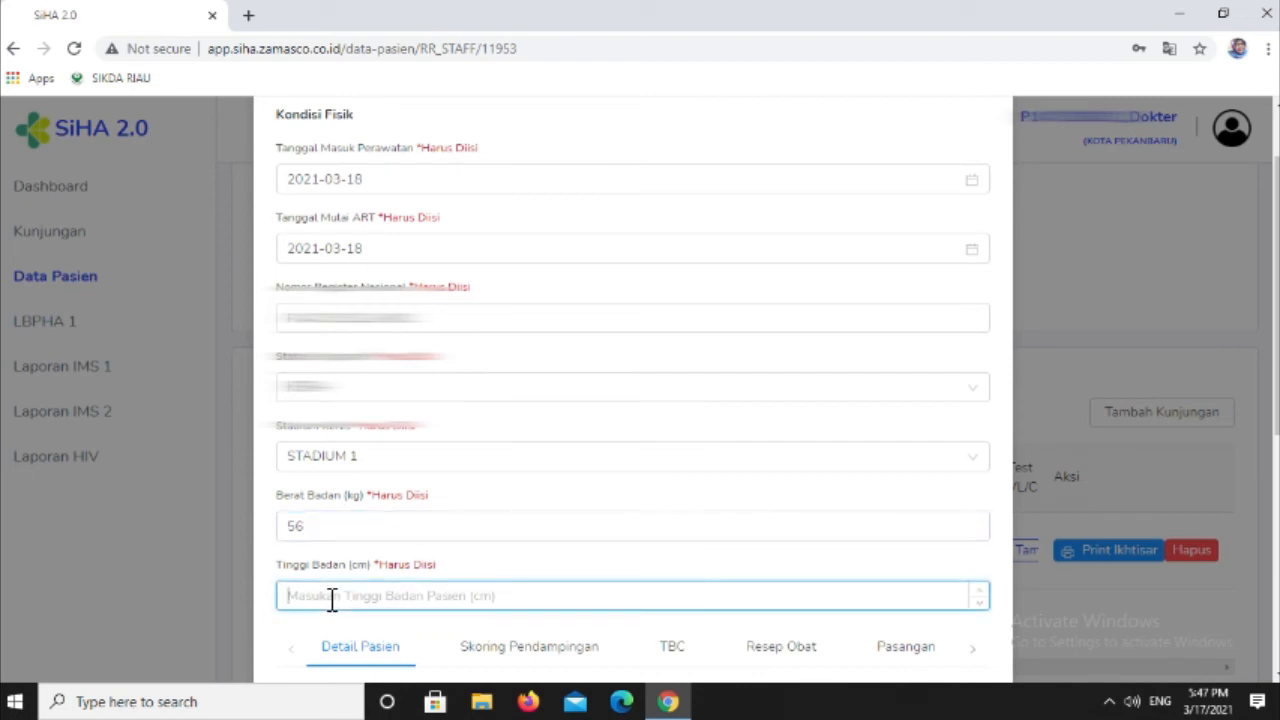
type("16")
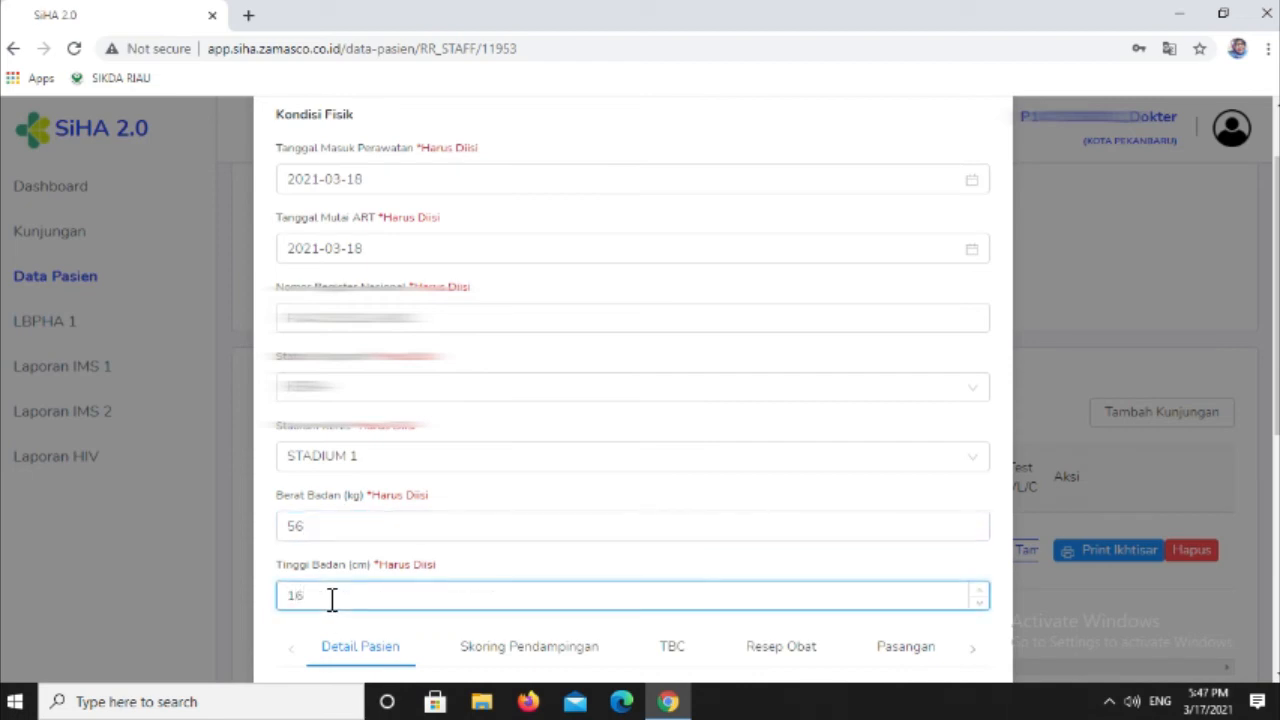
type("5")
- Set Tanggal Konfirmasi Test HIV Positif to 2021-03-17 in the patient details
scroll(332, 597, "down", 4)
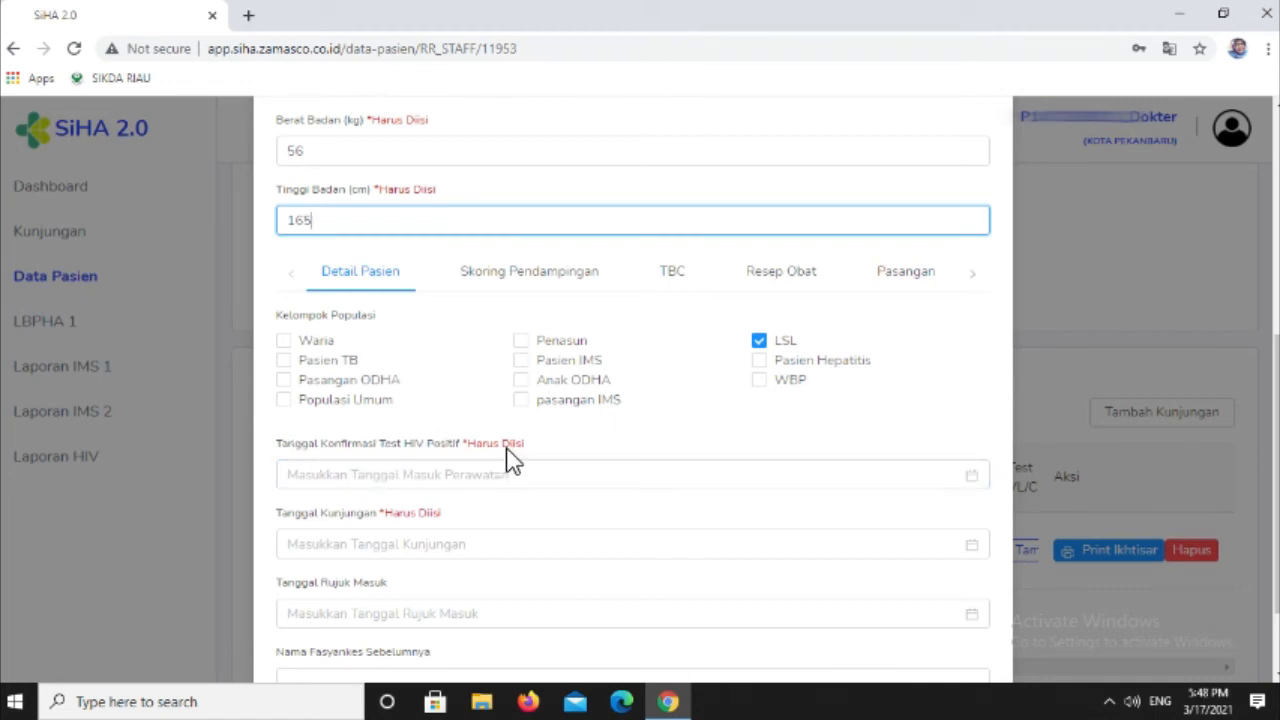
left_click(412, 483)
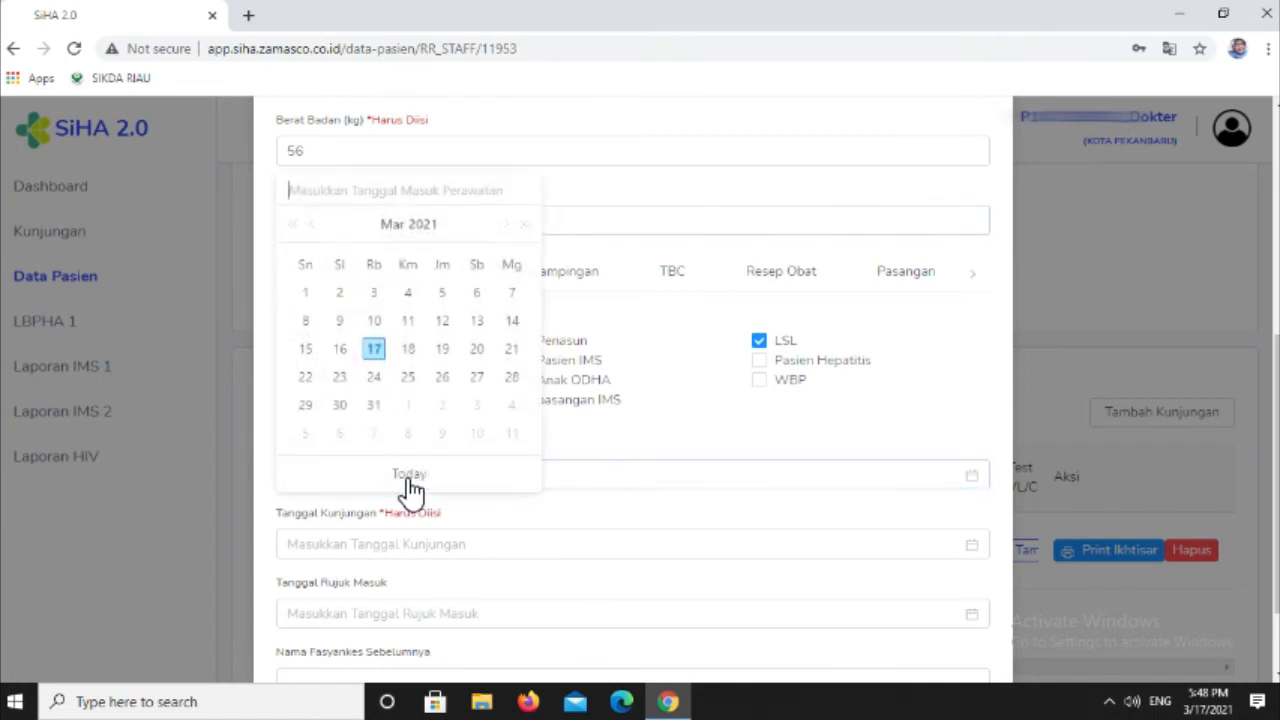
left_click(390, 358)
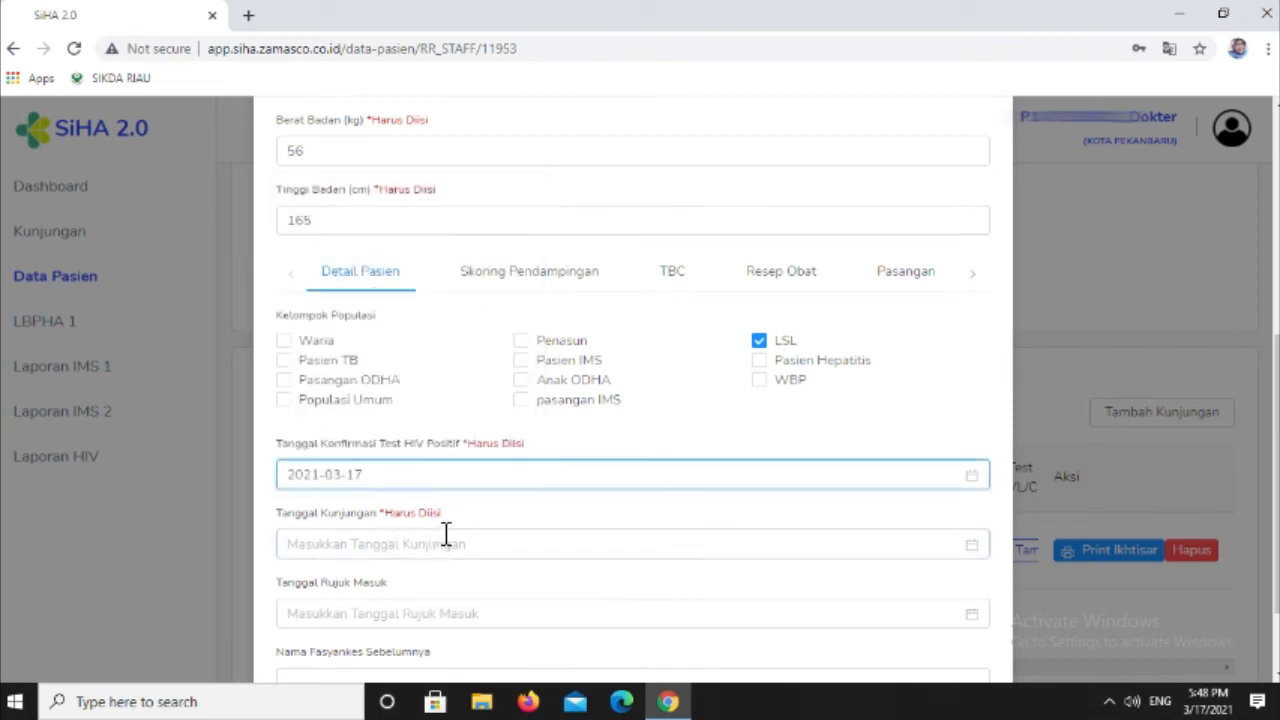
- Set both Tanggal Kunjungan and Tanggal Konfirmasi Test HIV Positif to 2021-03-18, and continue to Skoring Pendampingan
scroll(445, 540, "down", 2)
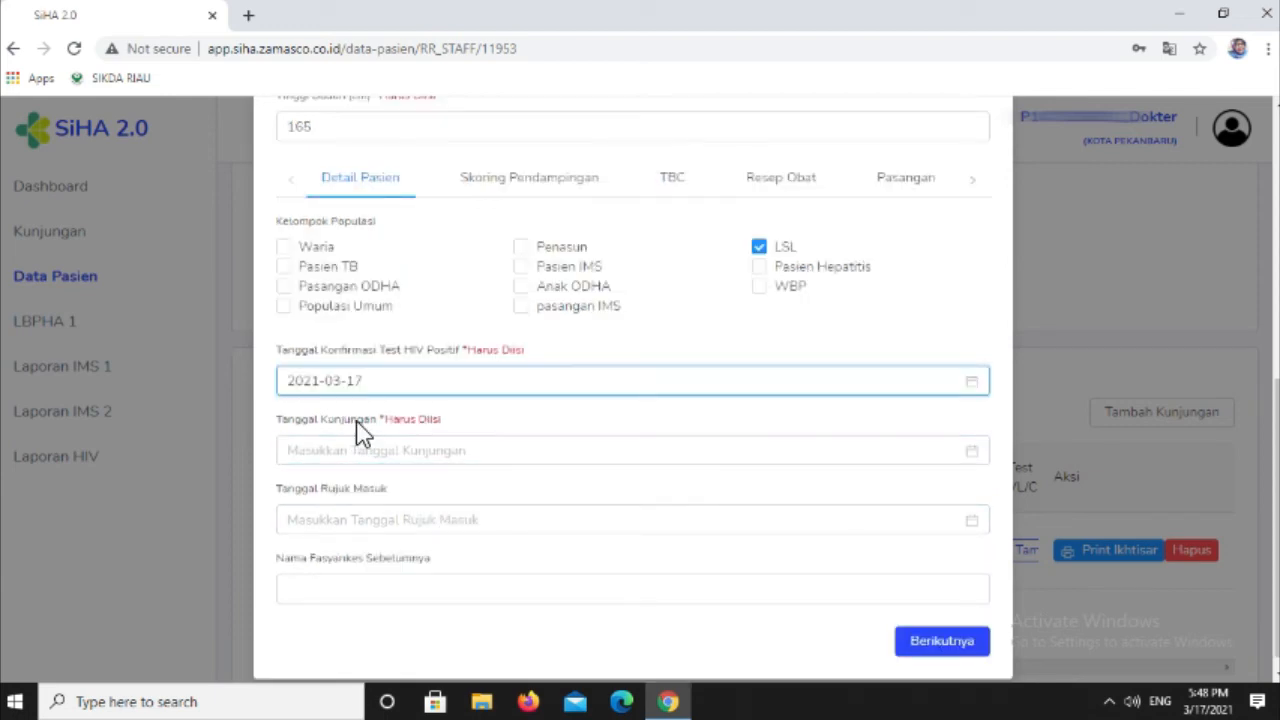
left_click(375, 449)
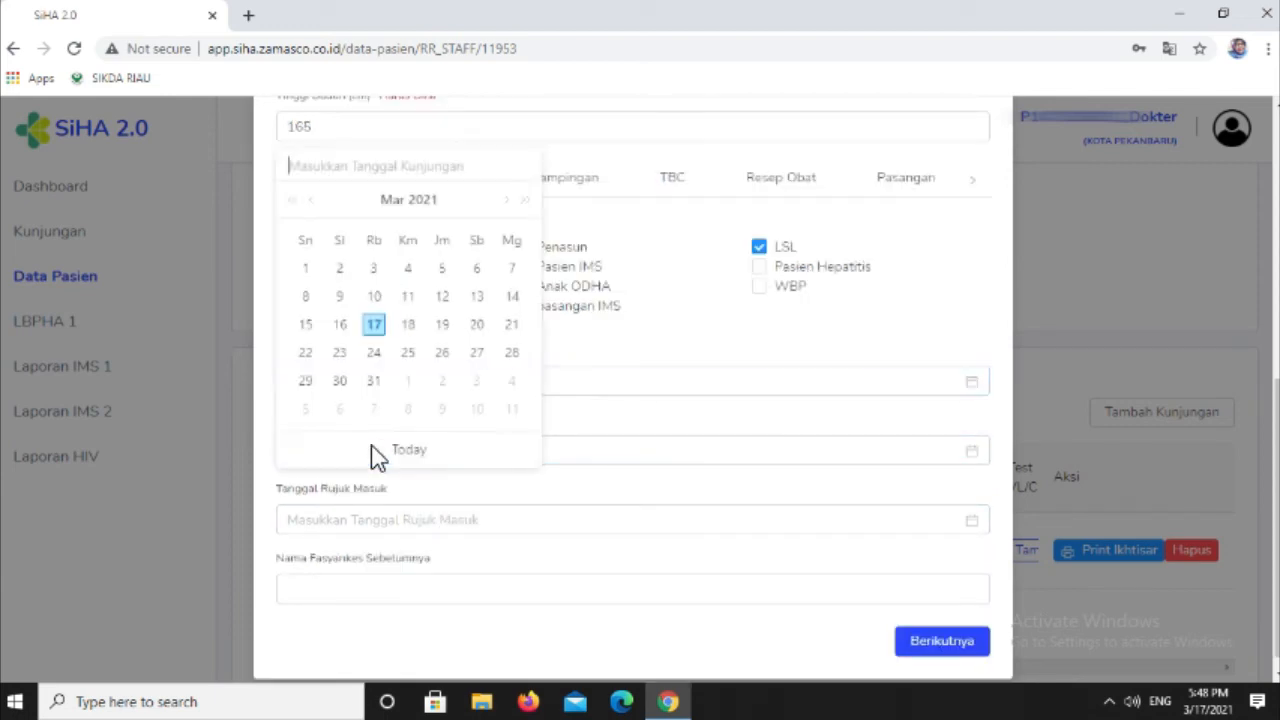
left_click(408, 327)
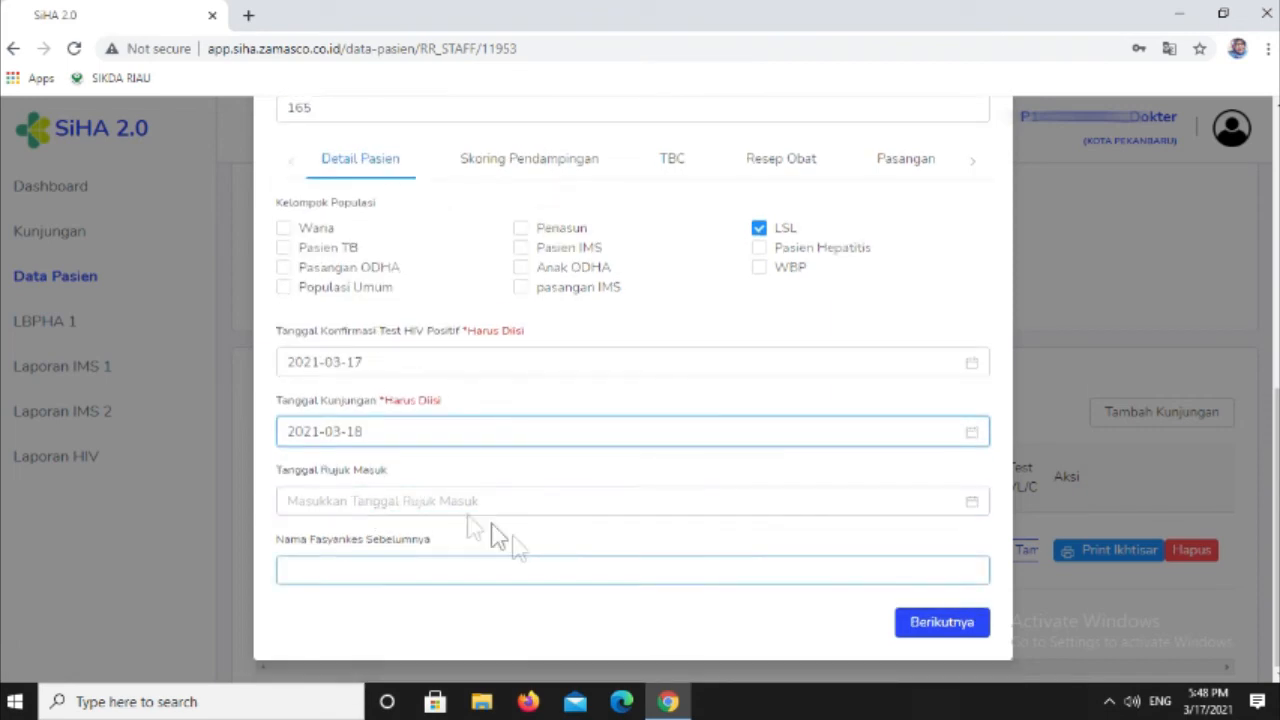
left_click(380, 371)
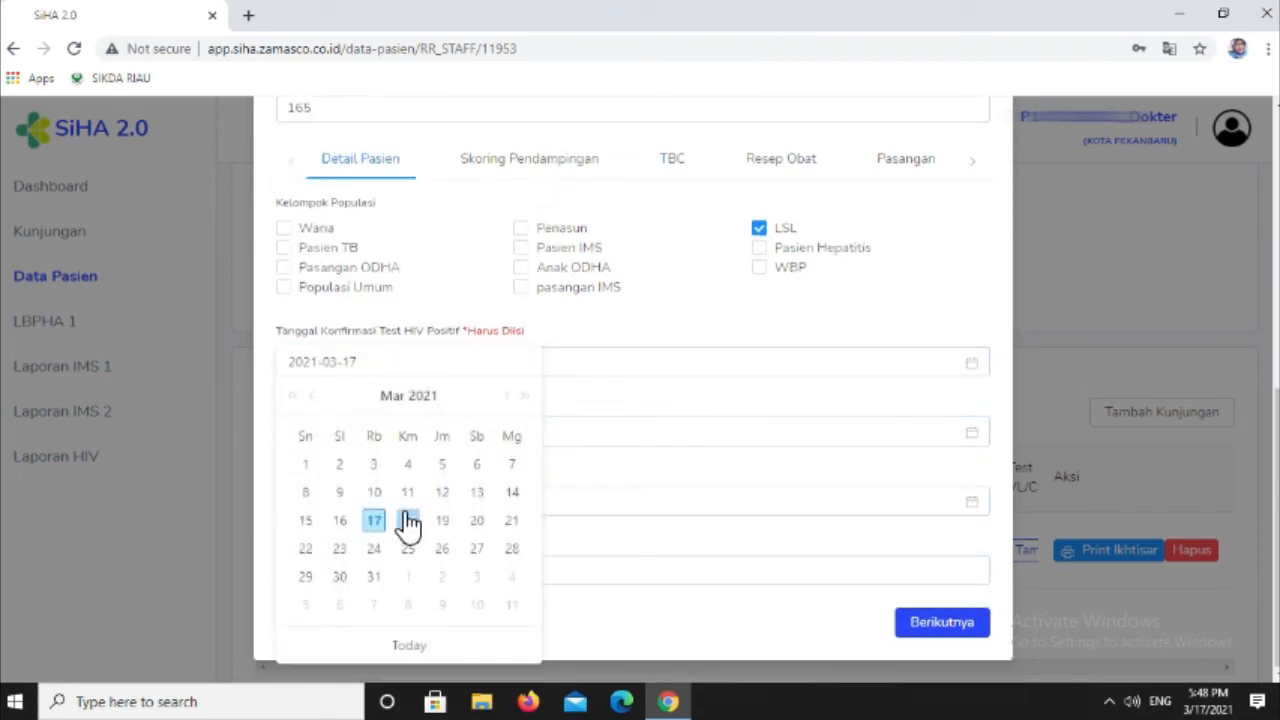
left_click(407, 522)
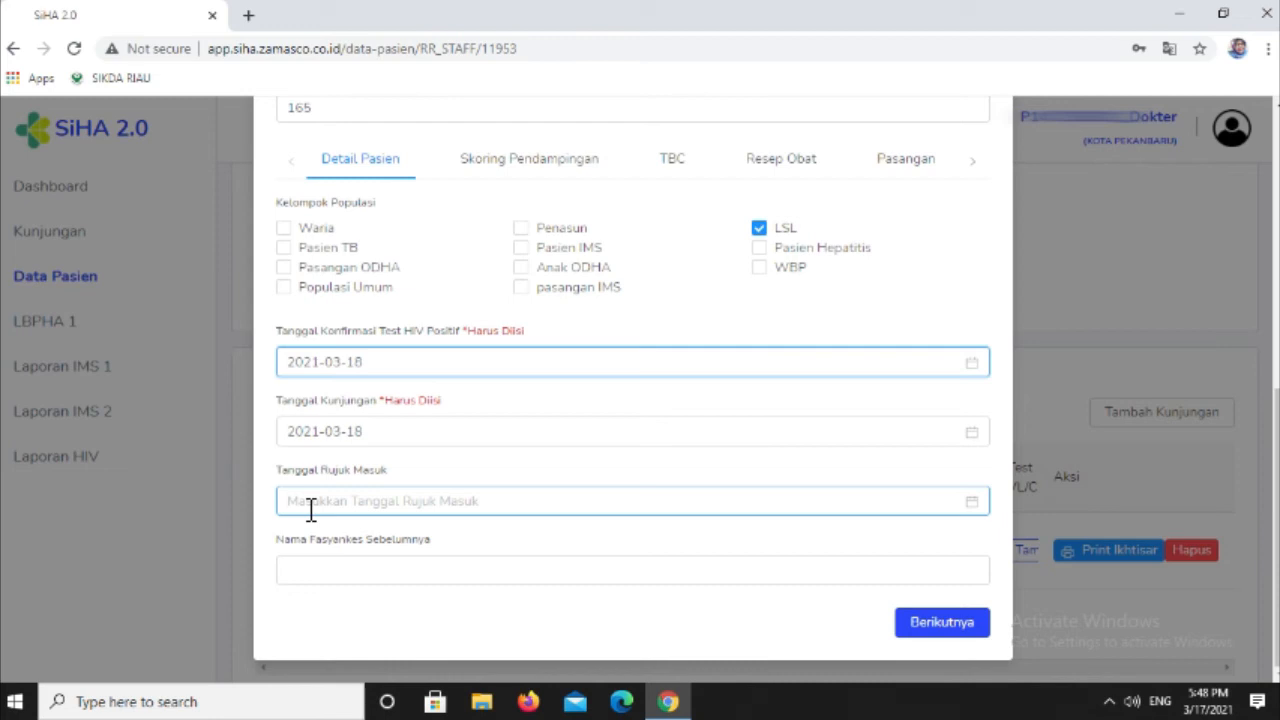
left_click(326, 576)
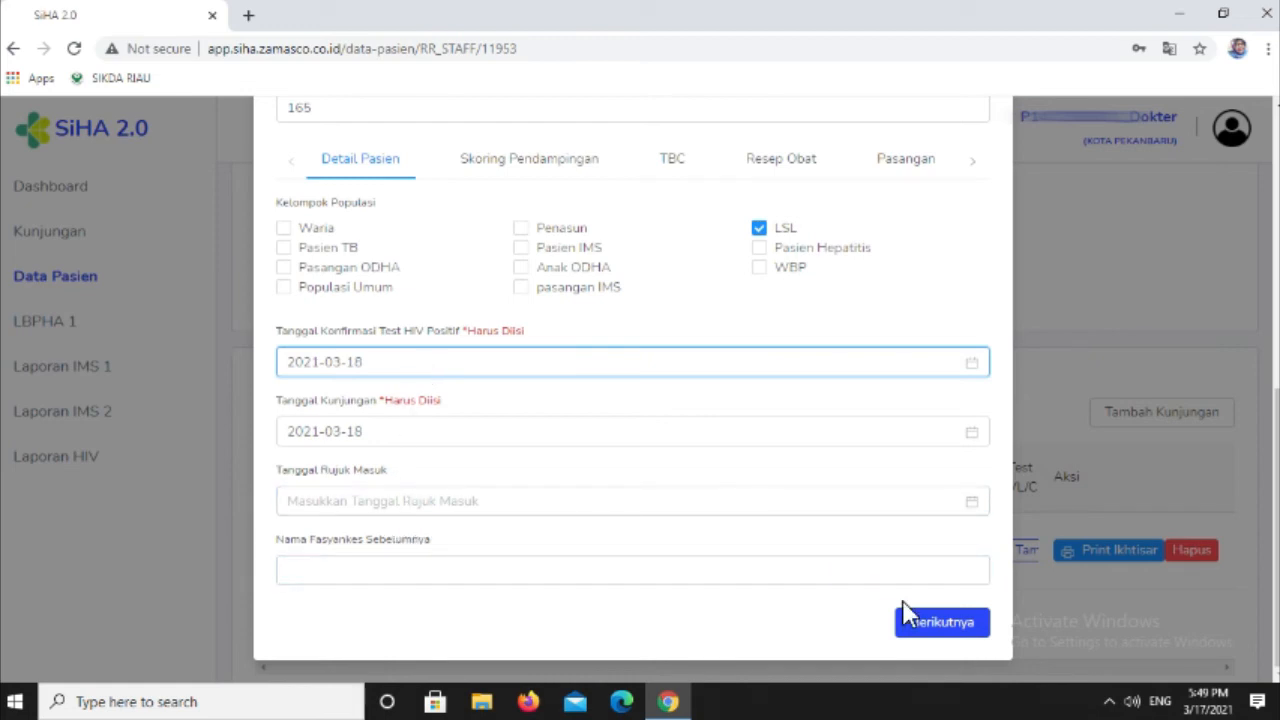
left_click(914, 626)
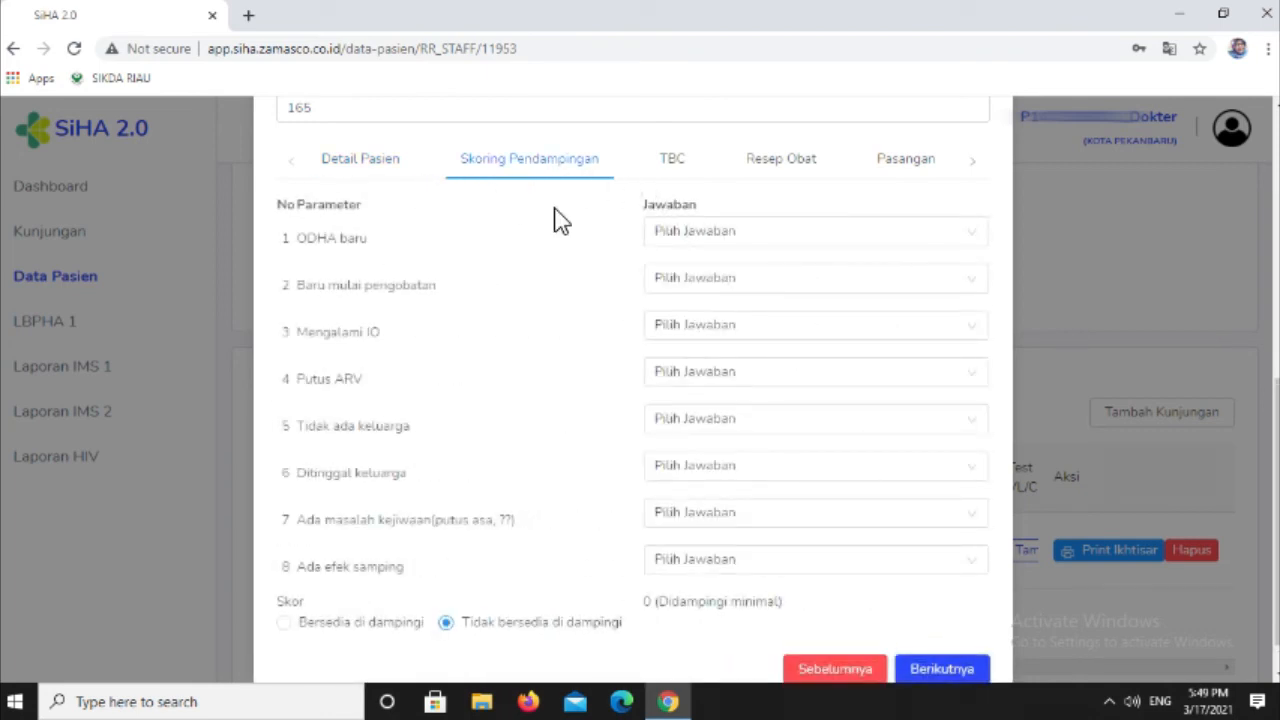
- Answer the Skoring Pendampingan: ODHA baru as Layanan mampu tes dan pengobatan, Baru mulai pengobatan as Keluhan ringan, and Mengalami IO as tanpa IO
left_click(697, 245)
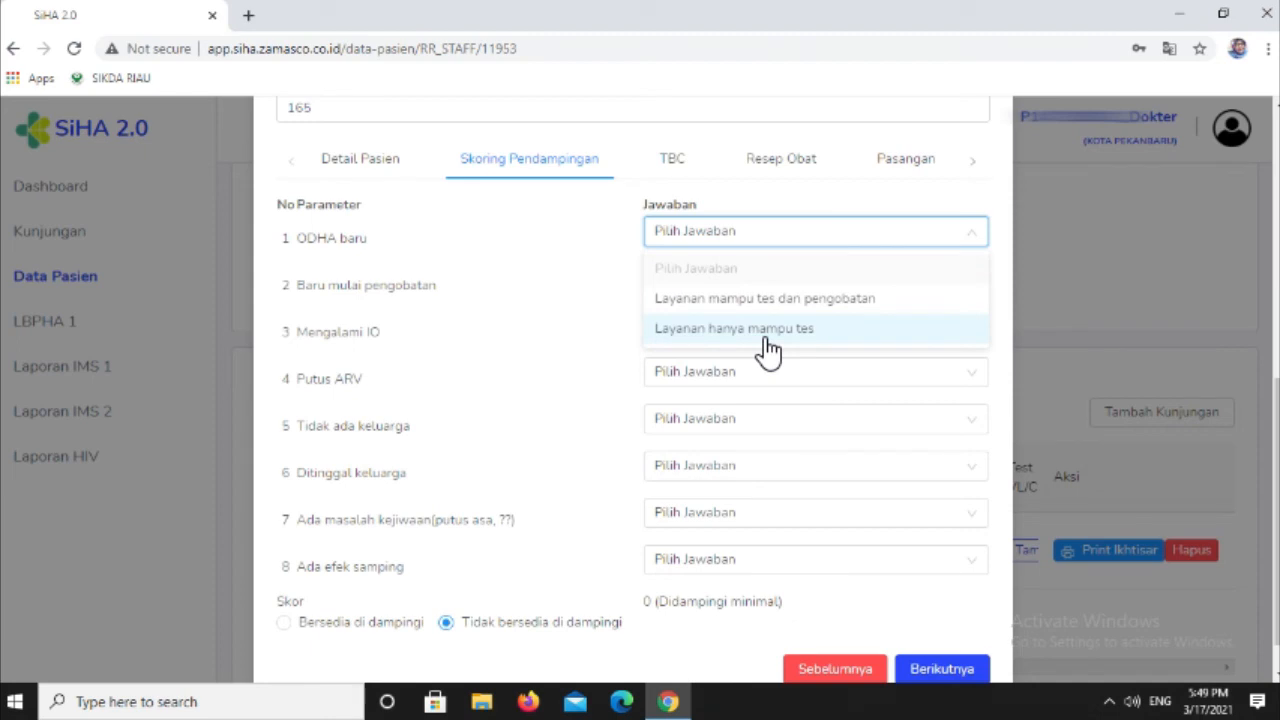
left_click(780, 299)
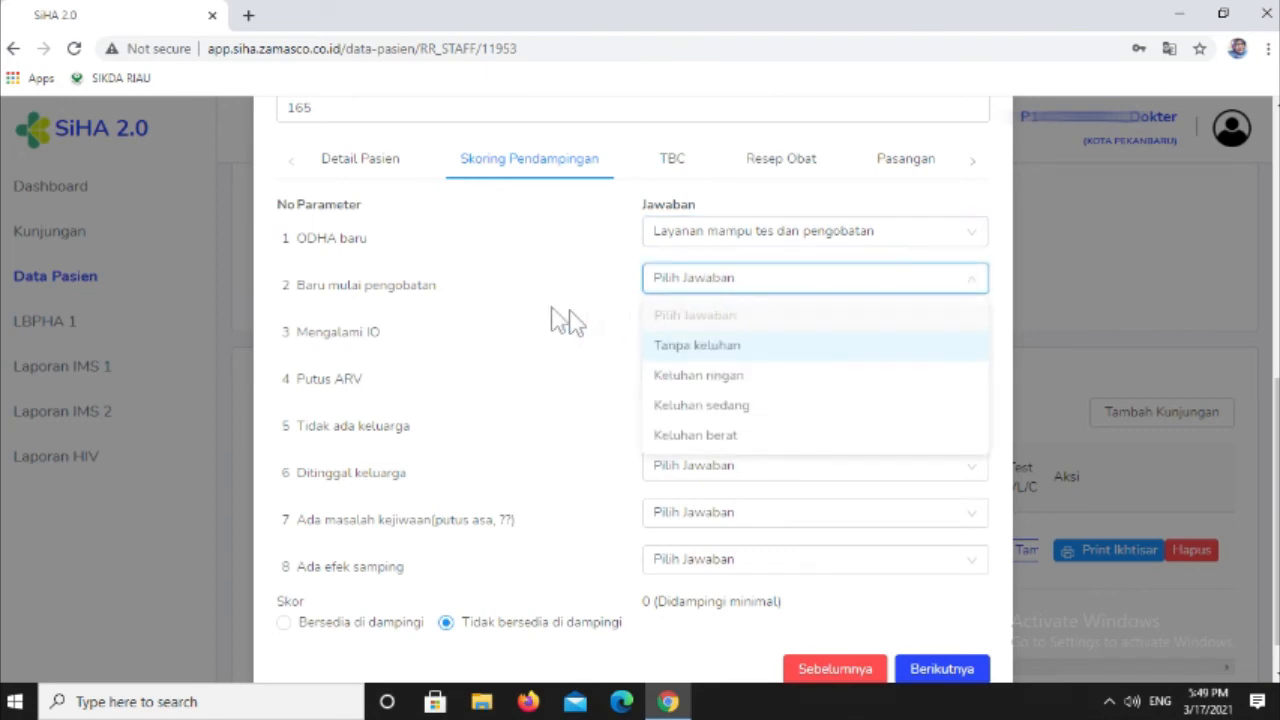
left_click(755, 378)
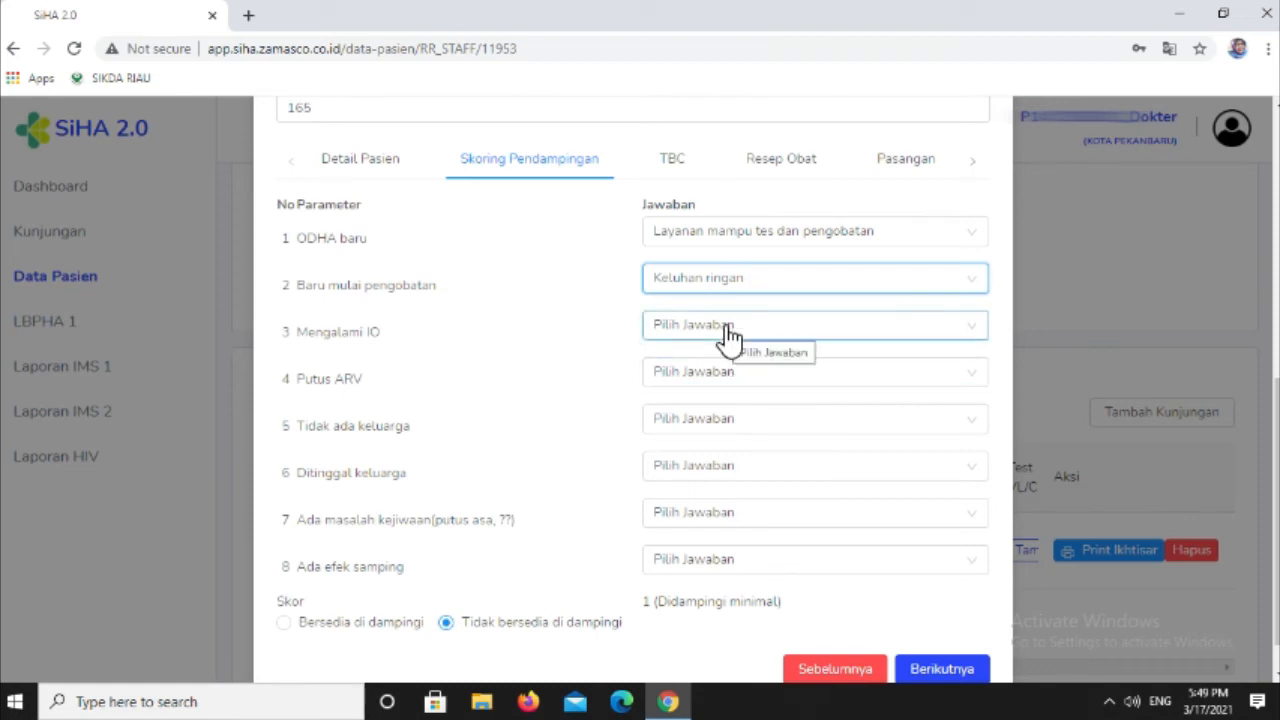
left_click(728, 336)
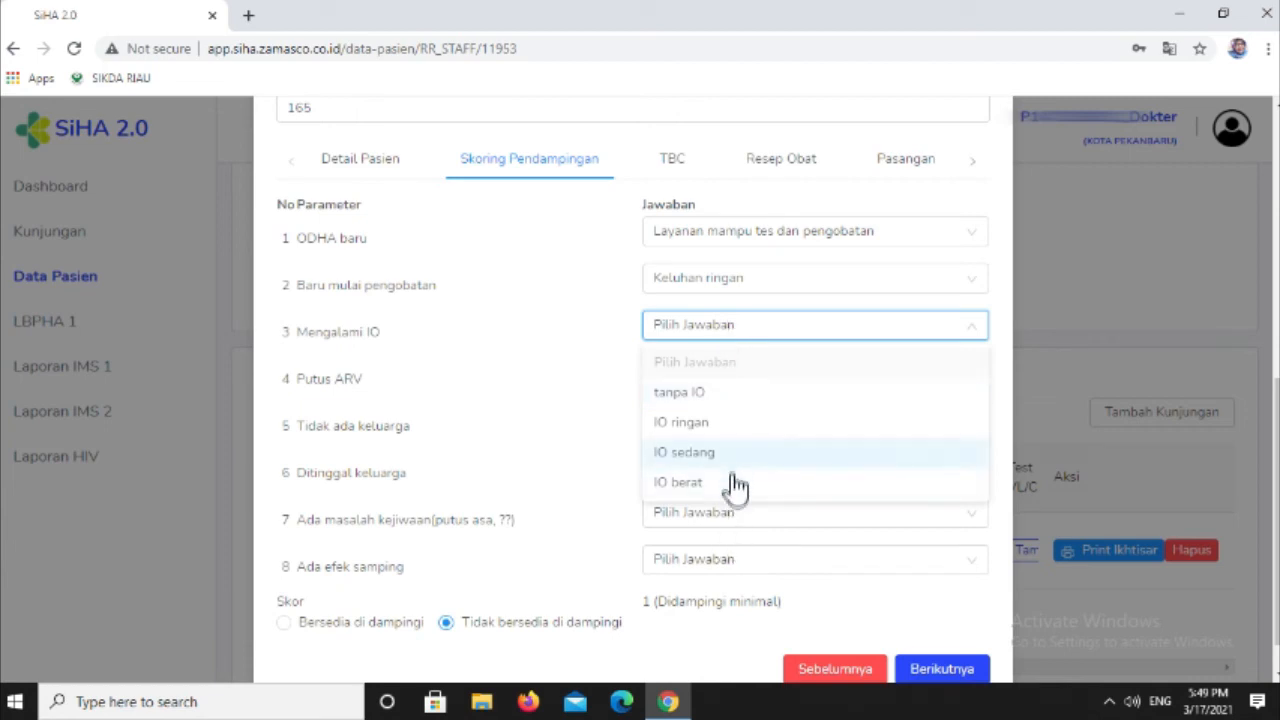
left_click(729, 400)
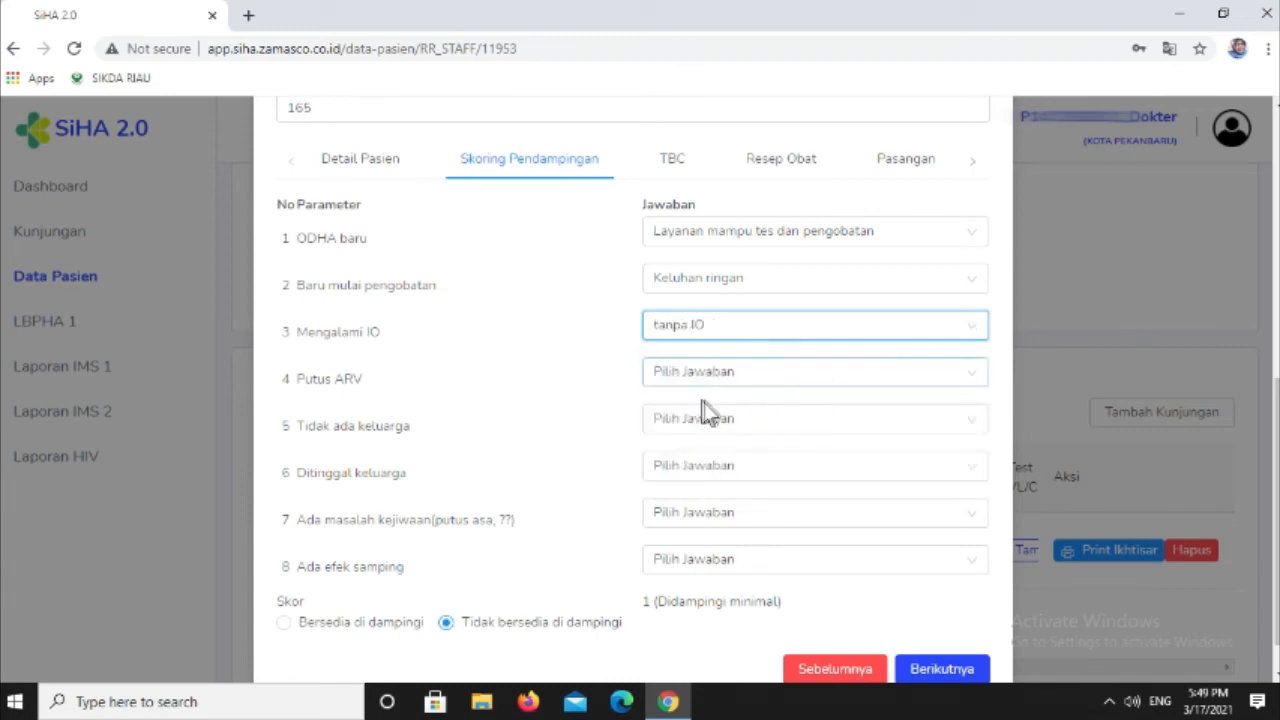
- Answer the Skoring Pendampingan: Putus ARV as Tidak, Tidak ada keluarga as Ada, and Ditinggal keluarga as Tidak
left_click(705, 390)
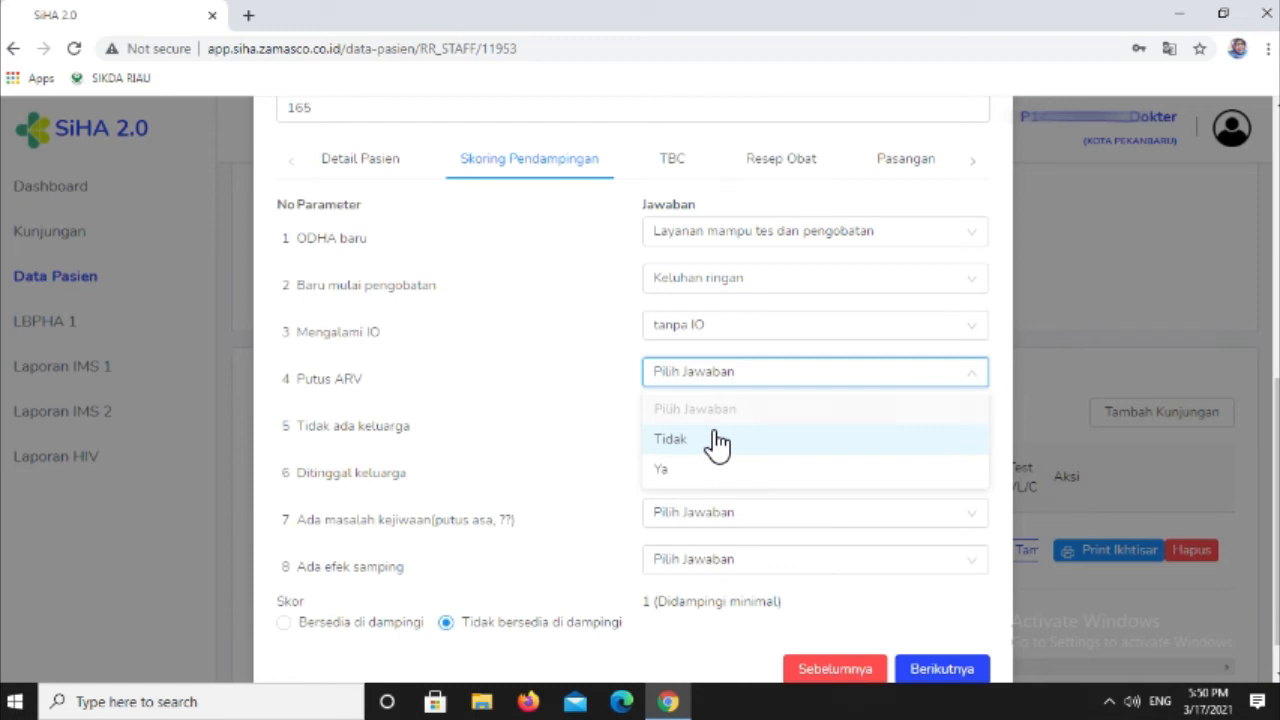
left_click(716, 441)
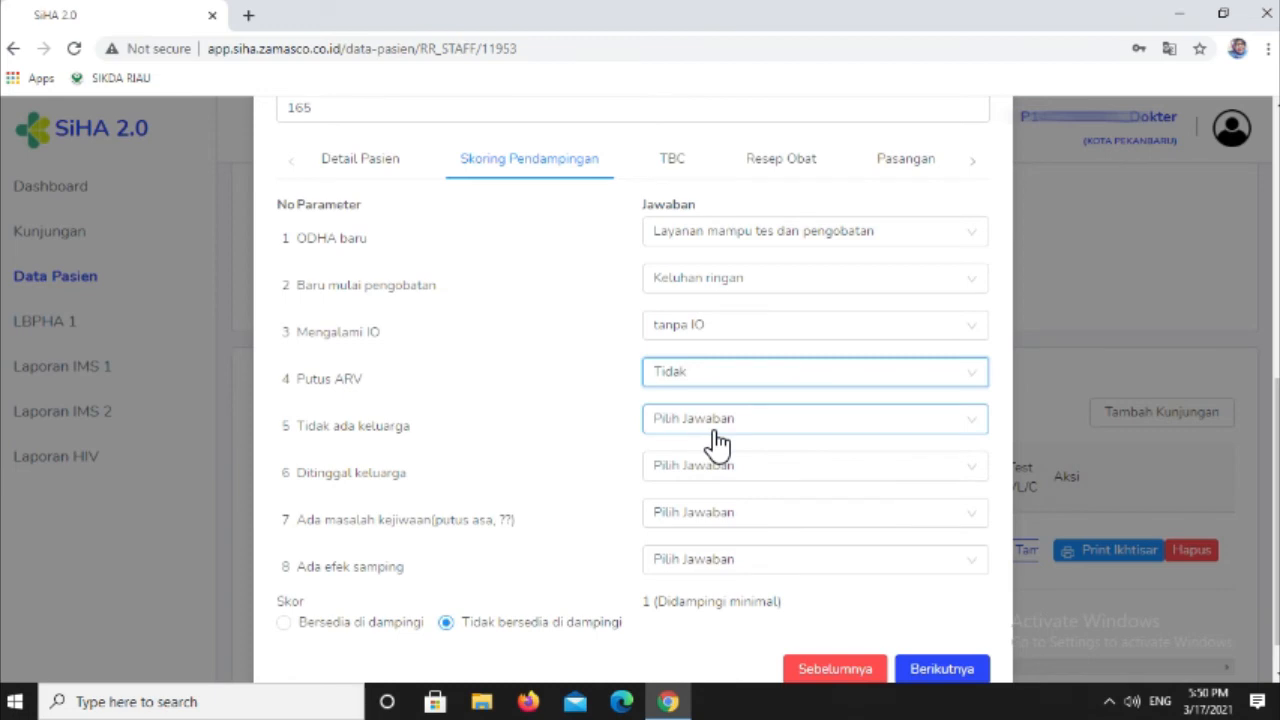
left_click(717, 438)
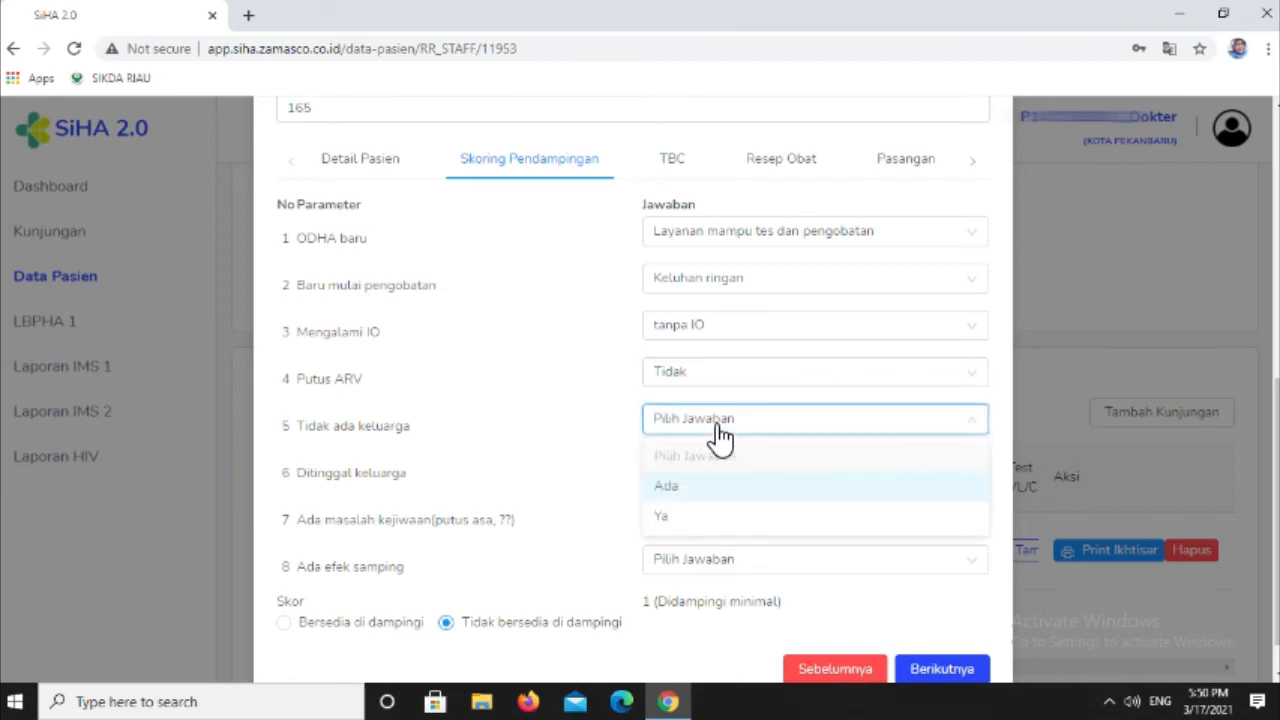
left_click(721, 488)
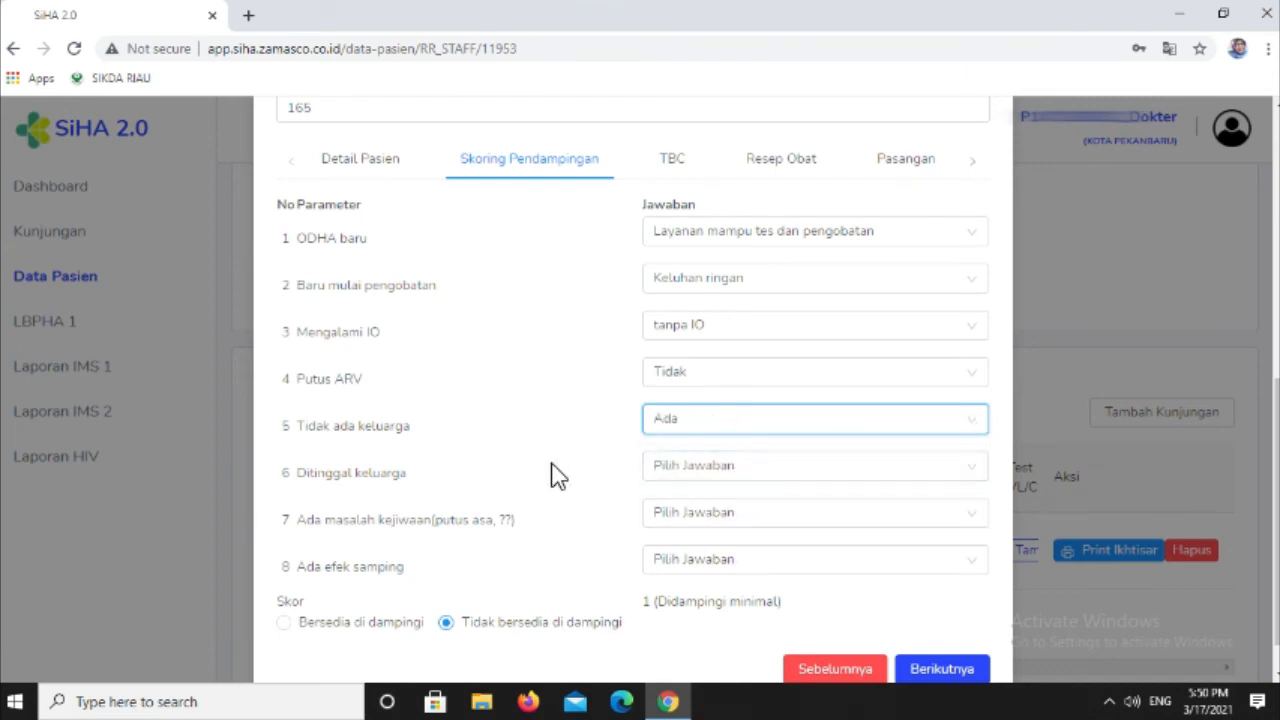
left_click(720, 470)
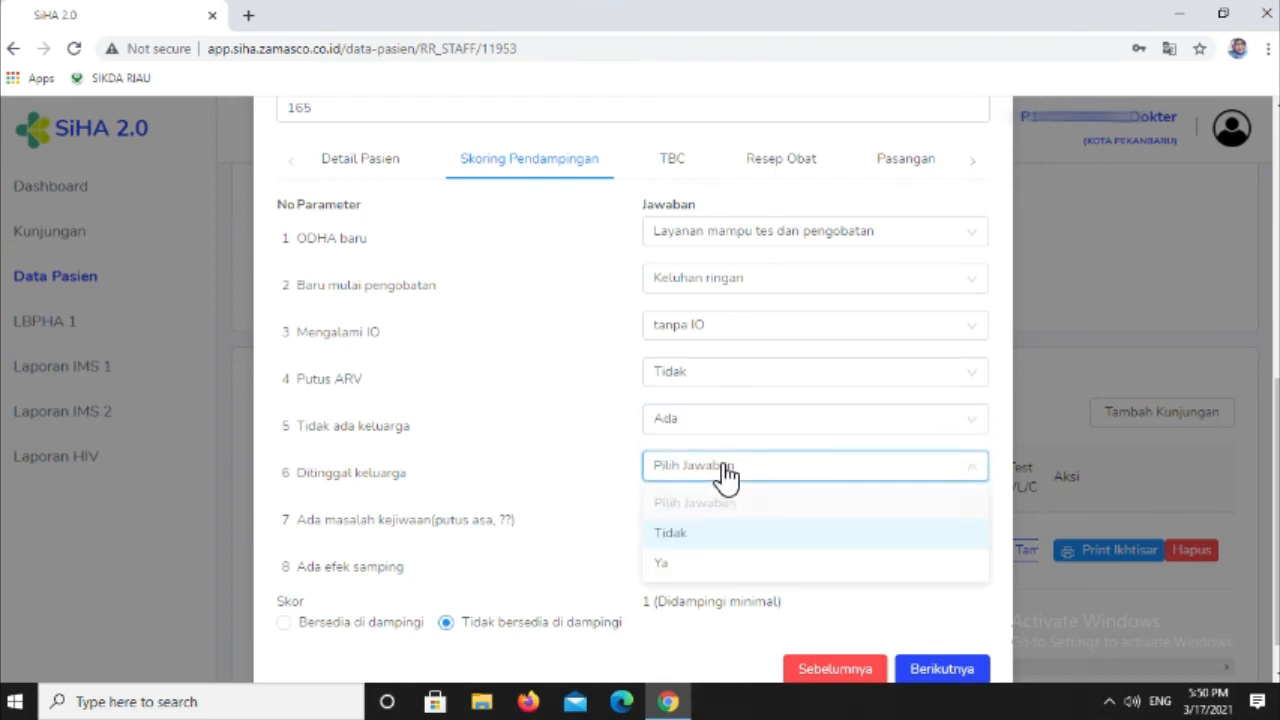
left_click(733, 540)
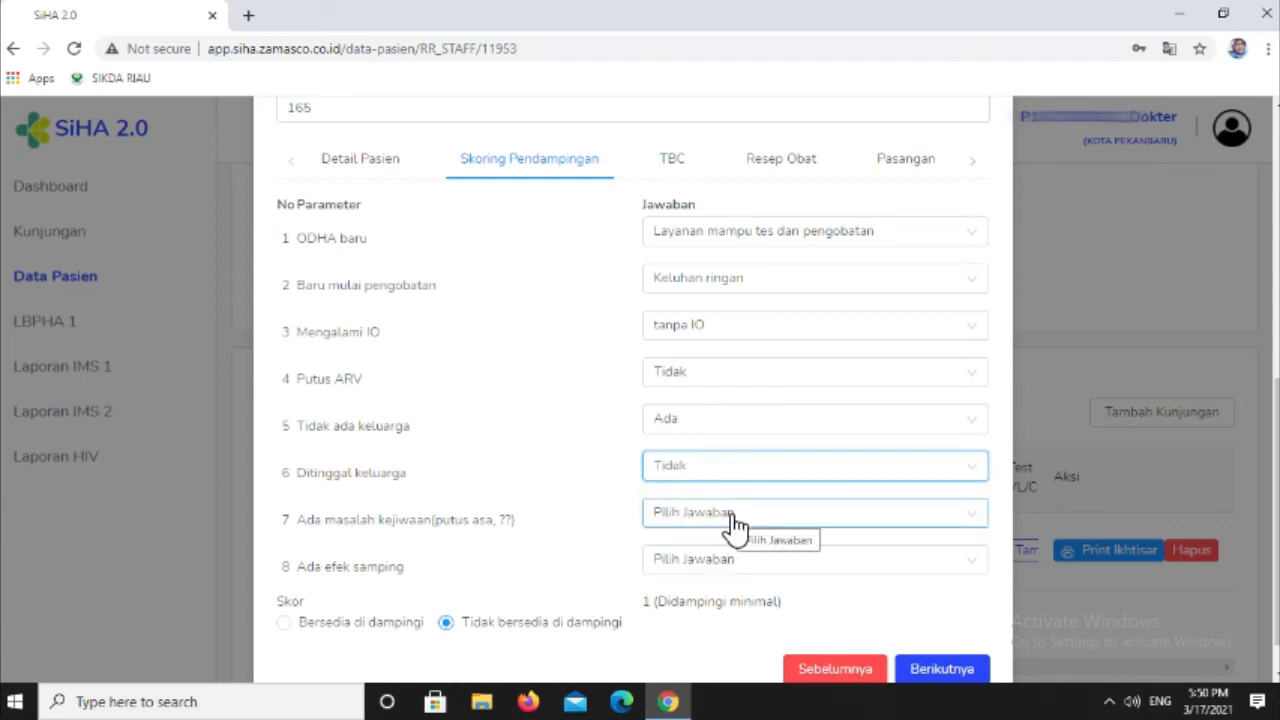
- Answer Ada masalah kejiwaan as Tidak ada and Ada efek samping as Tidak in the Skoring Pendampingan
left_click(734, 522)
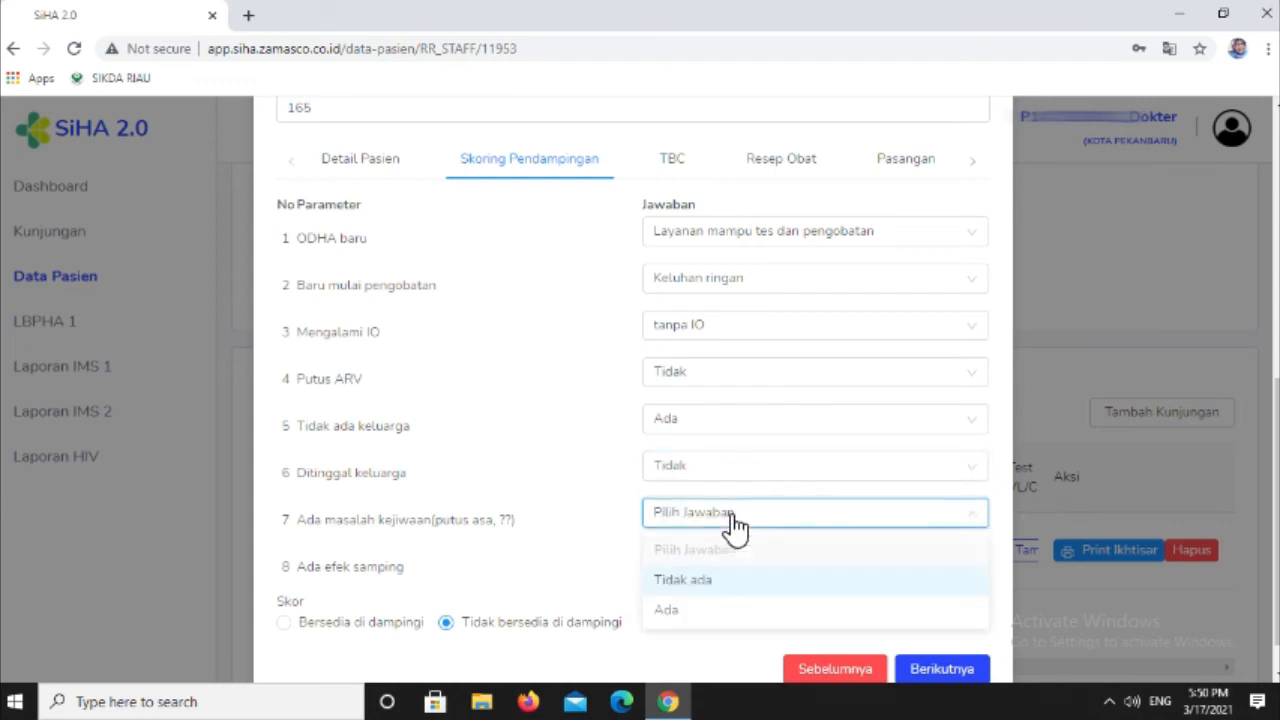
left_click(732, 588)
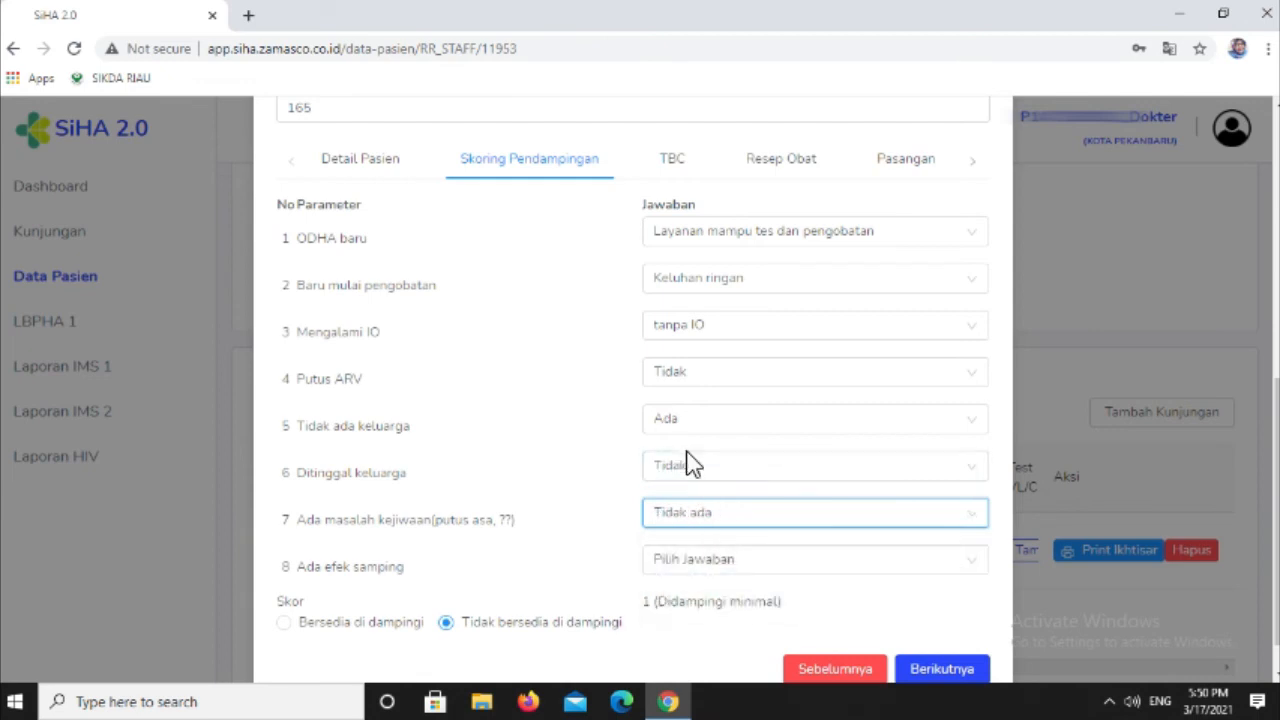
scroll(692, 465, "down", 1)
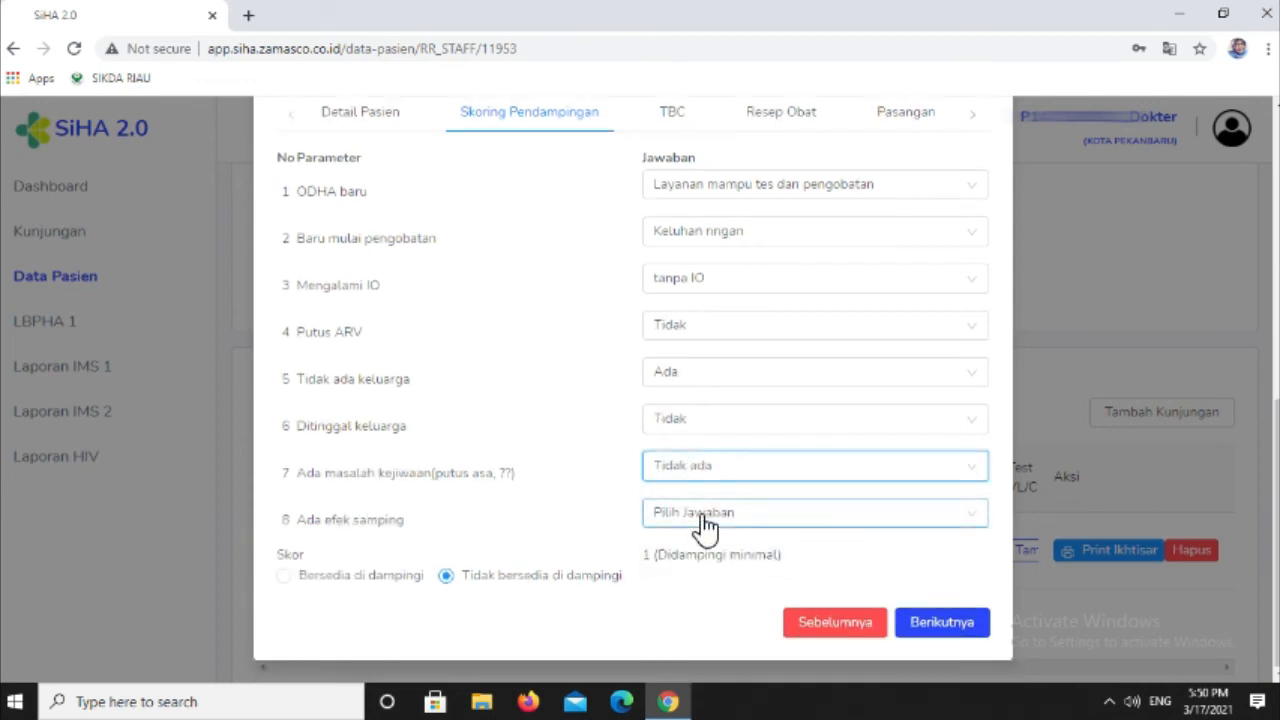
left_click(705, 515)
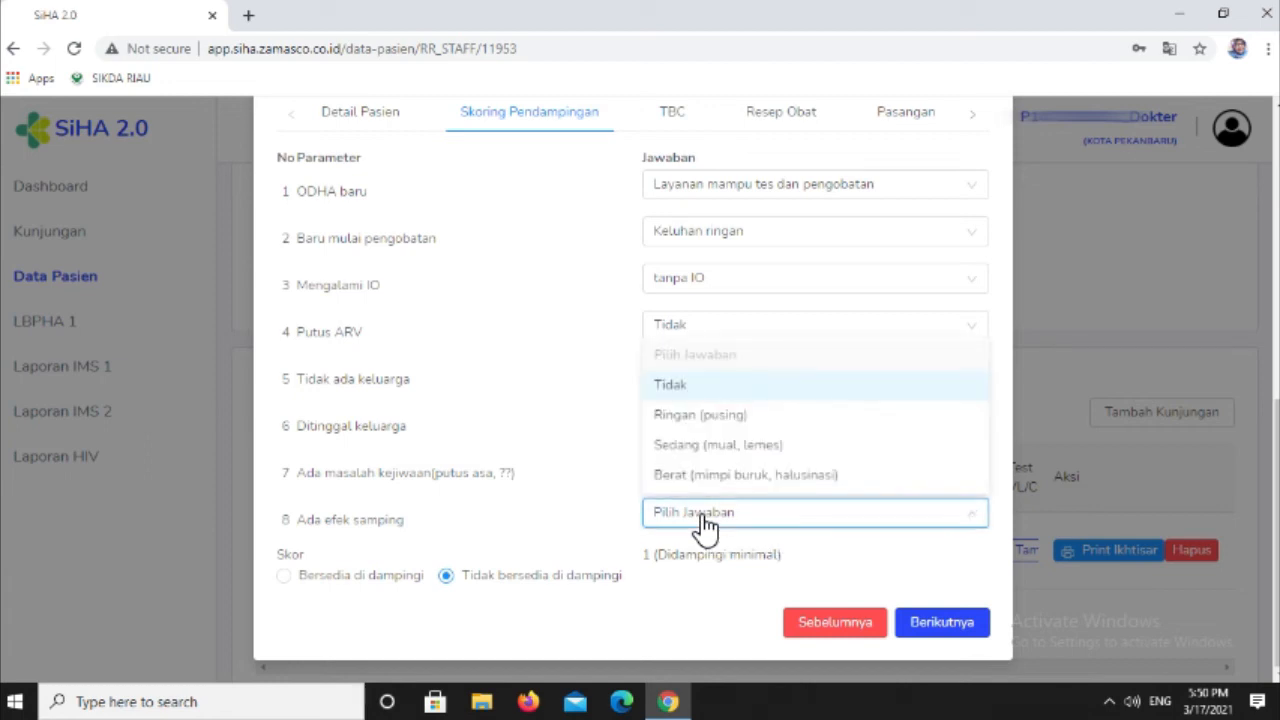
left_click(686, 392)
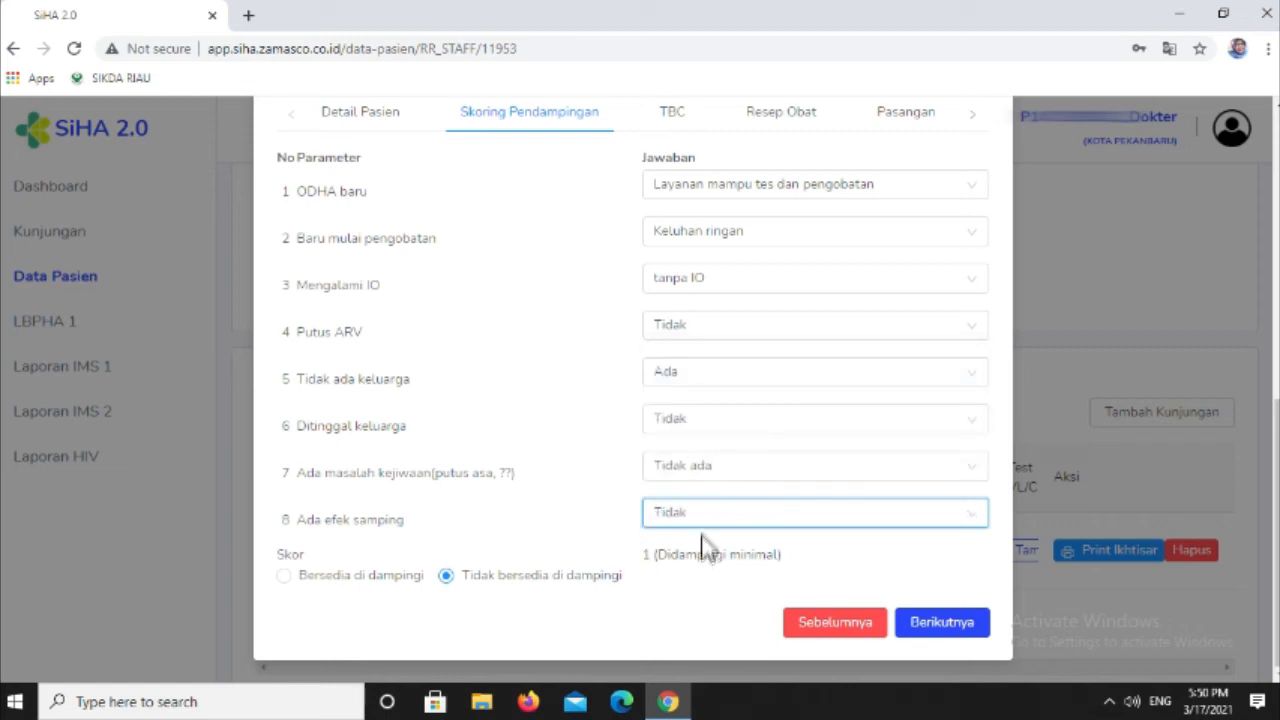
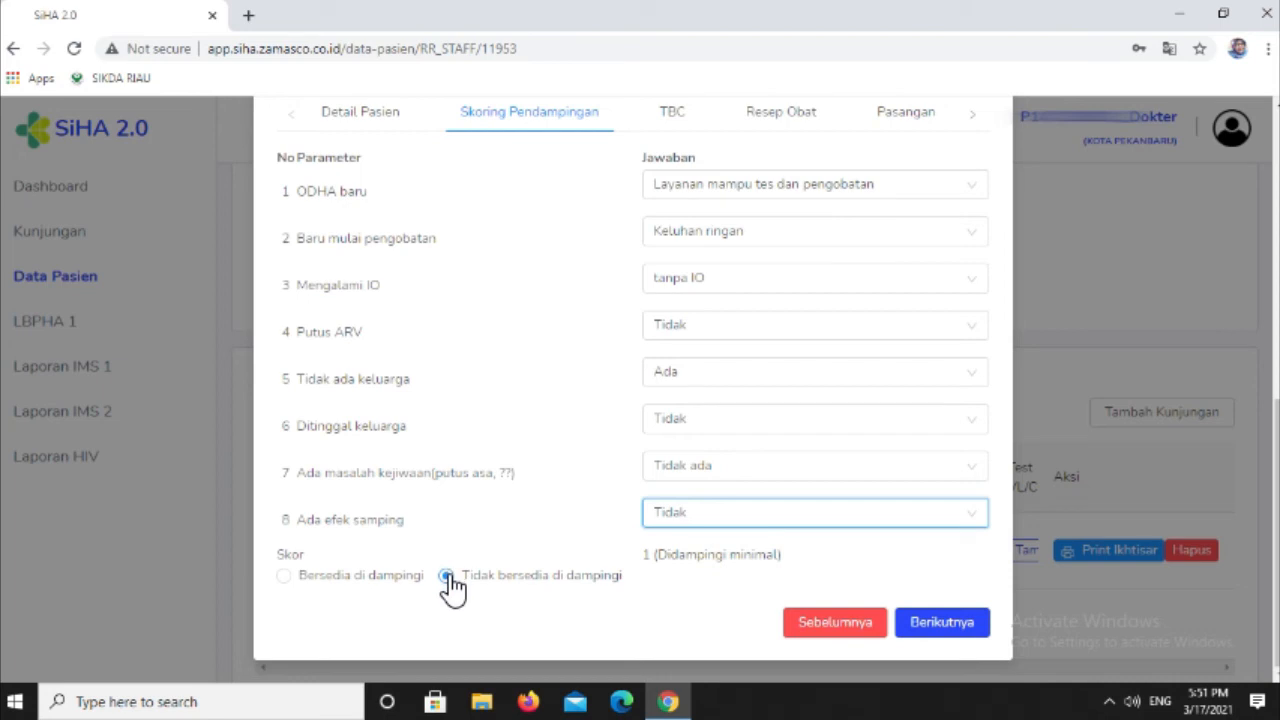
- Mark the patient as Bersedia di dampingi with KADER KESEHATAN as LSM Pendamping / Kader, and continue to TBC
left_click(284, 577)
scroll(320, 590, "down", 1)
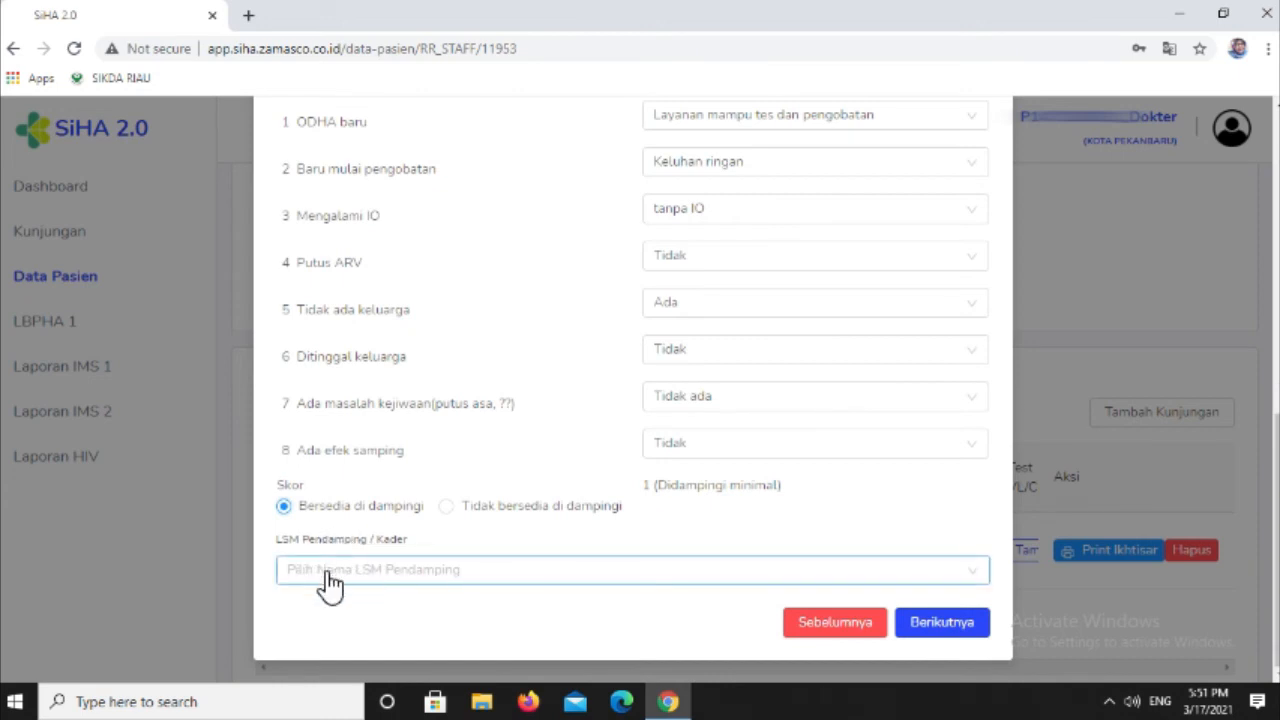
left_click(330, 586)
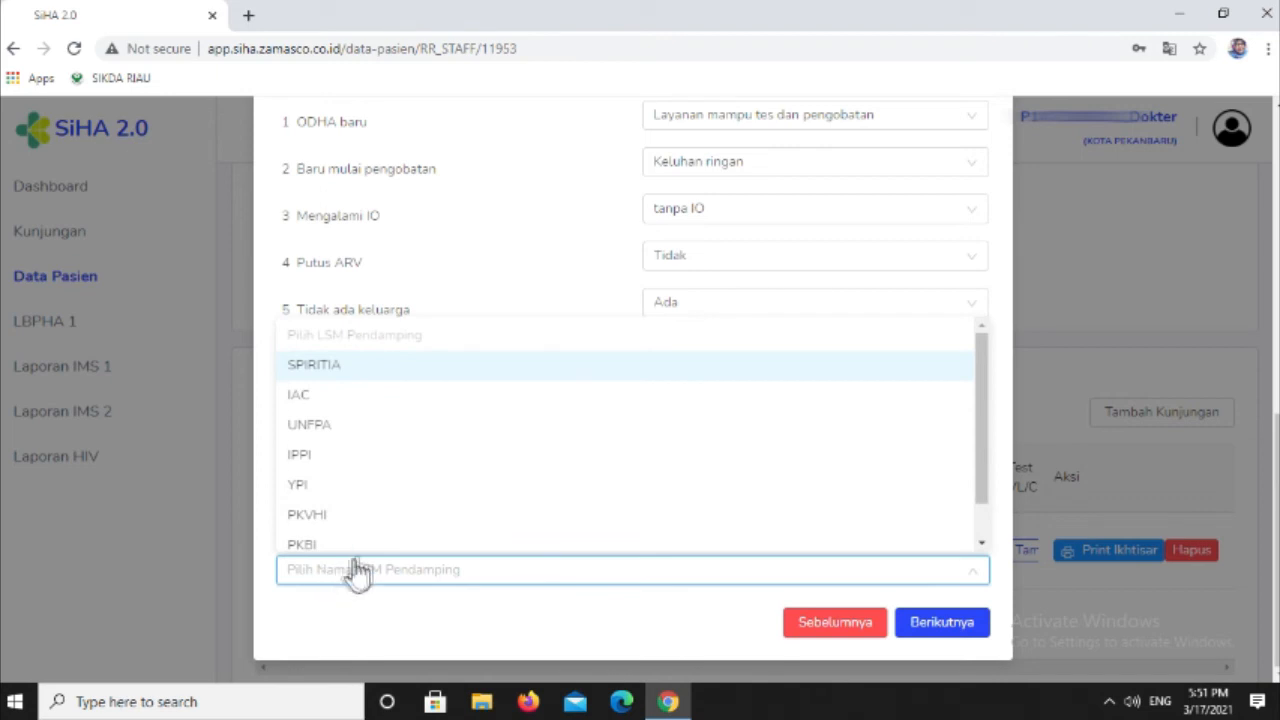
scroll(394, 509, "down", 1)
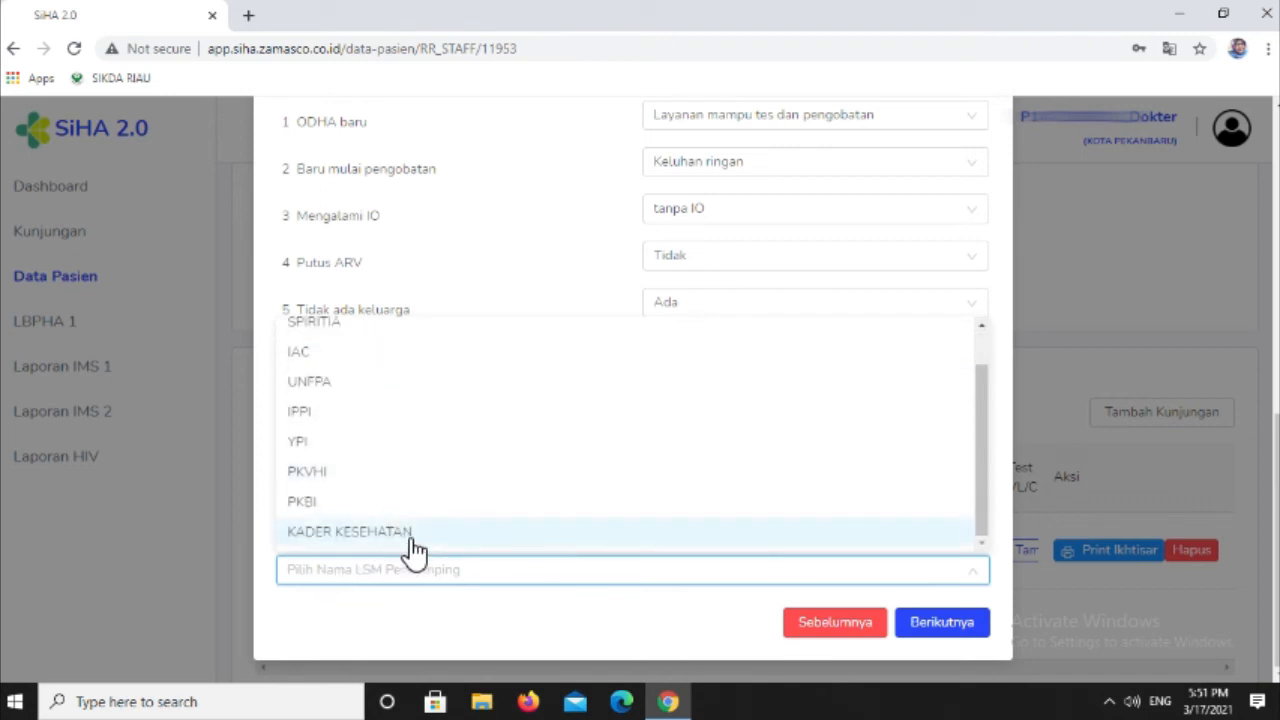
left_click(410, 538)
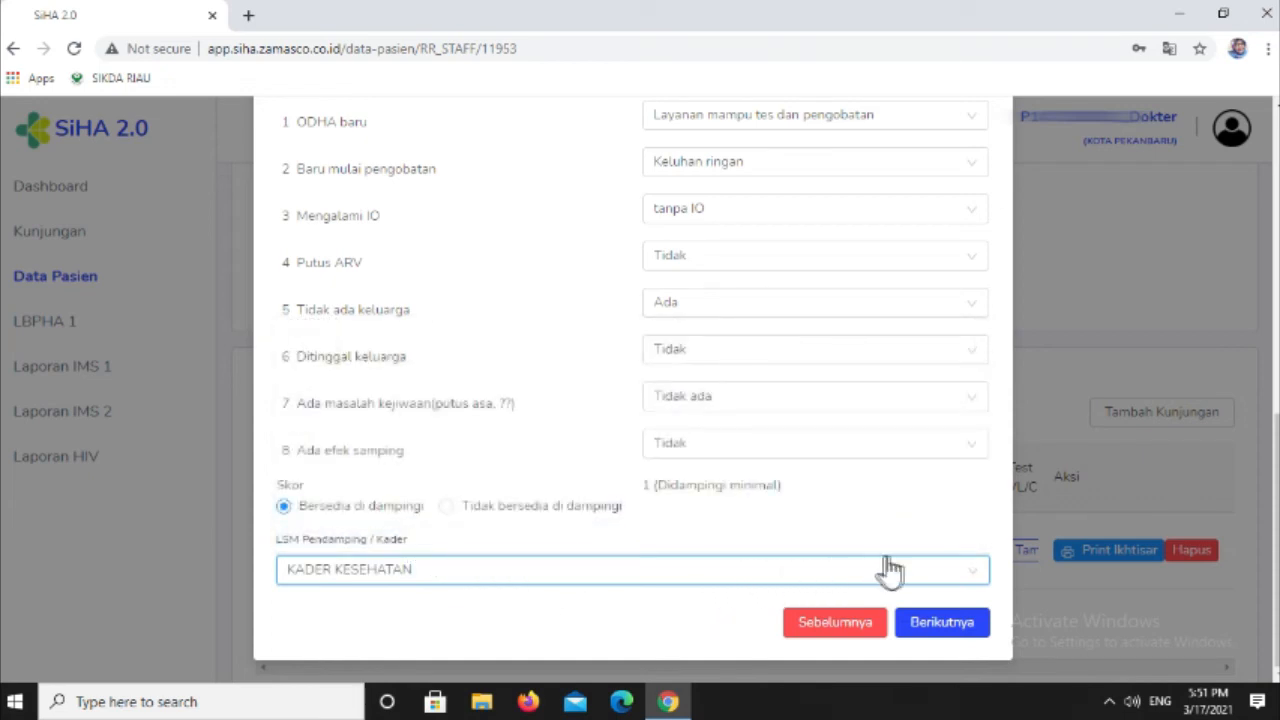
left_click(945, 625)
- Set Status TB to POSITIF TB and Diberi OAT to Ya in the TBC data
left_click(566, 447)
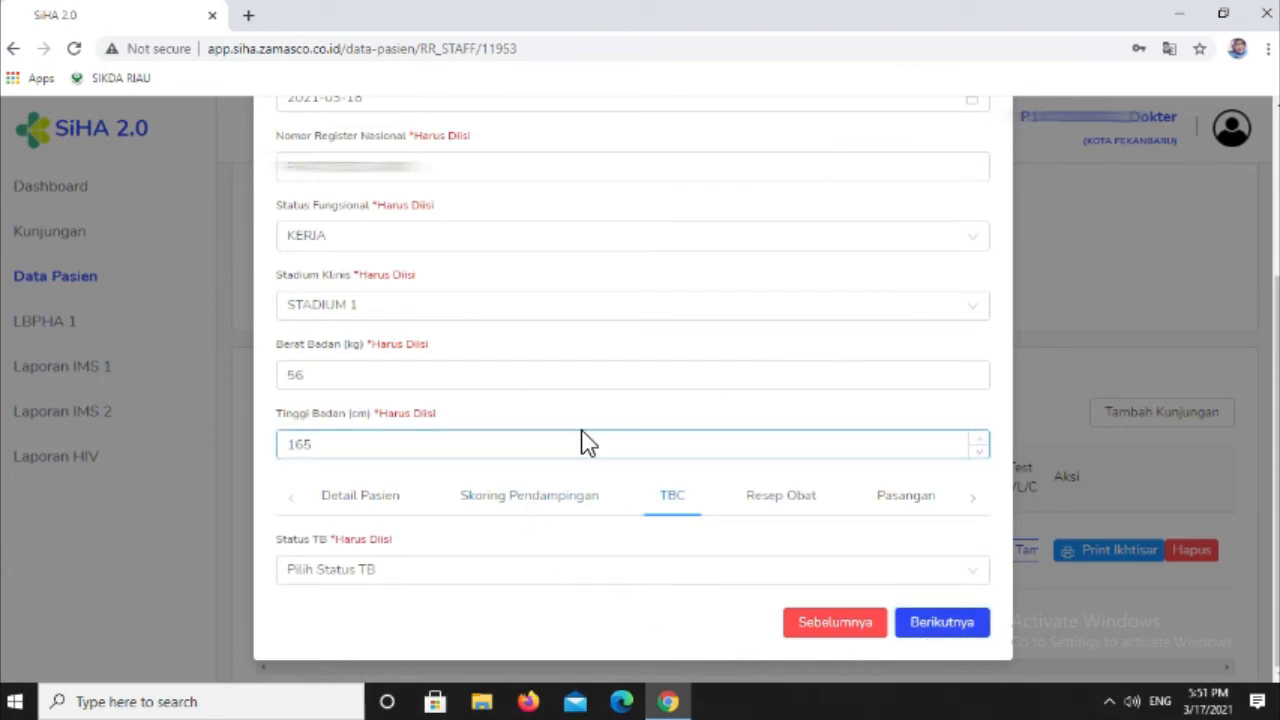
left_click(651, 514)
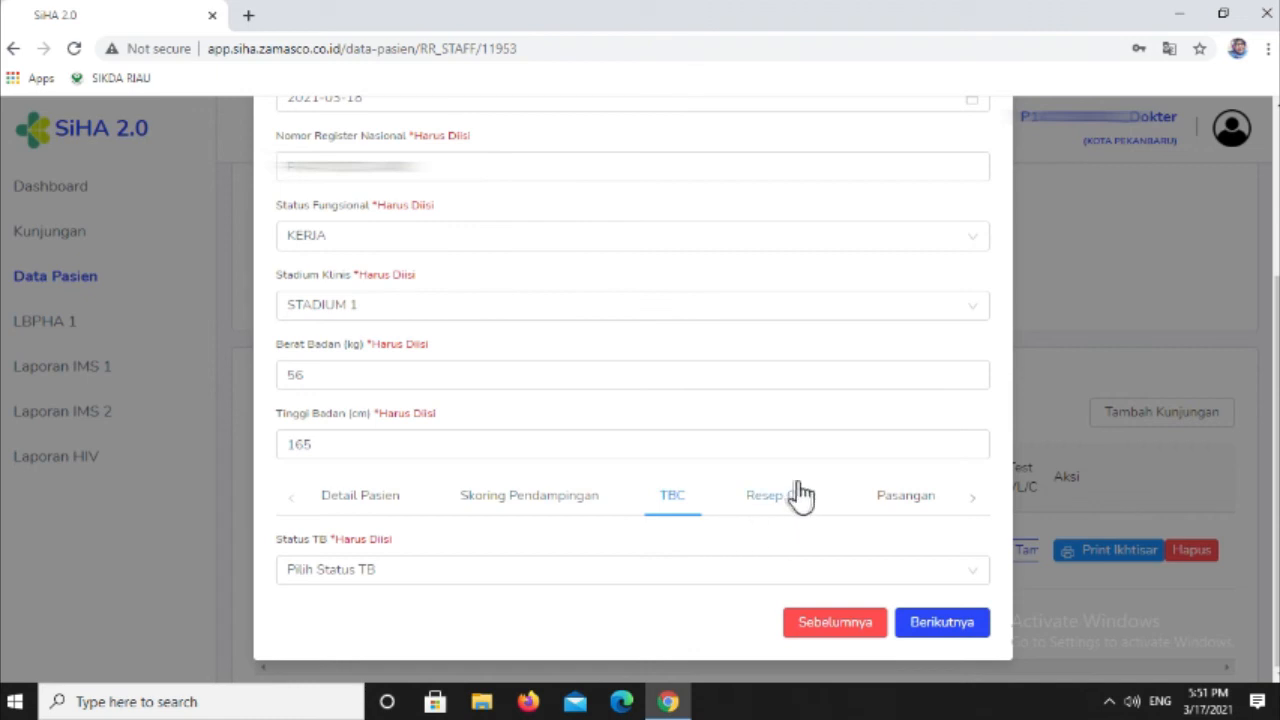
left_click(478, 566)
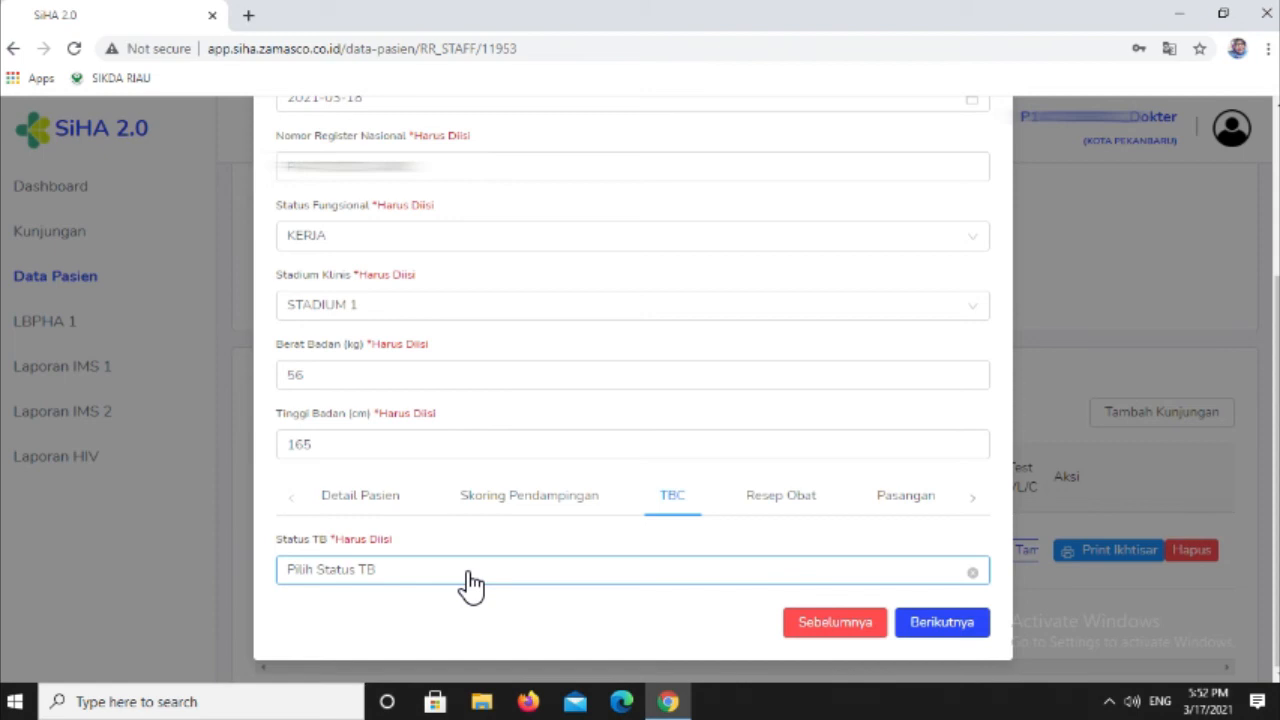
left_click(468, 585)
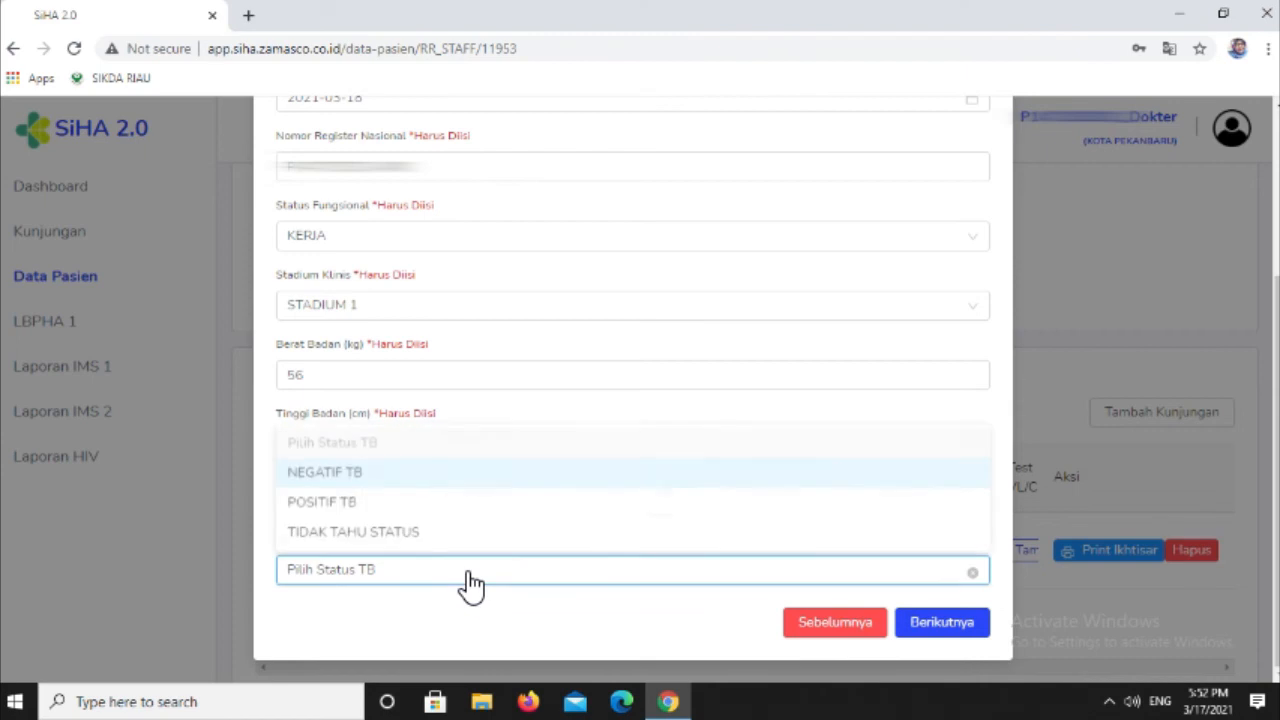
left_click(361, 503)
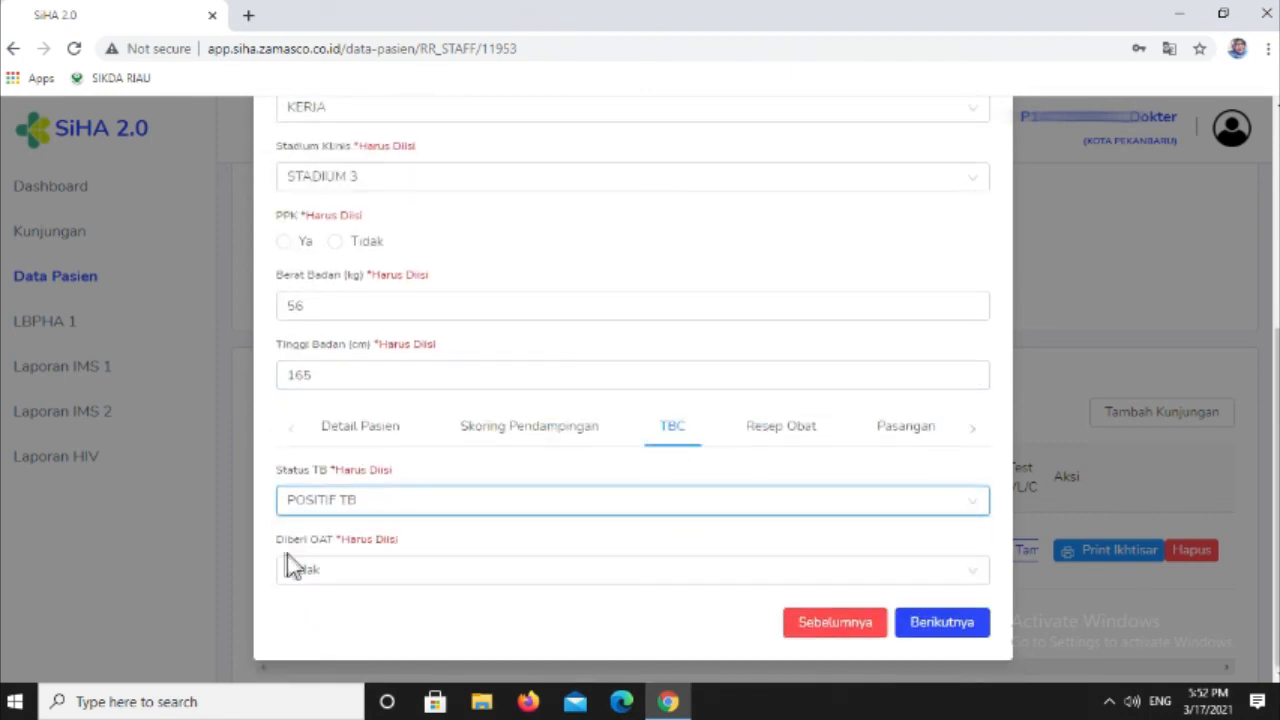
left_click(356, 574)
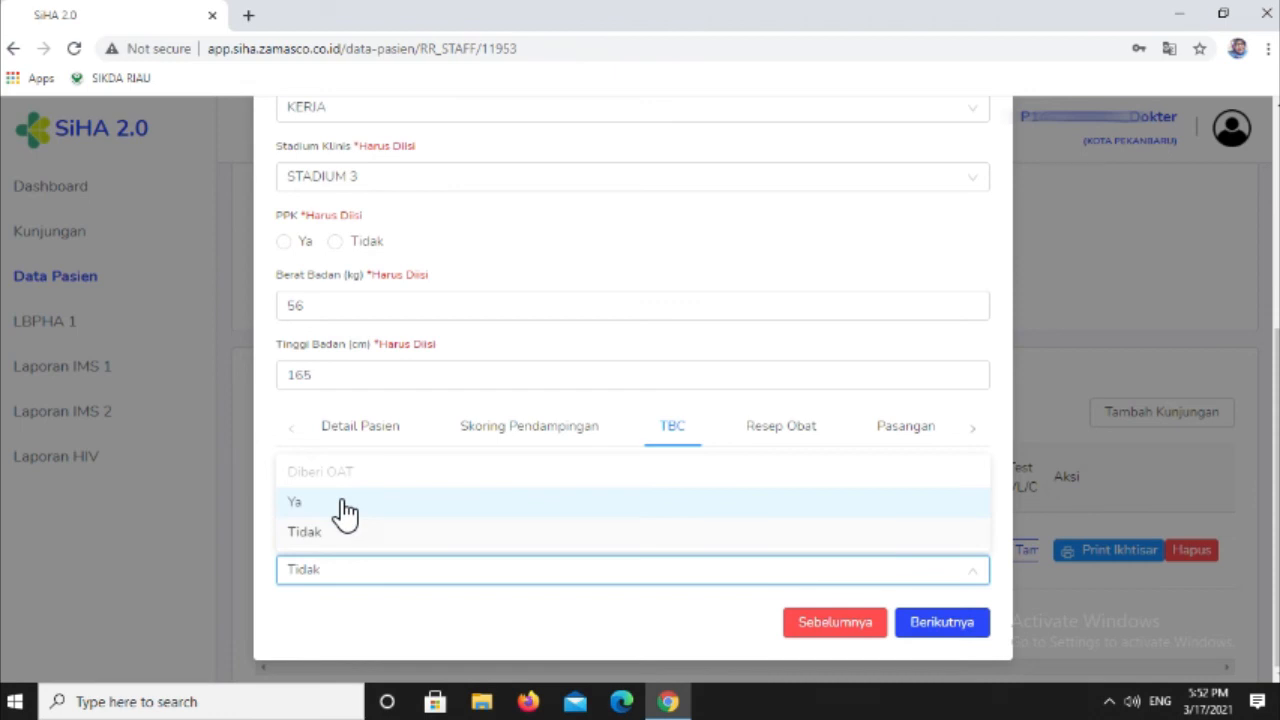
left_click(343, 511)
scroll(345, 515, "down", 2)
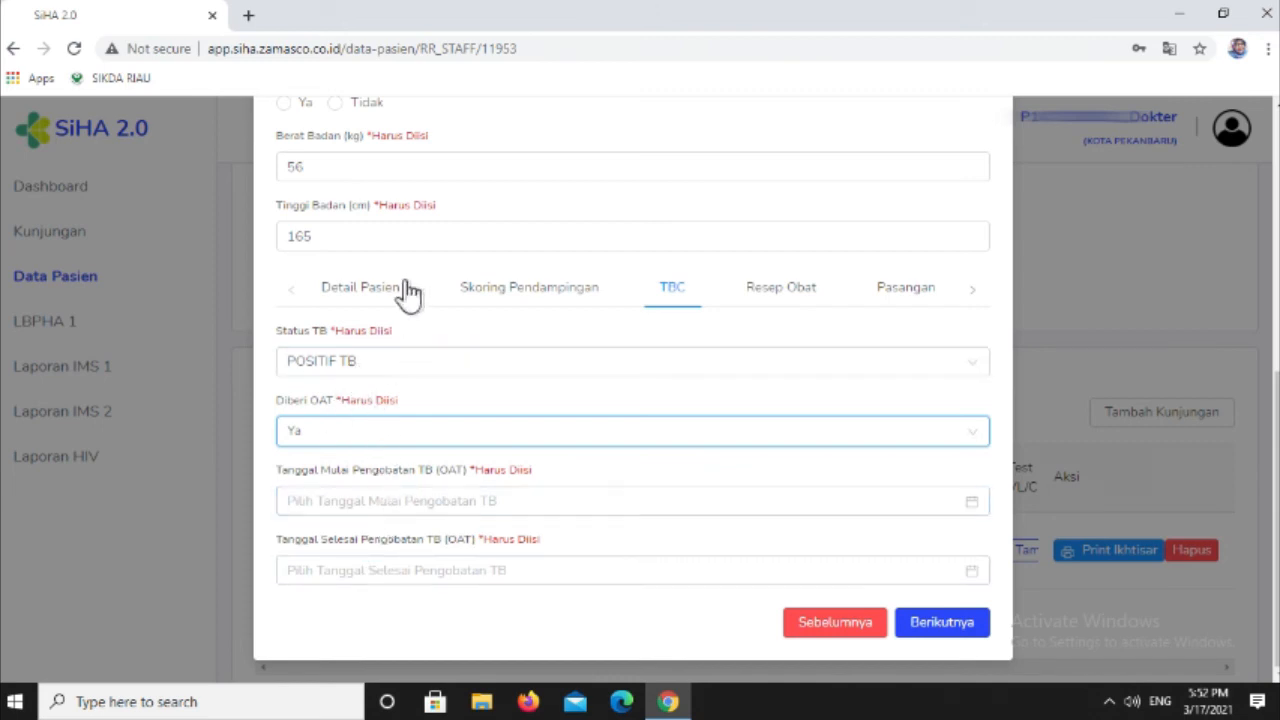
- Set Status TB to NEGATIF TB and Status Terapi Pencegahan TB to INH starting 2021-03-18, and continue to Resep Obat
left_click(372, 381)
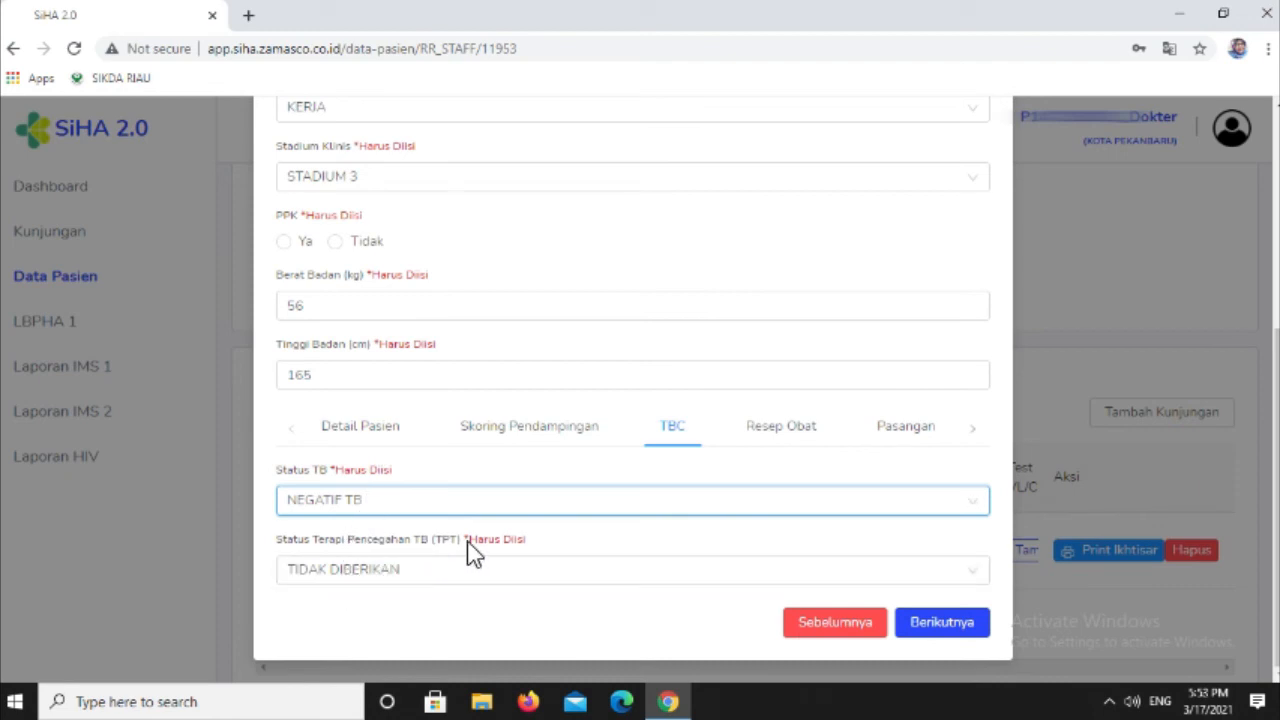
left_click(404, 572)
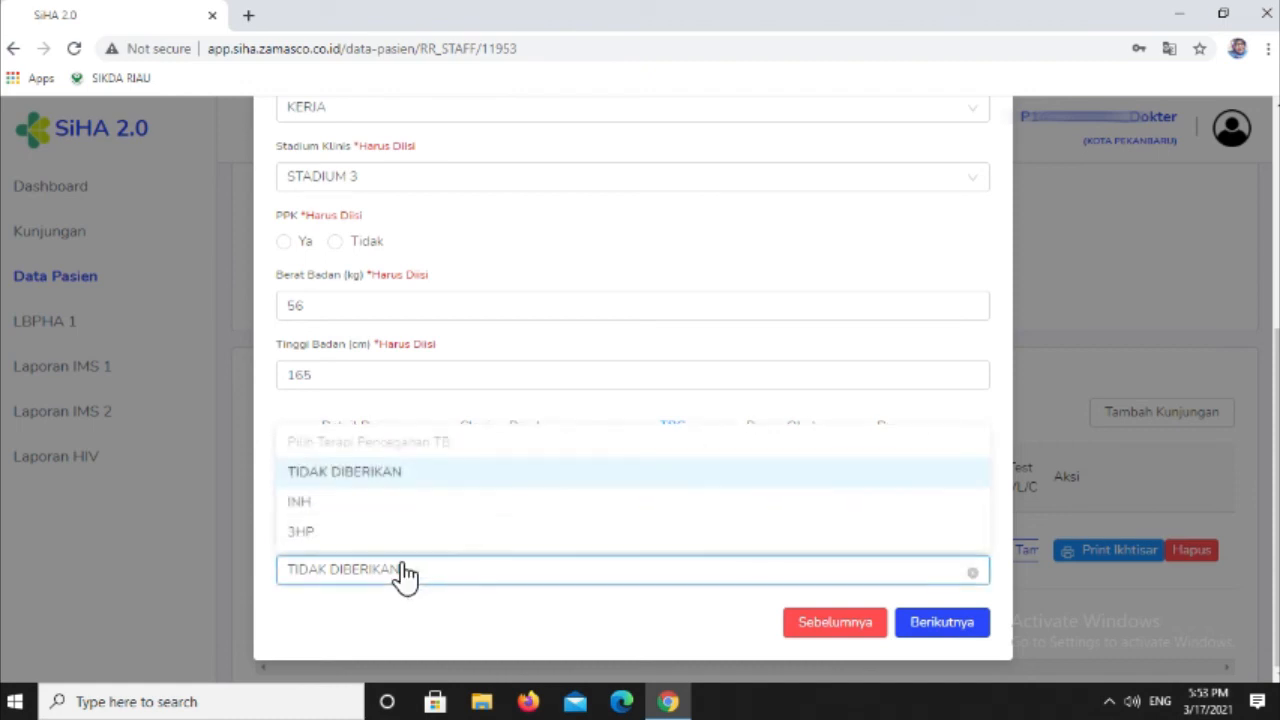
left_click(412, 510)
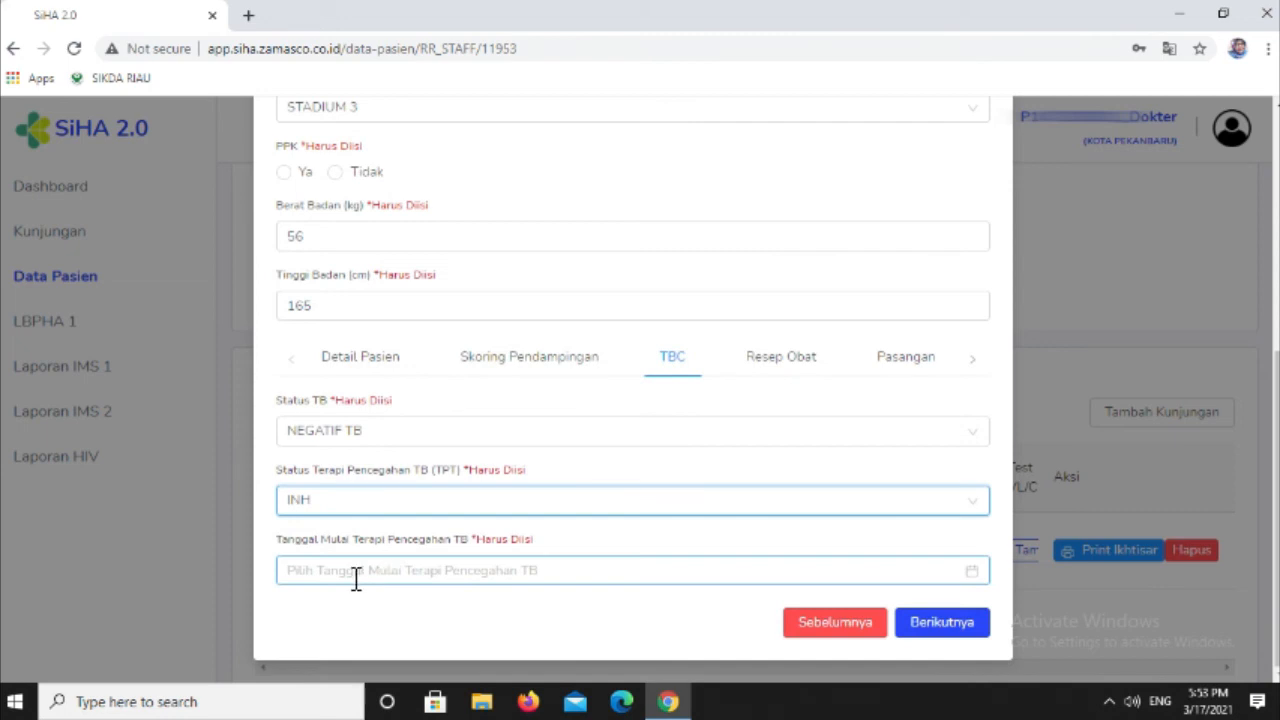
left_click(355, 575)
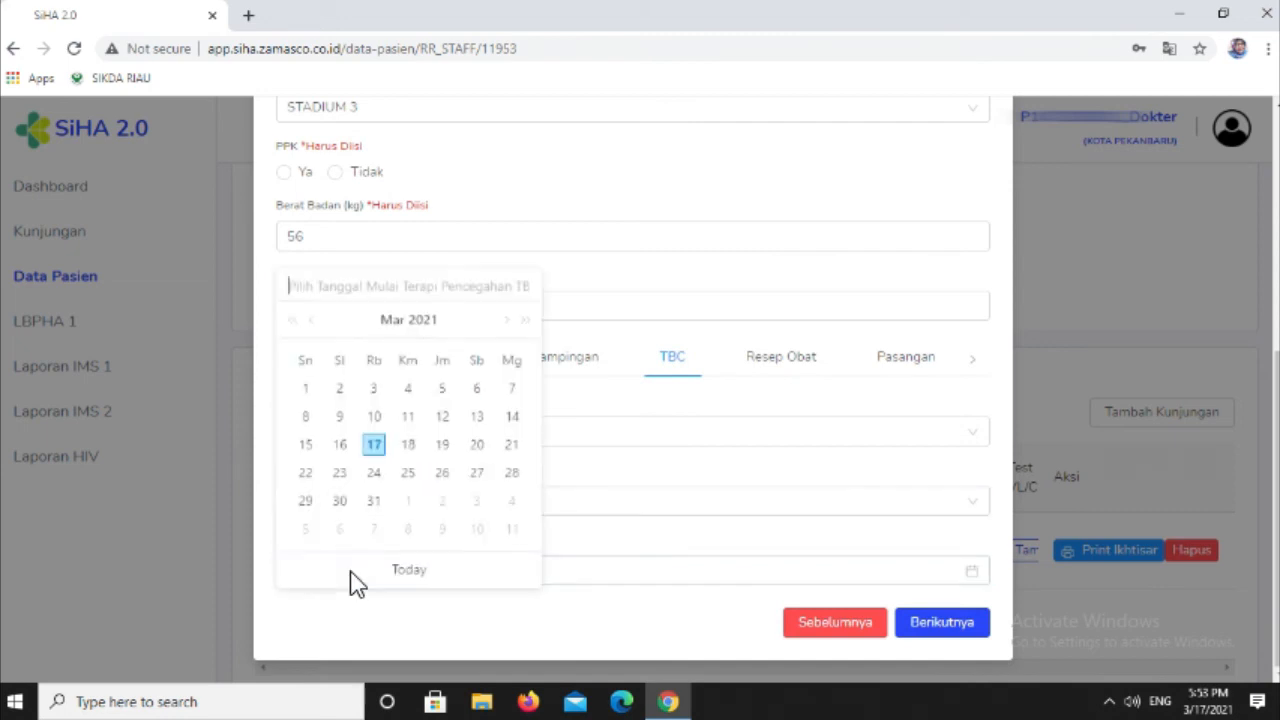
left_click(408, 446)
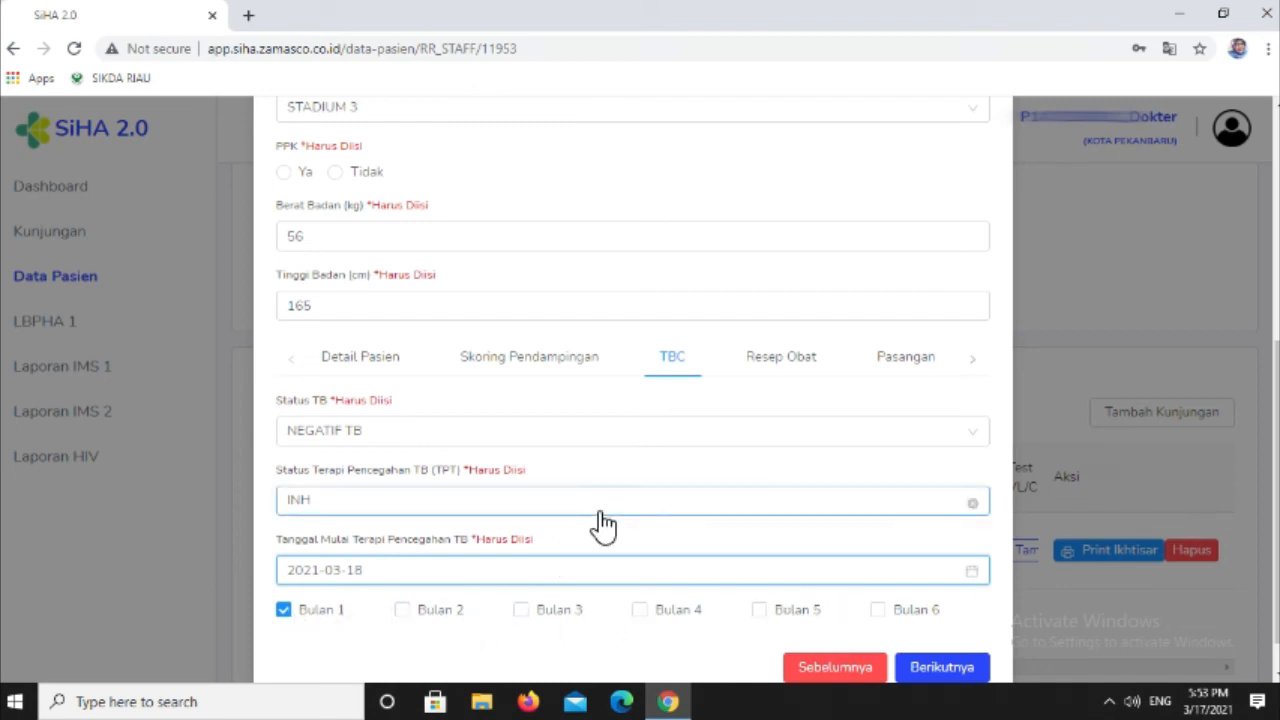
scroll(600, 522, "down", 1)
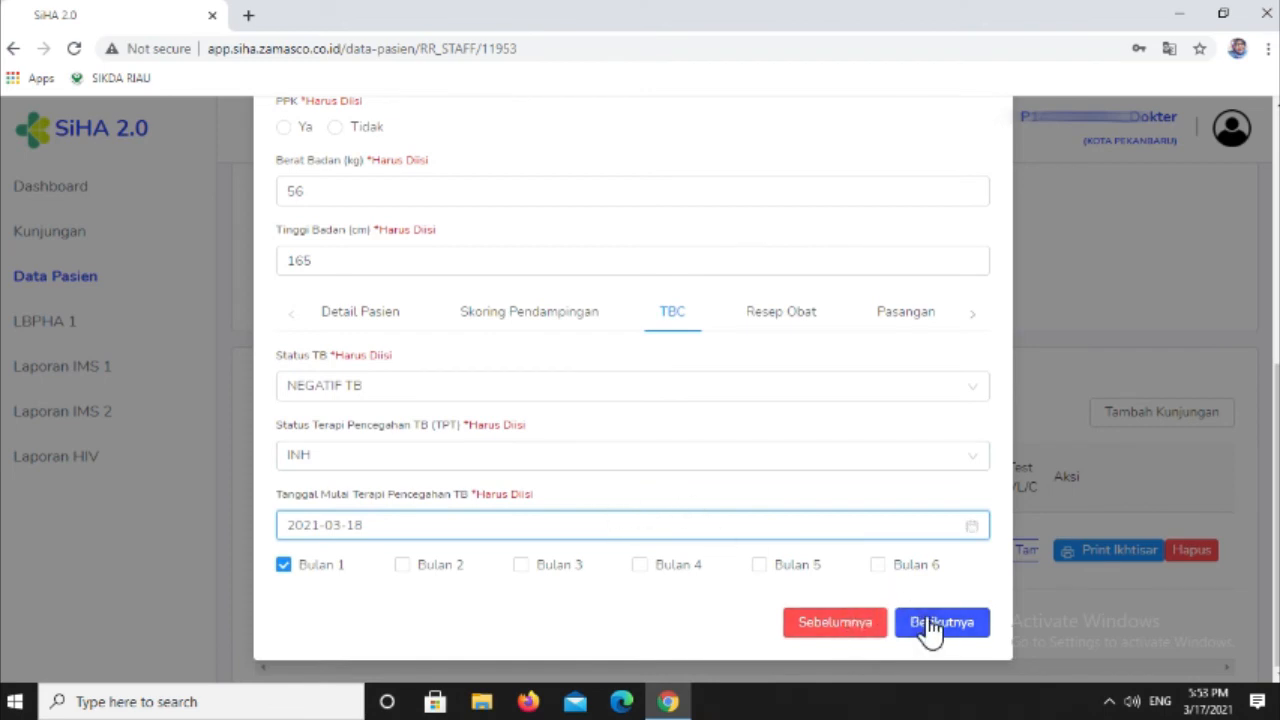
left_click(930, 625)
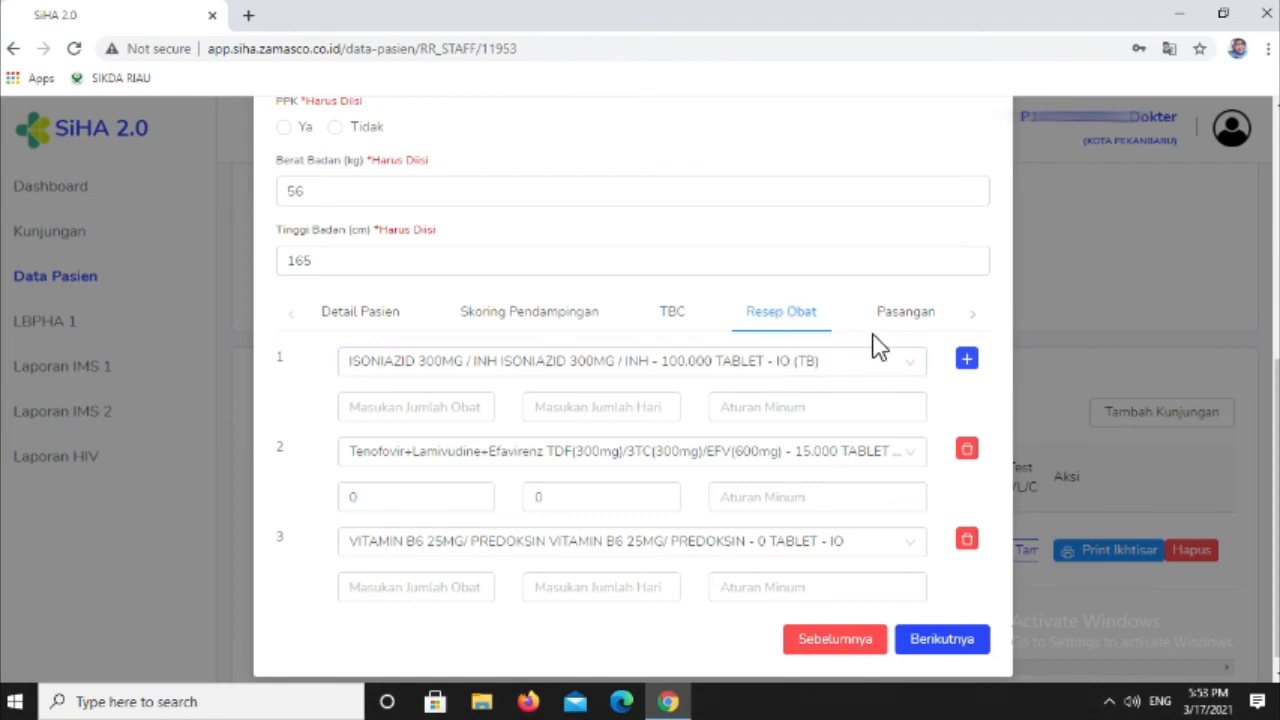
- Fill in the ISONIAZID 300MG prescription with 15 as the medicine quantity, 15 days, and 1x1 as Aturan Minum
scroll(762, 503, "down", 1)
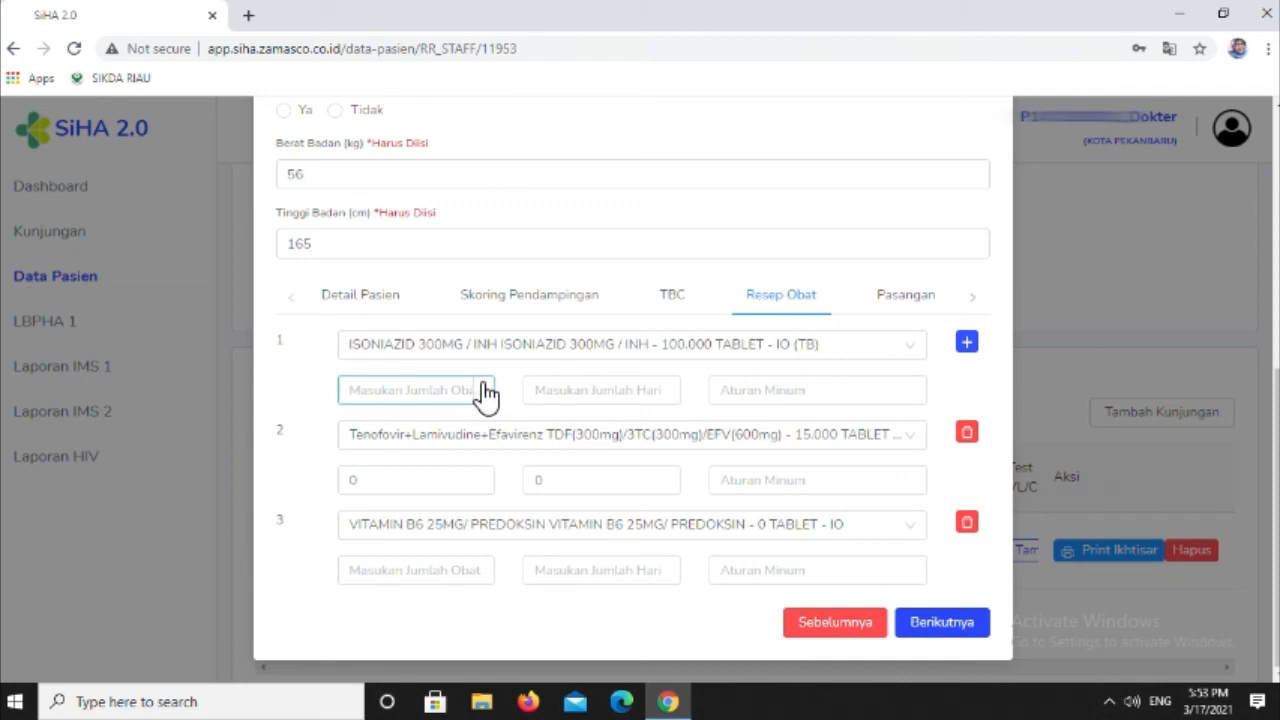
left_click(443, 396)
type("15")
left_click(602, 390)
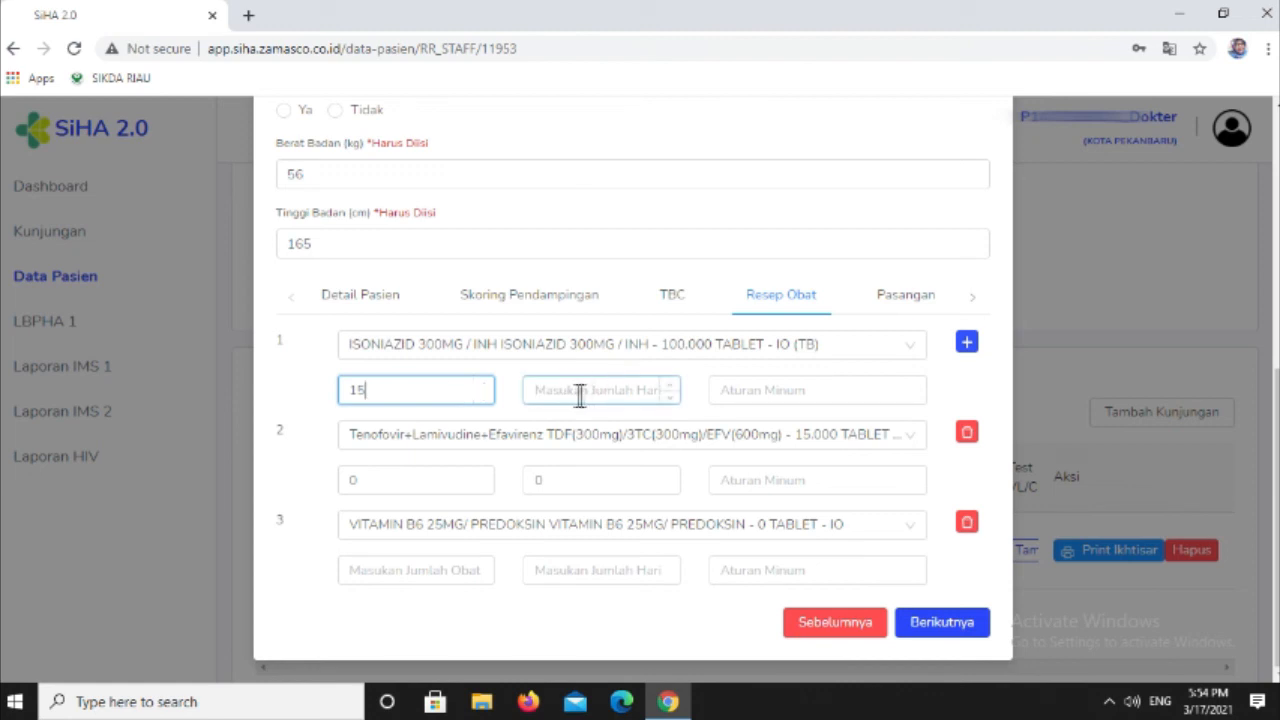
left_click(554, 397)
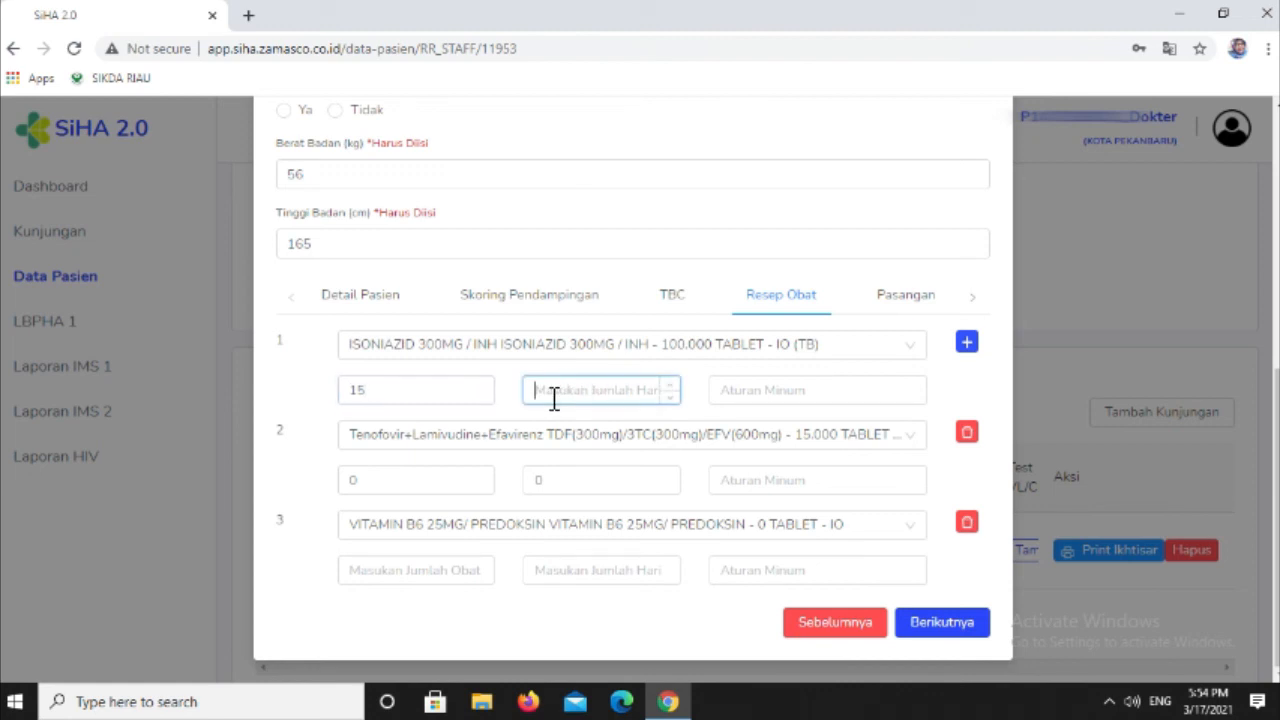
type("15")
left_click(737, 388)
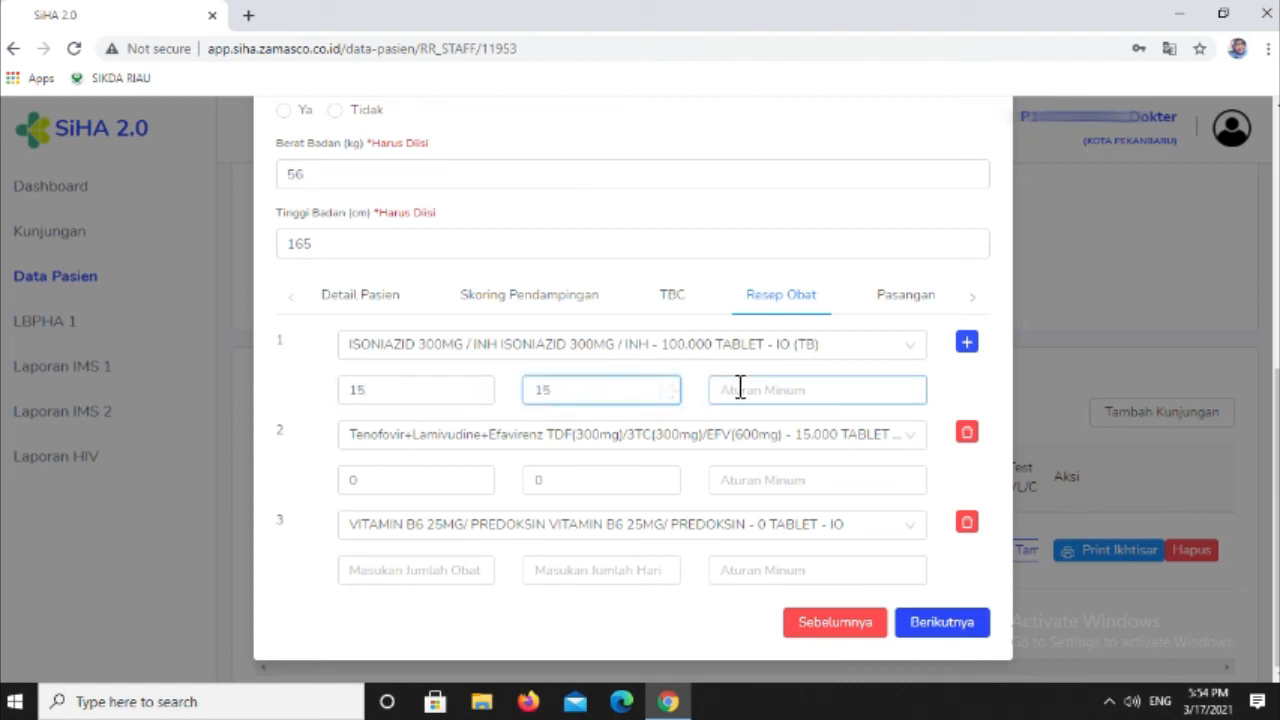
left_click(750, 432)
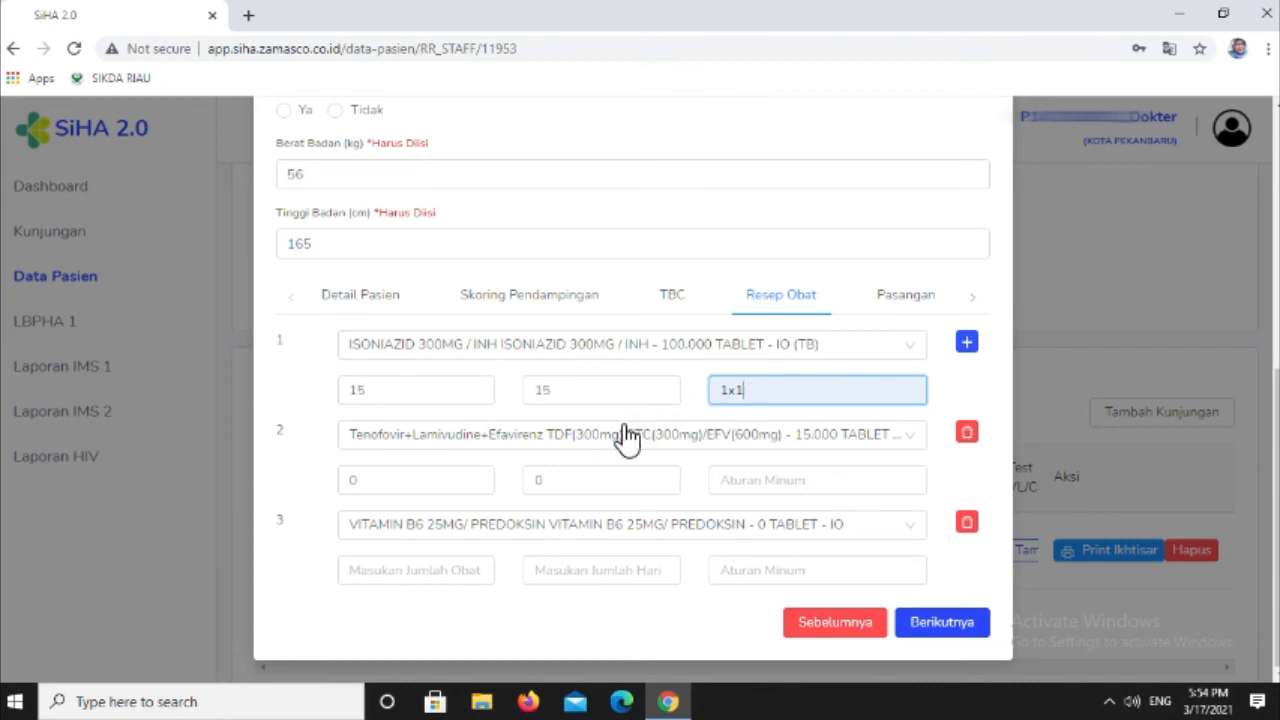
- Delete the VITAMIN B6 and Tenofovir+Lamivudine+Efavirenz rows from the prescription and add an empty medicine row
left_click(979, 531)
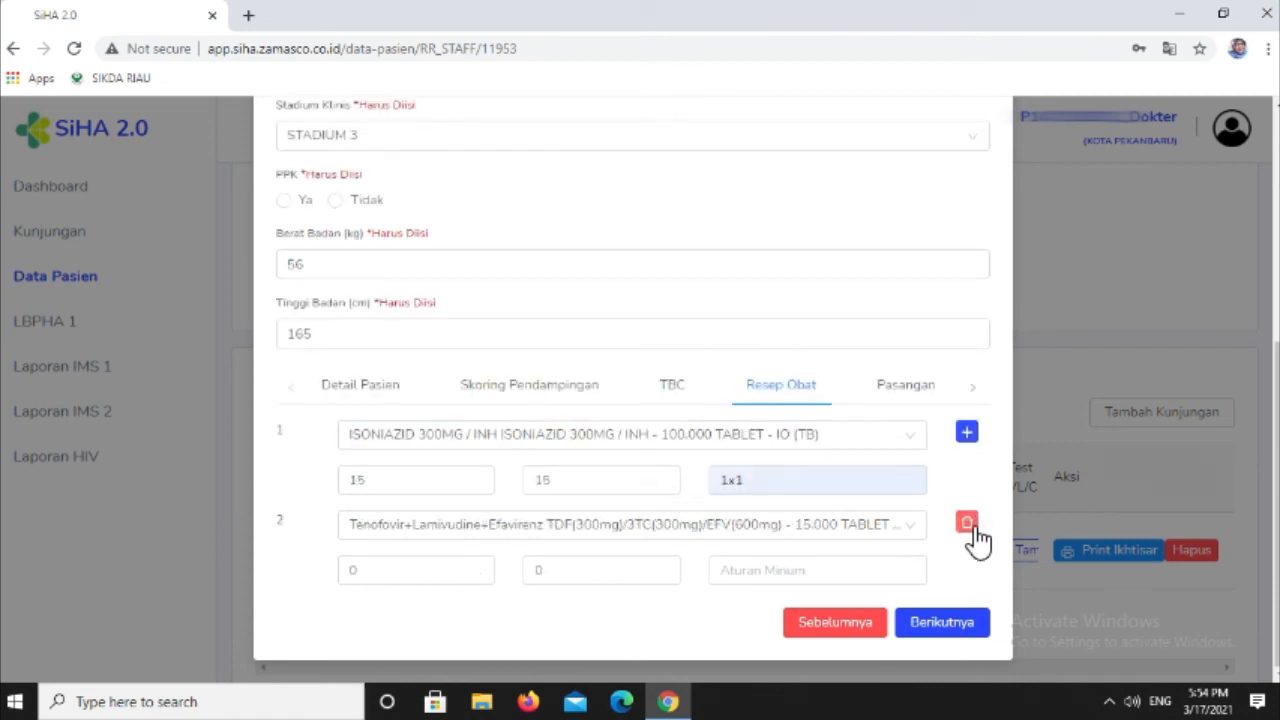
left_click(976, 524)
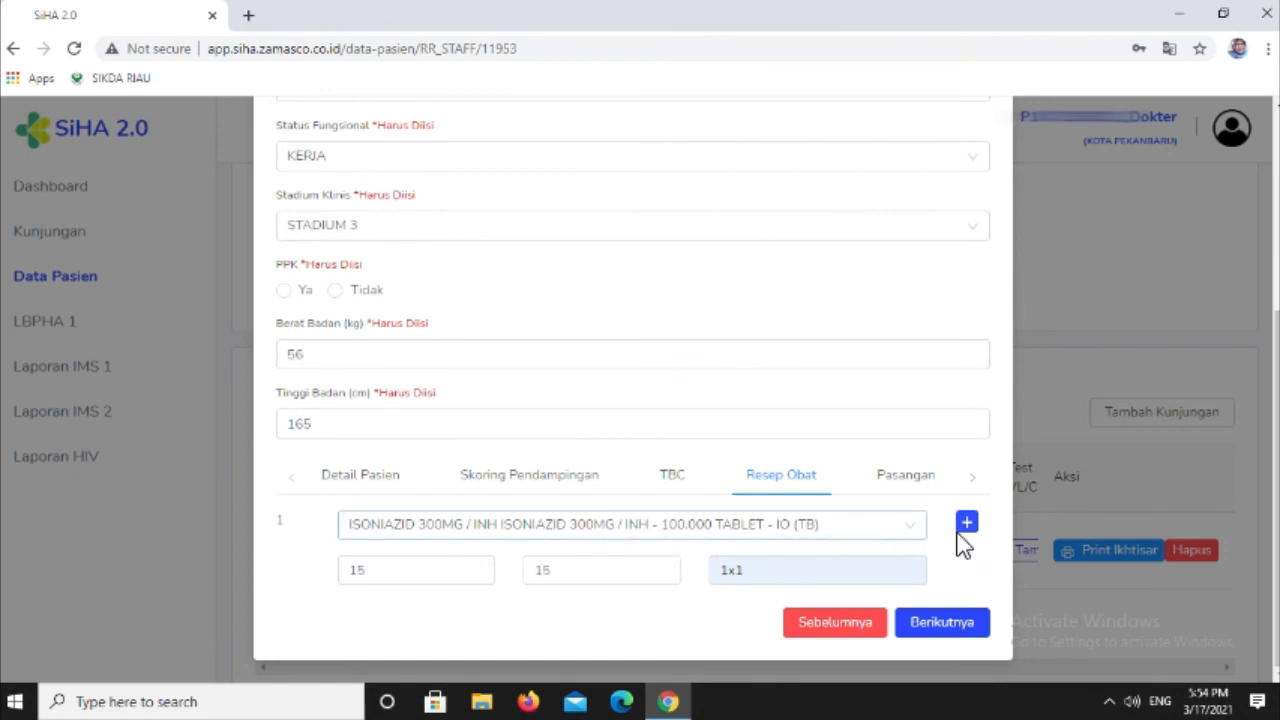
left_click(966, 524)
scroll(829, 563, "down", 1)
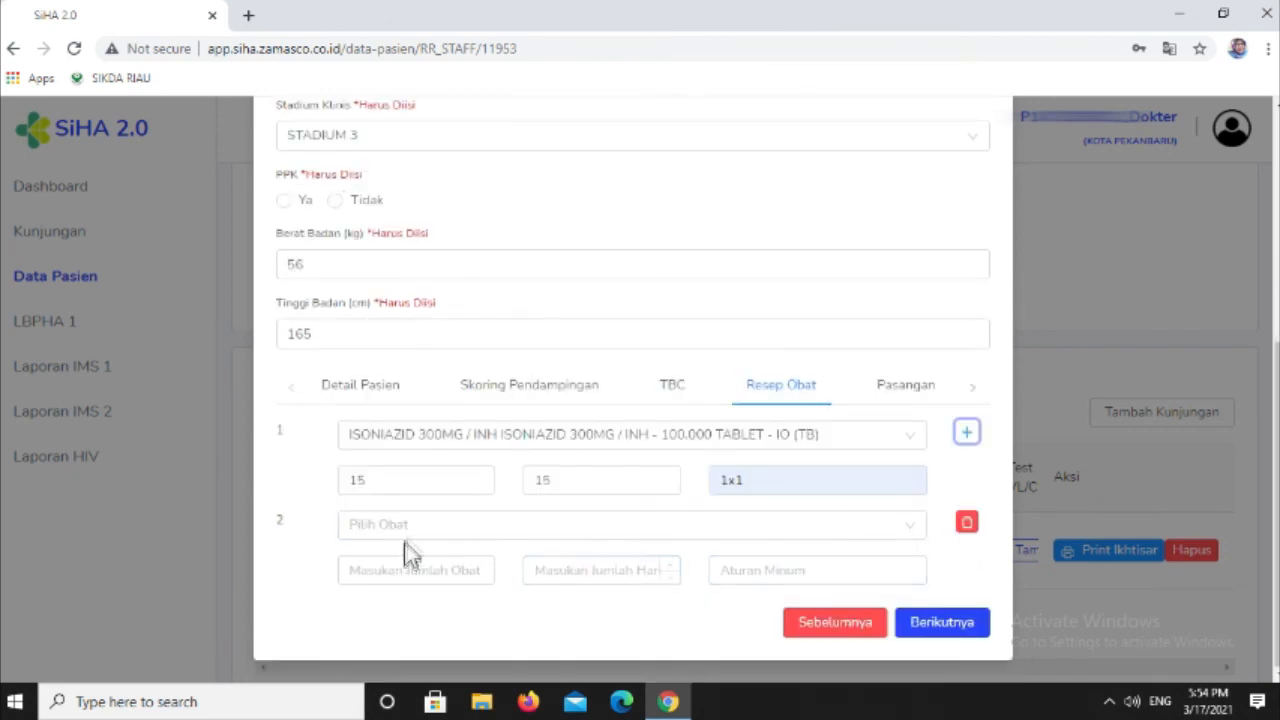
- Prescribe Tenofovir+Lamivudine+Efavirenz in row 2 with quantity 15, 15 days, and Aturan Minum 1x1, and continue to Pasangan
left_click(800, 525)
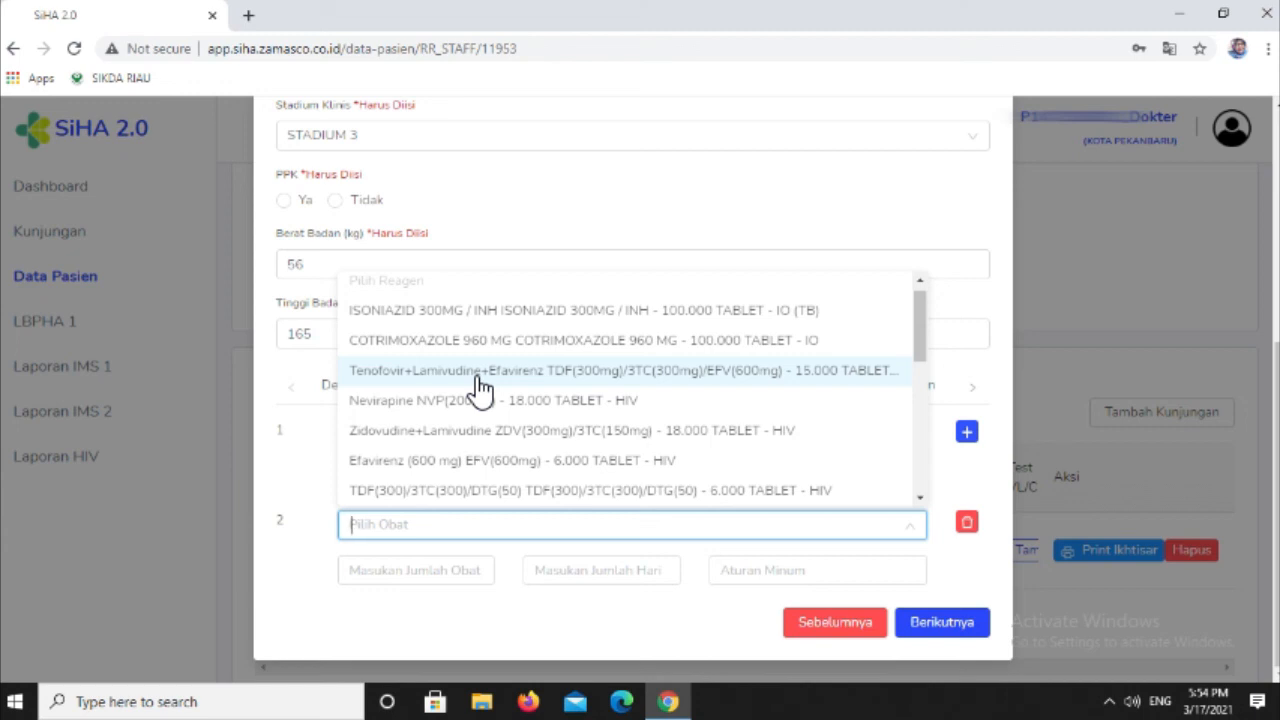
left_click(481, 387)
left_click(428, 571)
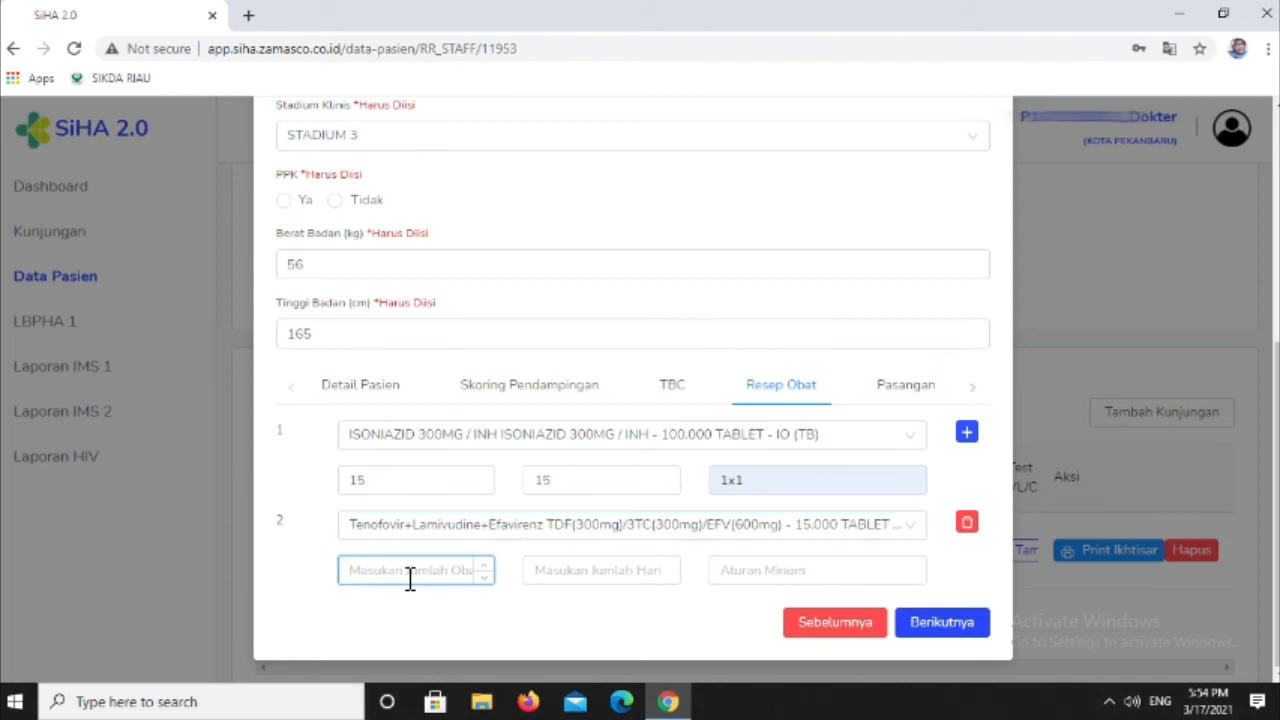
type("15")
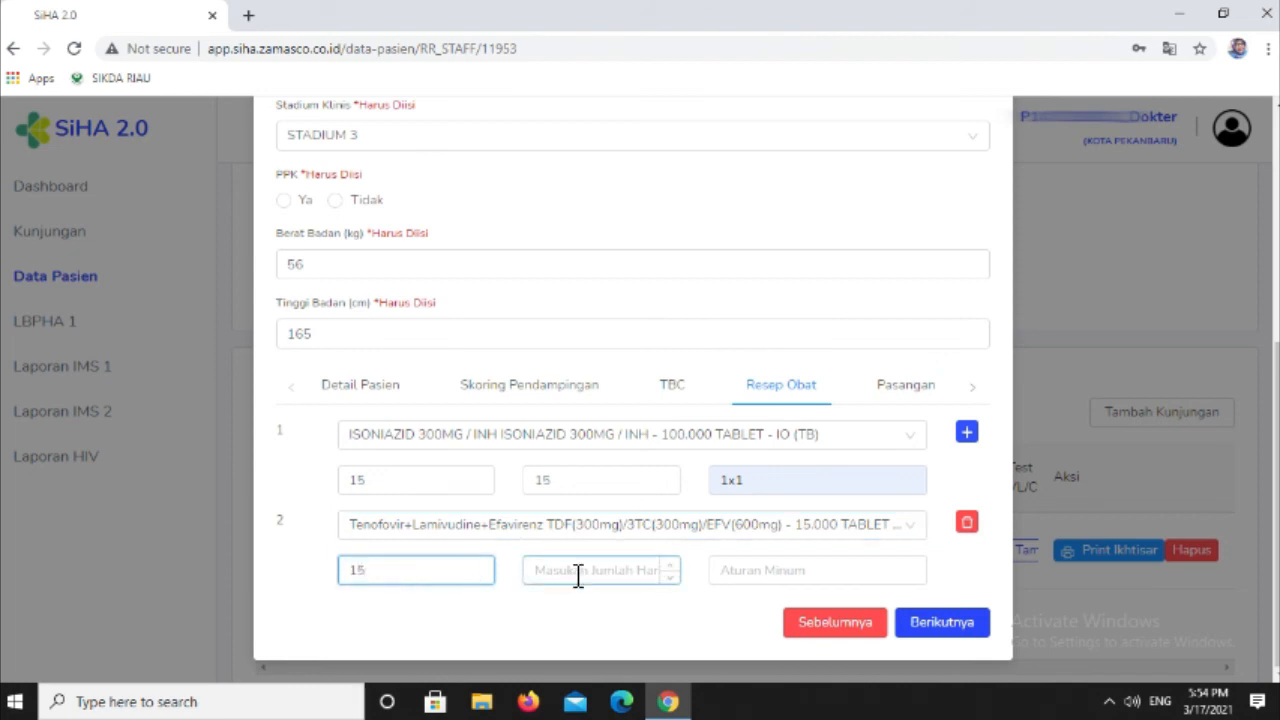
left_click(572, 570)
type("15")
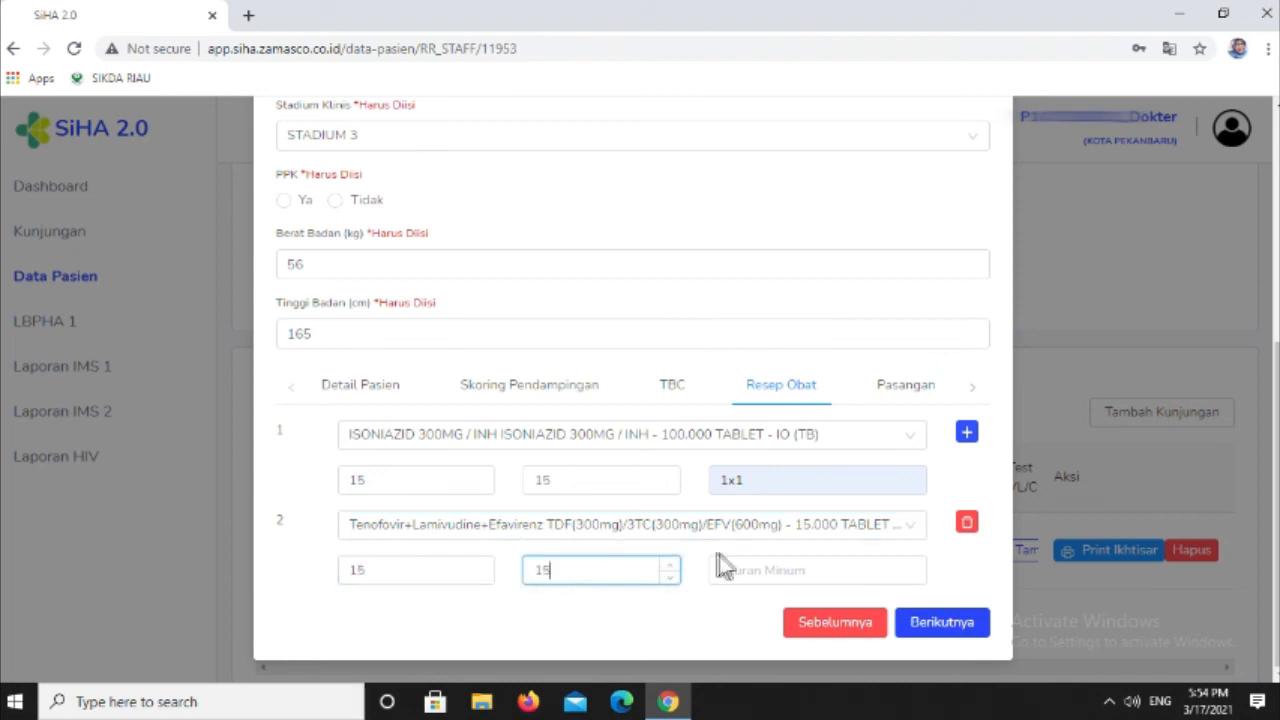
left_click(745, 570)
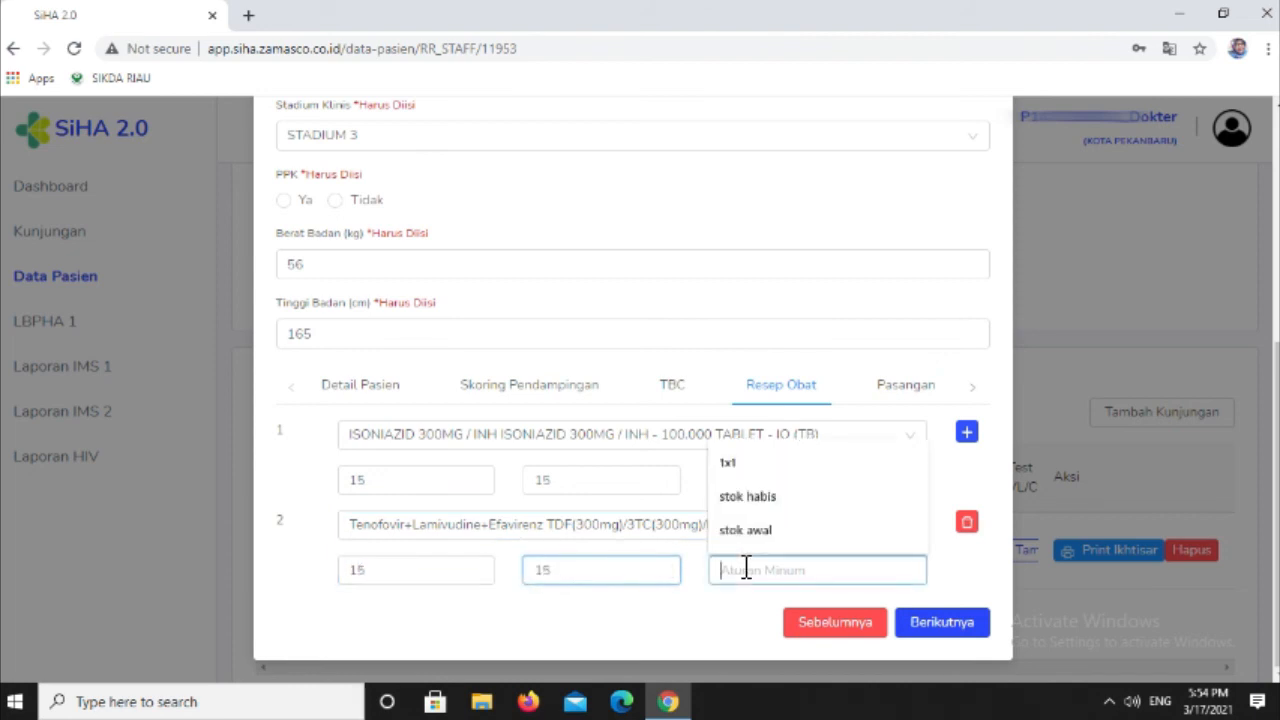
left_click(728, 462)
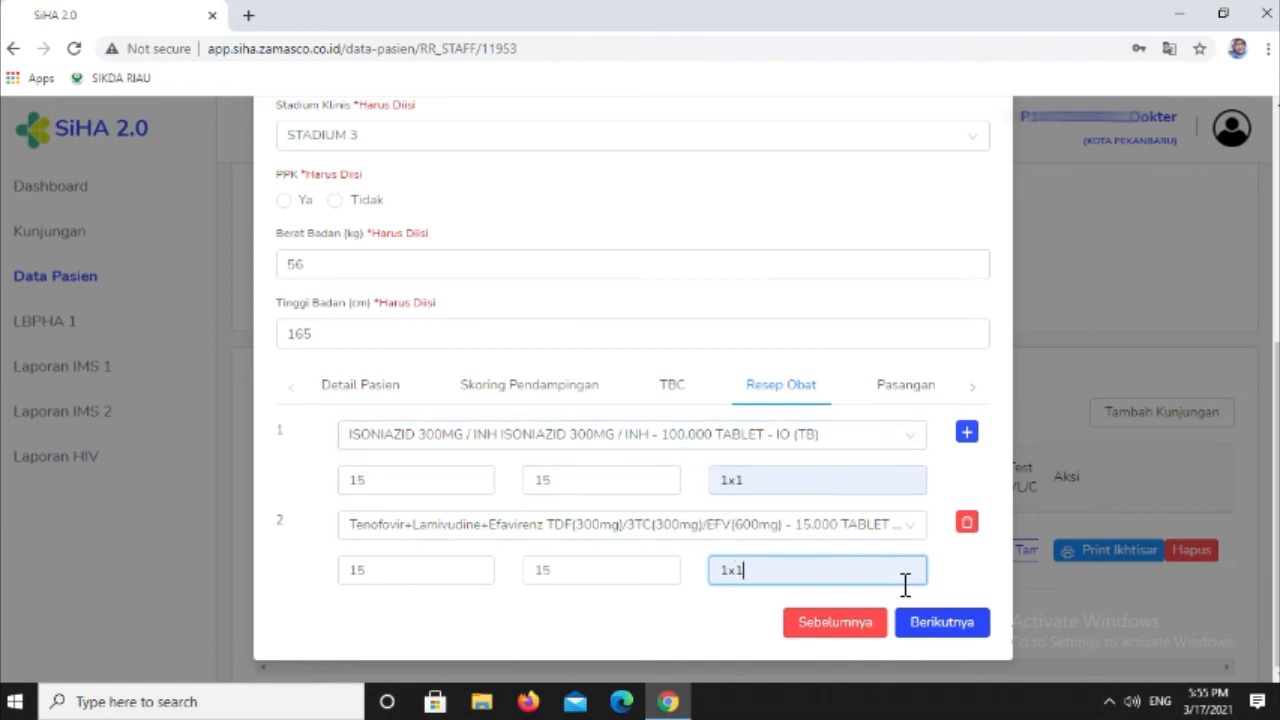
left_click(936, 630)
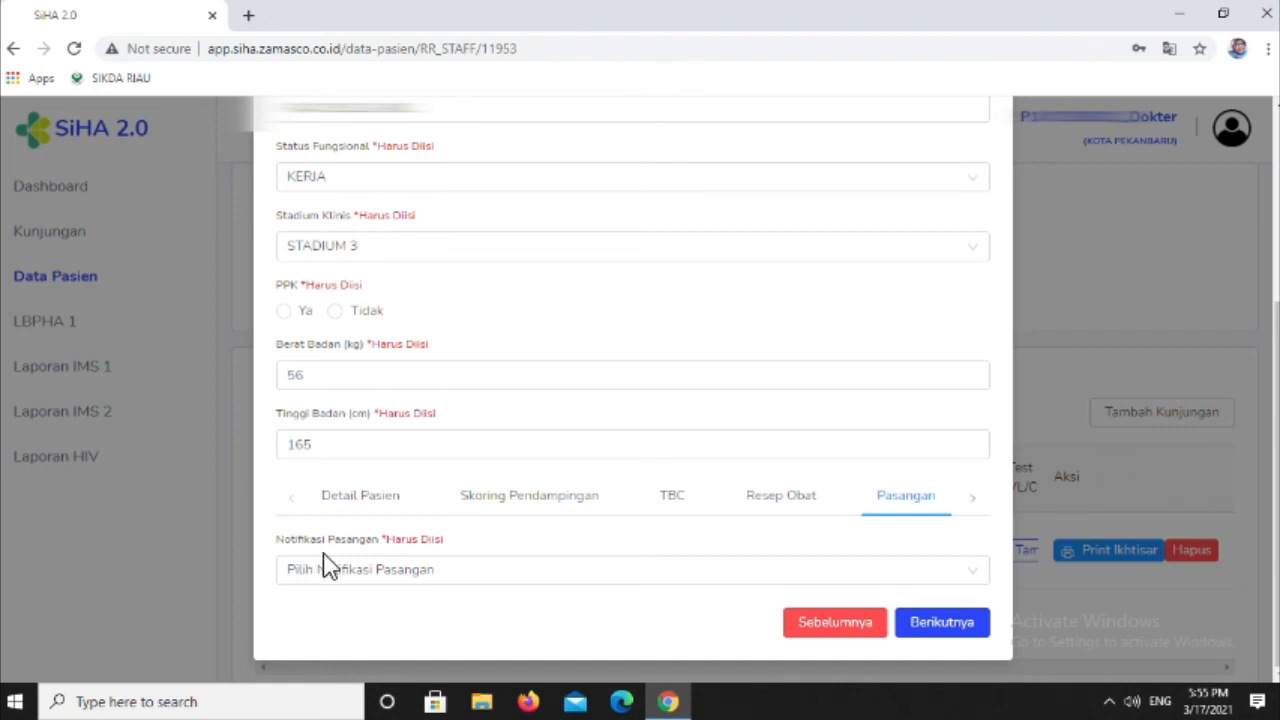
- Try menolak and tidak memenuhi syarat as the Notifikasi Pasangan choice
left_click(352, 577)
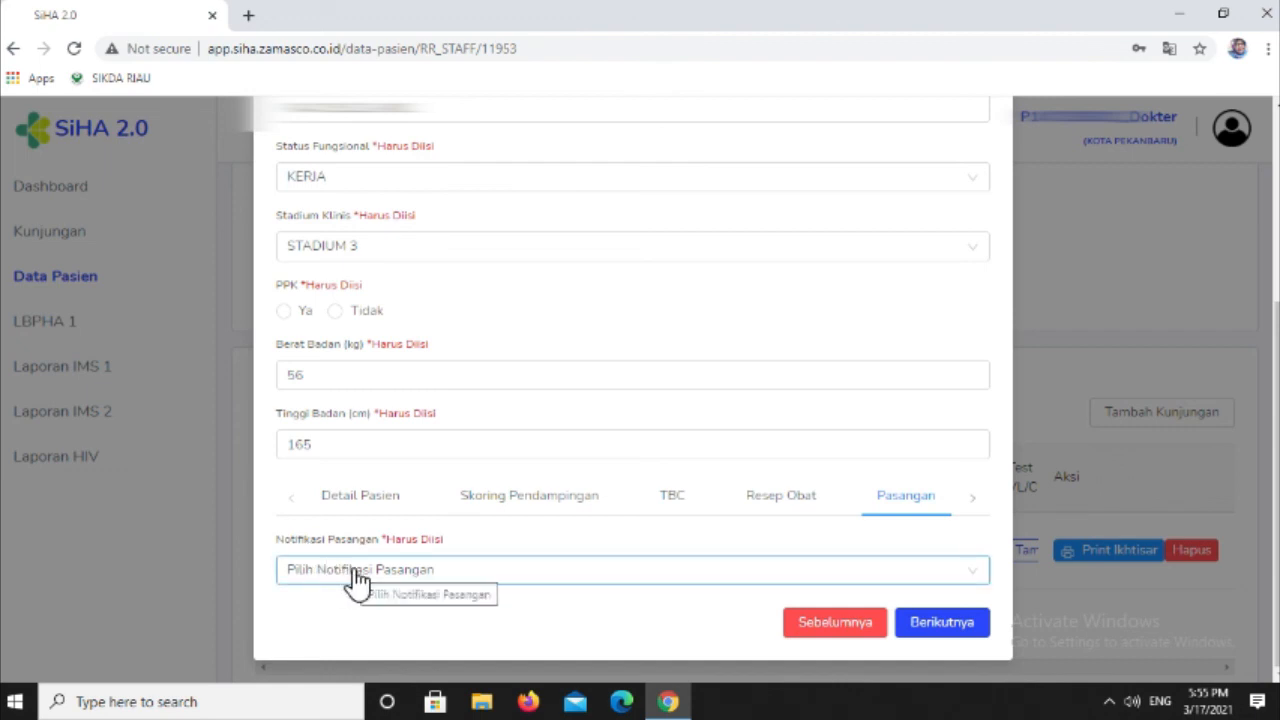
left_click(357, 578)
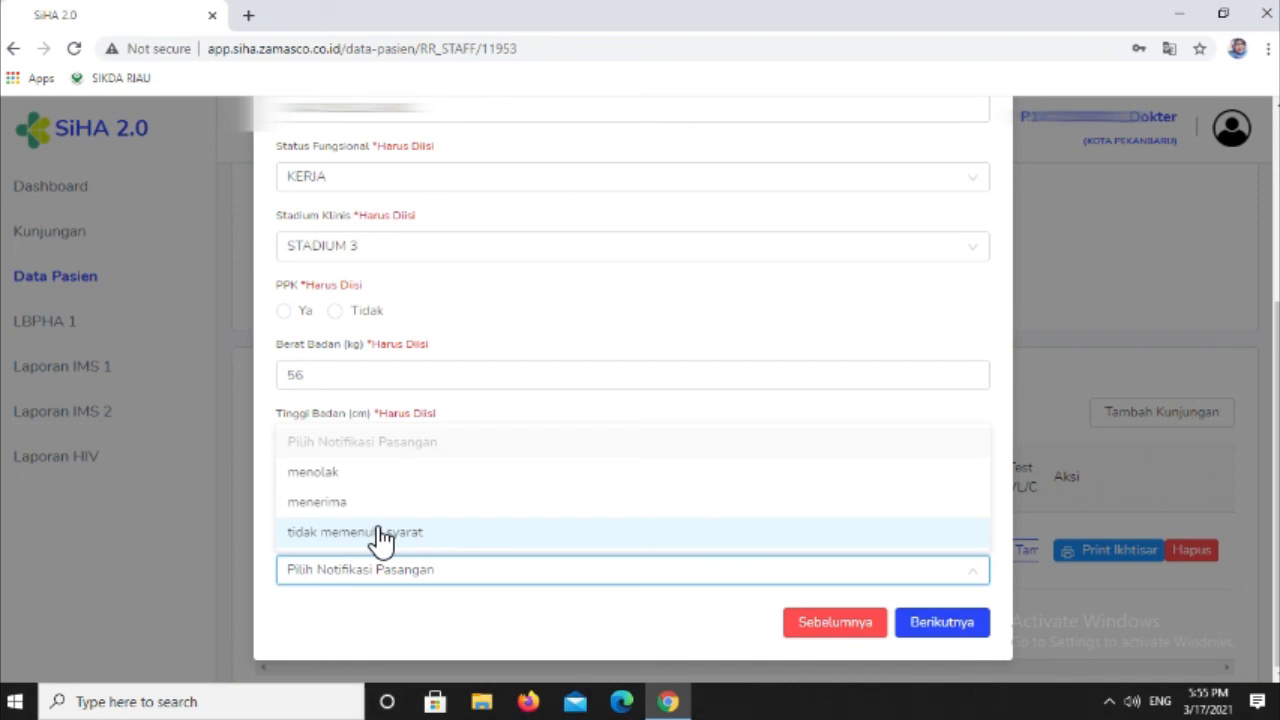
left_click(358, 480)
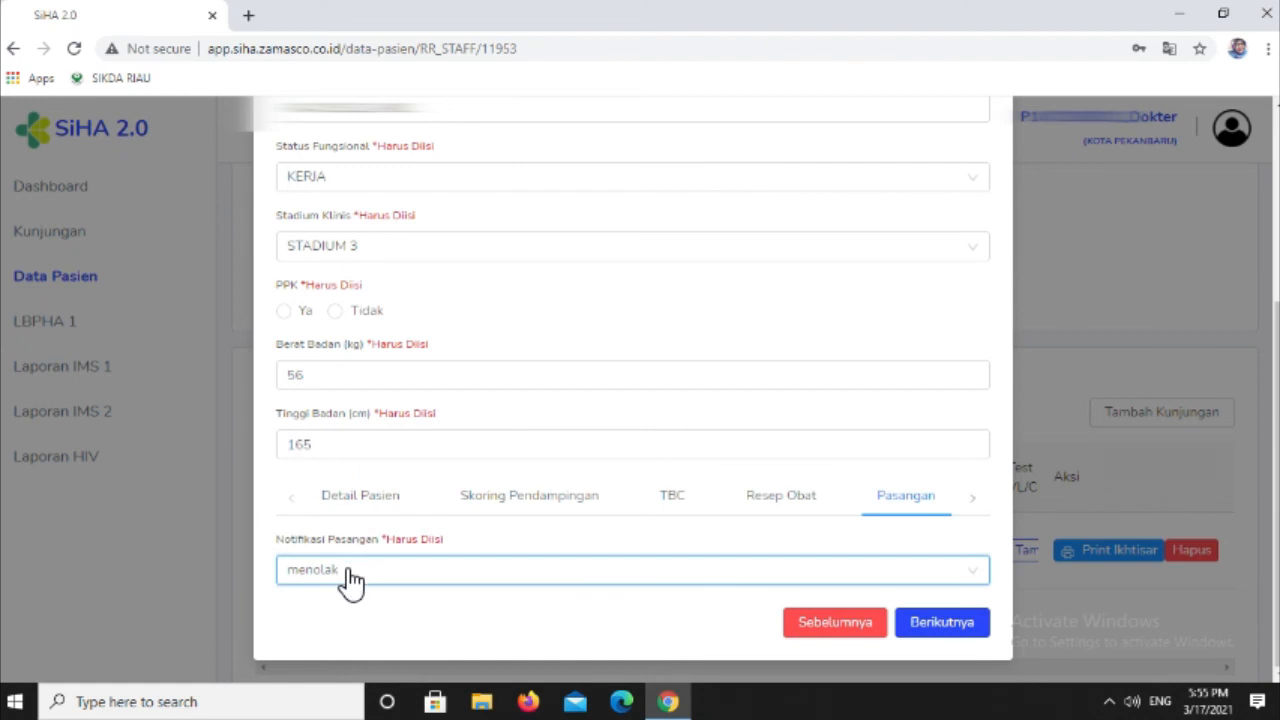
left_click(350, 578)
left_click(352, 533)
- Set Notifikasi Pasangan to menerima
left_click(365, 576)
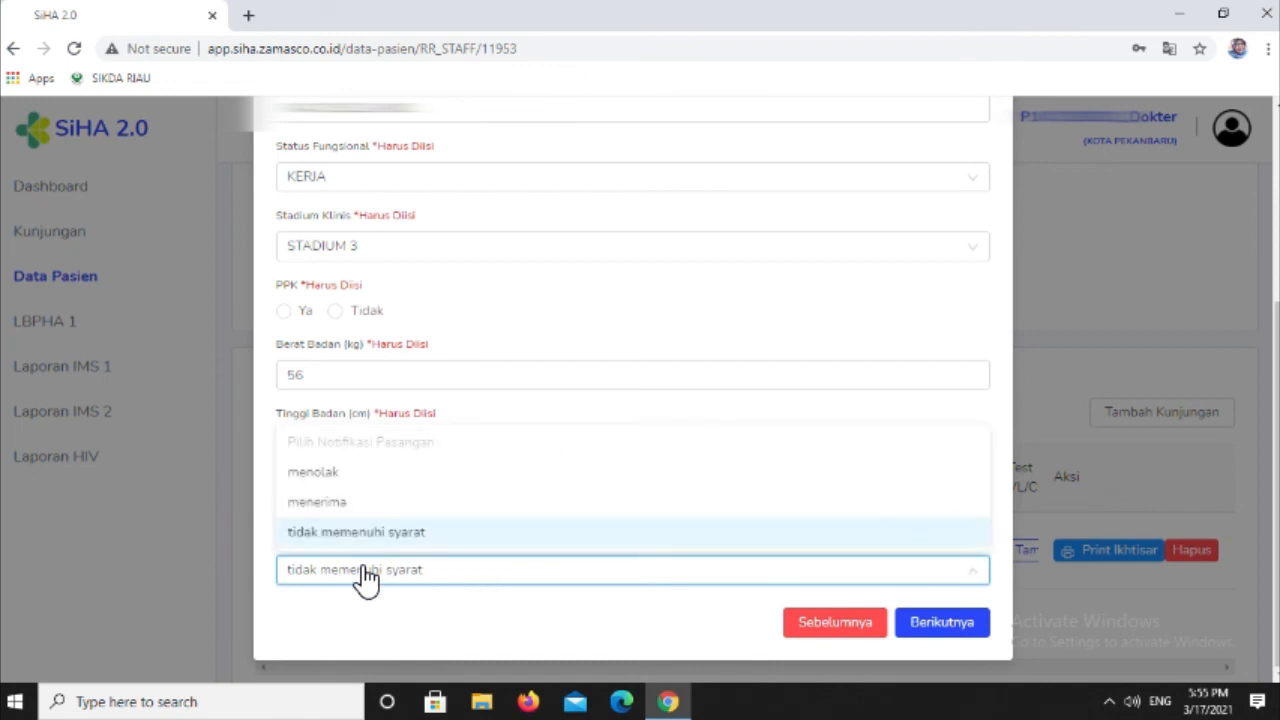
left_click(378, 507)
scroll(378, 513, "down", 1)
- Fill in the partner row with the partner's name, Umur 30, Jenis Kelamin LAKI-LAKI, and Hubungan Pasangan Seks
left_click(341, 576)
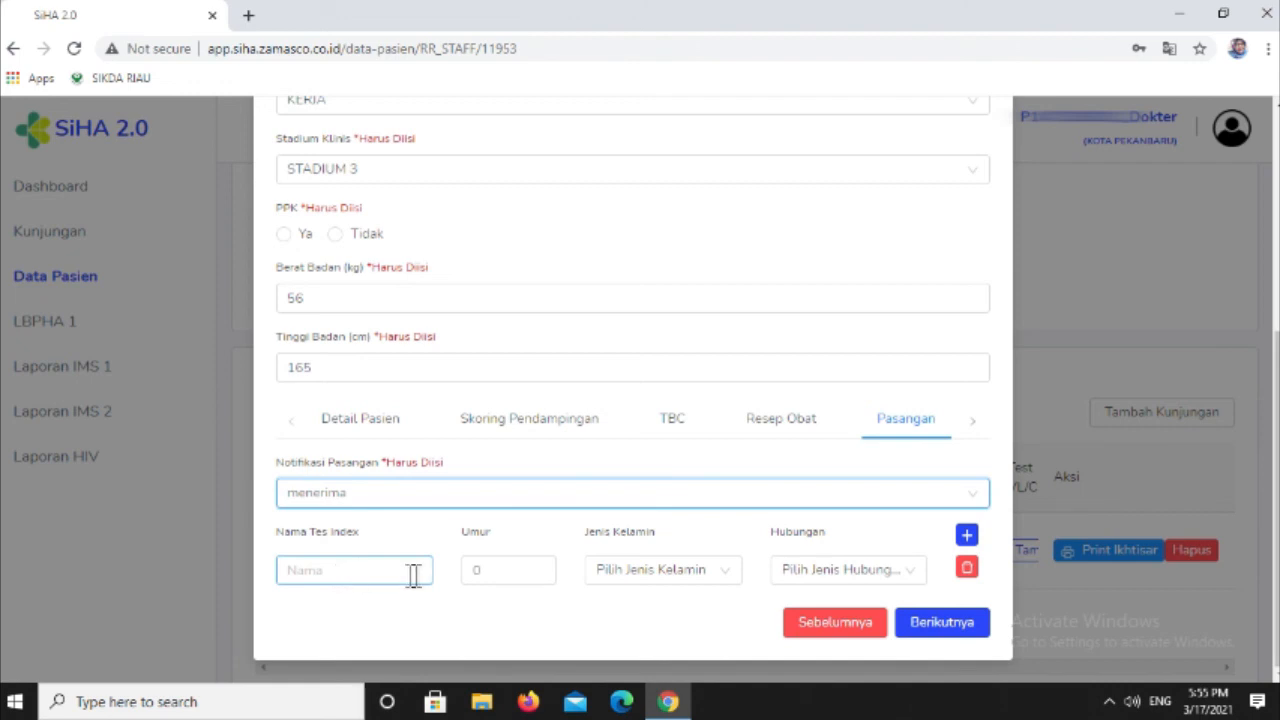
left_click(301, 574)
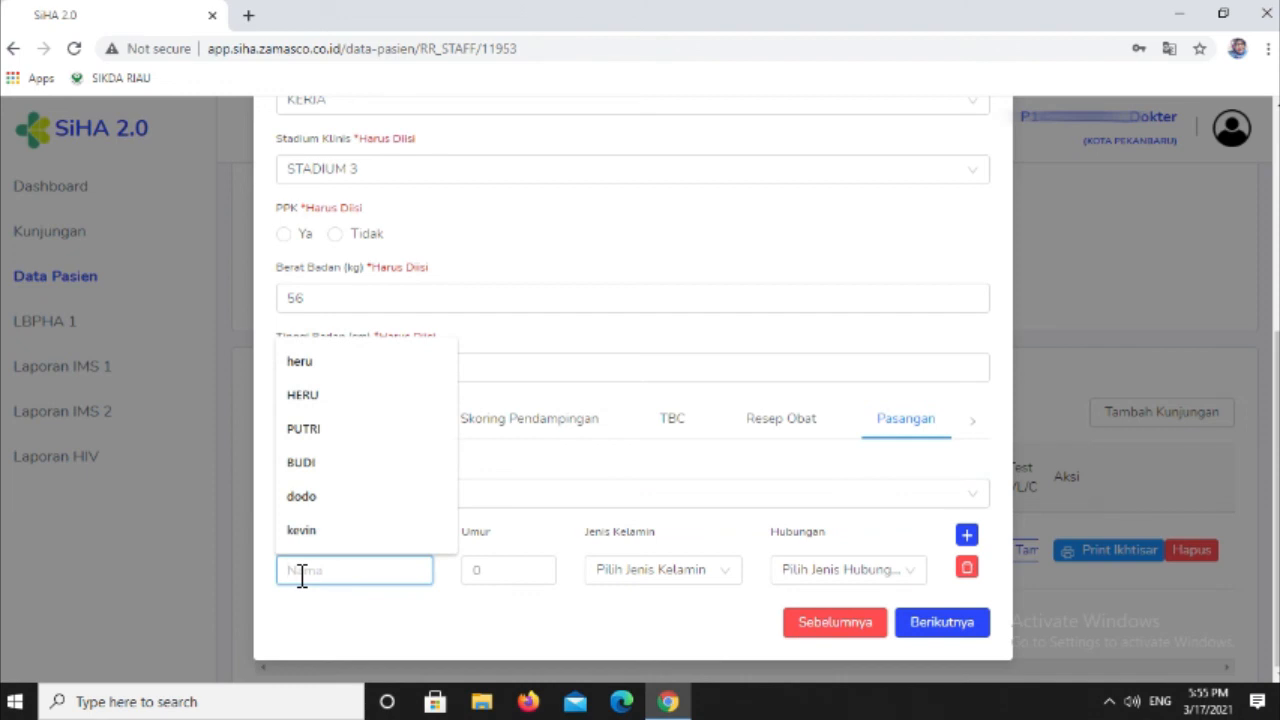
left_click(335, 497)
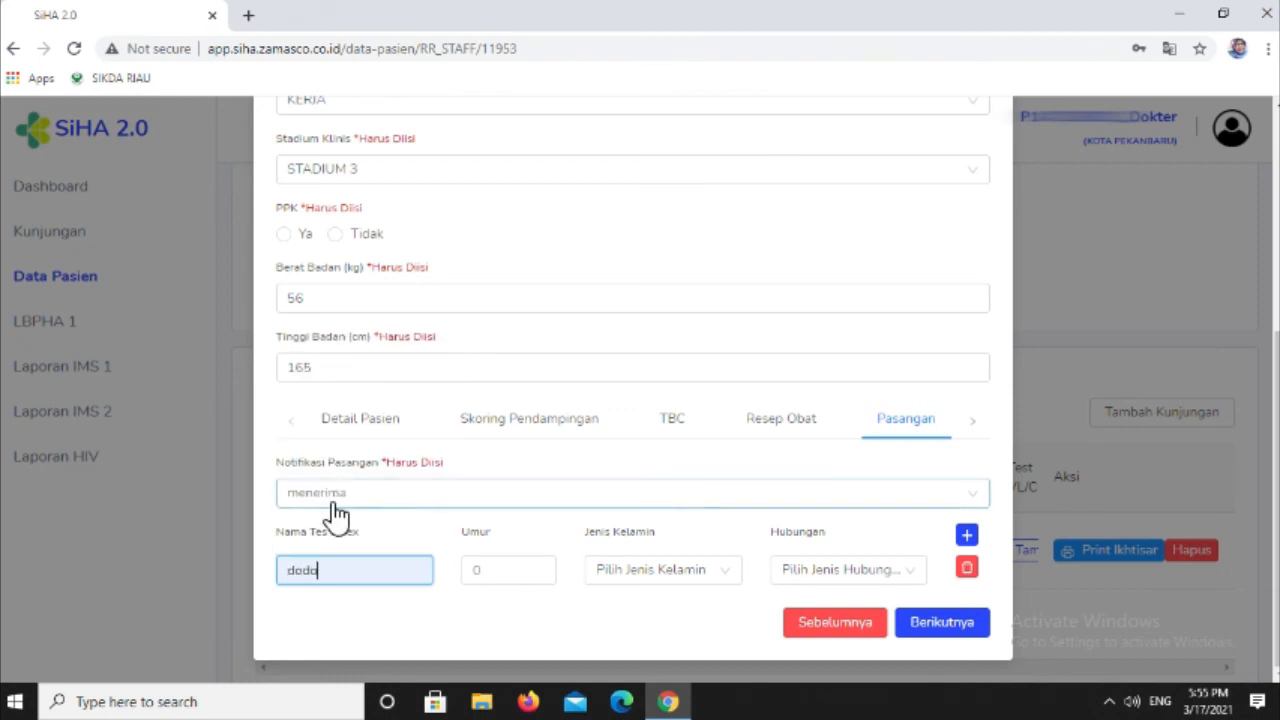
left_click(491, 578)
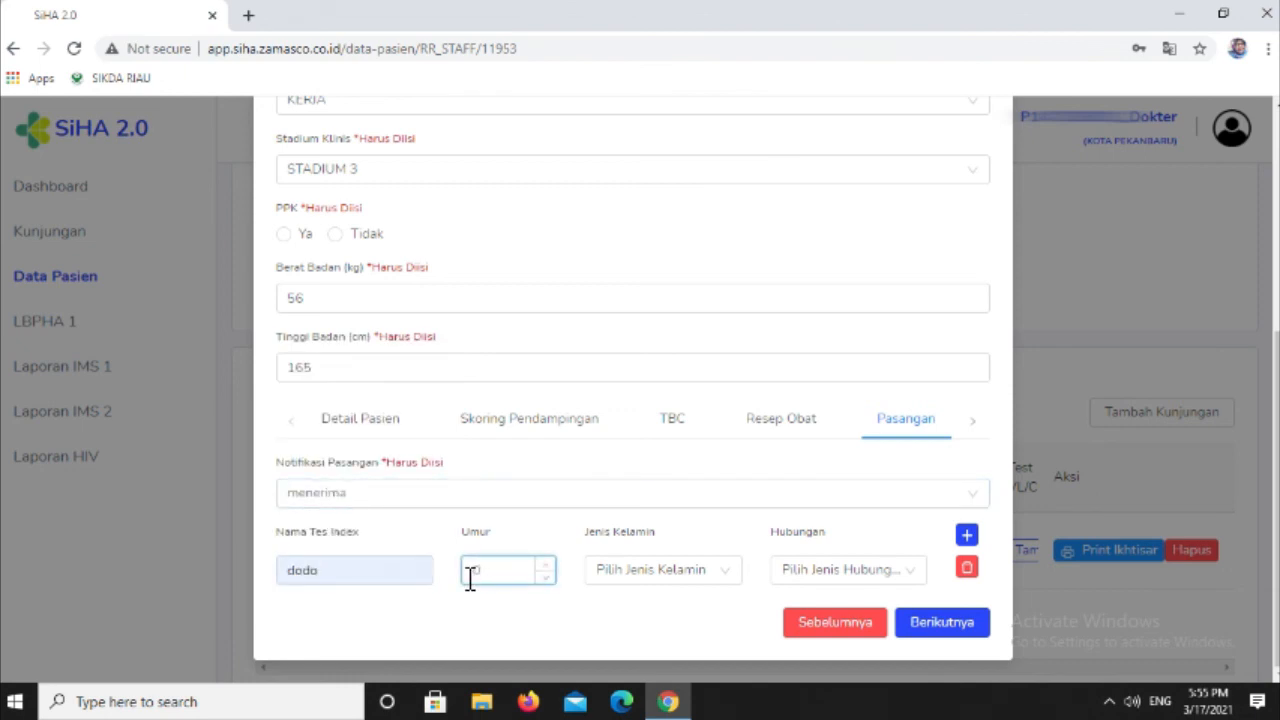
left_click(692, 572)
left_click(694, 507)
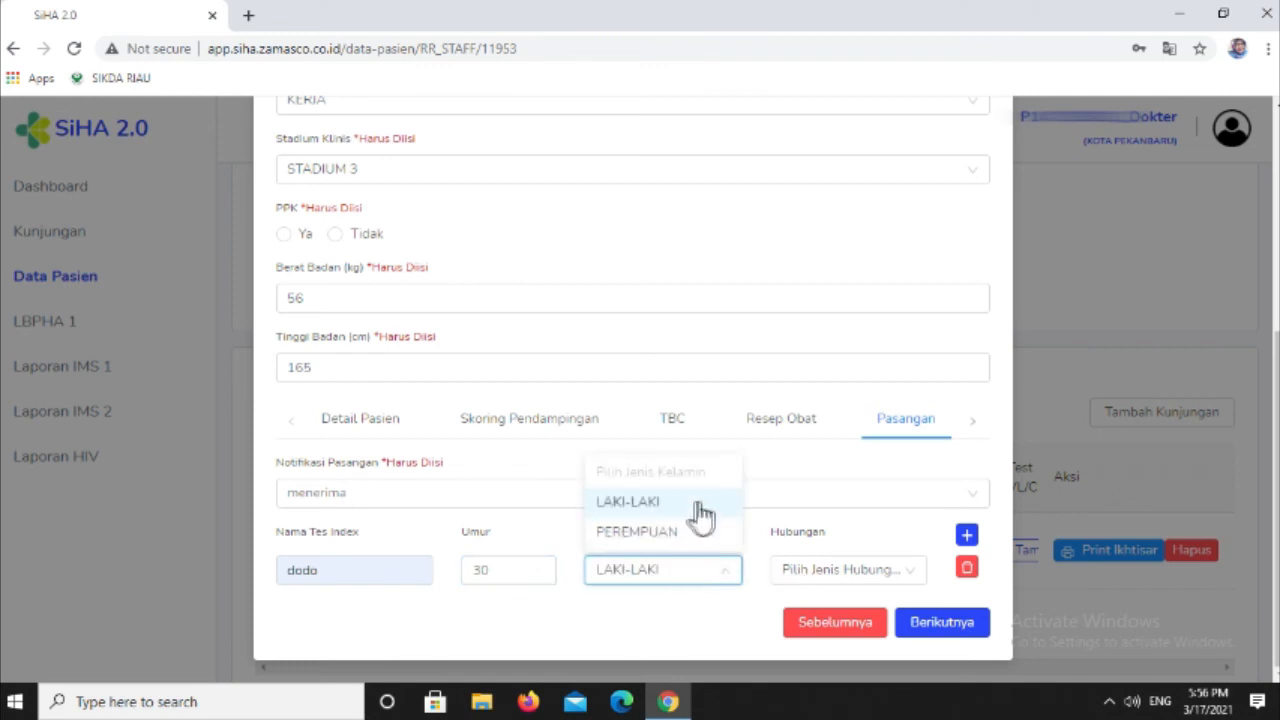
left_click(826, 589)
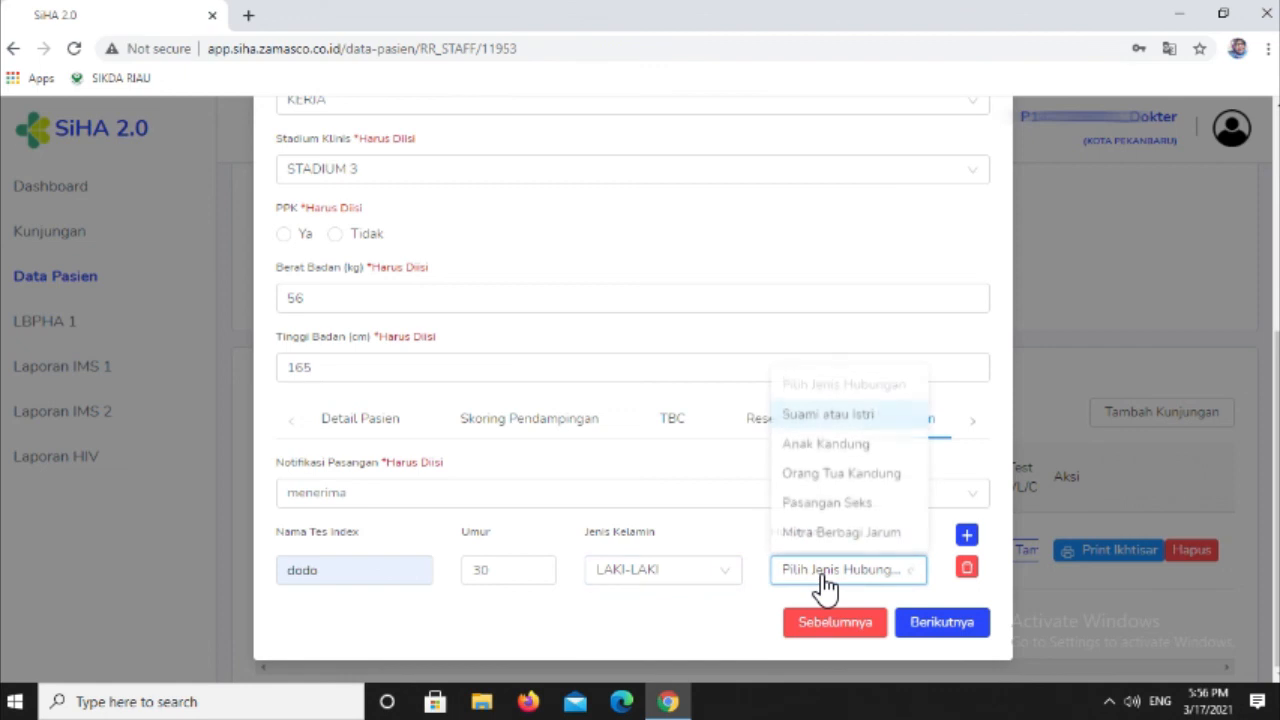
left_click(820, 508)
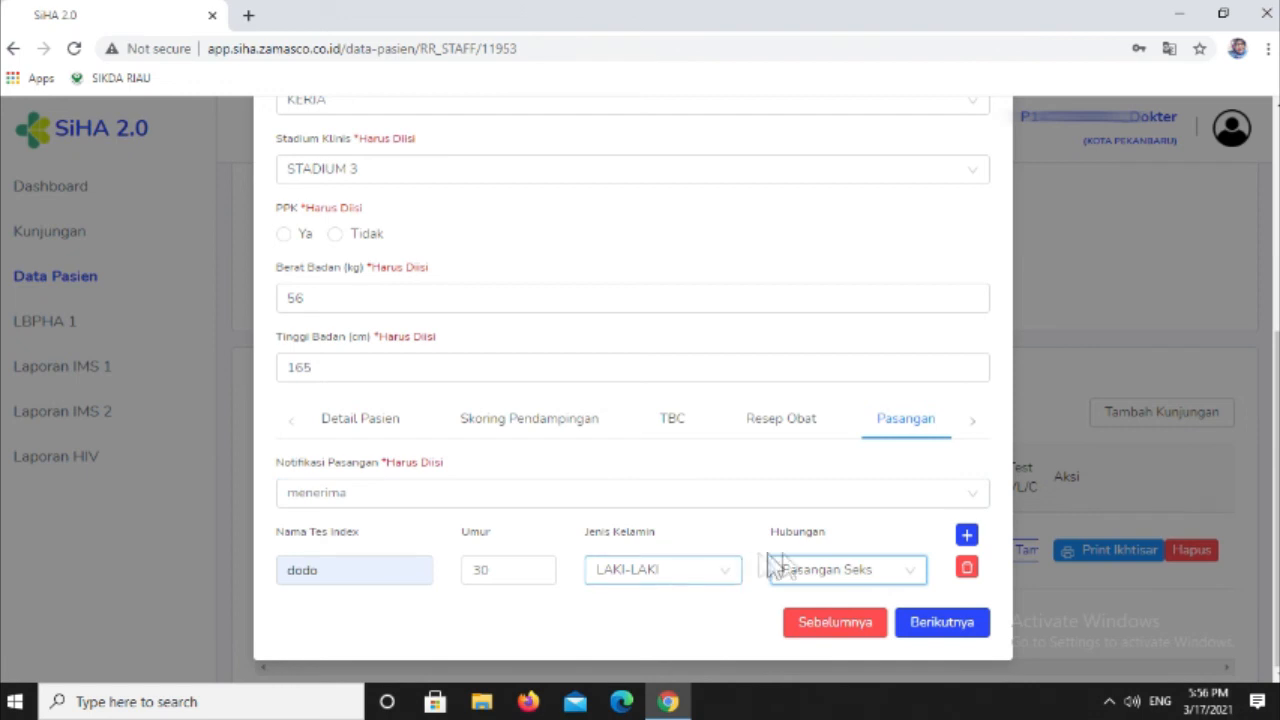
- Add an empty second partner row and delete it again
left_click(966, 538)
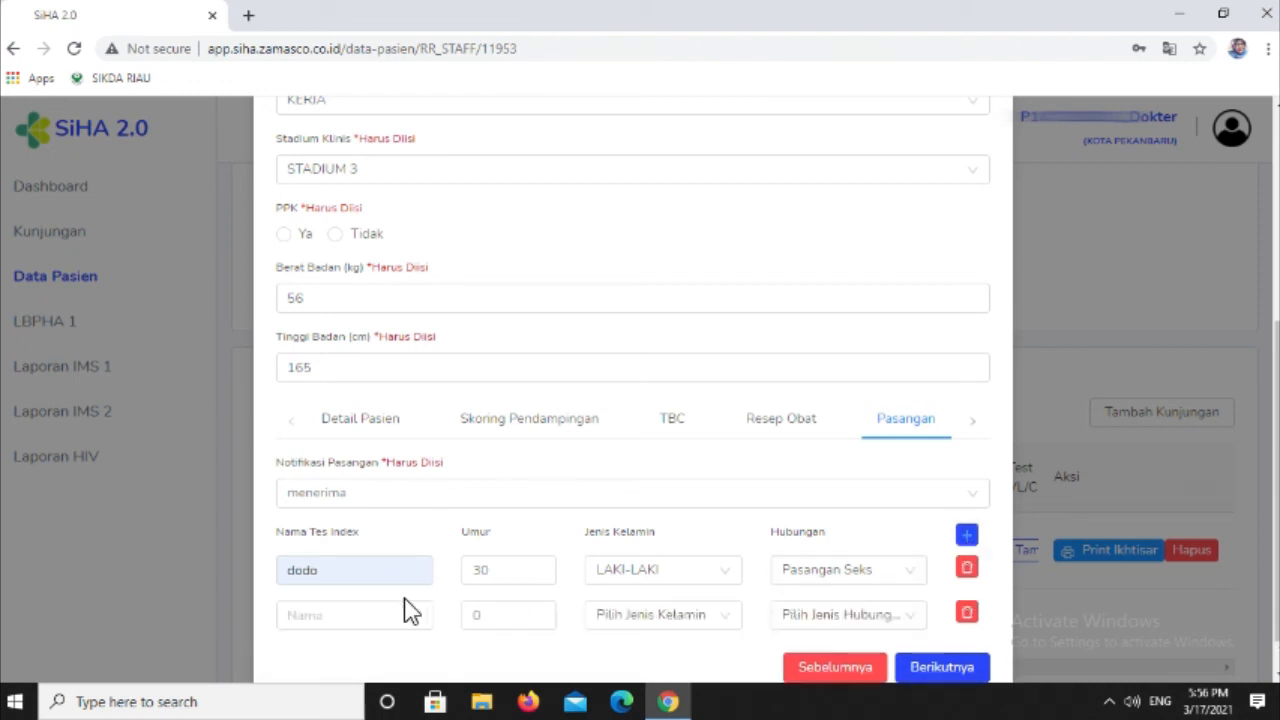
left_click(329, 611)
left_click(720, 615)
left_click(967, 613)
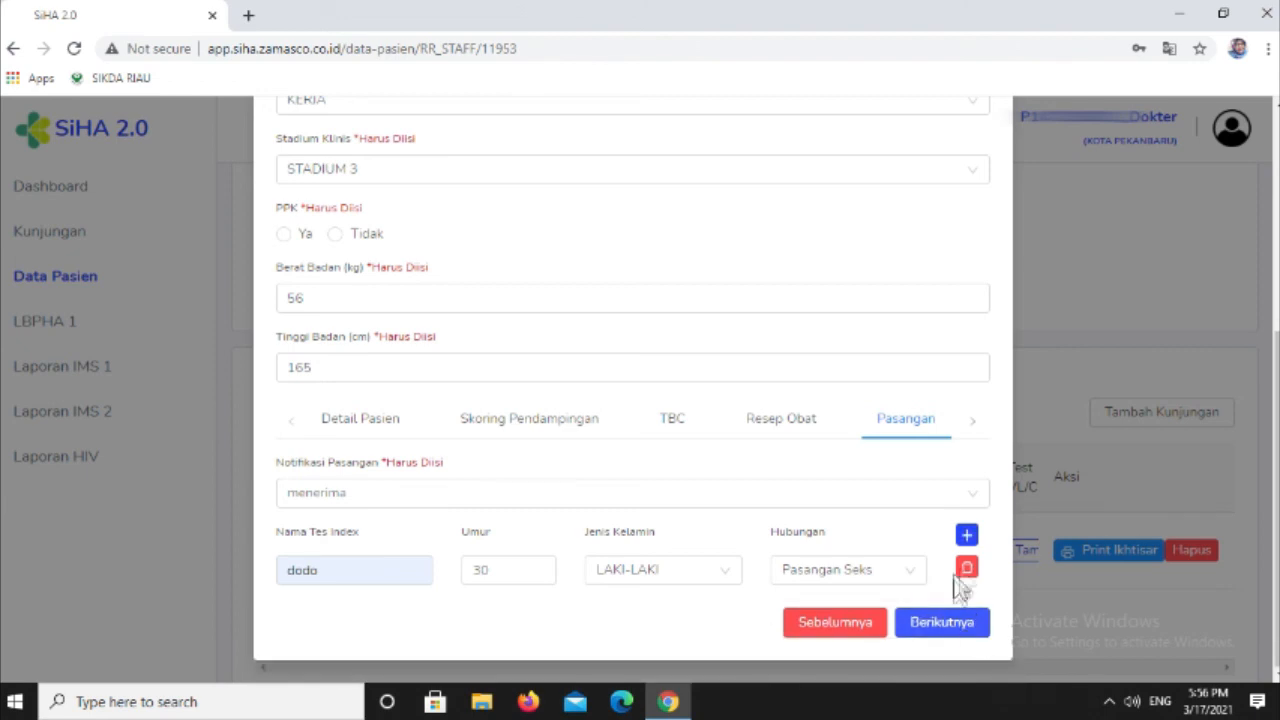
- Continue to Akhir Follow Up, keep Jenis Follow-Up at MASIH DALAM PENGOBATAN, and save the treatment data
left_click(940, 640)
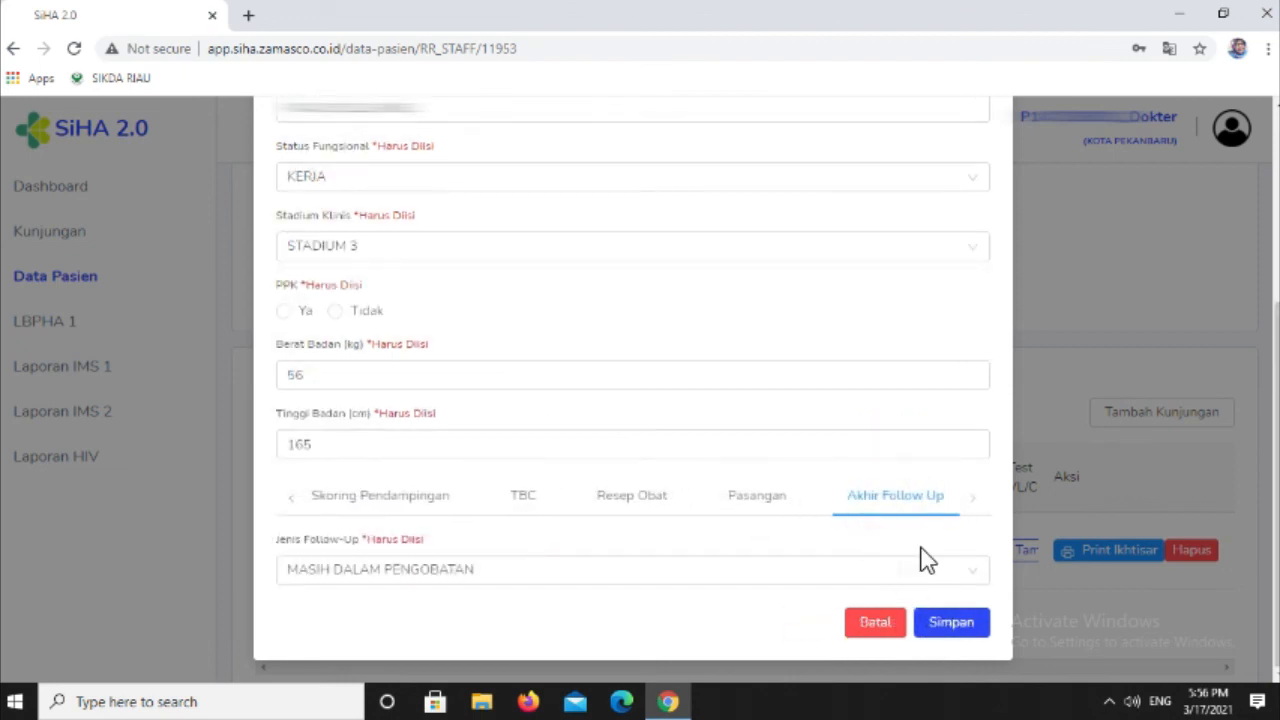
left_click(437, 585)
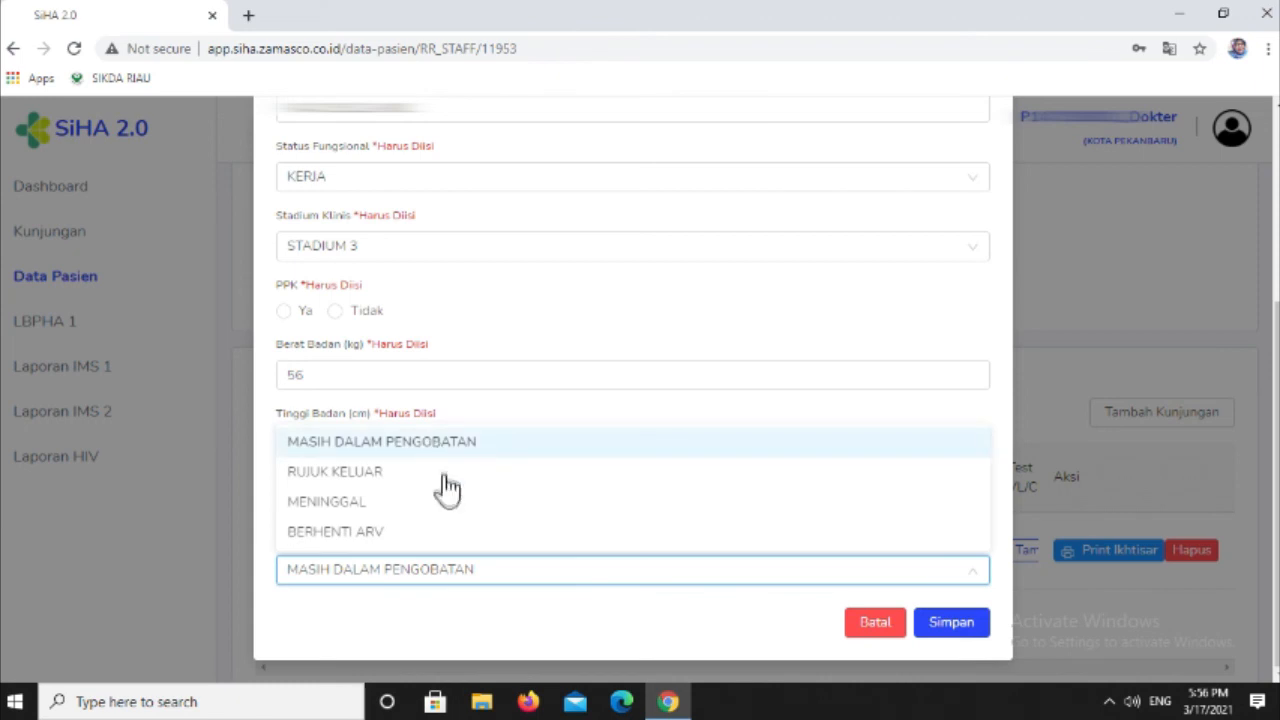
left_click(455, 585)
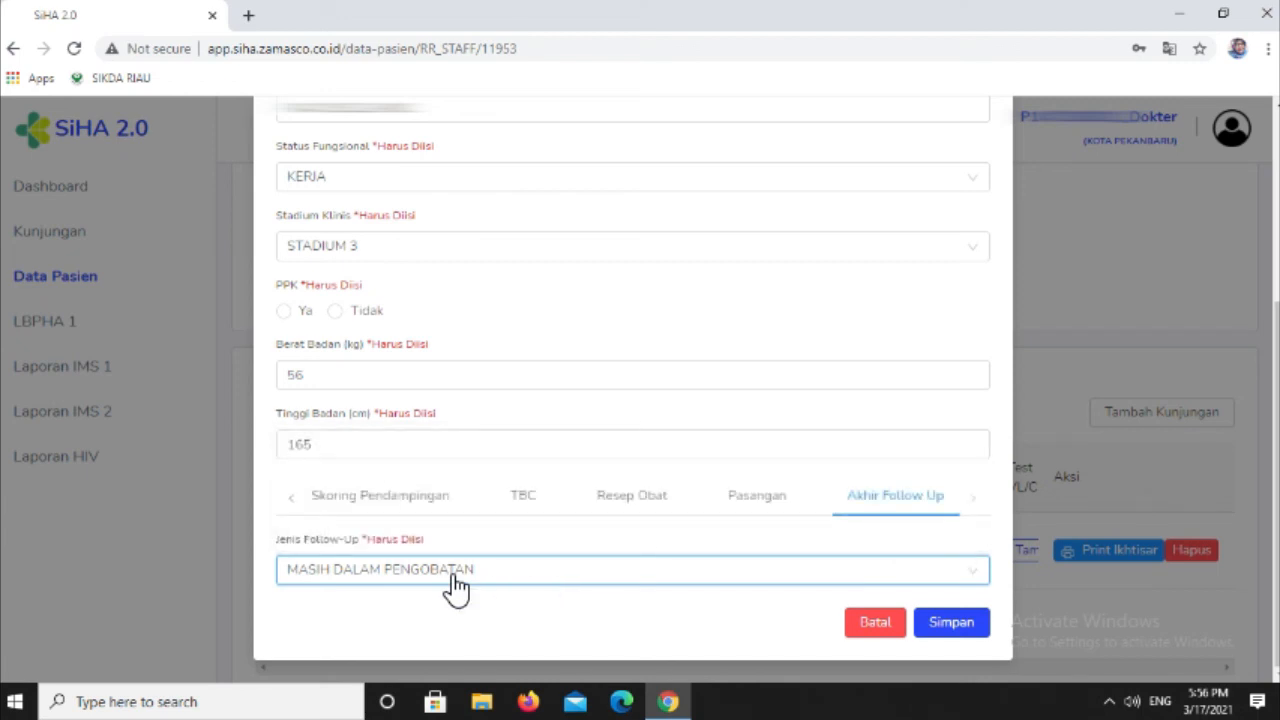
left_click(962, 624)
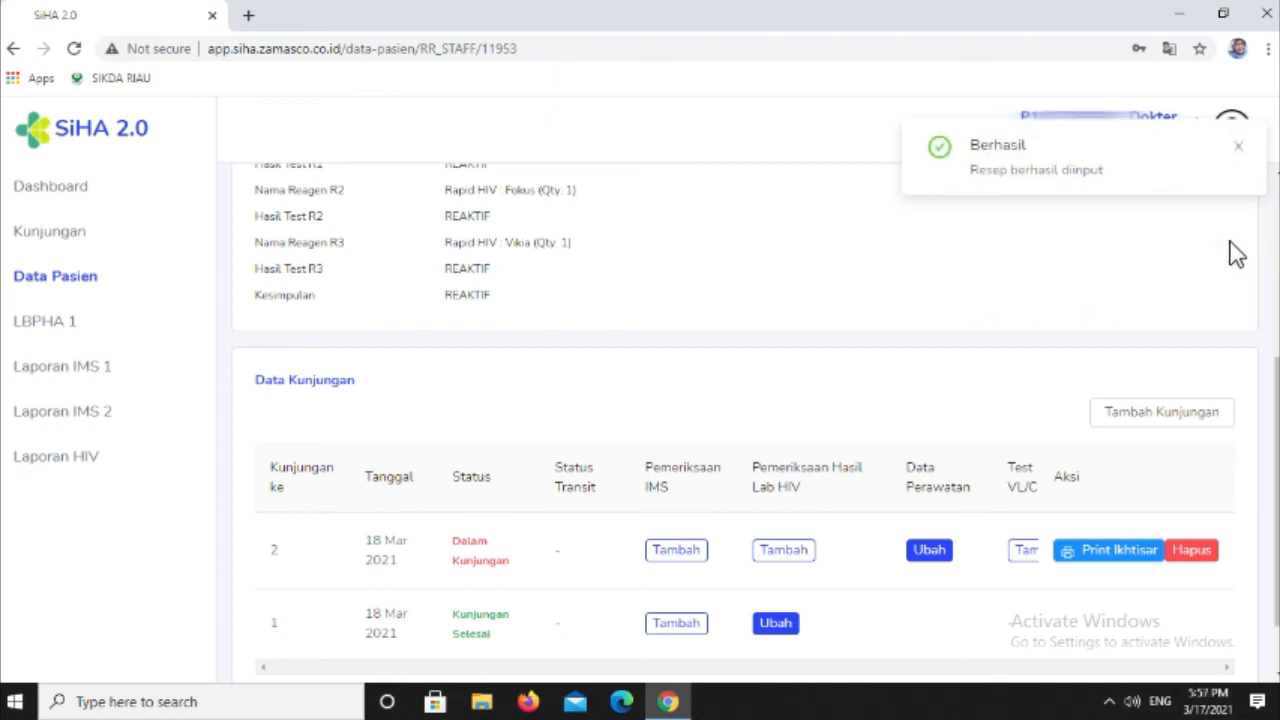
left_click(1242, 150)
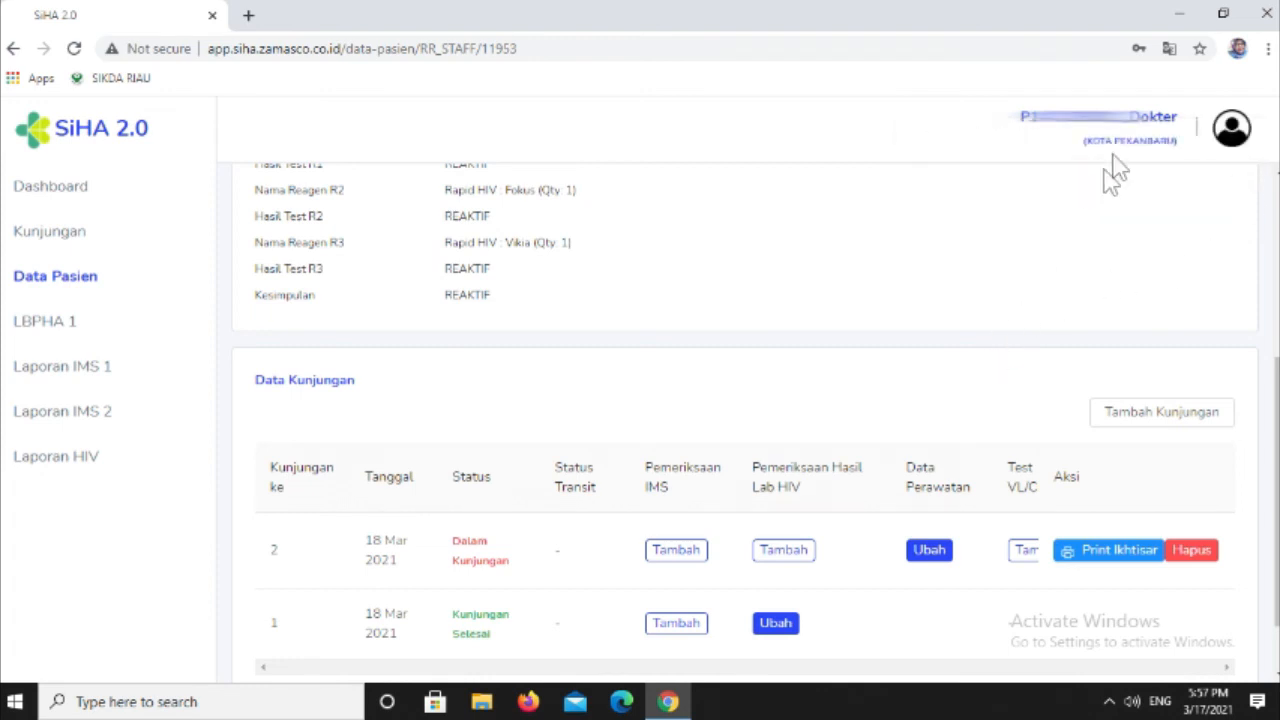
- Log out of the doctor account and sign in to the Farma account with its username and password
left_click(1232, 140)
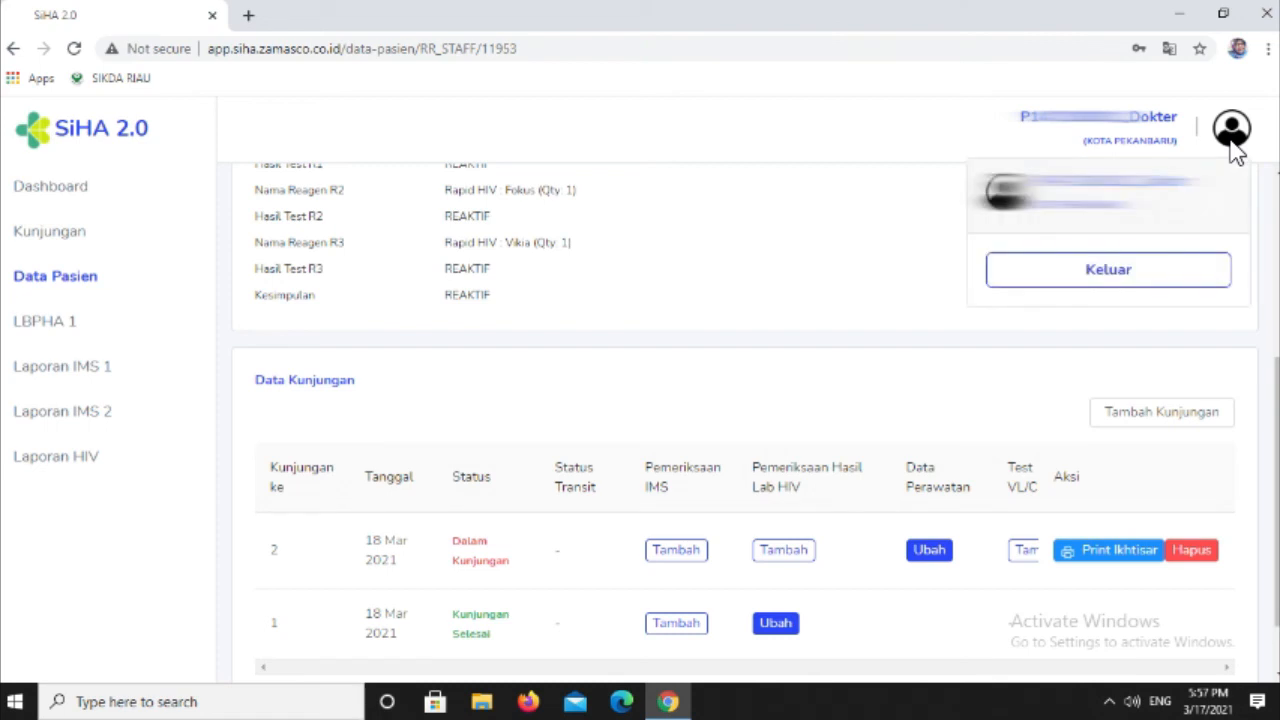
left_click(1141, 275)
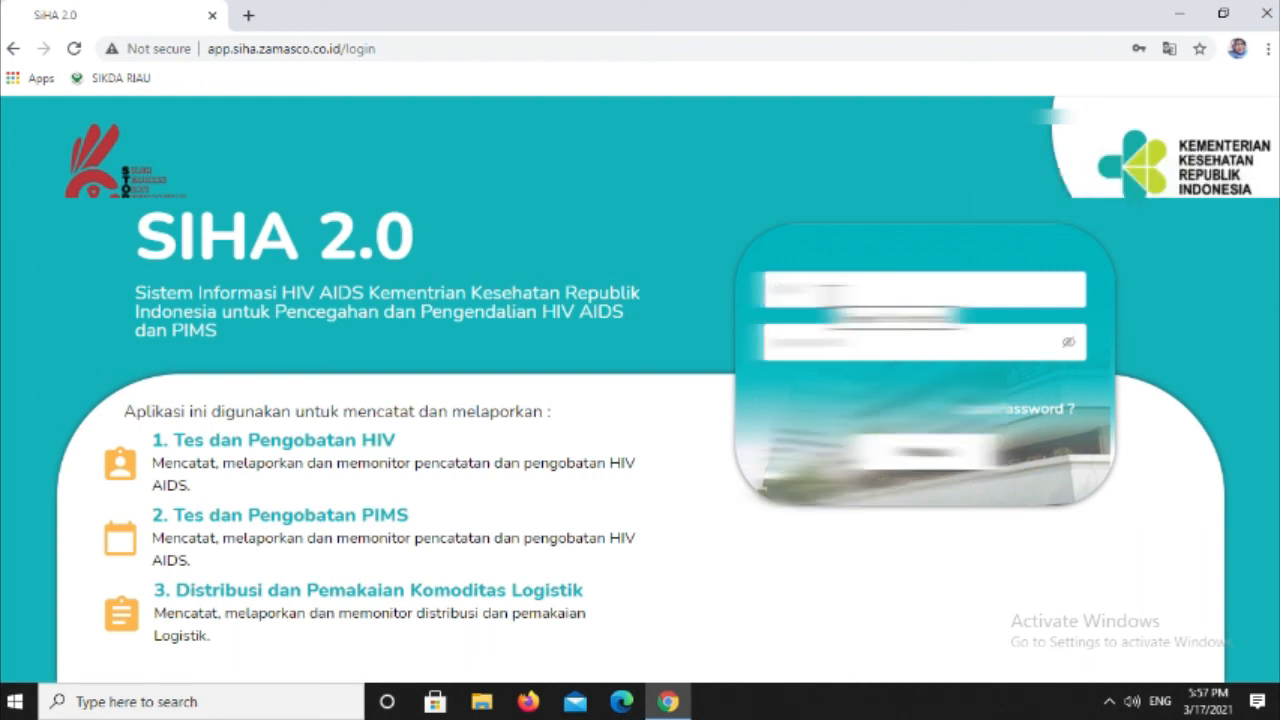
left_click(829, 293)
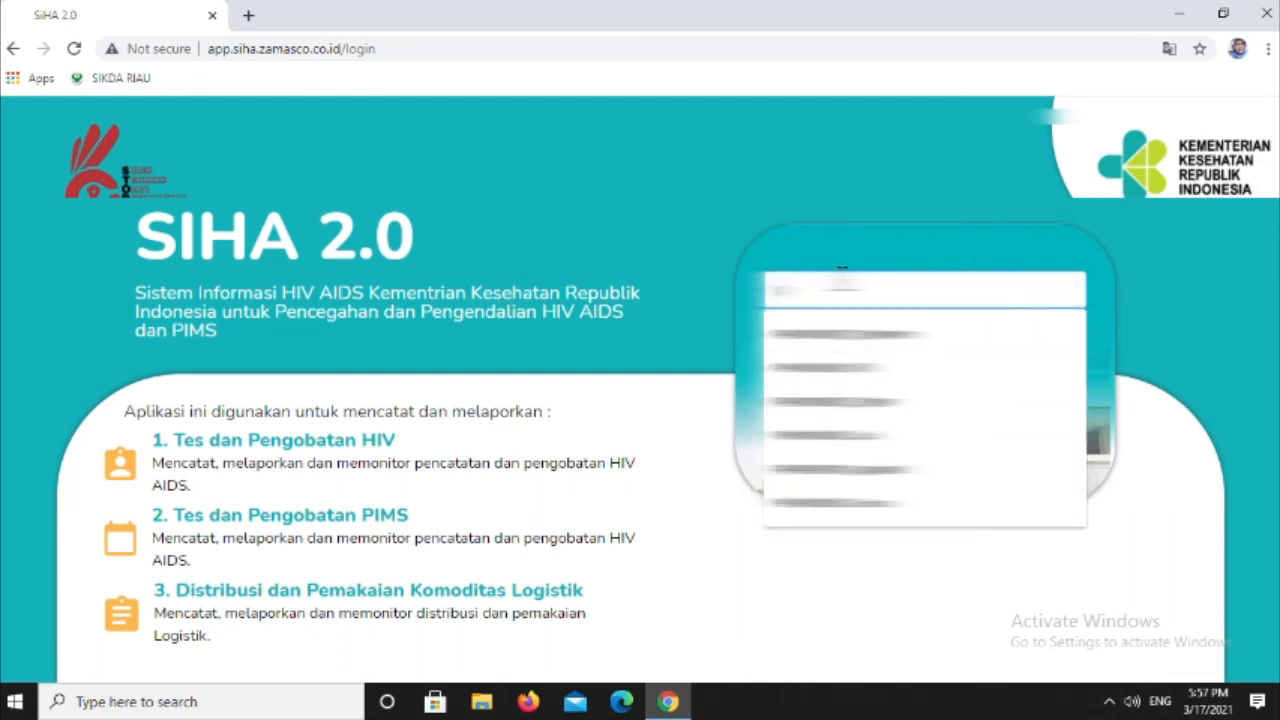
type("1")
key("Down")
left_click(893, 370)
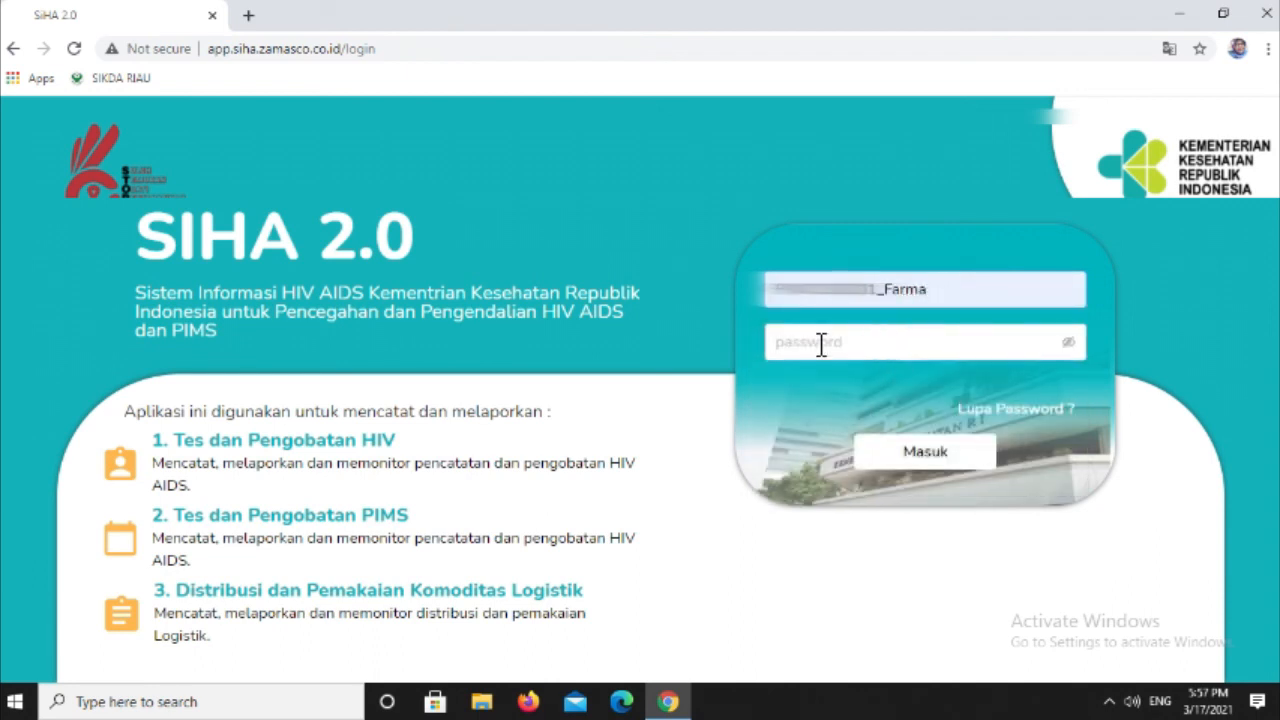
type("••")
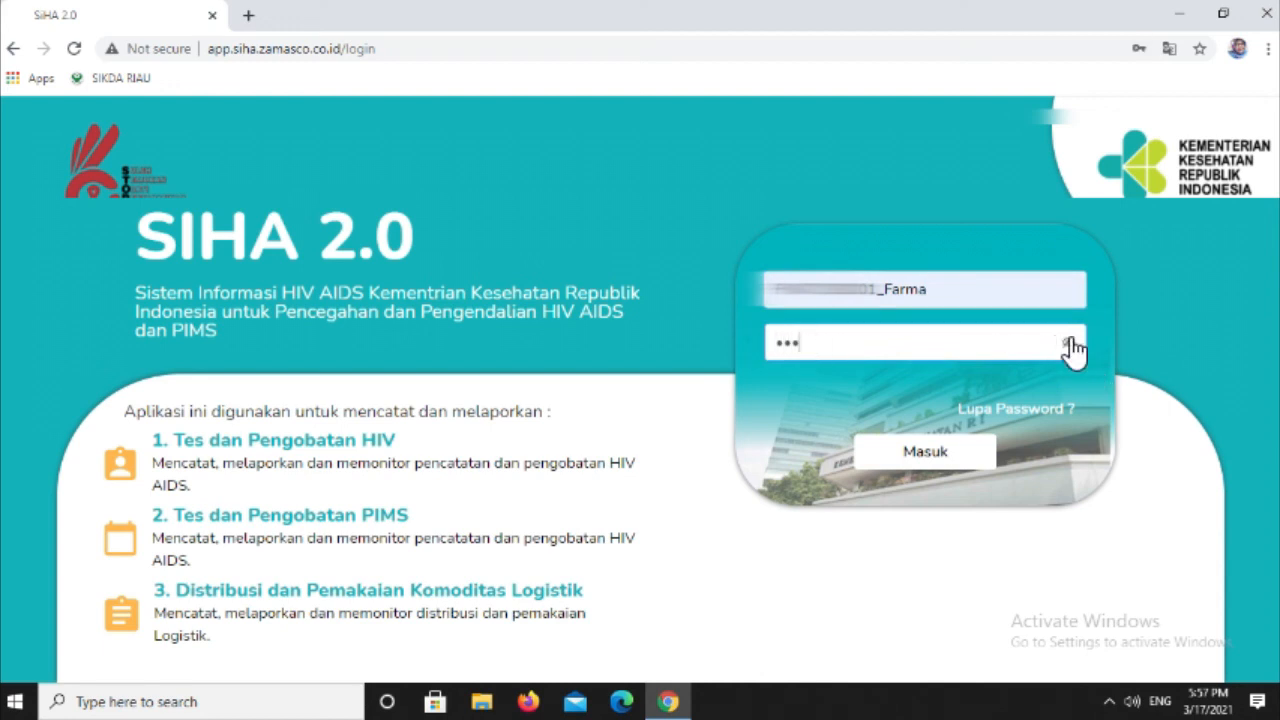
left_click(932, 452)
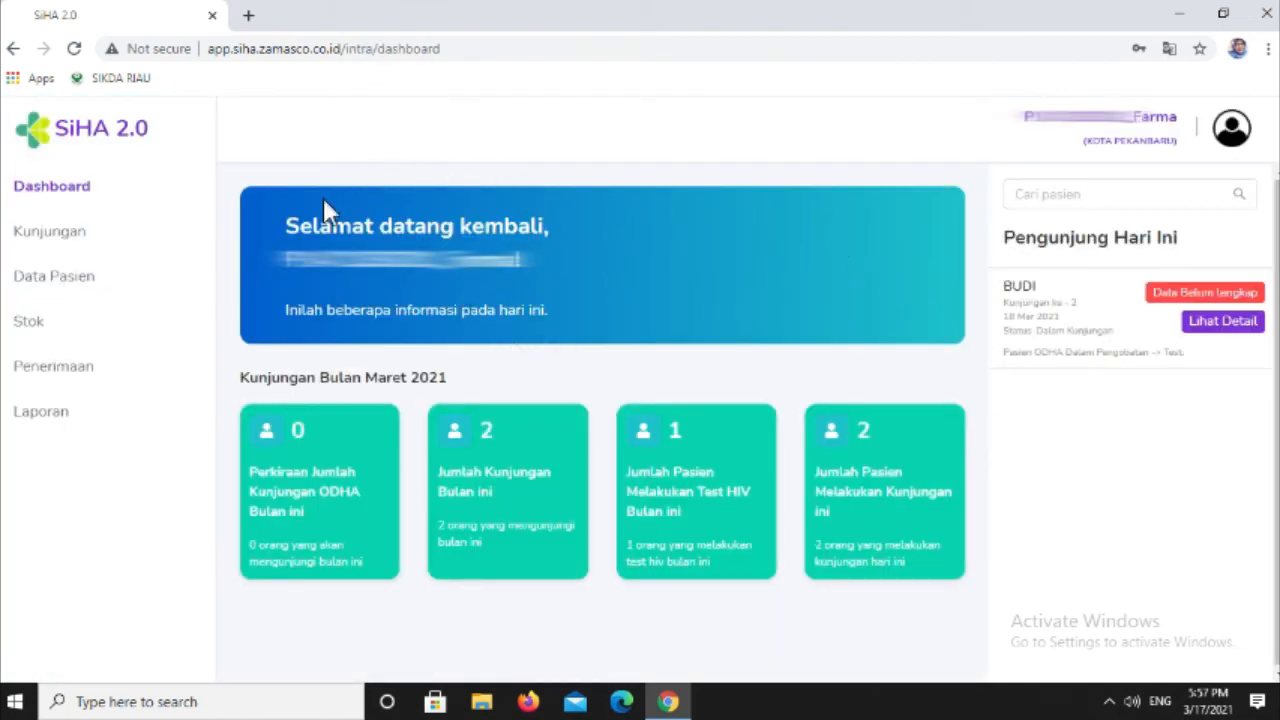
- View the details of today's patient from the dashboard and open visit 2's Resep Obat for editing
left_click(1066, 190)
left_click(1206, 333)
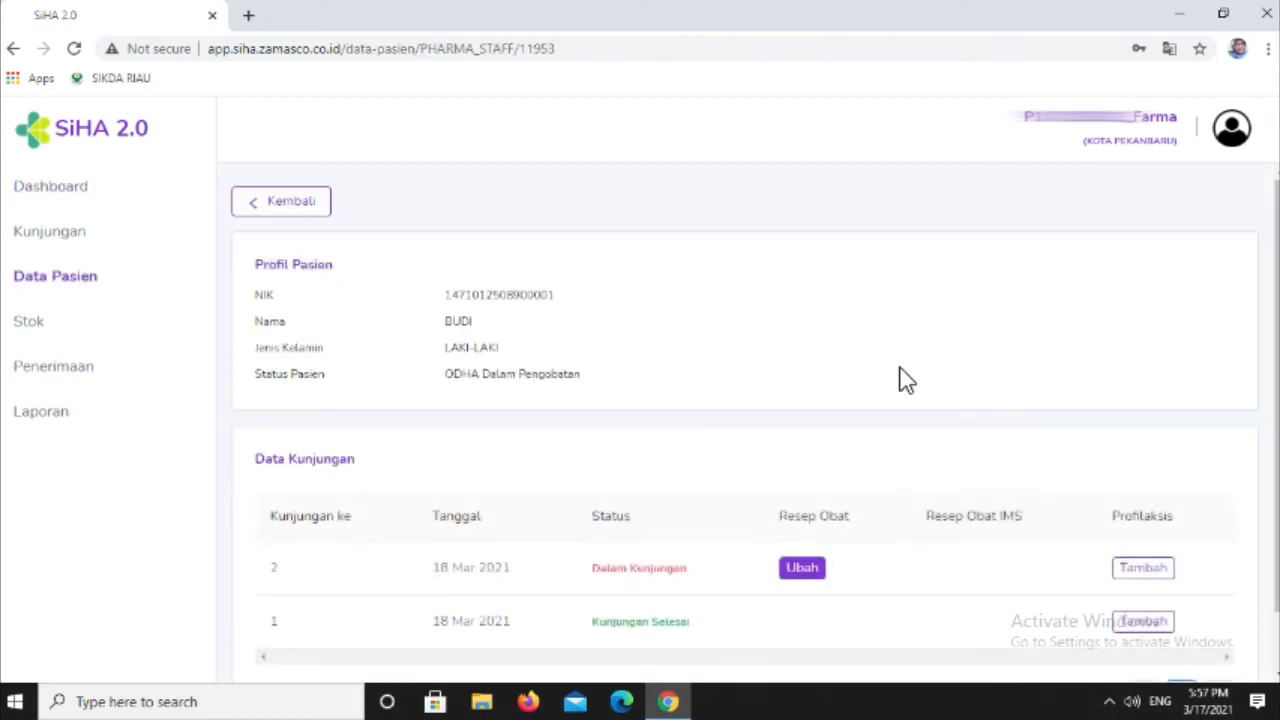
scroll(900, 378, "down", 1)
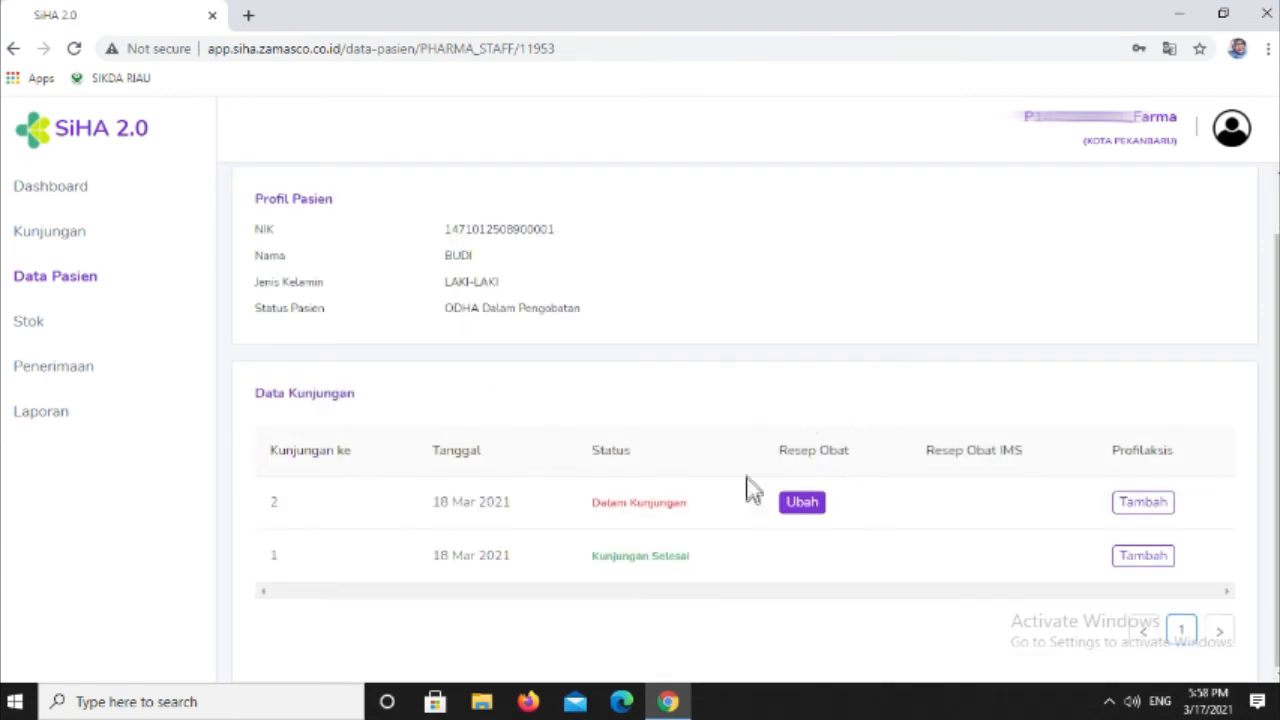
left_click(805, 510)
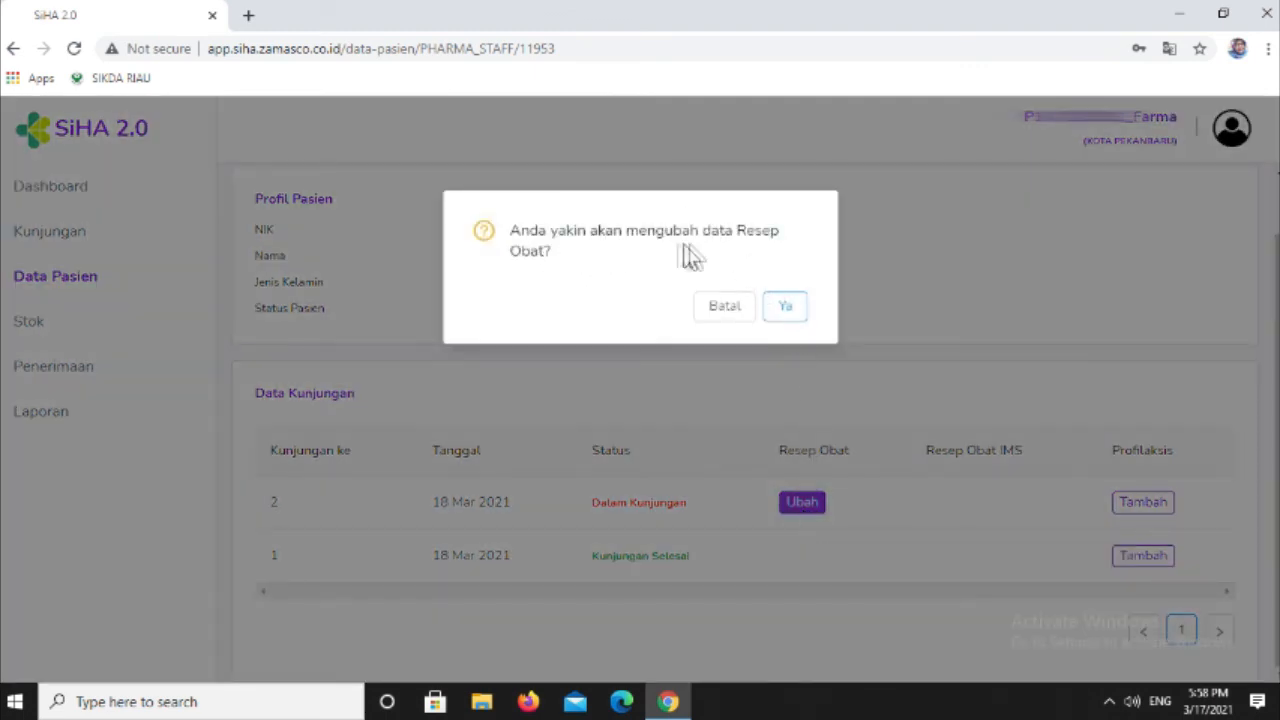
left_click(786, 310)
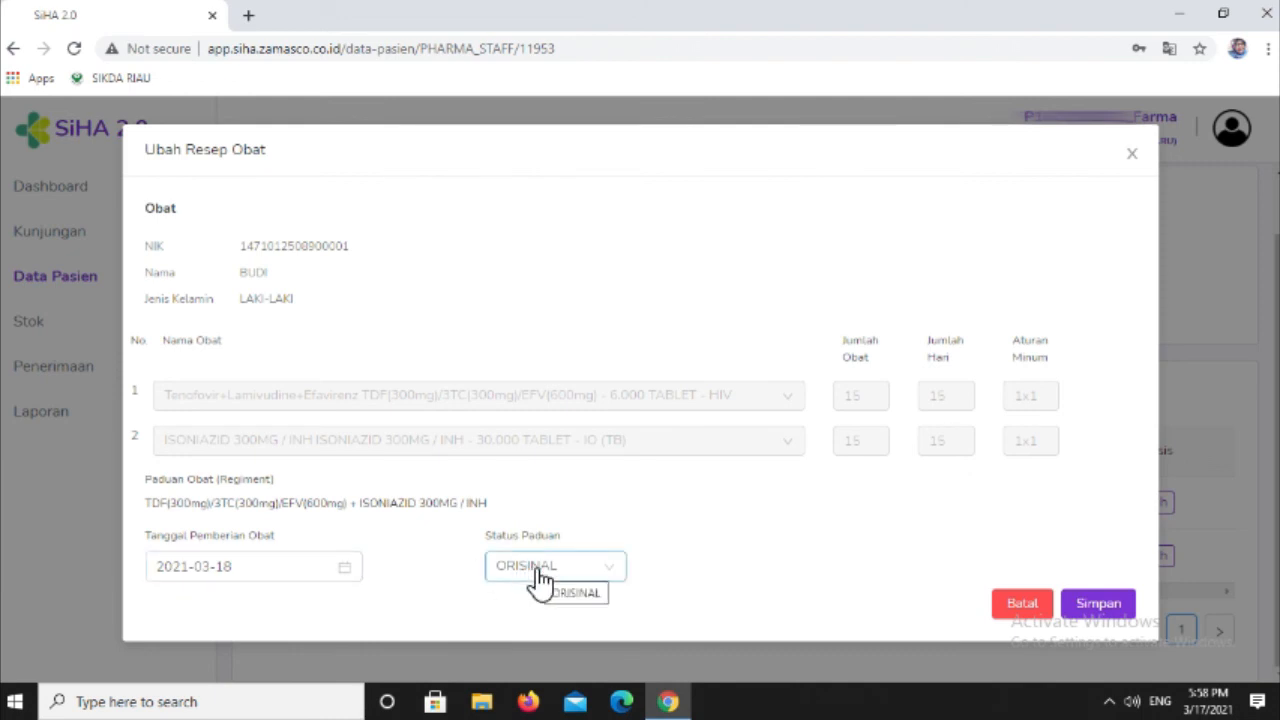
- Choose ORISINAL as the Status Paduan and save the prescription
left_click(594, 572)
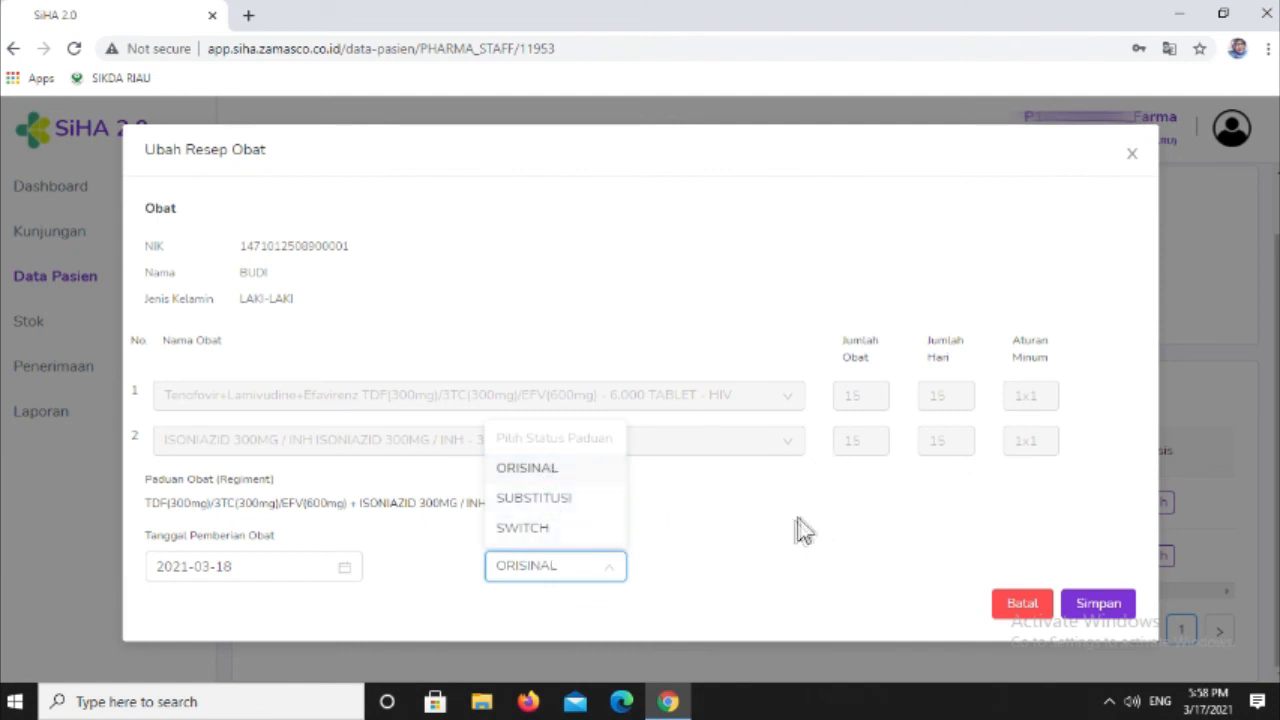
left_click(563, 474)
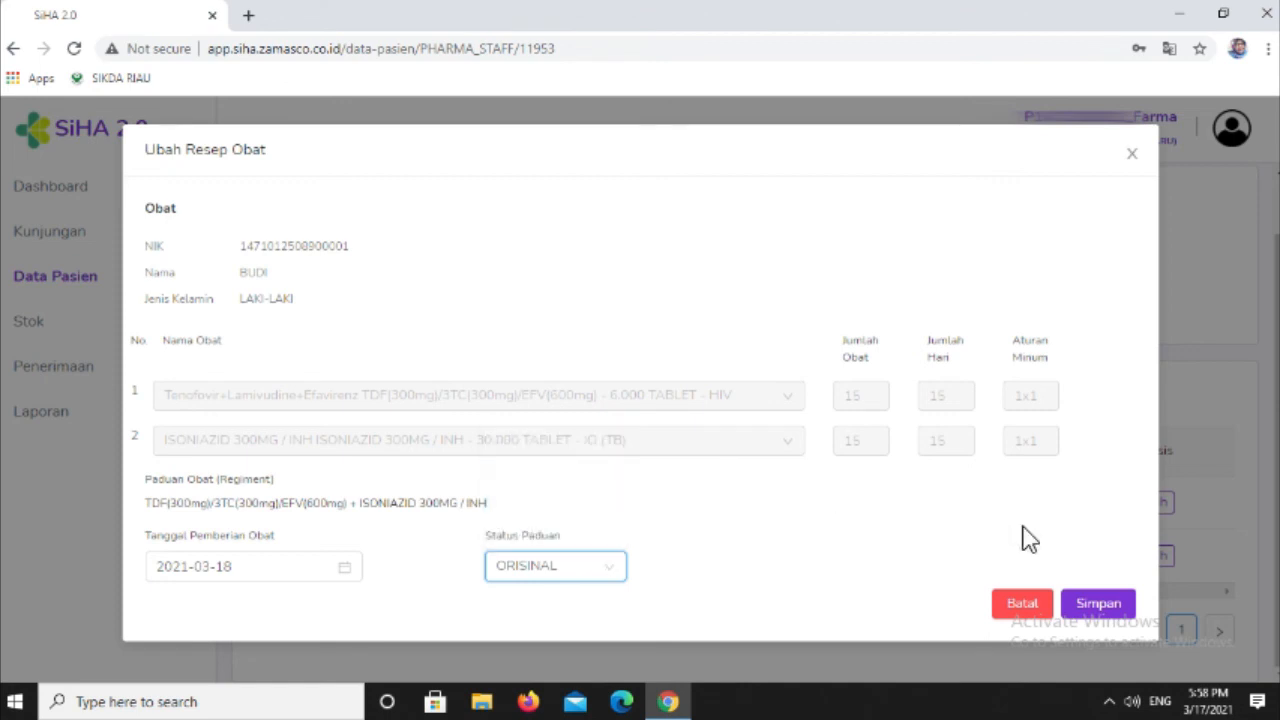
left_click(1100, 604)
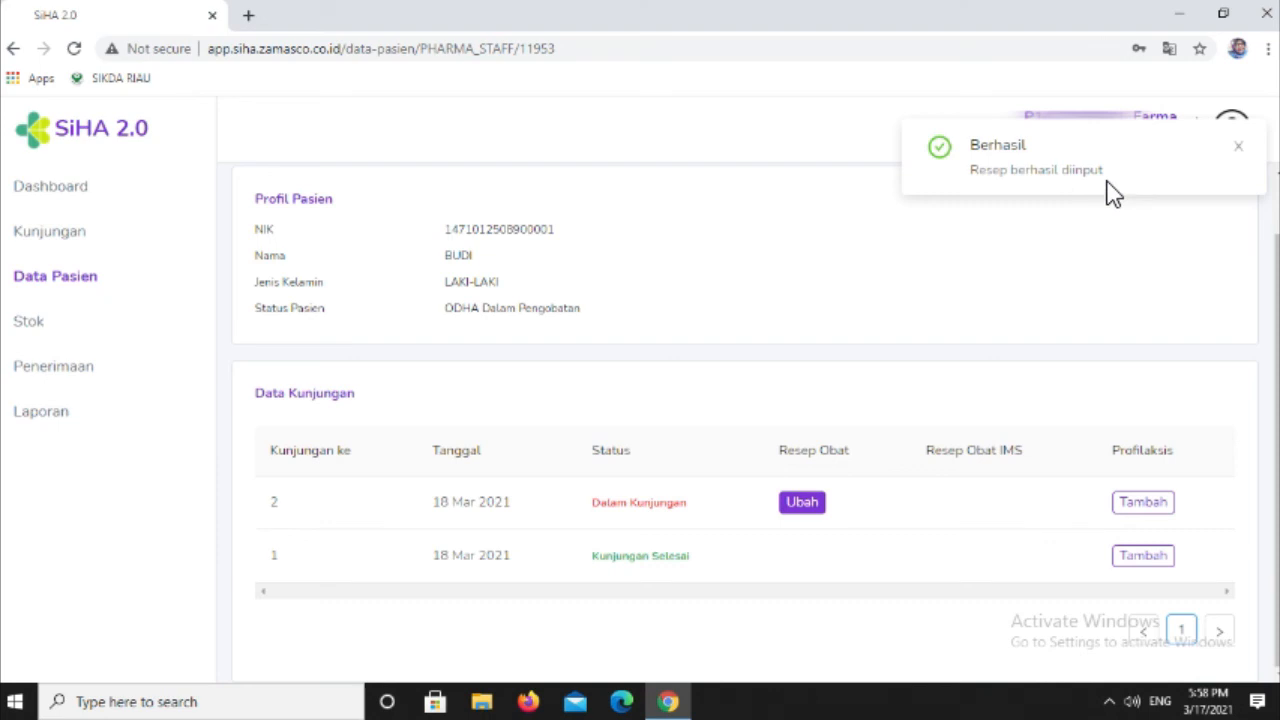
left_click(1237, 148)
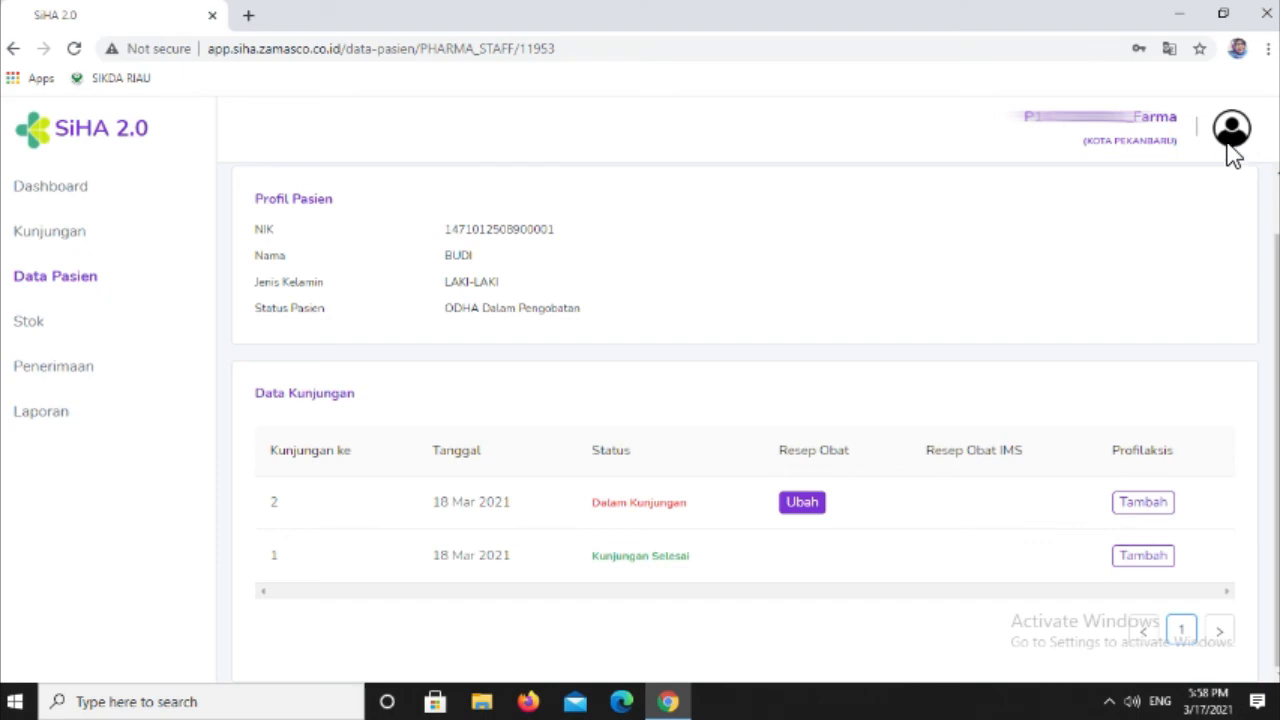
- Log out of the Farma account
left_click(1232, 150)
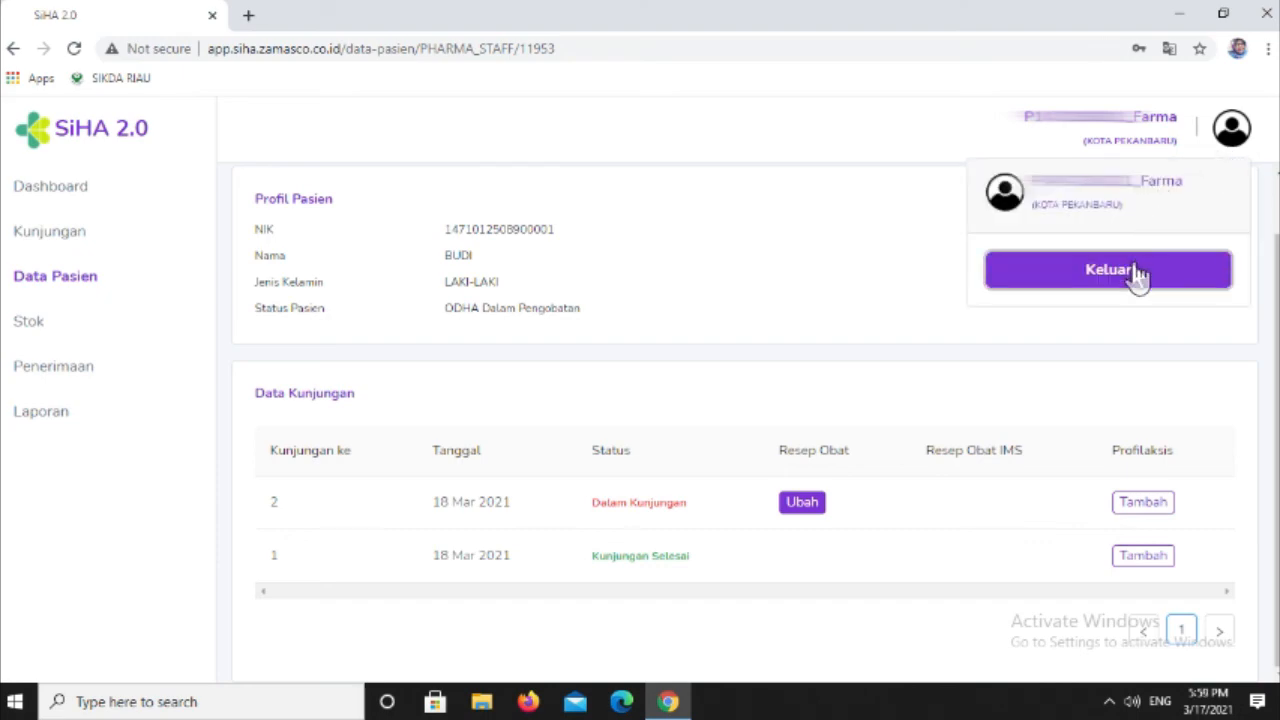